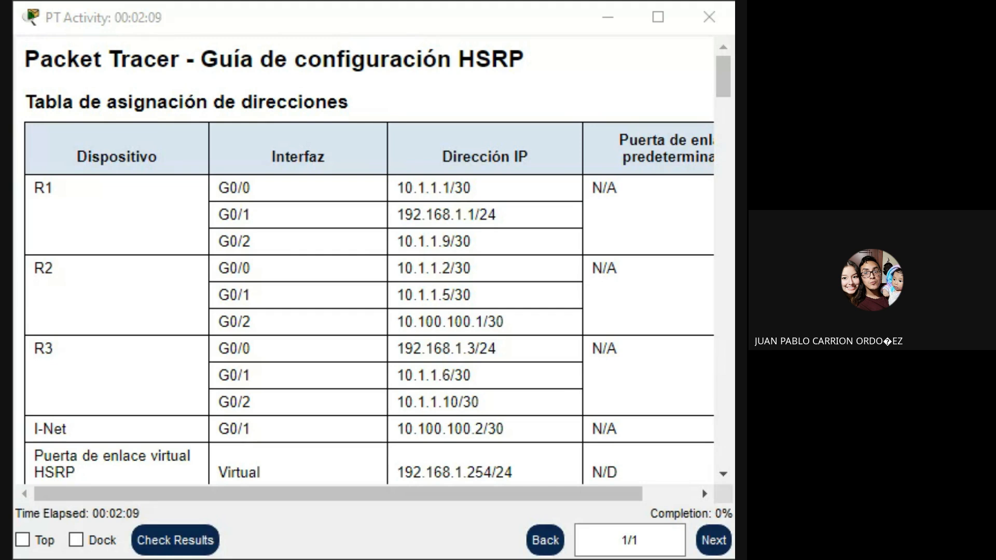
Switch to the Google Meet call and check the in-call chat messages.
key("alt+Tab")
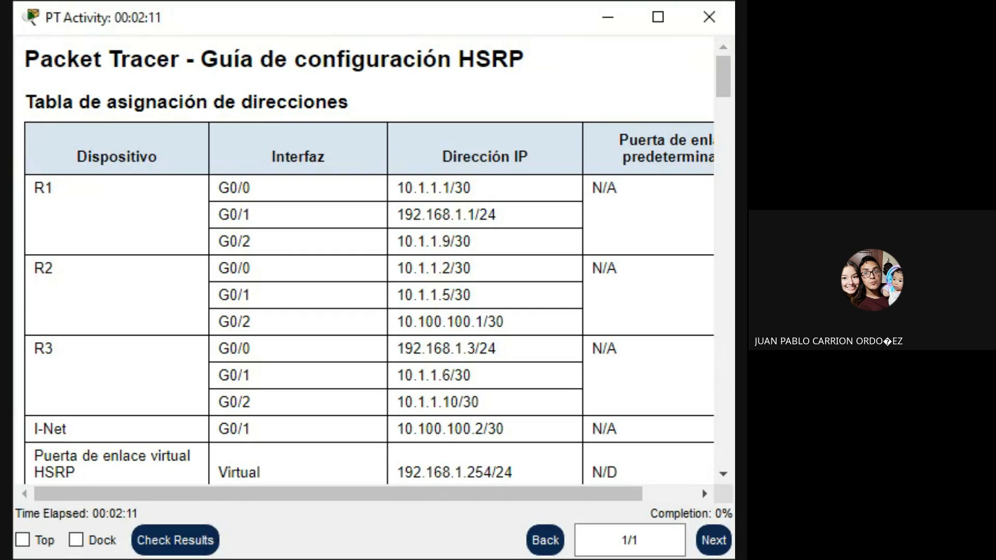
key("alt+Tab")
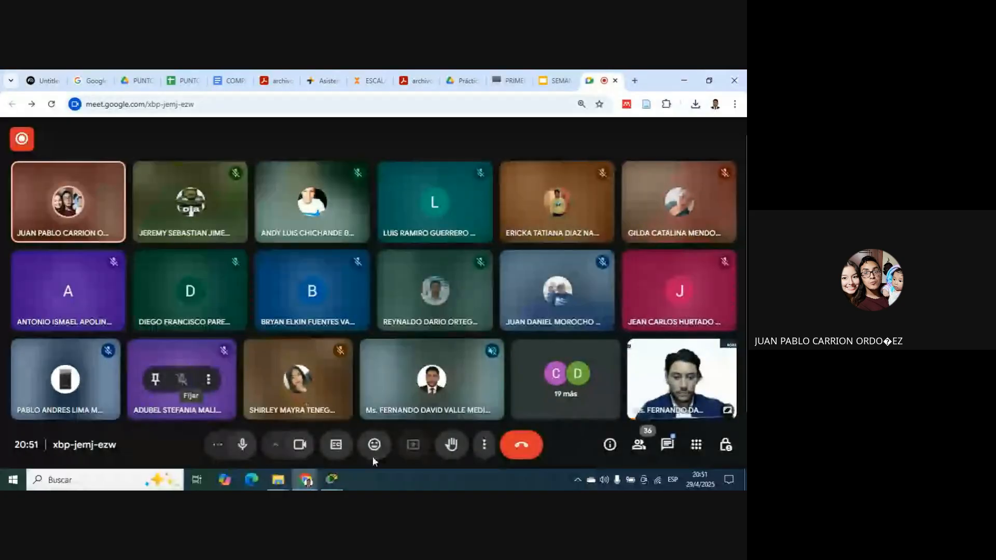
left_click(300, 450)
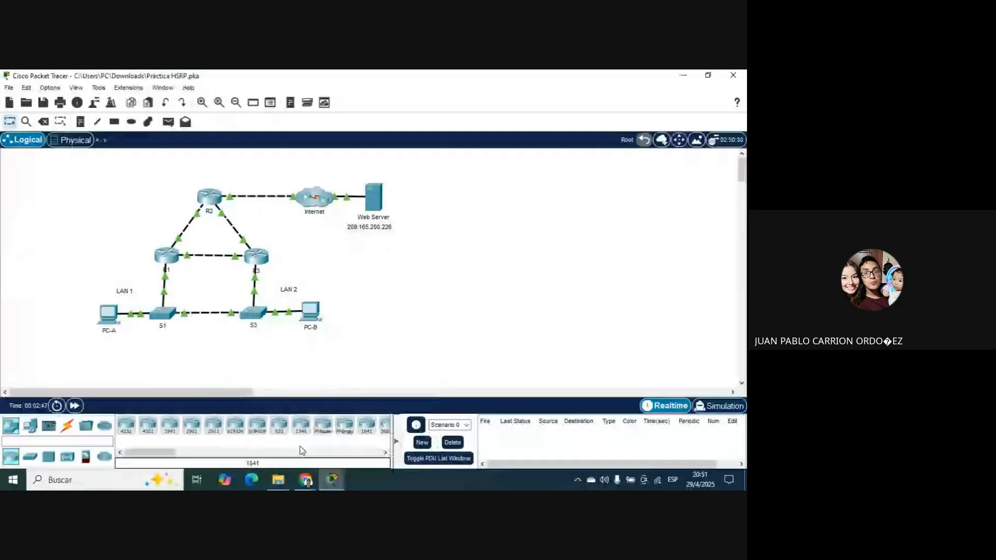
mouse_move(324, 481)
left_click(369, 439)
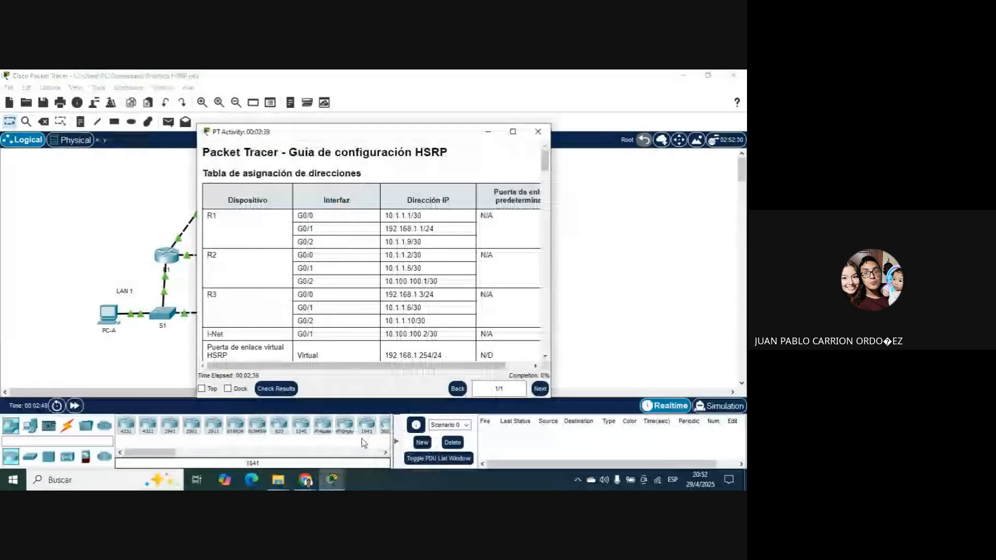
left_click(246, 434)
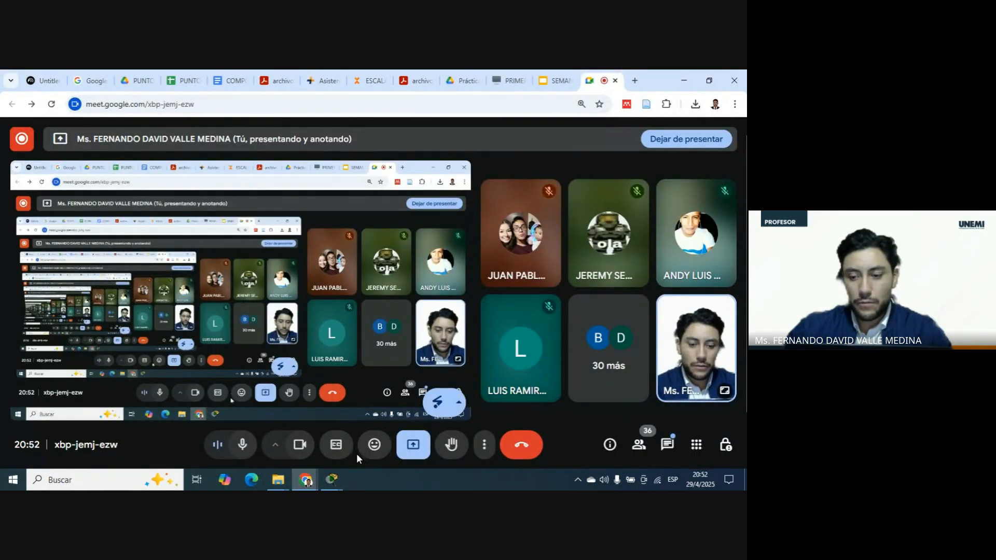
left_click(665, 449)
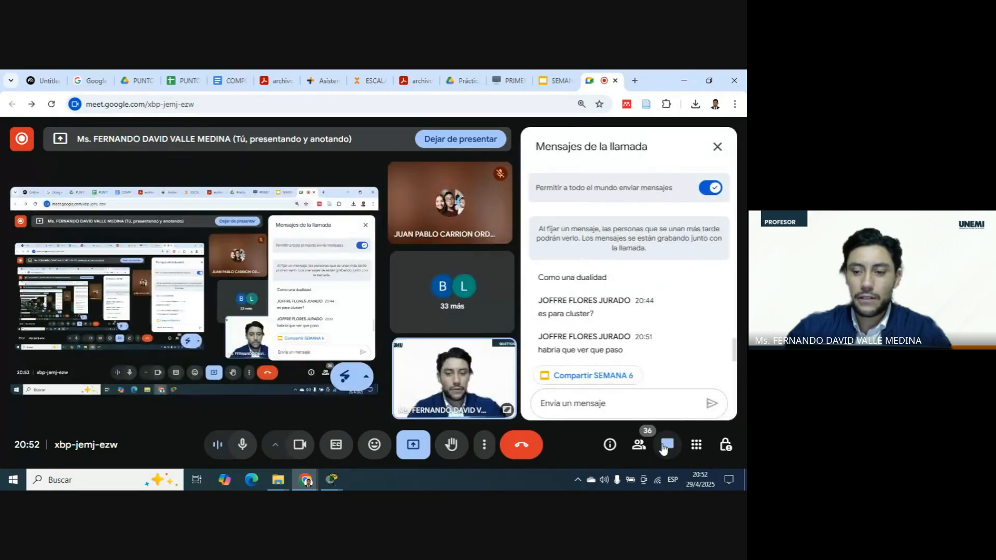
left_click(717, 149)
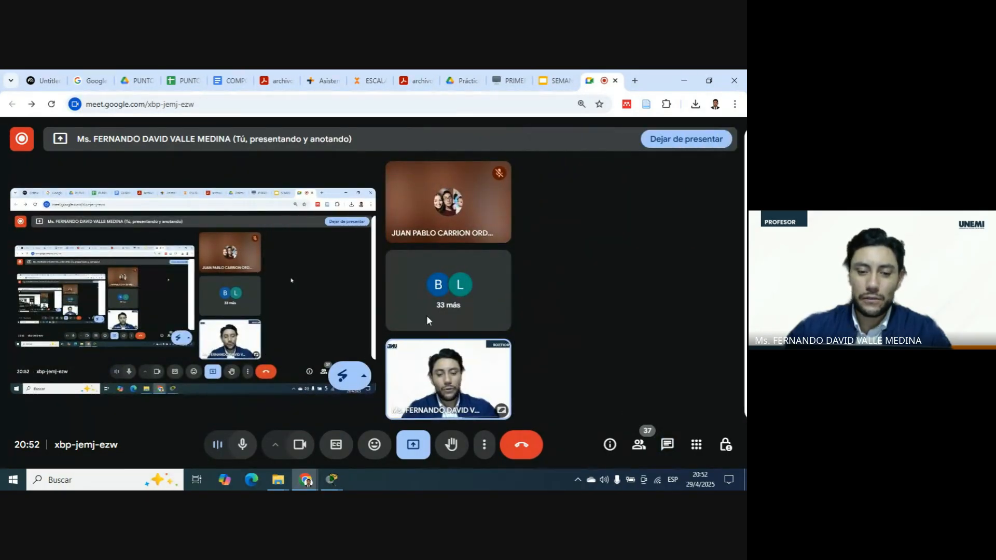
Switch to Packet Tracer and dock the HSRP activity instructions beside the logical topology.
left_click(336, 482)
mouse_move(336, 482)
left_click(384, 431)
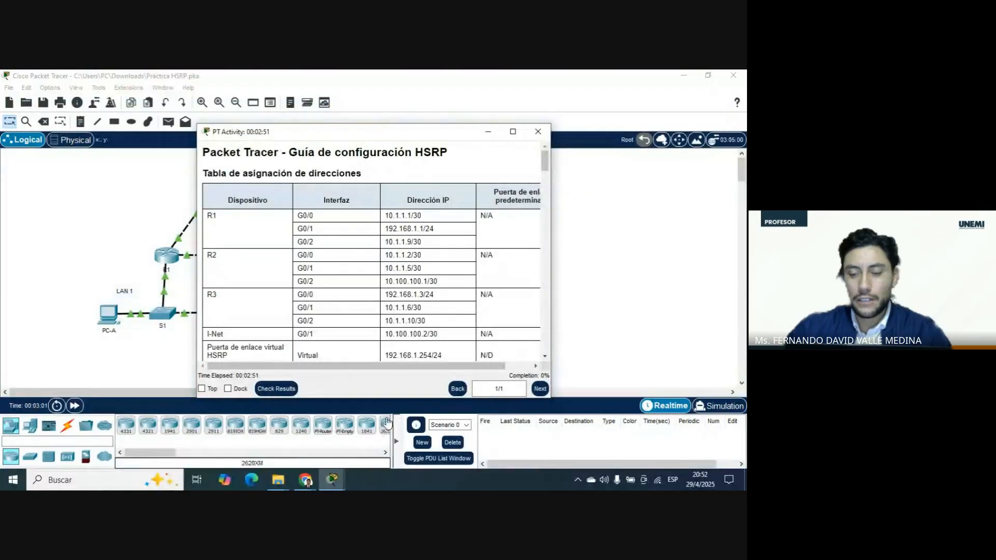
left_click_drag(416, 142, 609, 104)
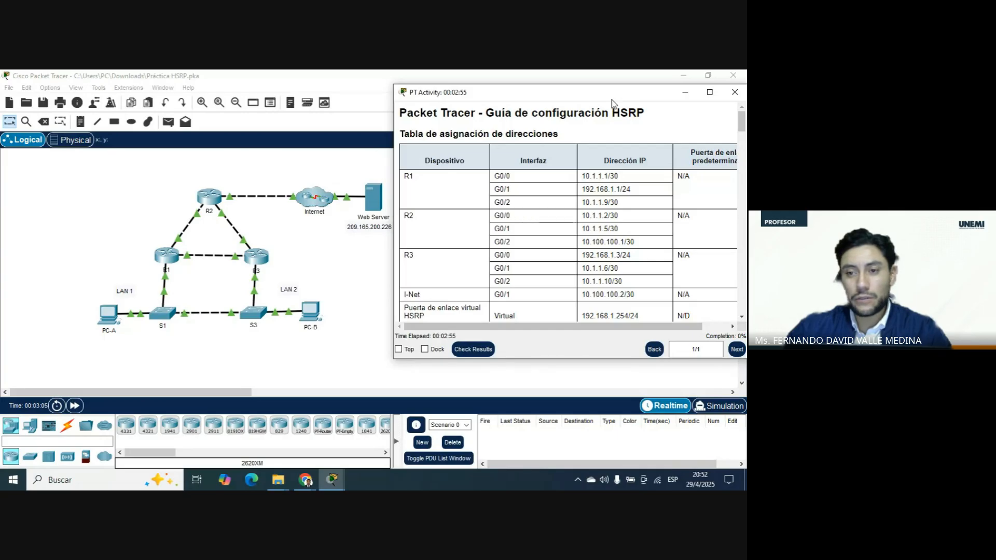
left_click_drag(552, 359, 550, 386)
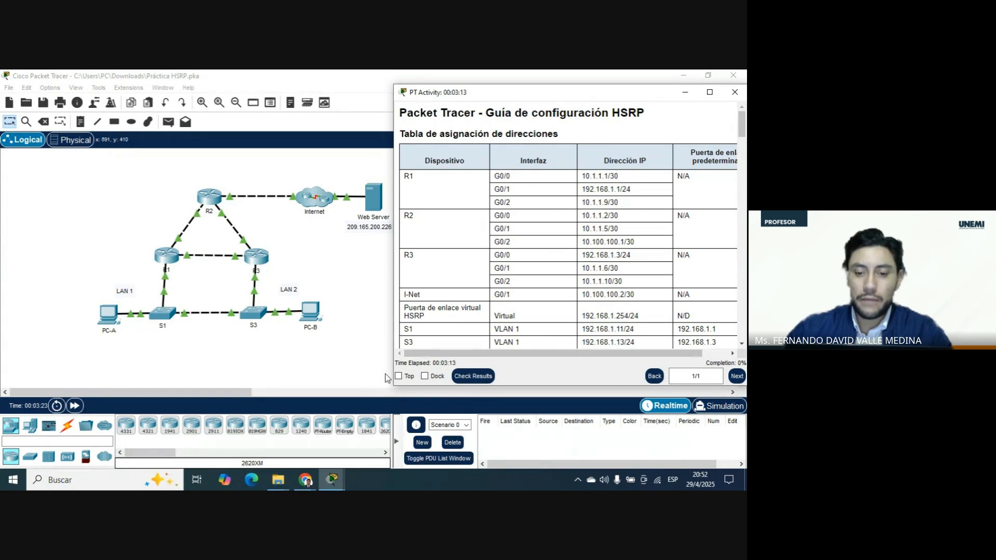
scroll(512, 209, "down", 7)
scroll(513, 210, "up", 7)
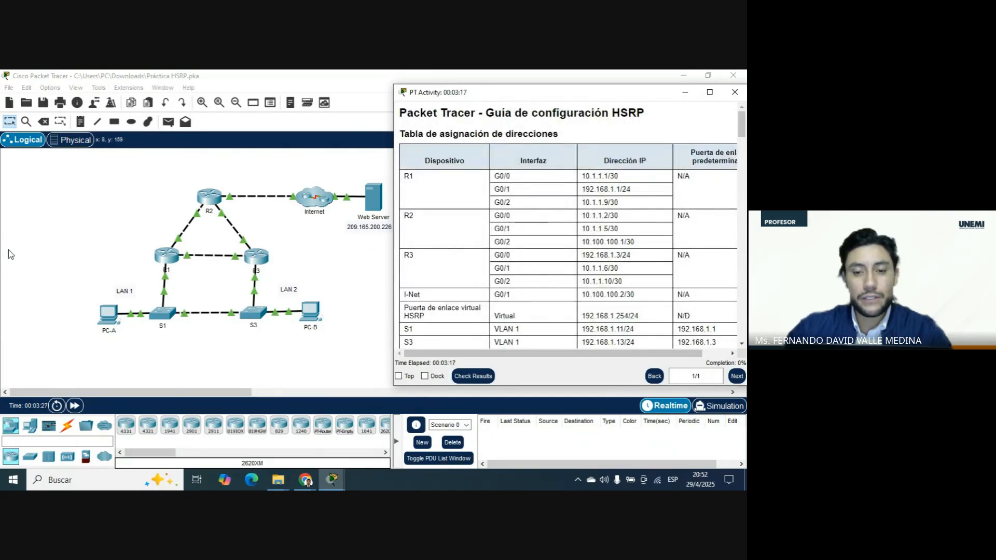
left_click(424, 376)
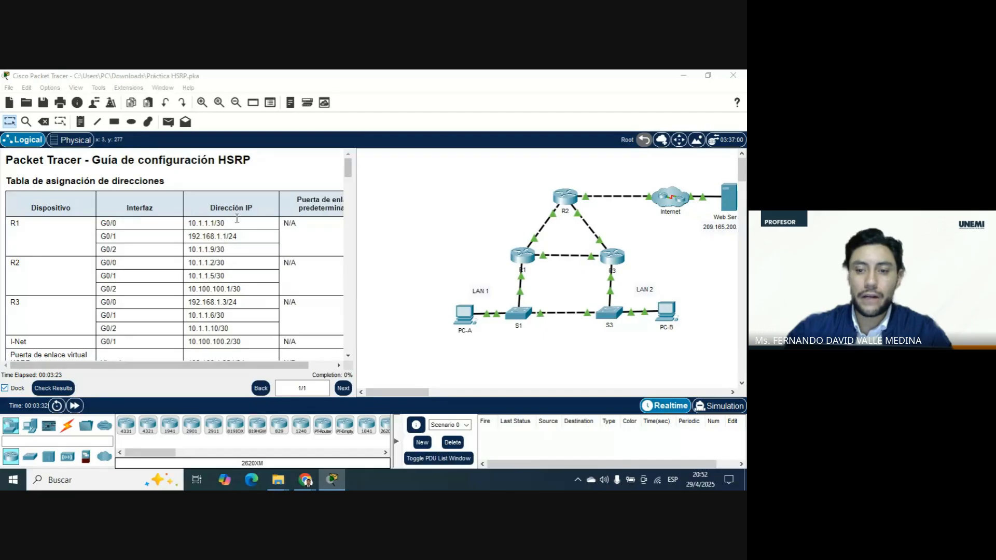
Inspect router R2's device window to see which configuration views it offers.
left_click_drag(408, 393, 388, 394)
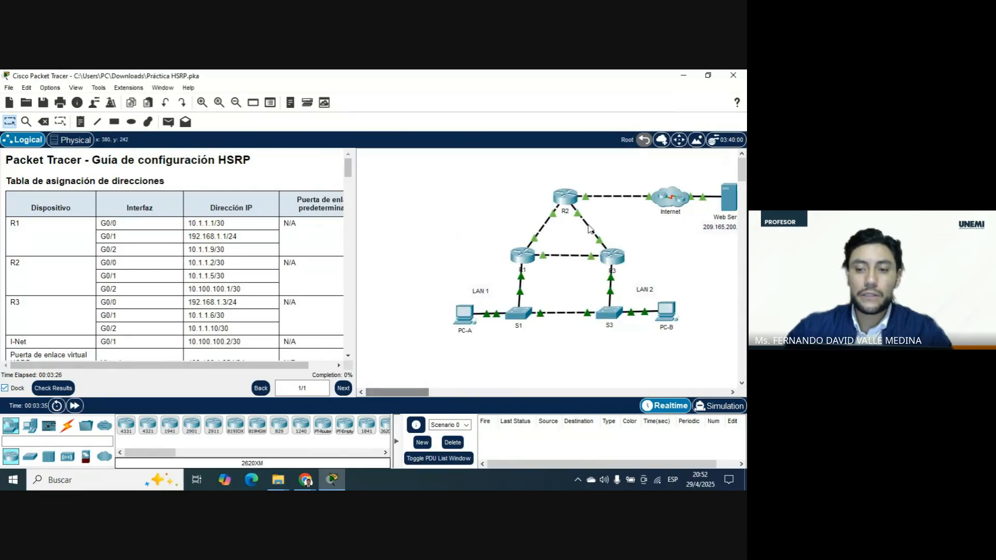
left_click(563, 201)
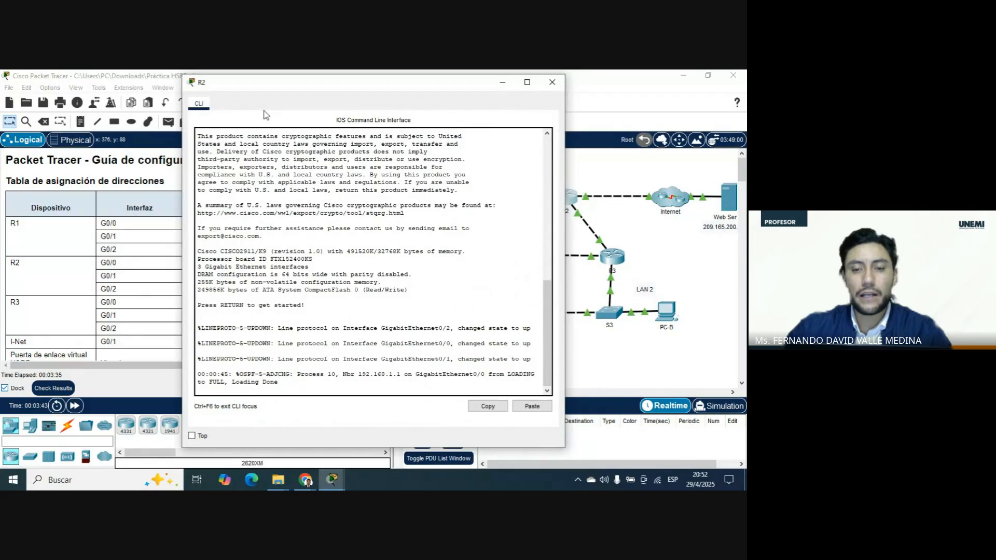
left_click(552, 82)
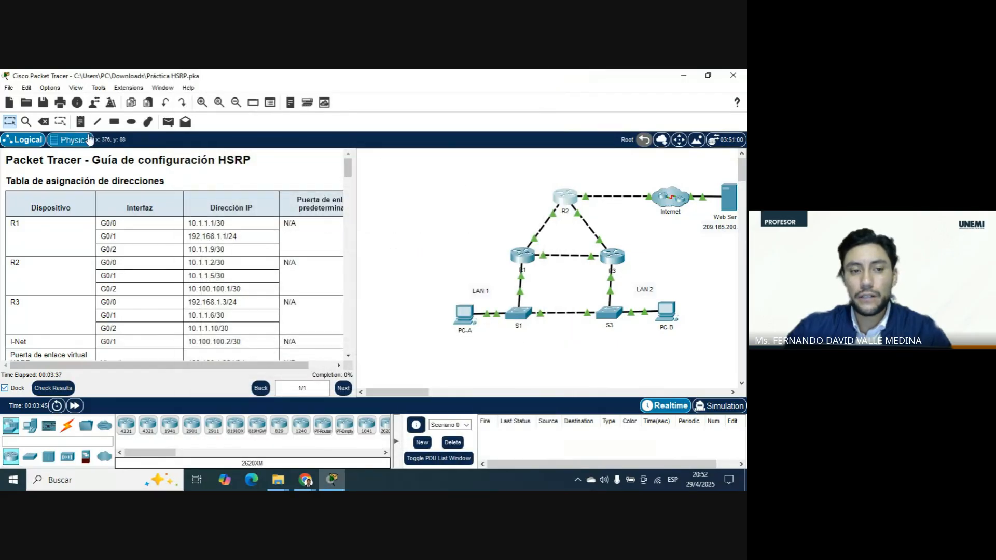
Enable device model labels and permanently shown port labels in the logical workspace through the preferences.
left_click(52, 91)
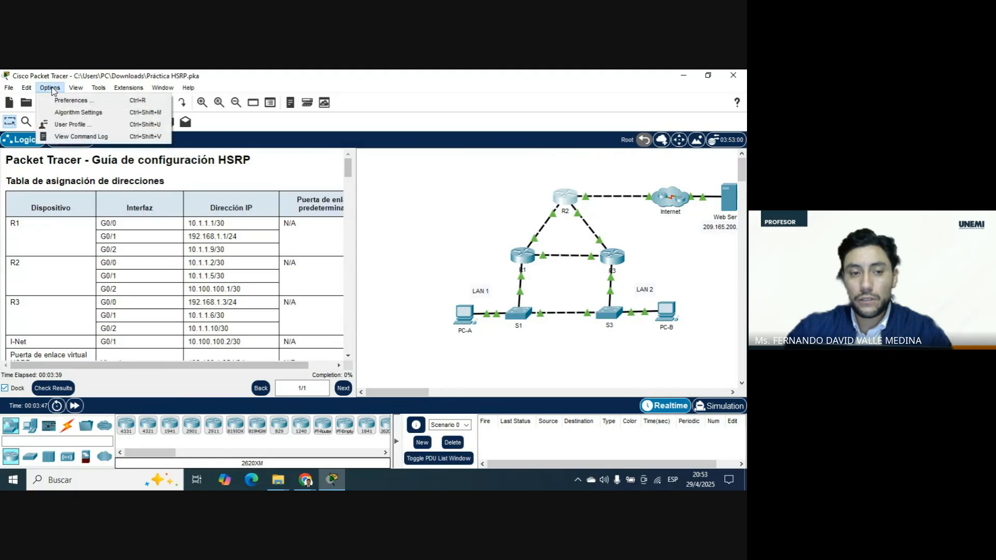
left_click(59, 102)
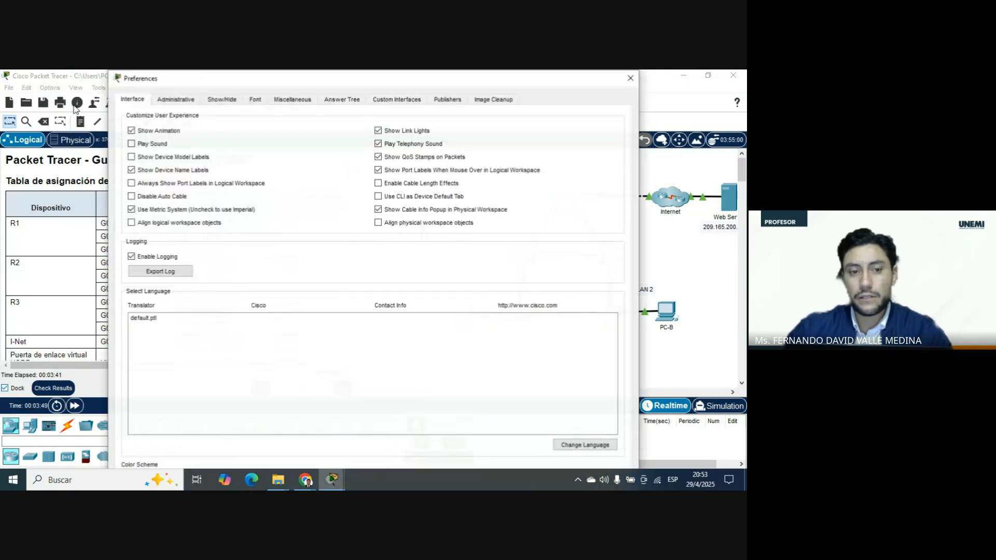
left_click(169, 161)
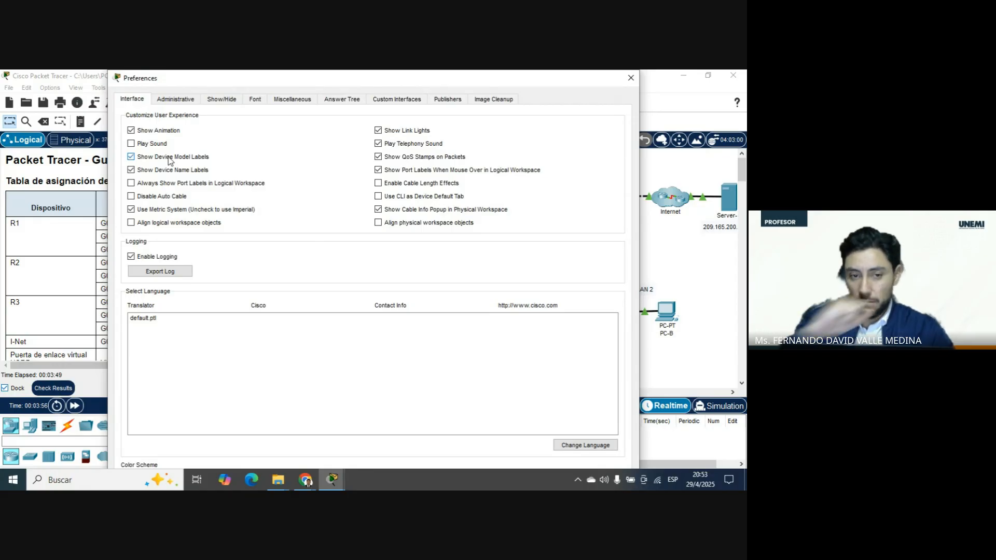
left_click(171, 185)
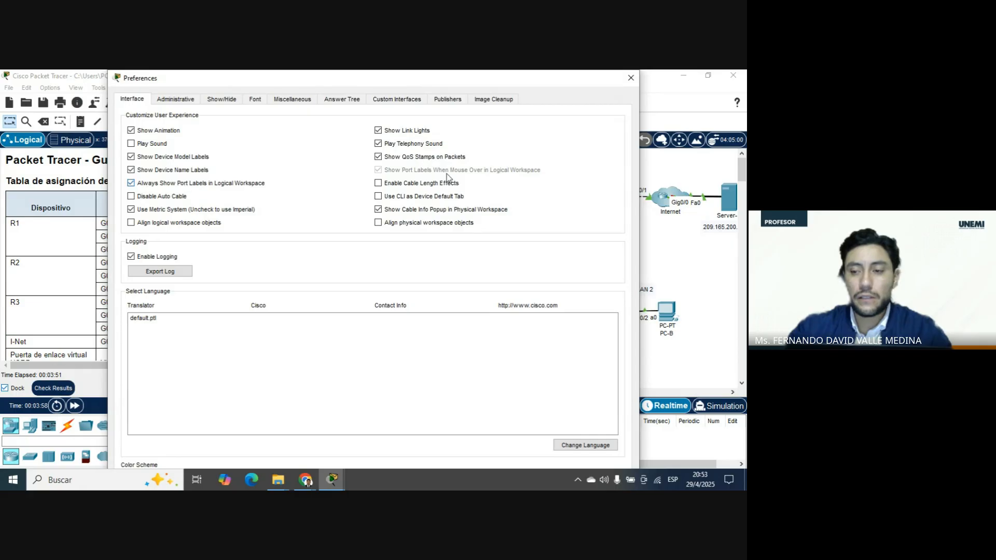
Unhide the Physical tab and the Config tab of all devices in the preferences.
left_click(222, 99)
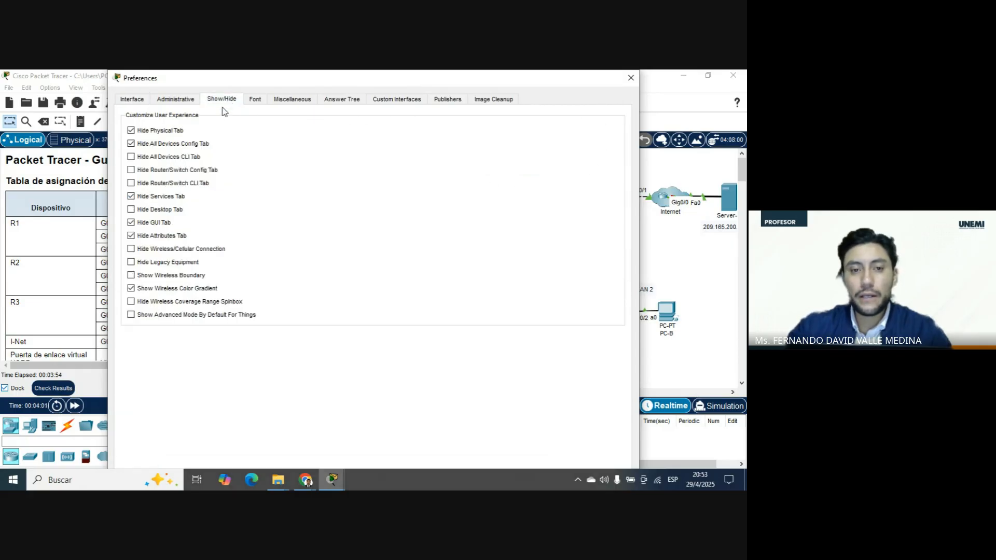
left_click(160, 134)
left_click(156, 144)
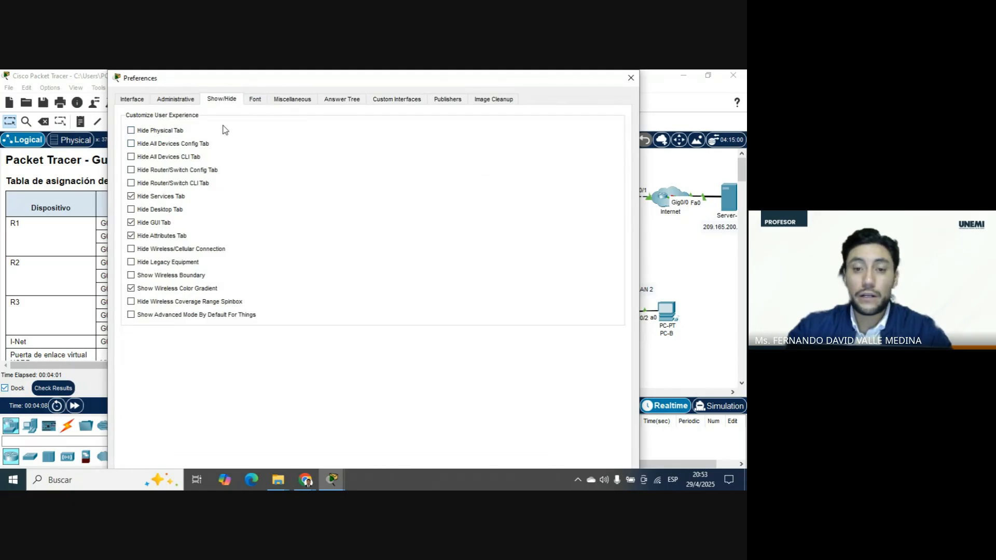
left_click(630, 79)
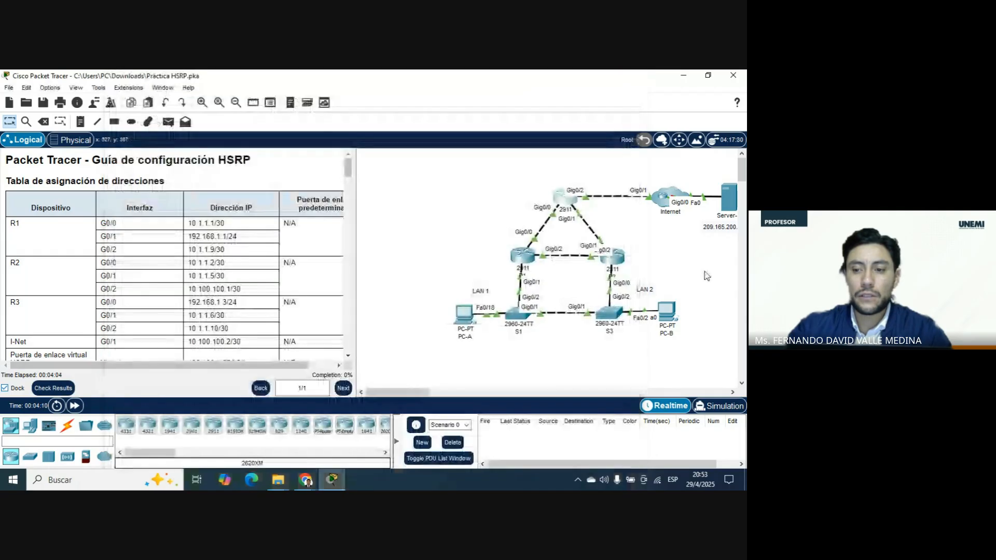
Check the available tabs in PC-B's device window and bring the whole topology into view.
left_click(671, 316)
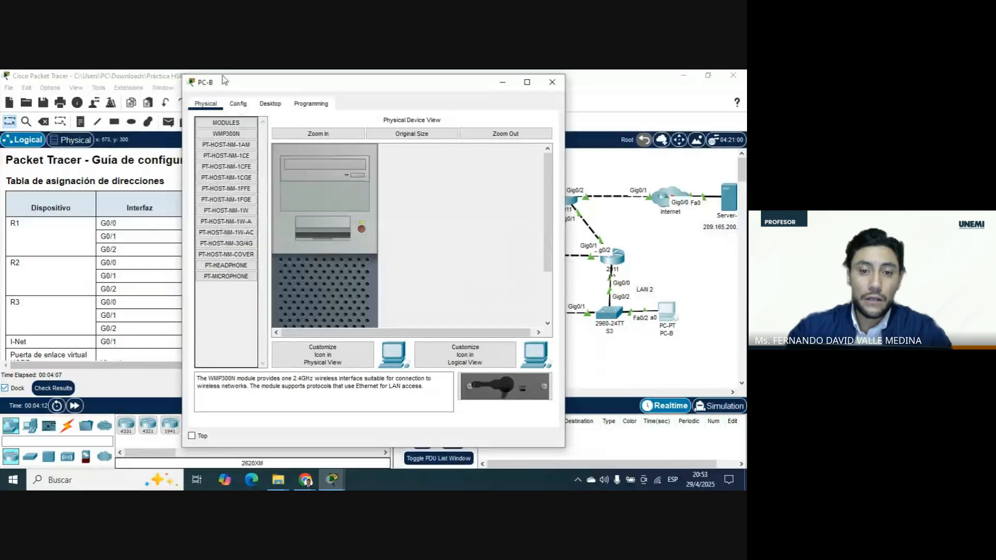
left_click(552, 82)
left_click_drag(409, 392, 418, 394)
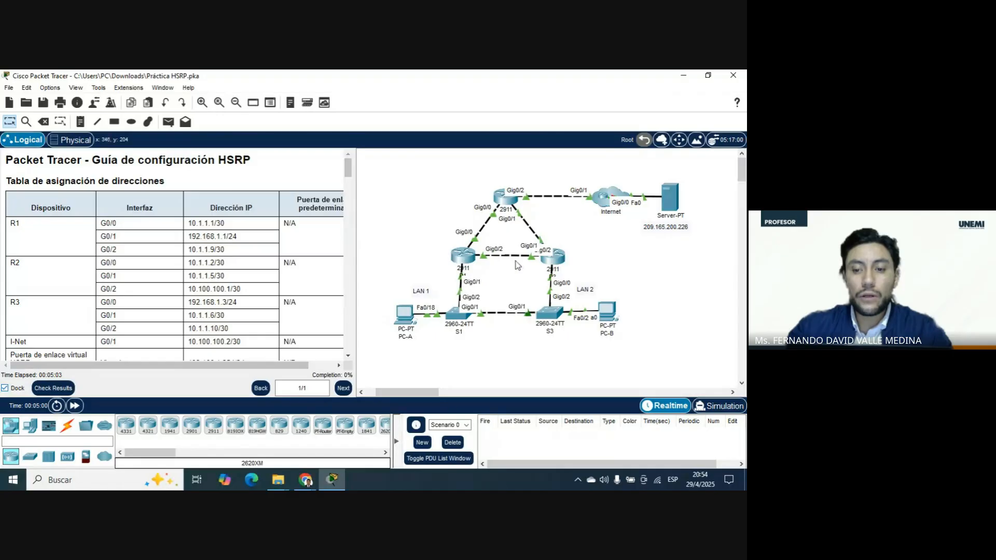
Turn off the permanently shown port labels and examine the router names and the links to the Internet and web server.
left_click(56, 89)
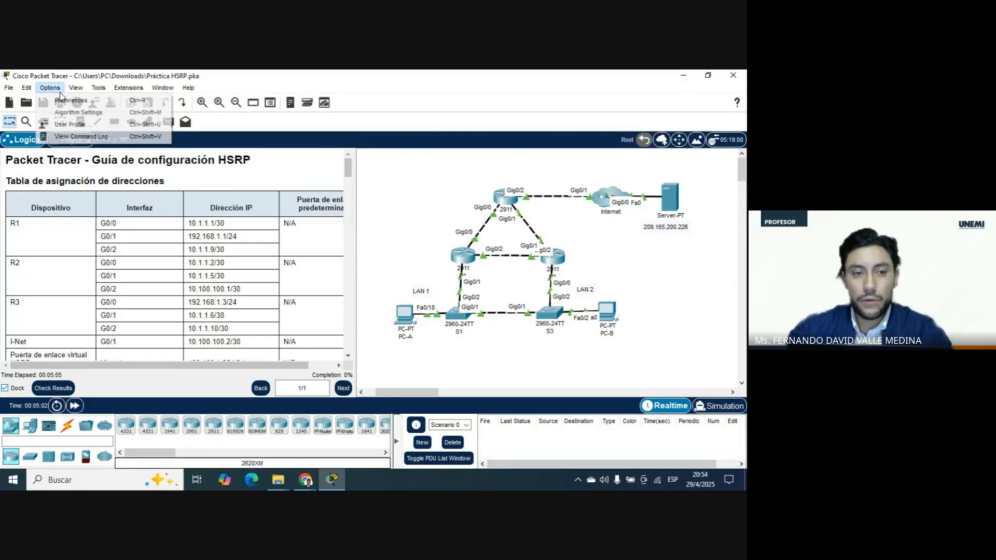
left_click(68, 100)
left_click(152, 184)
left_click(631, 78)
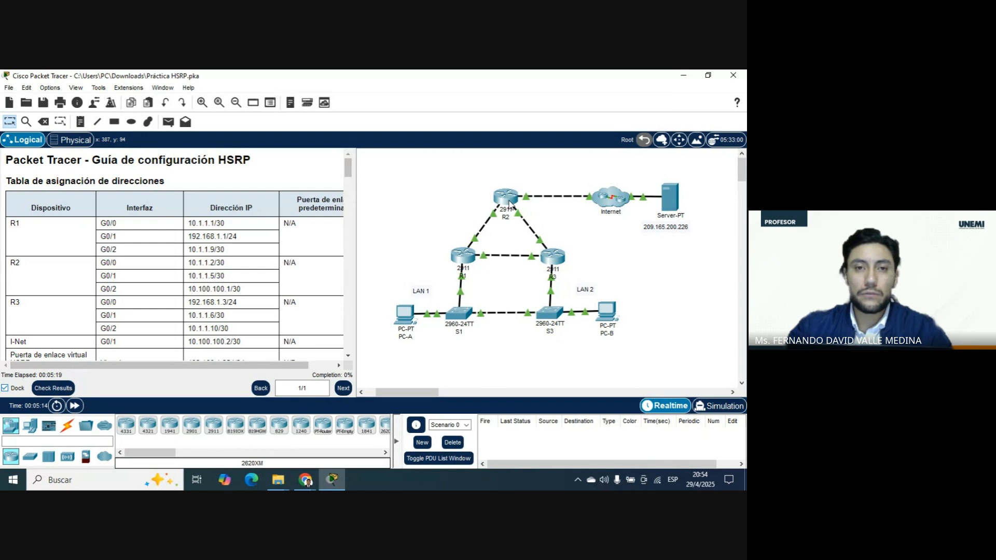
mouse_move(509, 202)
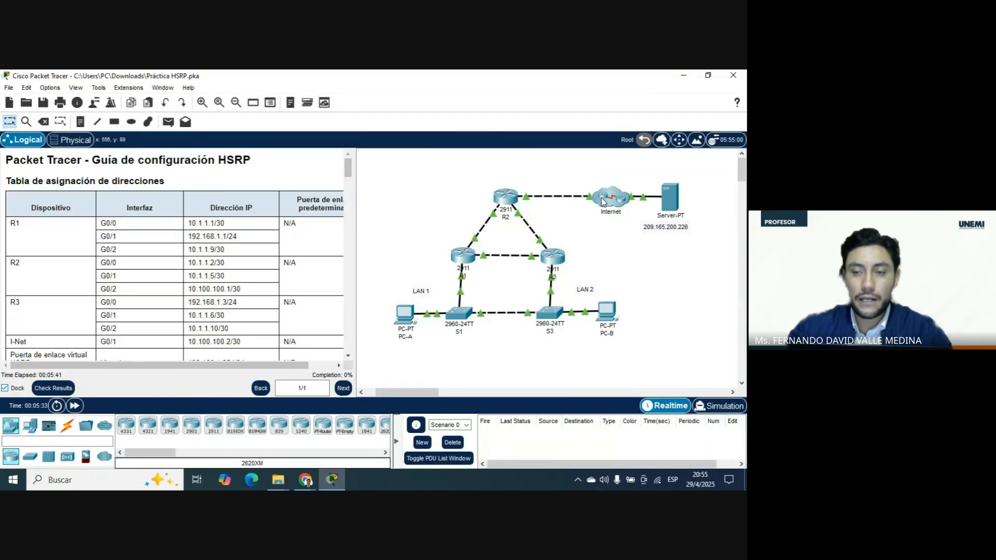
mouse_move(665, 214)
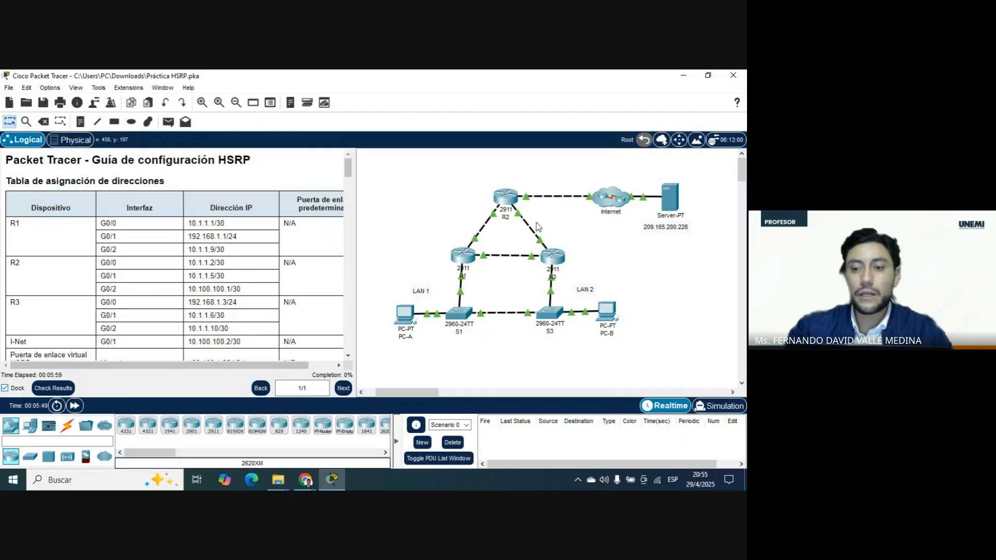
Turn the always-shown port labels in the logical workspace back on.
left_click(50, 87)
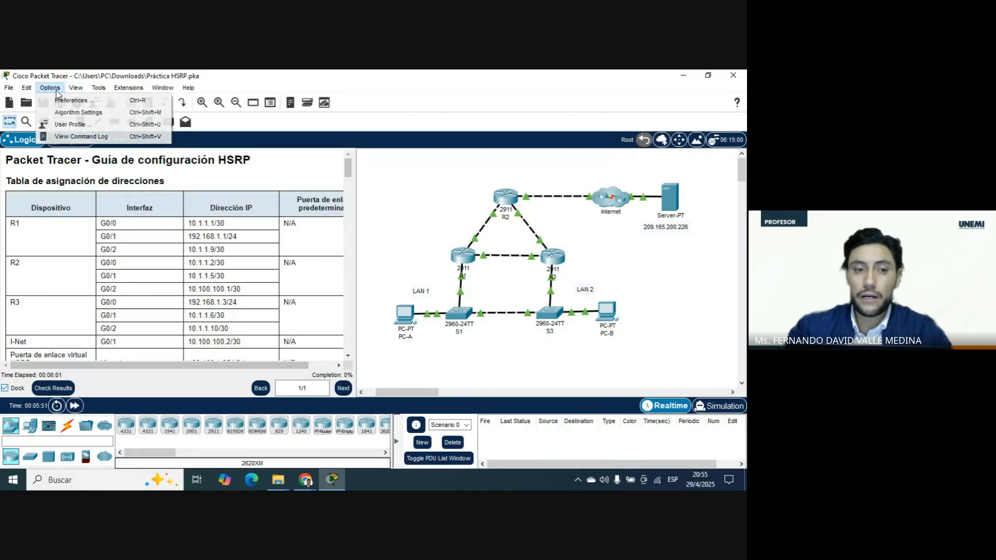
left_click(70, 101)
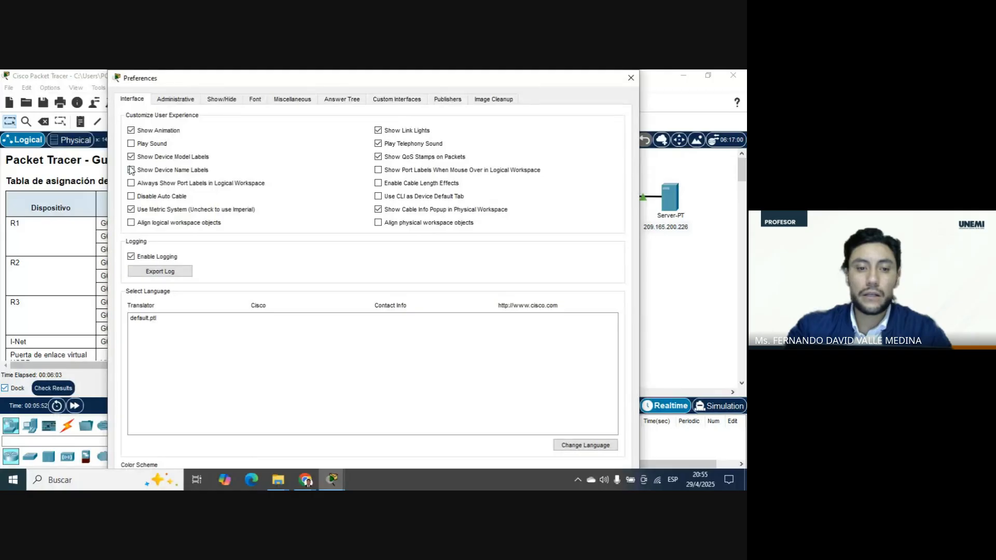
left_click(153, 183)
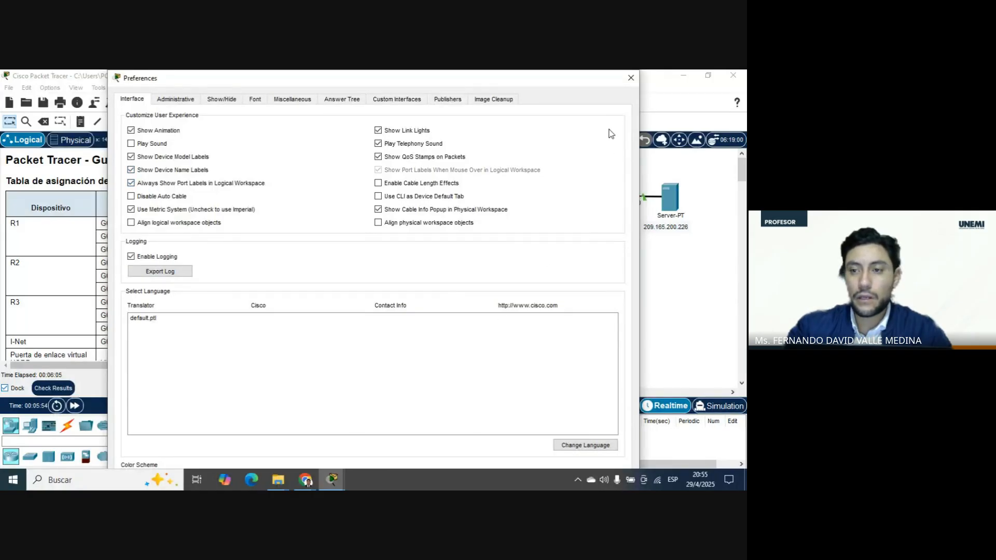
left_click(631, 78)
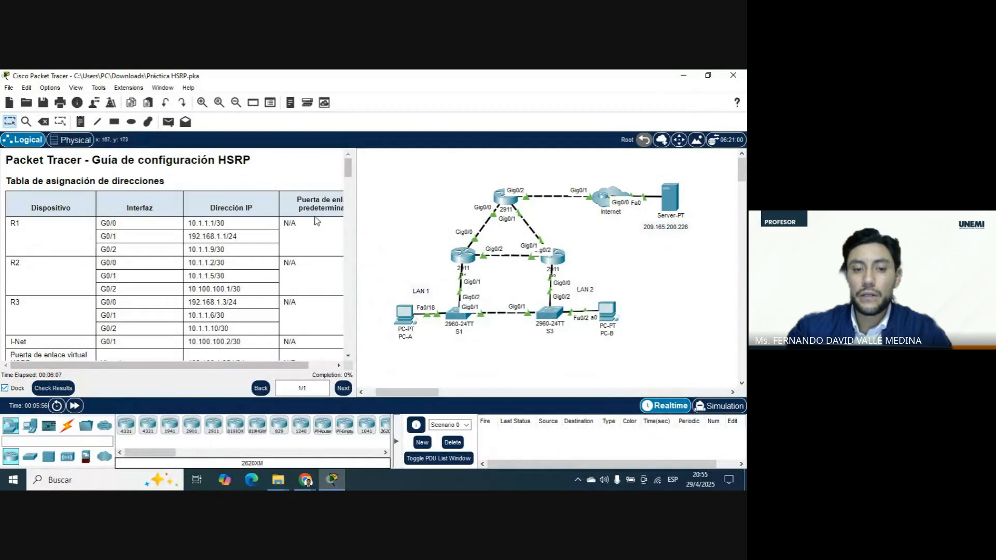
Highlight the address table heading and widen the docked instructions to fit the default gateway column.
left_click_drag(38, 182, 166, 182)
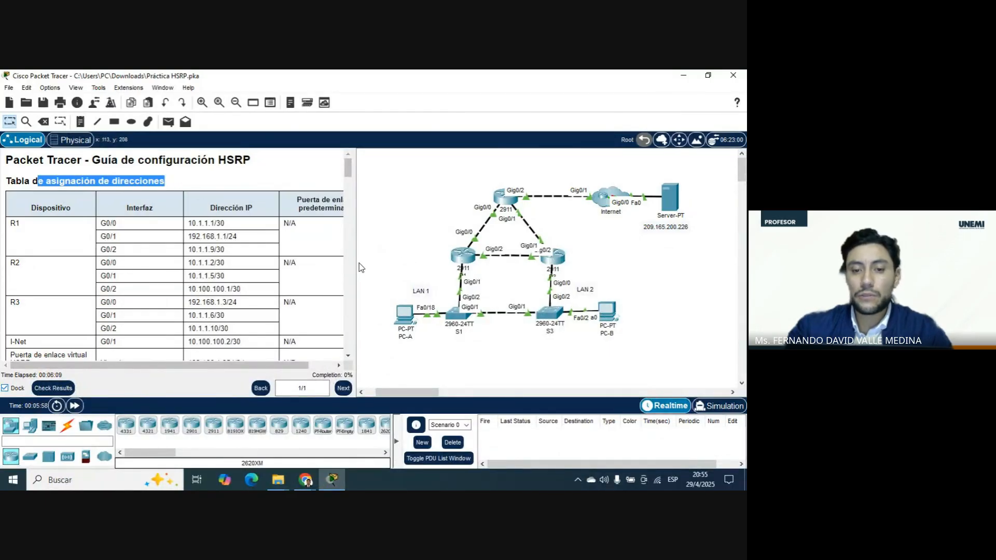
left_click_drag(357, 267, 366, 264)
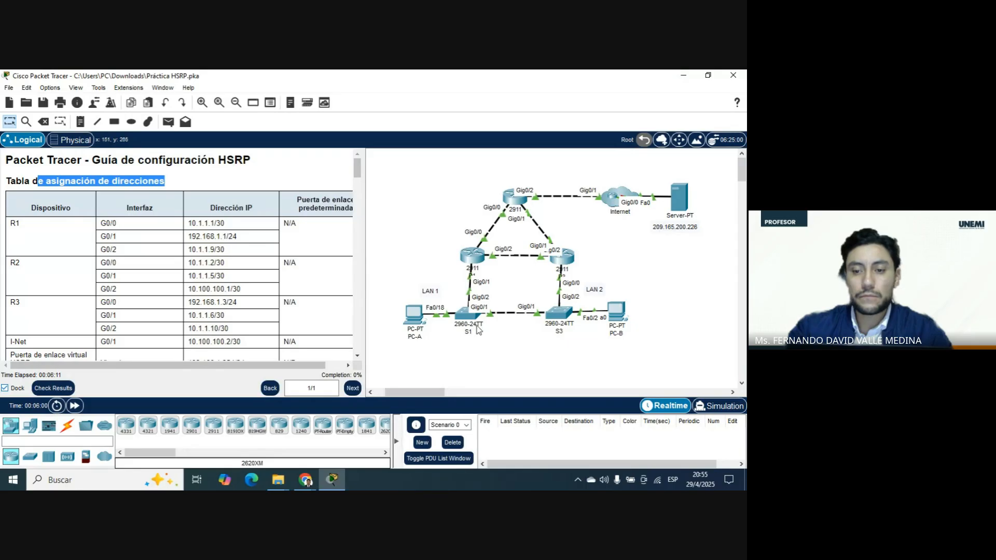
left_click(541, 367)
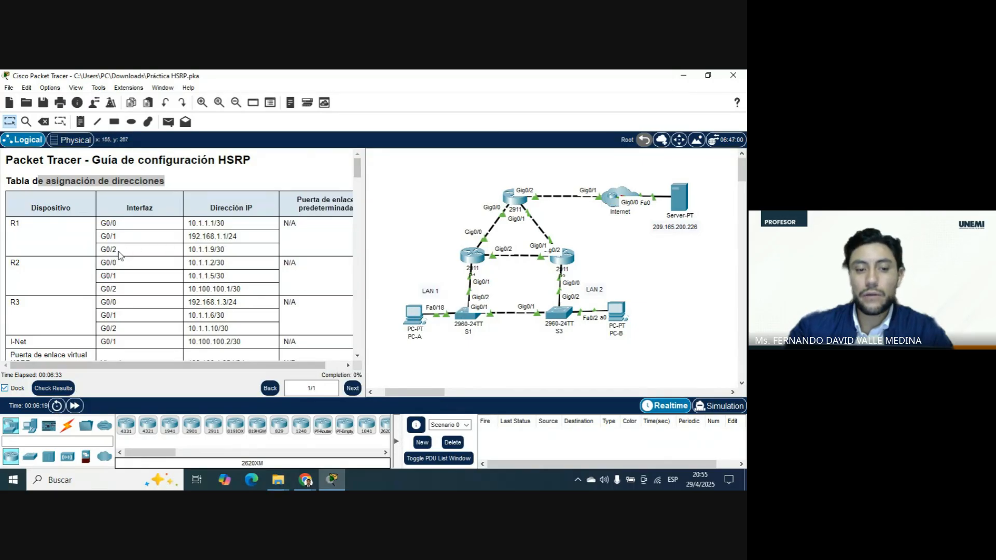
Examine R1's interfaces and IP addresses in the address table and widen the docked instructions to show the whole default gateway column.
left_click_drag(122, 250, 100, 230)
left_click(101, 227)
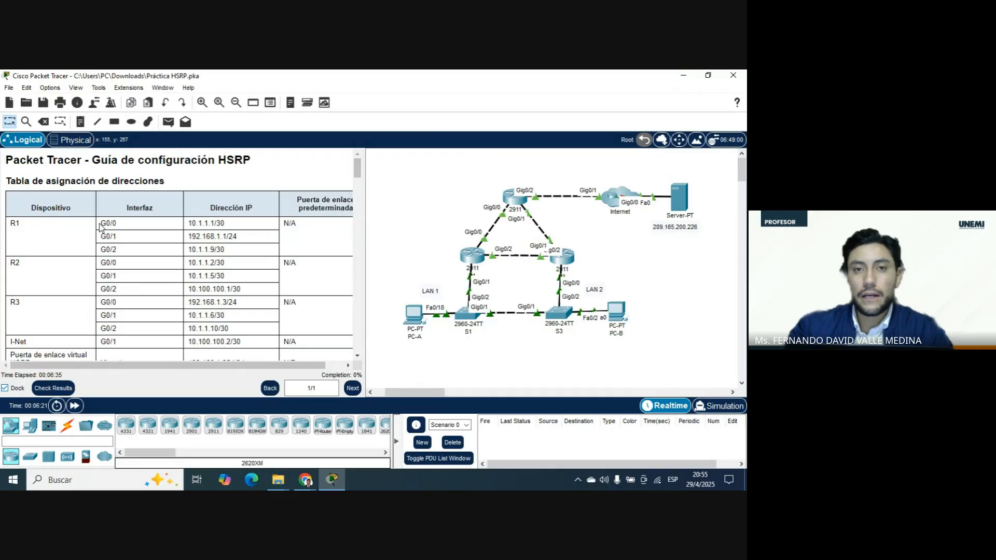
left_click_drag(253, 209, 190, 224)
left_click(190, 226)
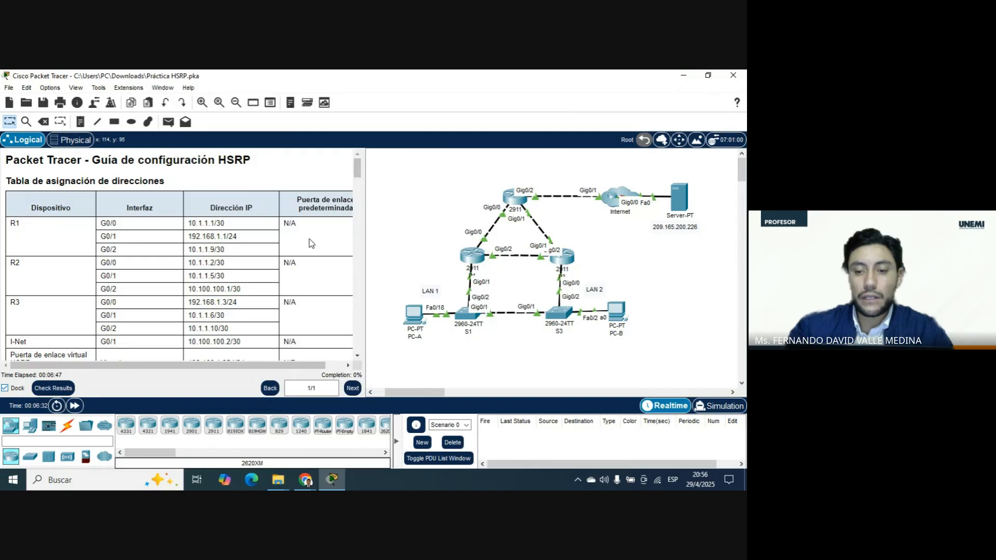
mouse_move(470, 309)
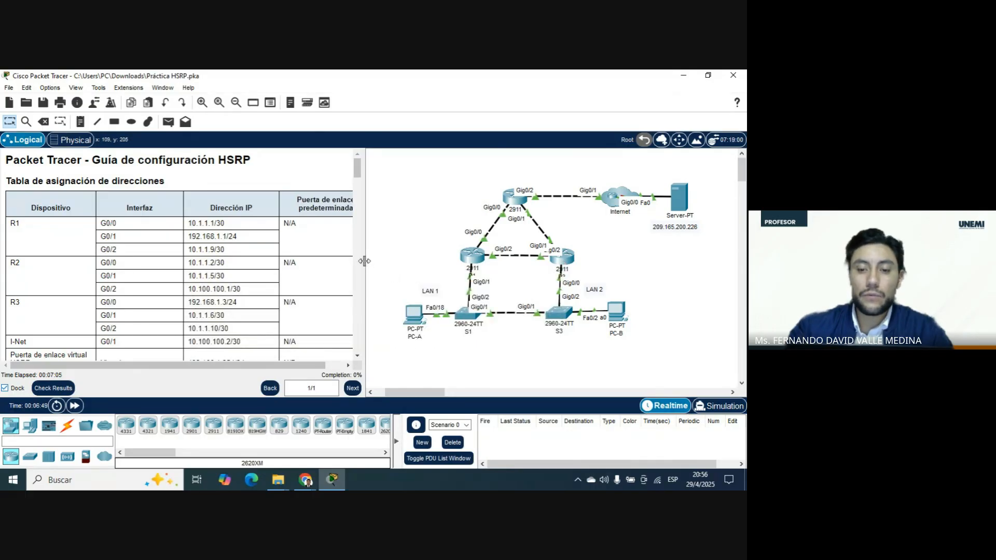
left_click_drag(366, 266, 386, 265)
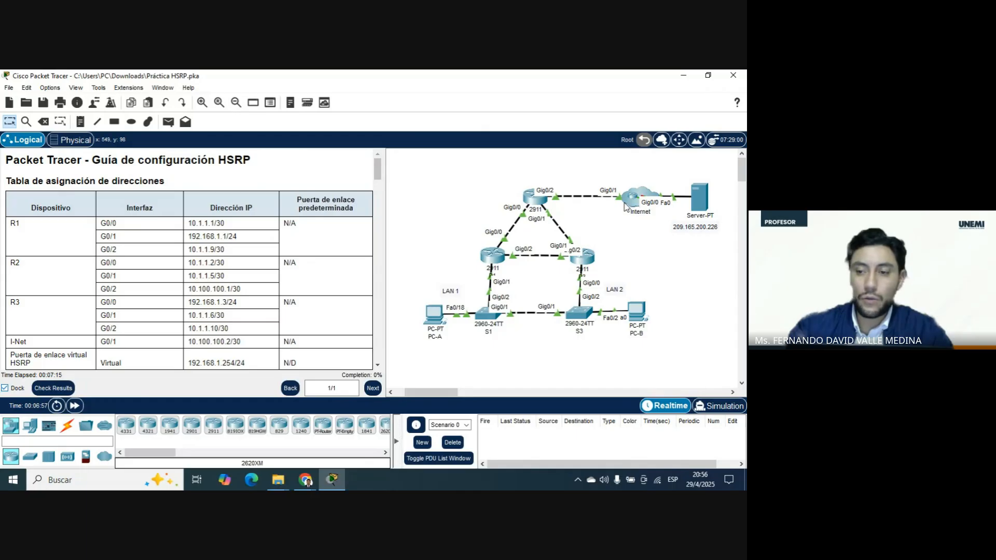
Examine the remaining address table rows, from R2 and R3 through the HSRP virtual gateway to the web server, and compare them with the topology.
scroll(633, 205, "down", 2)
scroll(215, 248, "down", 1)
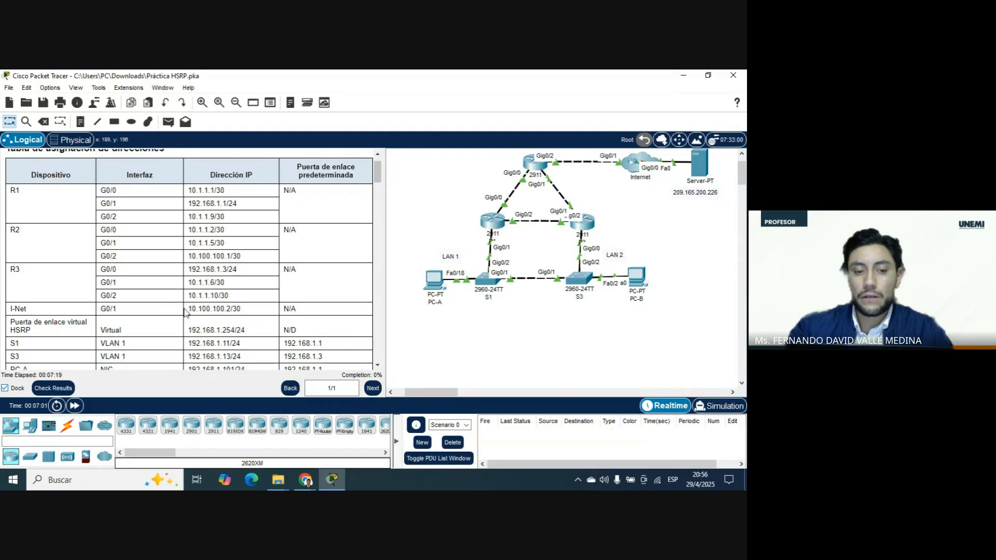
scroll(613, 217, "up", 2)
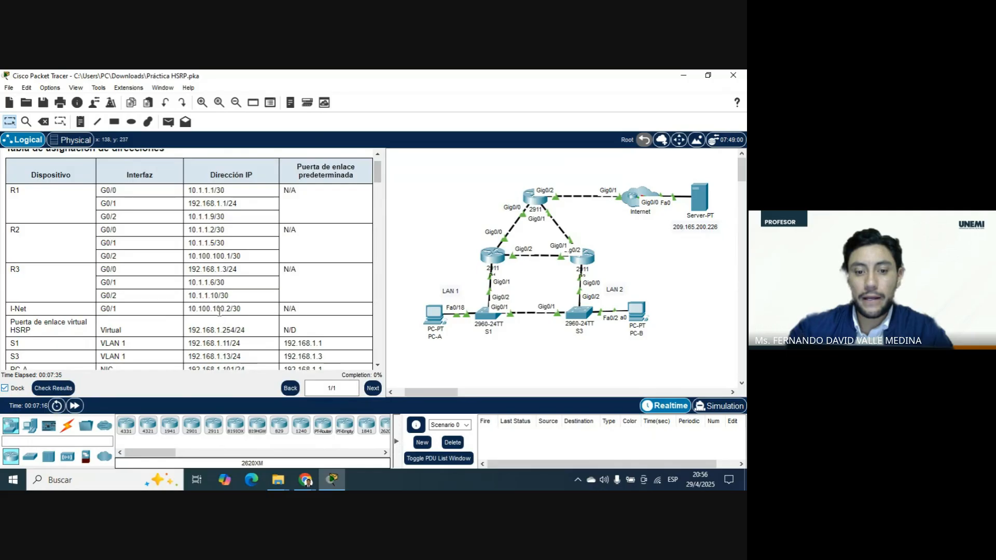
scroll(221, 309, "down", 3)
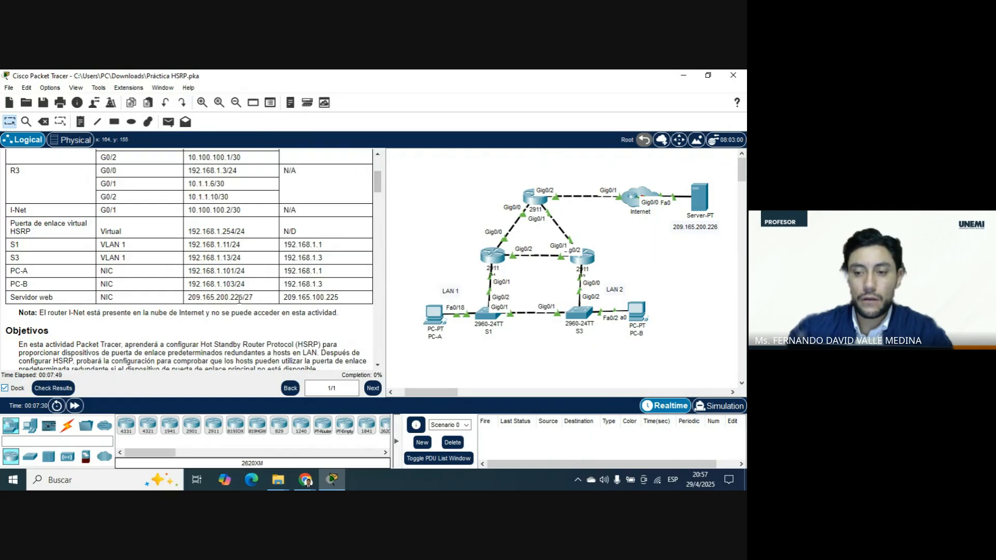
scroll(194, 262, "up", 3)
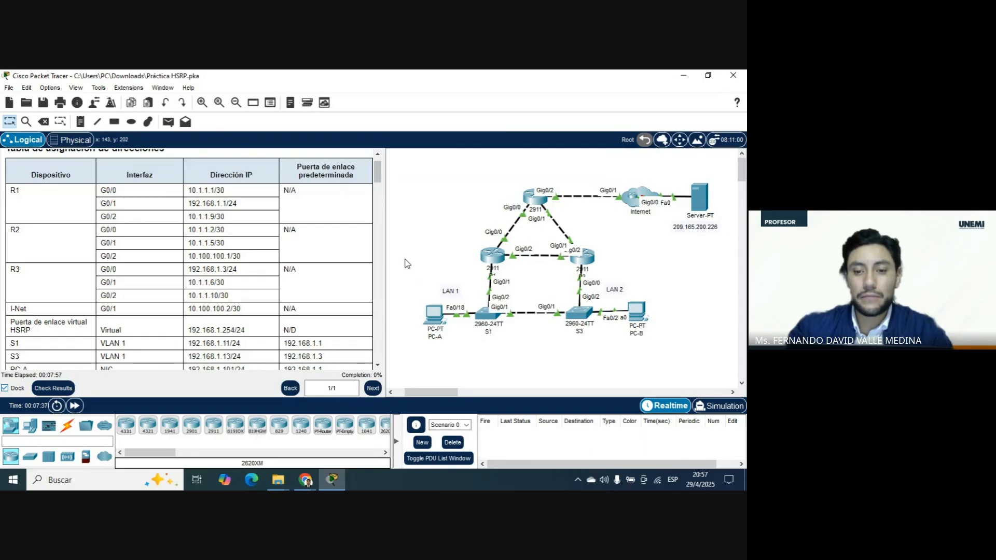
scroll(405, 262, "down", 3)
scroll(407, 271, "up", 3)
scroll(223, 267, "down", 6)
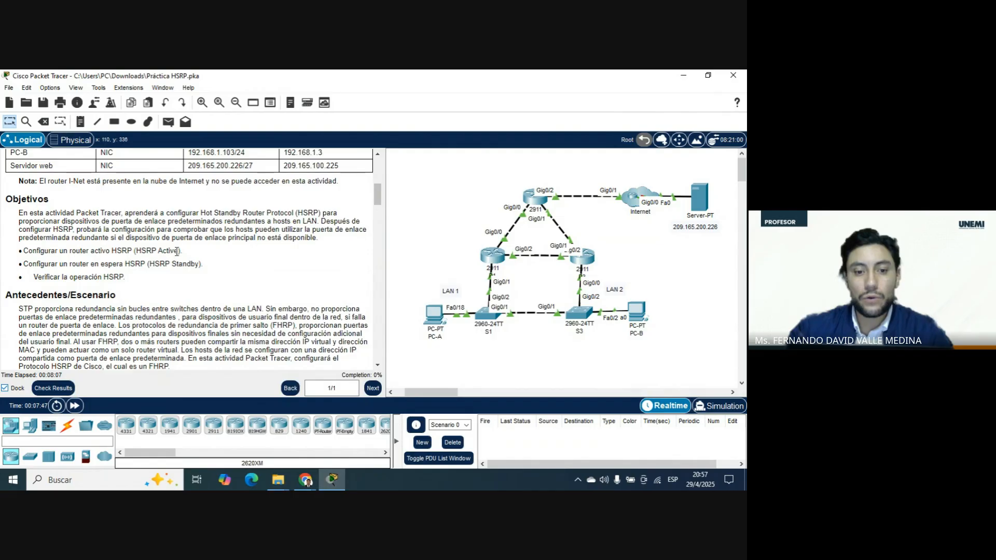
Read the activity's objectives and background, highlighting the HSRP verification objective and the term FHRP, and continue to Part 1.
left_click_drag(201, 263, 53, 277)
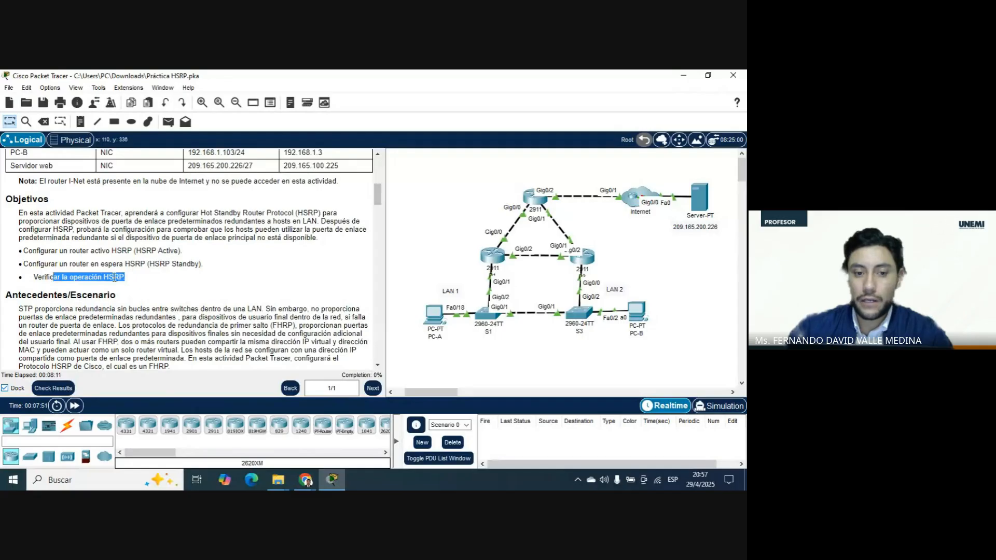
scroll(137, 278, "down", 3)
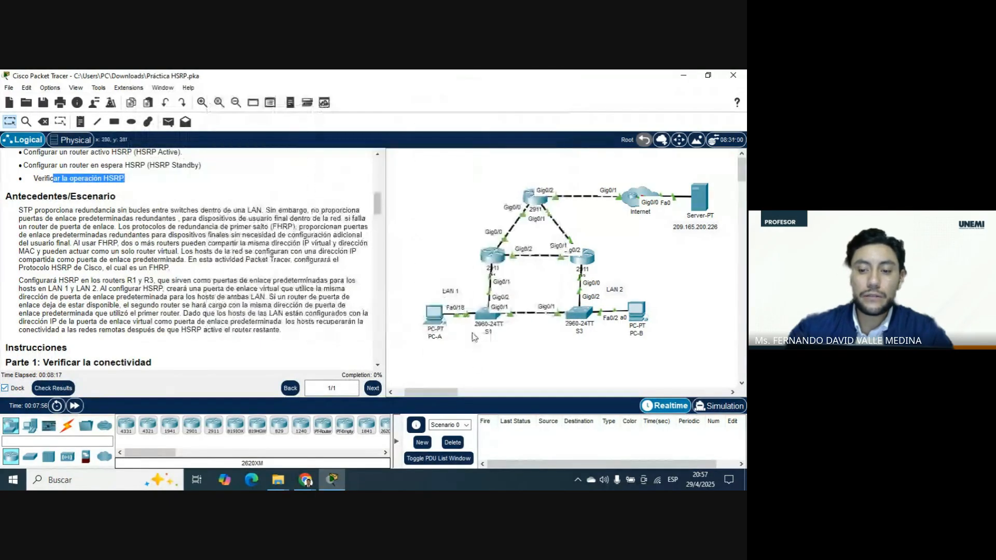
mouse_move(492, 321)
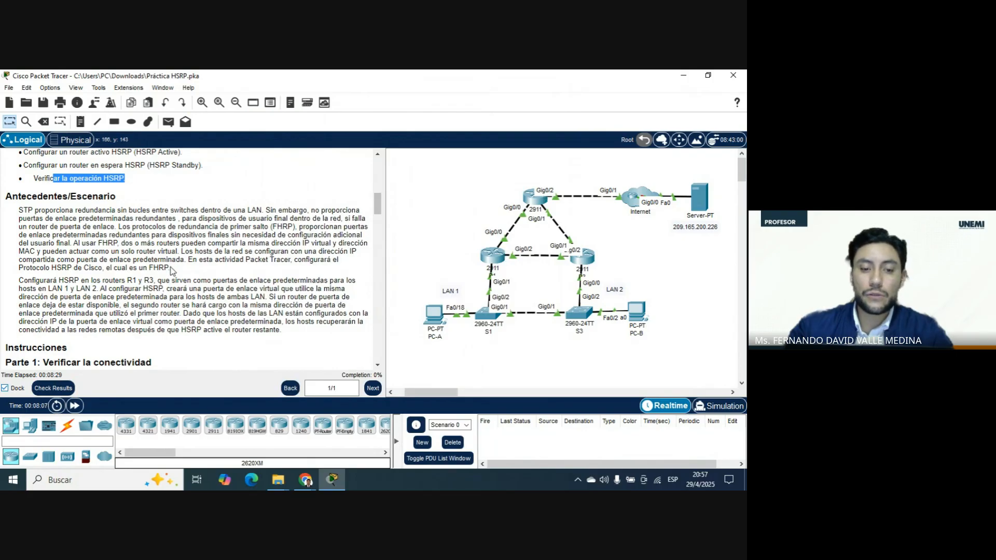
left_click_drag(170, 268, 150, 268)
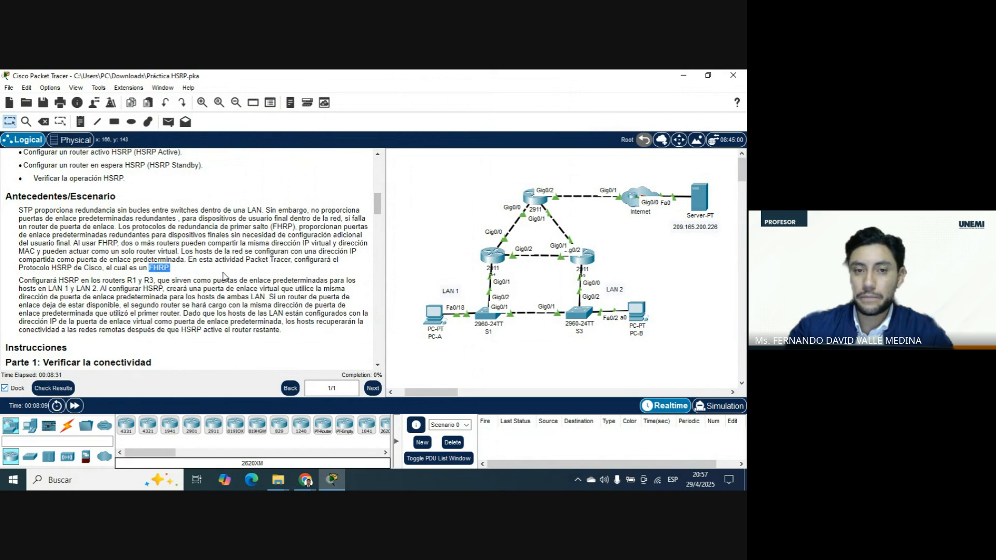
scroll(223, 275, "down", 5)
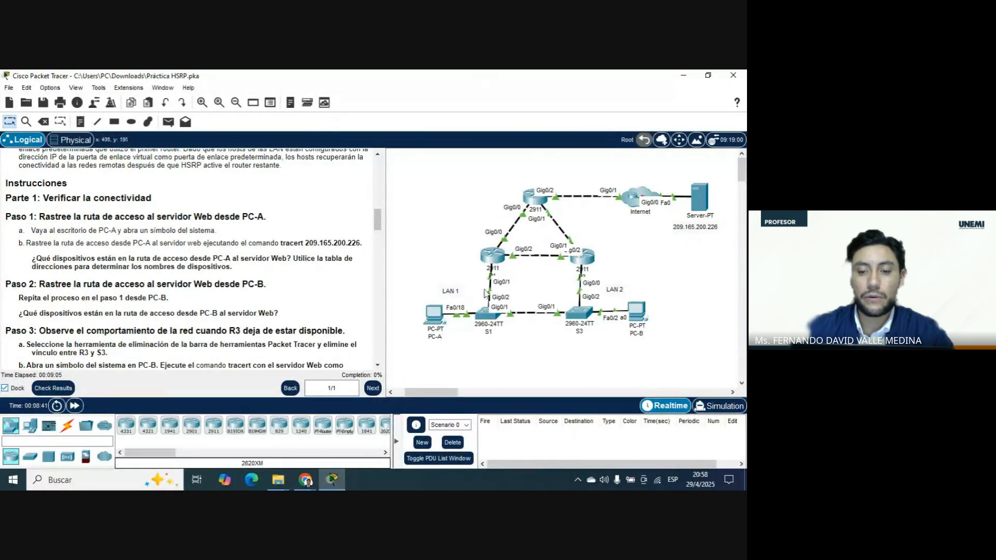
Open the command prompt on PC-A and run tracert 209.165.200.226 to trace the route to the web server.
left_click(434, 313)
left_click(271, 106)
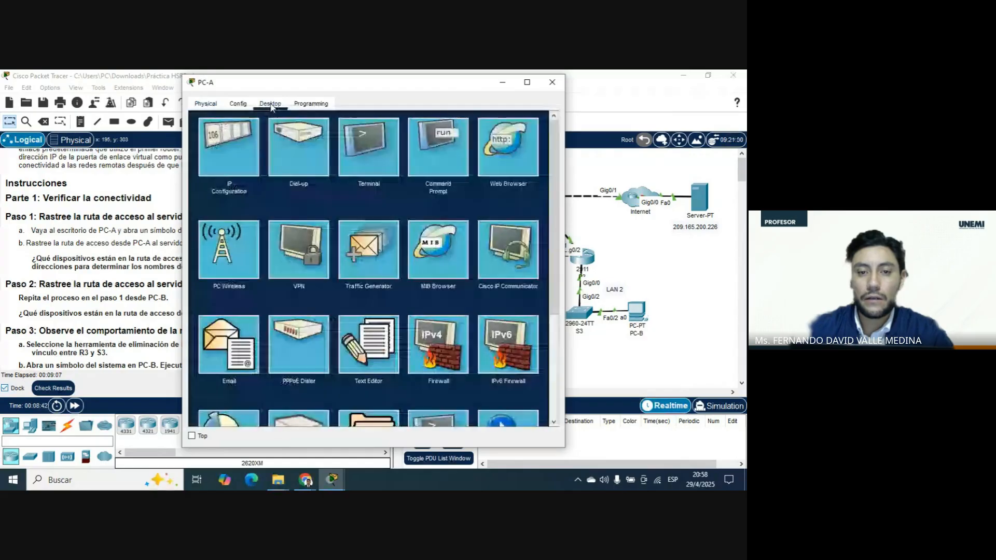
mouse_move(421, 86)
left_mouse_down()
mouse_move(342, 147)
mouse_move(260, 153)
mouse_move(371, 87)
mouse_move(388, 108)
mouse_move(416, 104)
left_mouse_up()
left_click(403, 163)
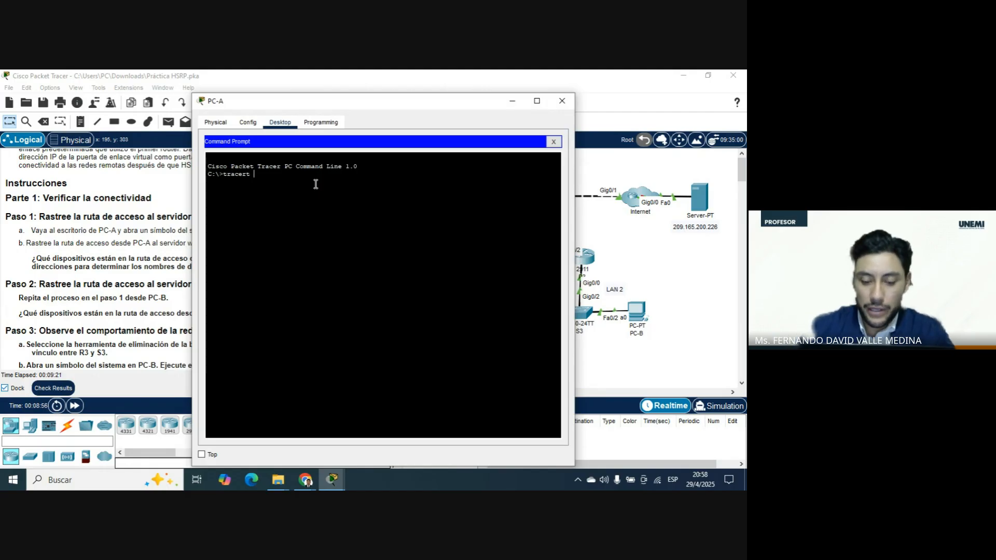
type("9")
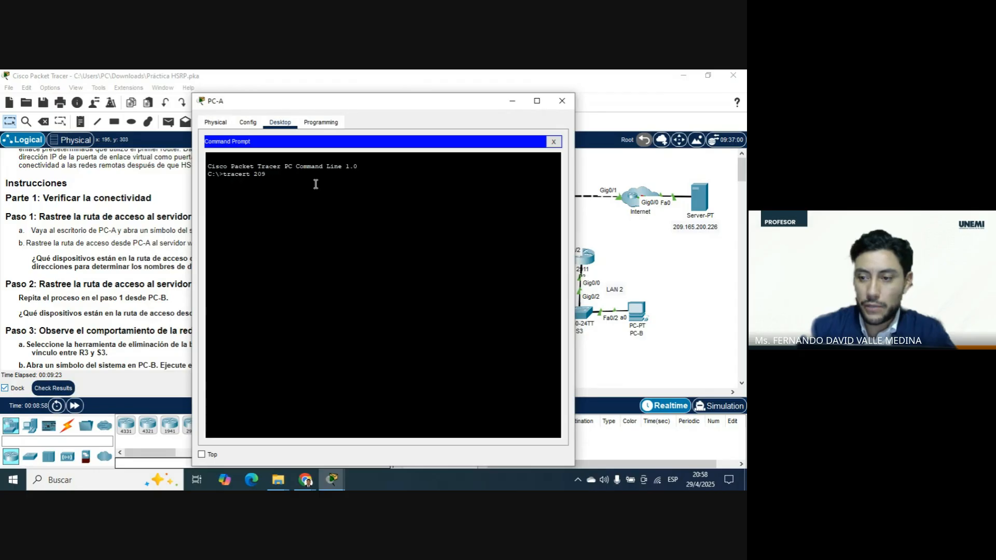
type(".165.200.226")
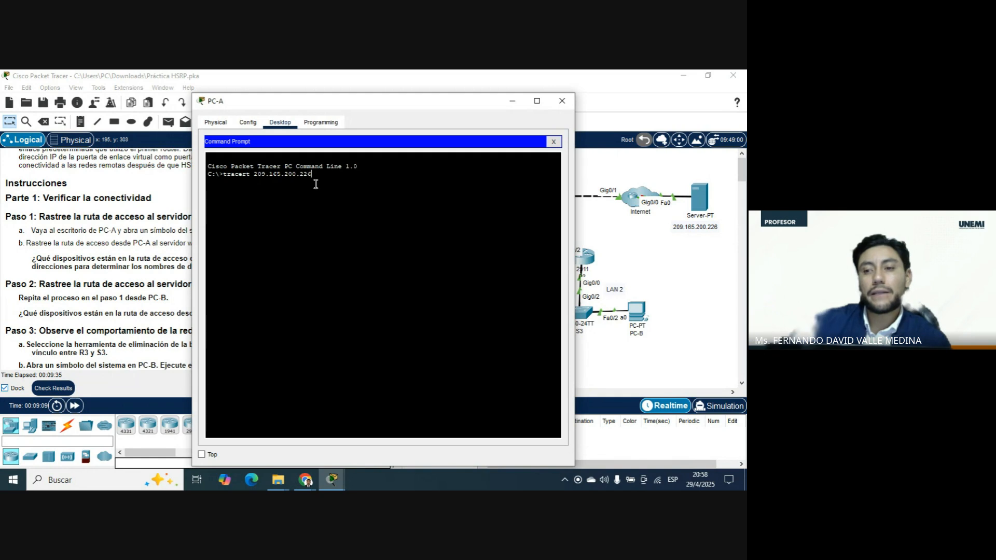
left_click_drag(312, 175, 255, 176)
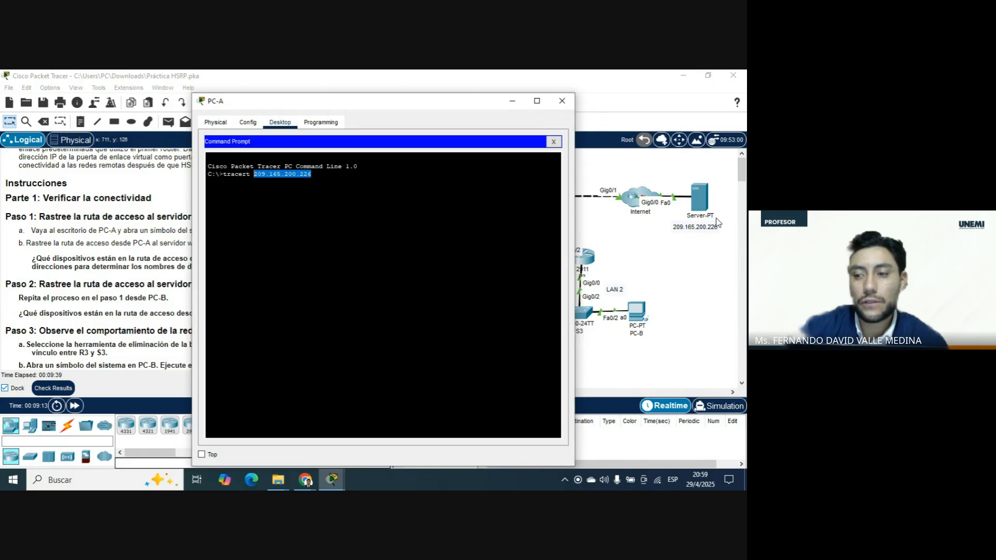
left_click(314, 177)
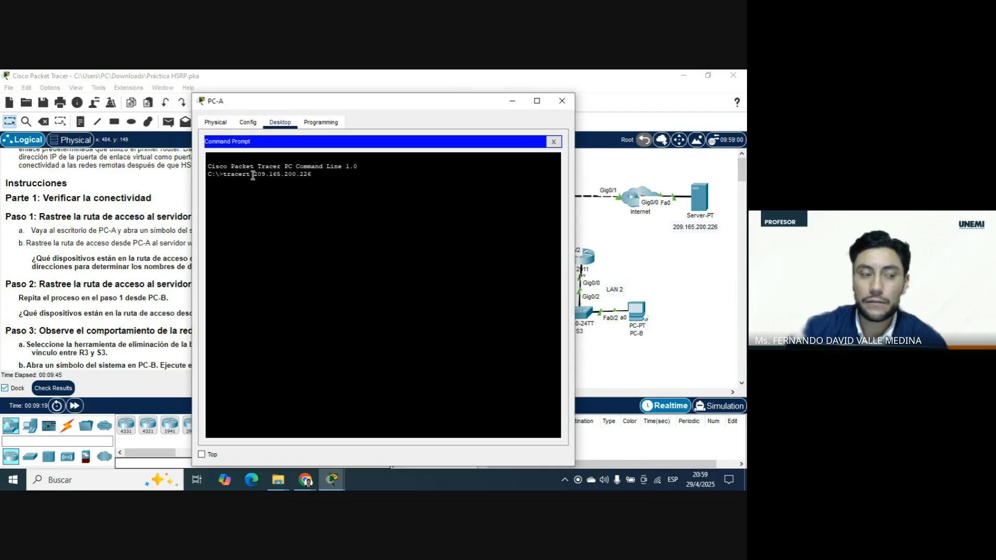
key("Return")
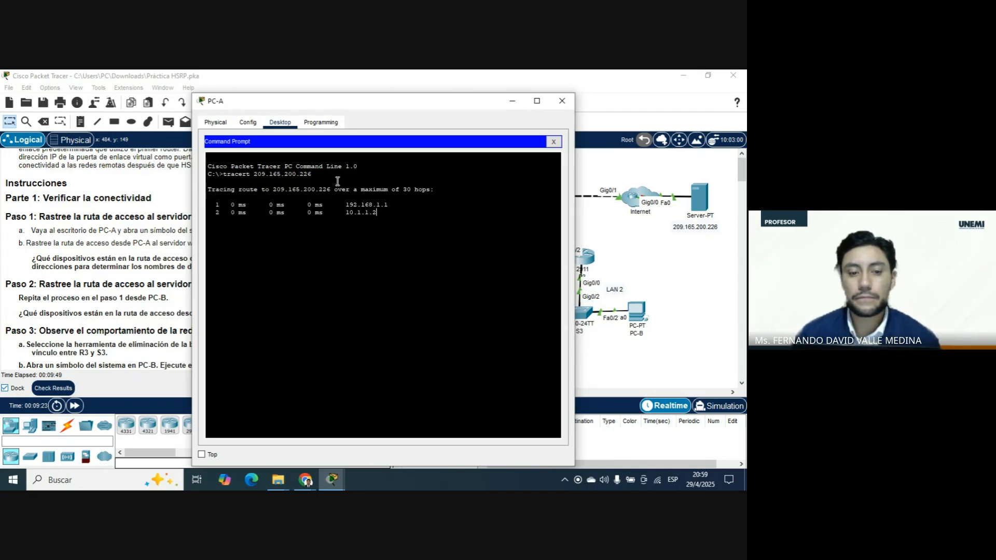
Highlight the first hop in PC-A's trace output and compare it with the address table and topology.
left_click_drag(376, 102, 507, 98)
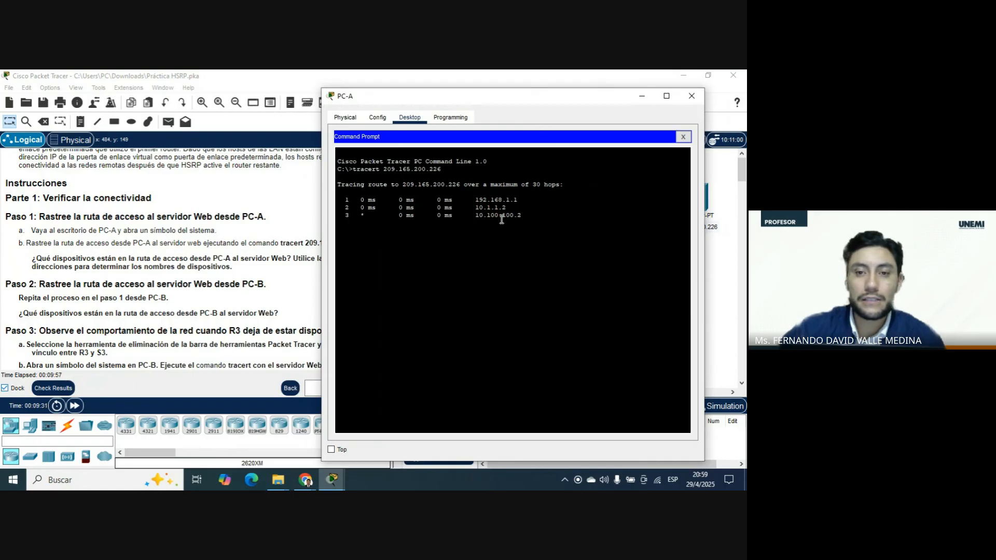
scroll(219, 284, "up", 1)
scroll(219, 285, "up", 10)
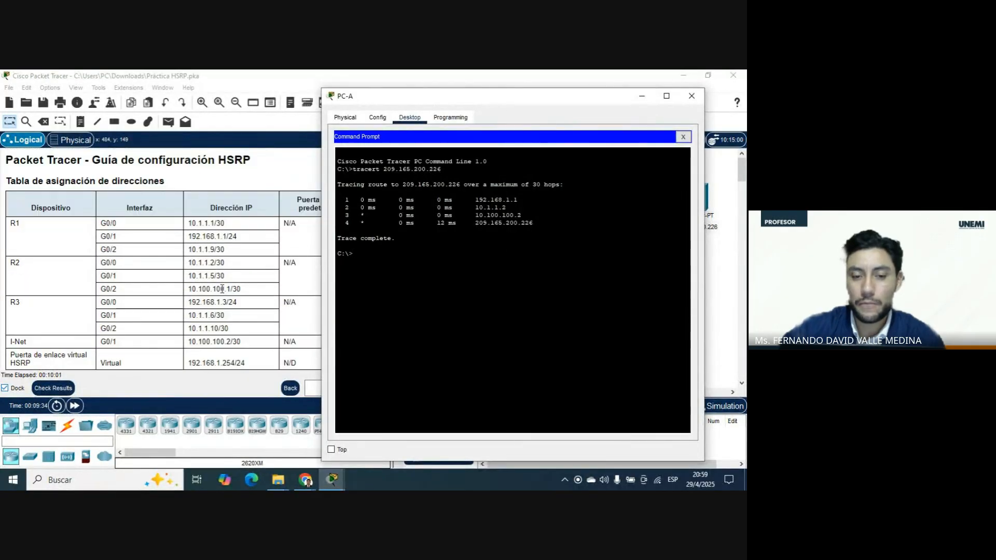
scroll(222, 291, "down", 1)
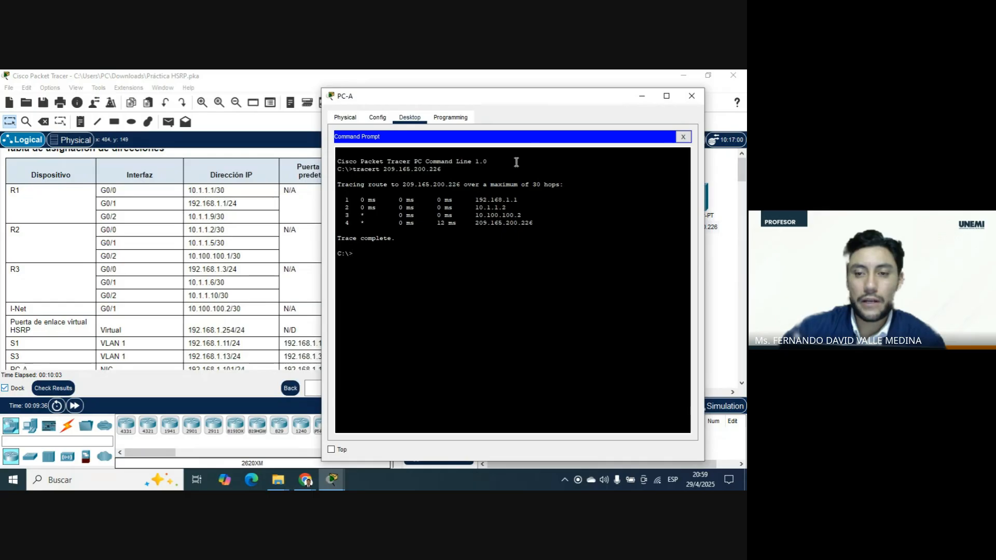
left_click_drag(538, 107, 172, 114)
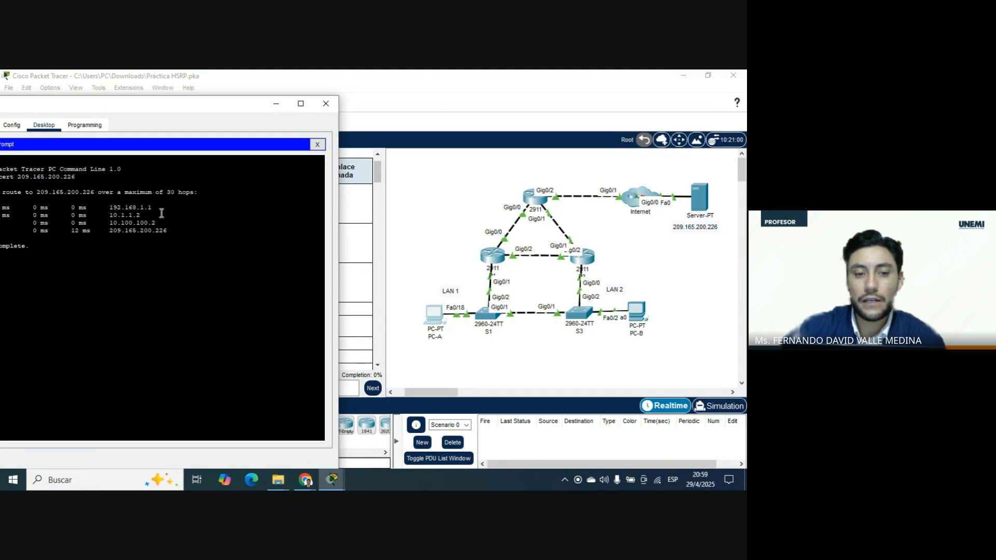
left_click_drag(110, 208, 230, 208)
left_click_drag(175, 109, 565, 113)
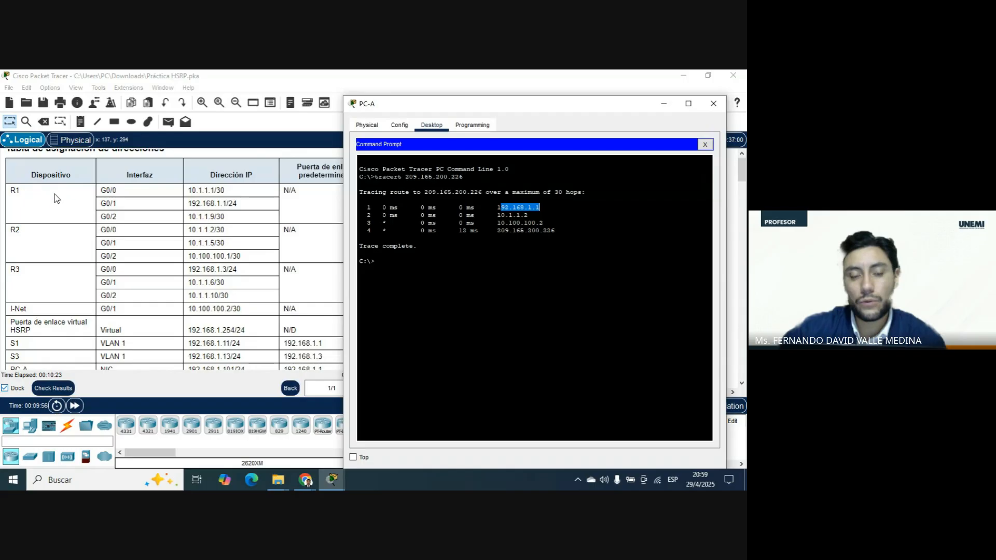
Compare the second and third hops of PC-A's trace with the topology and the address table's R2 and I-Net rows.
left_click_drag(390, 110, 229, 108)
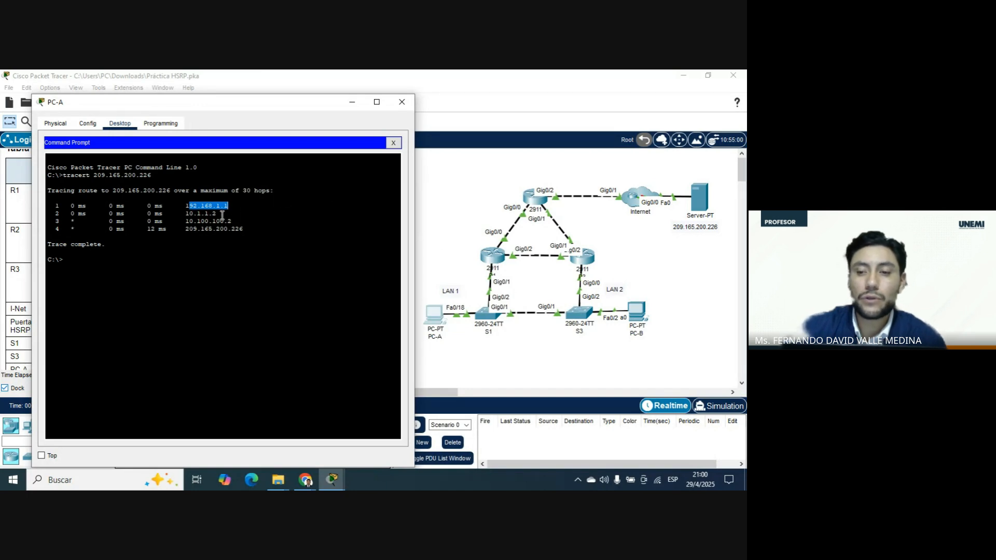
left_click_drag(218, 103, 587, 104)
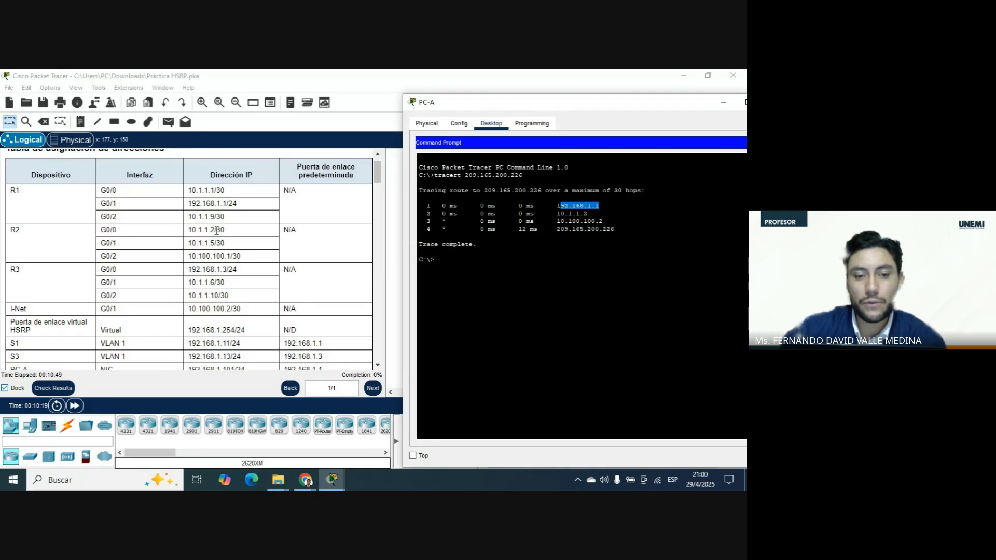
left_click_drag(590, 110, 199, 112)
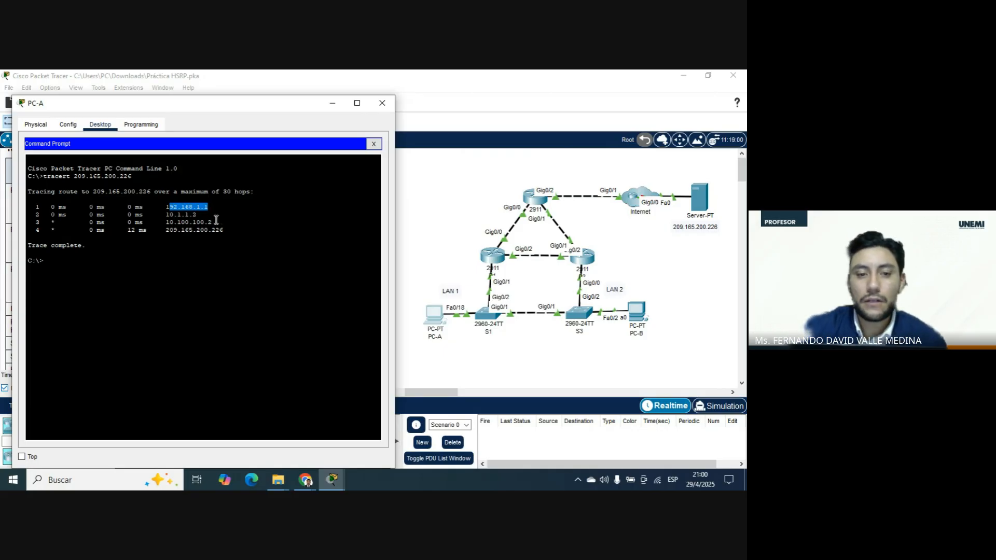
left_click_drag(226, 103, 592, 103)
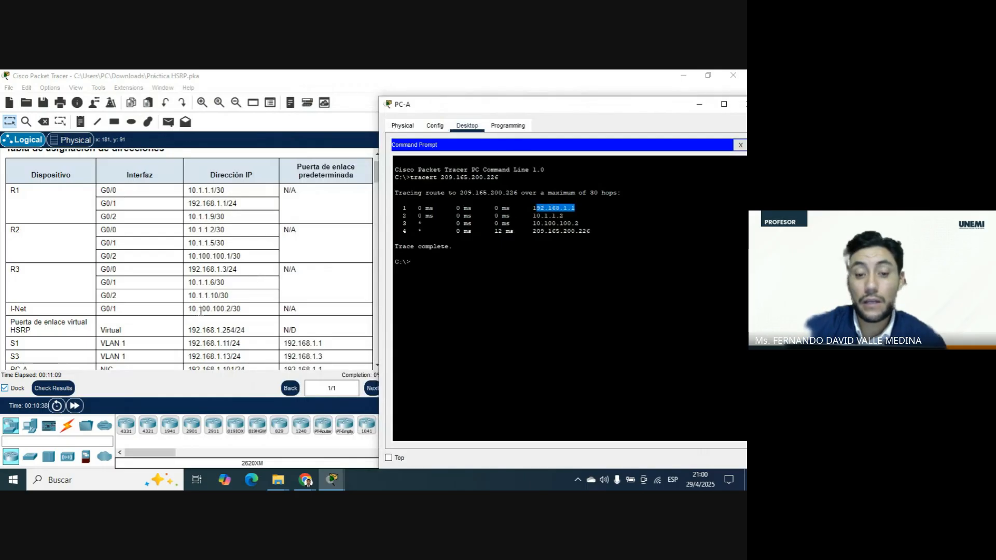
Place PC-A's window clear of the topology and compare the trace's final hop with the web server.
left_click_drag(579, 112, 220, 70)
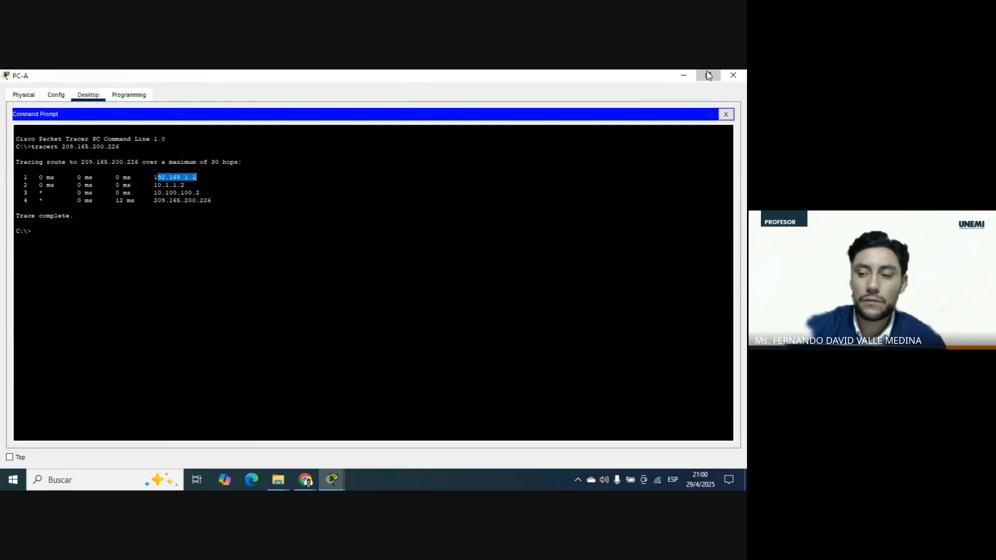
left_click(707, 77)
left_click_drag(568, 102, 544, 99)
double_click(570, 106)
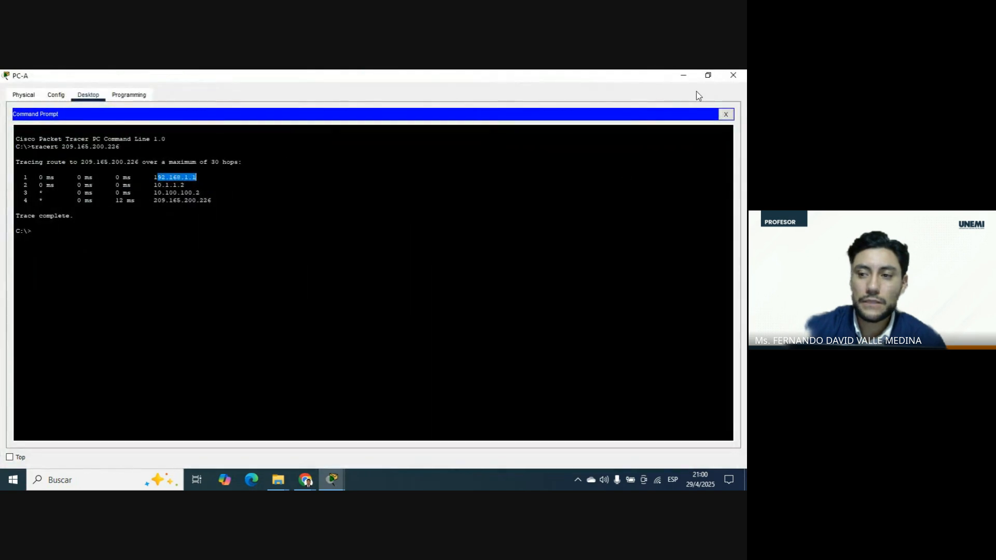
left_click(708, 78)
left_click_drag(628, 104, 360, 95)
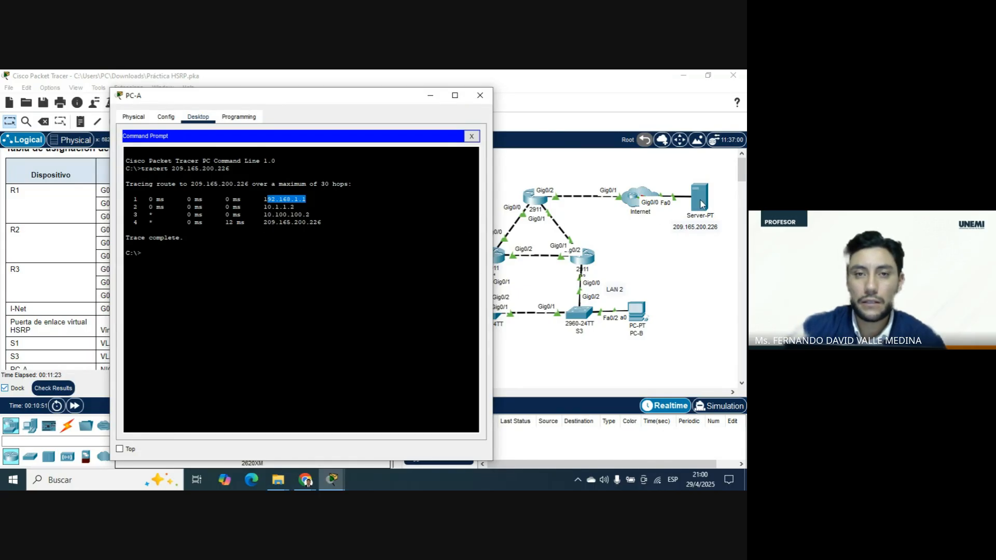
left_click_drag(350, 89, 275, 81)
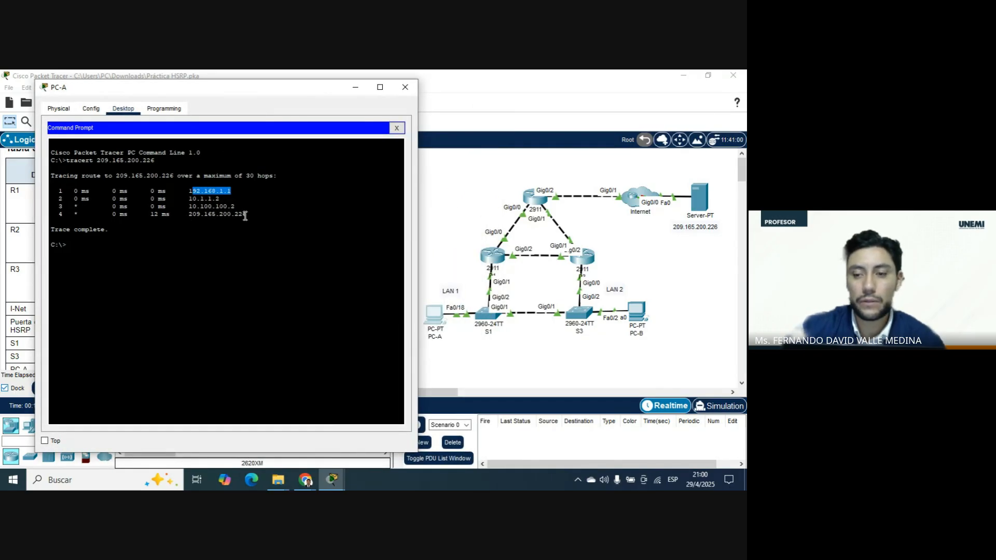
Close PC-A's window and review Steps 1 to 3 of Part 1 in the instructions.
left_click(410, 95)
scroll(282, 232, "down", 5)
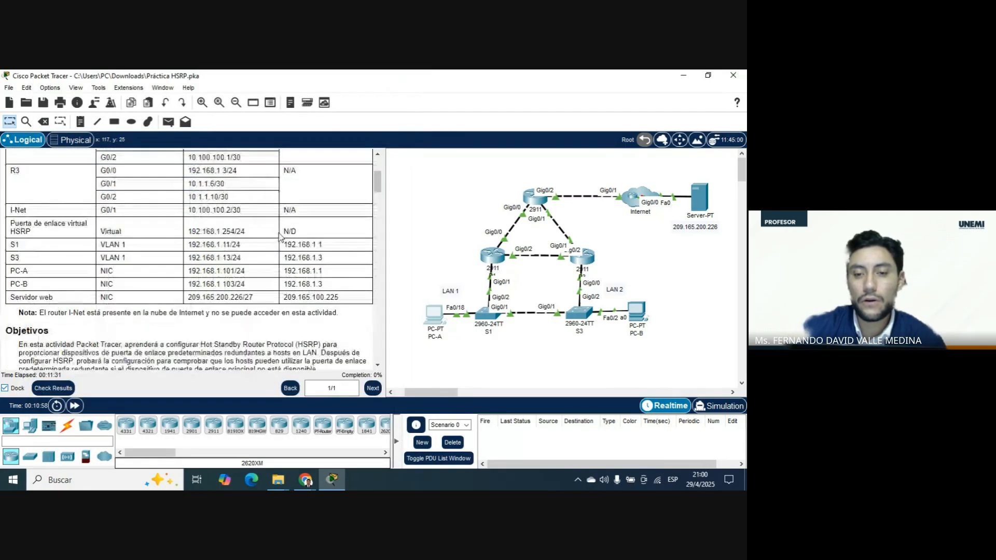
scroll(282, 232, "down", 4)
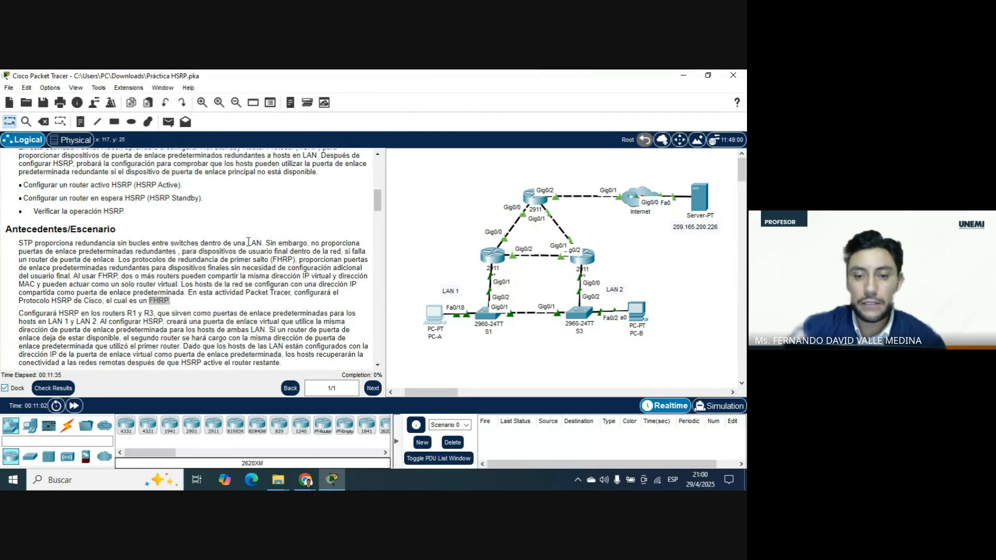
scroll(248, 242, "down", 6)
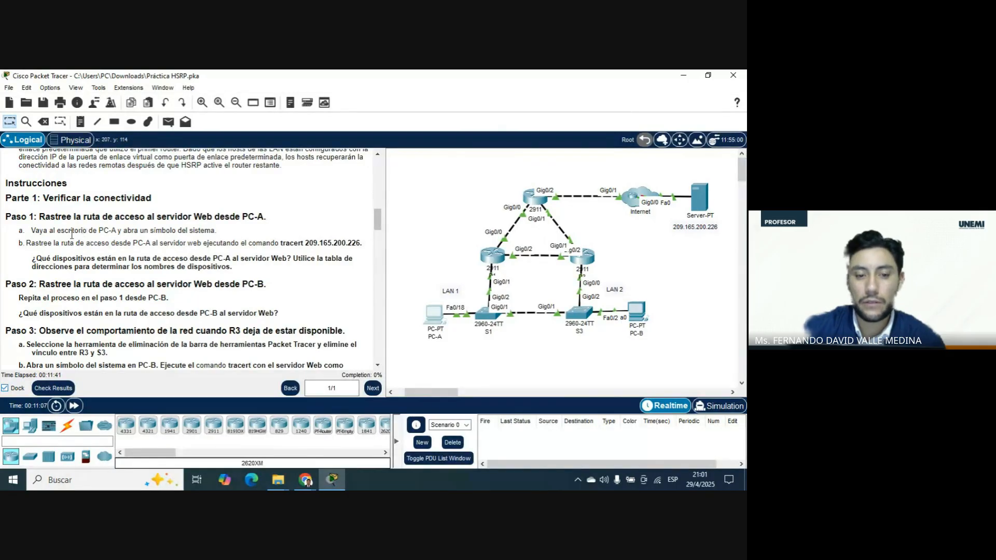
scroll(164, 256, "down", 1)
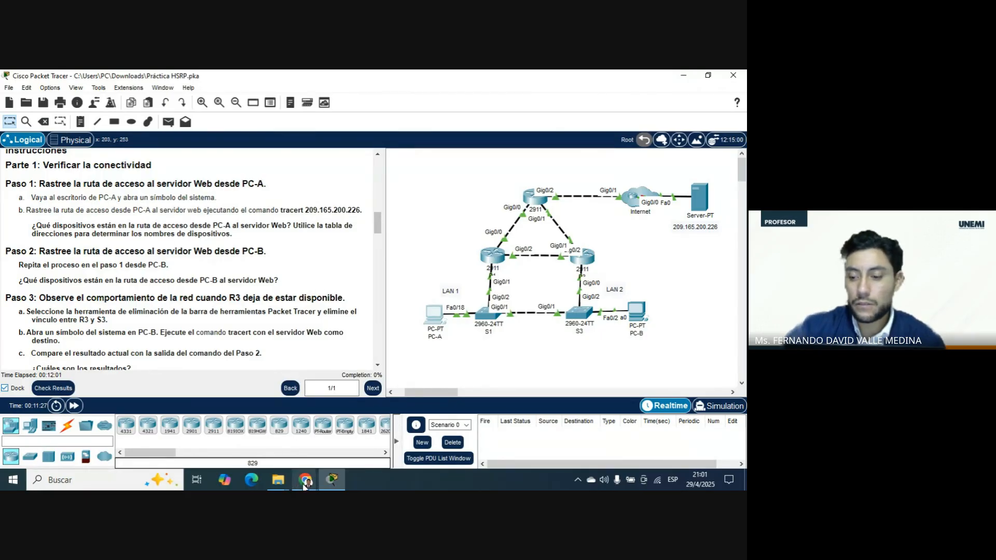
Switch to the Google Meet call in Chrome, turn off the microphone and camera, and stop presenting the screen.
left_click(306, 479)
left_click(278, 430)
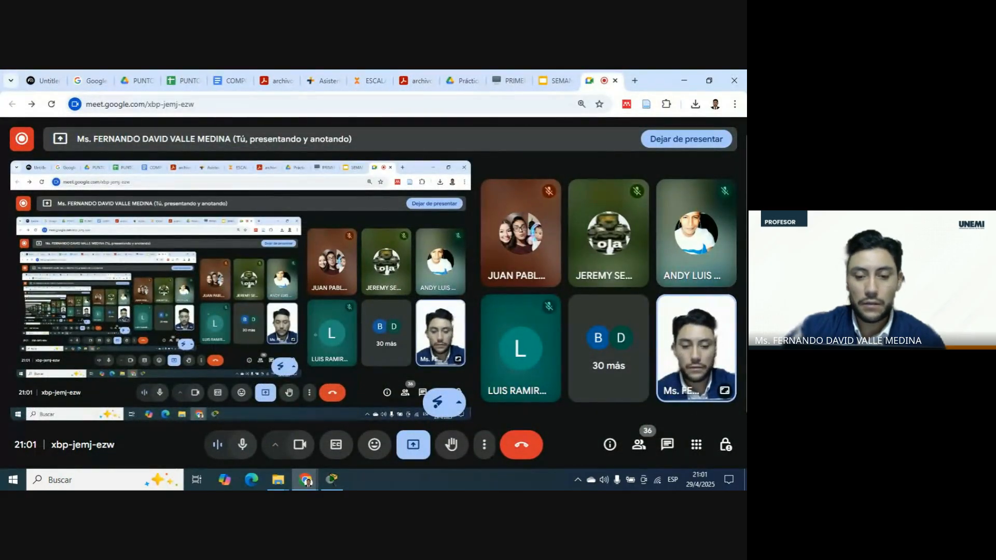
left_click(242, 445)
left_click(300, 445)
left_click(409, 454)
left_click(418, 404)
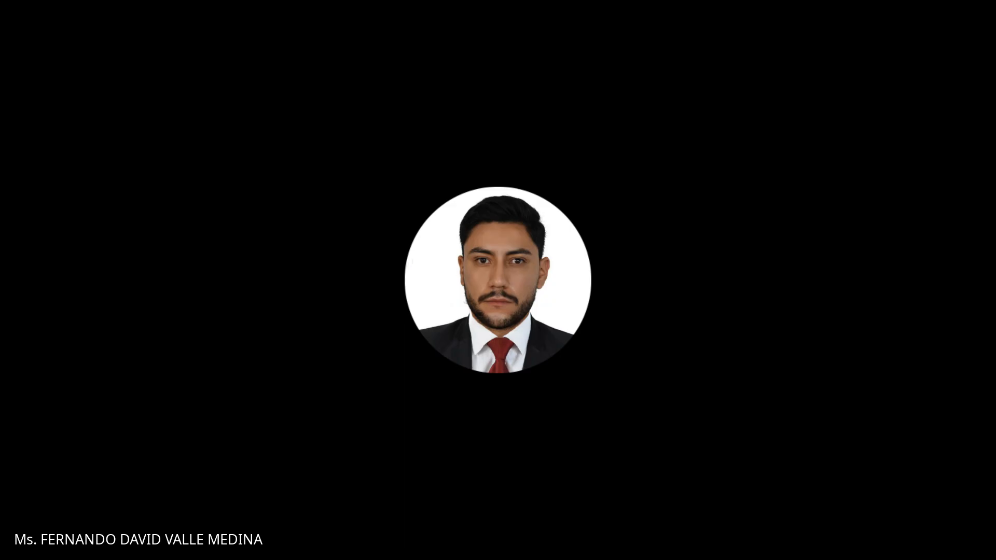
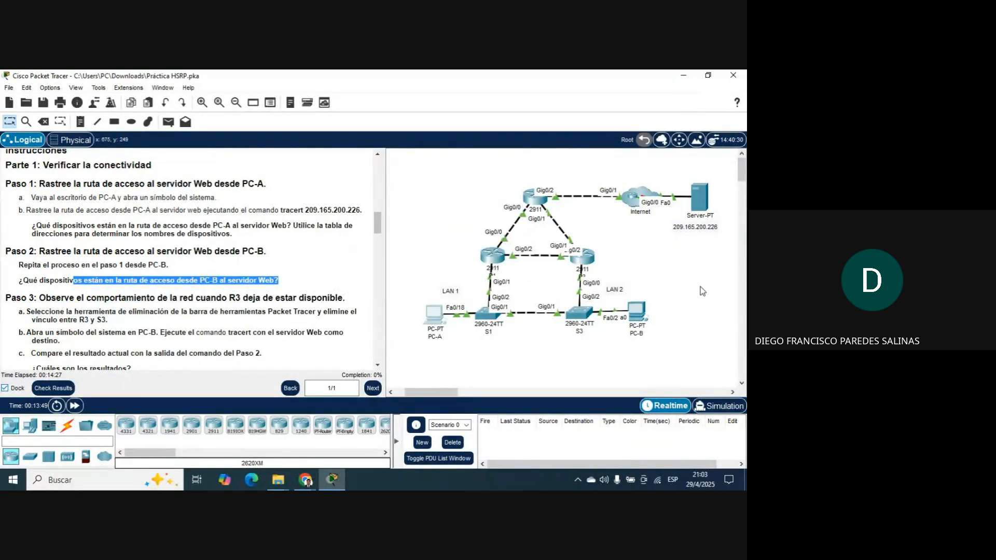
Delete the link between R3 and S3 as instructed in Step 3 of Part 1.
mouse_move(582, 262)
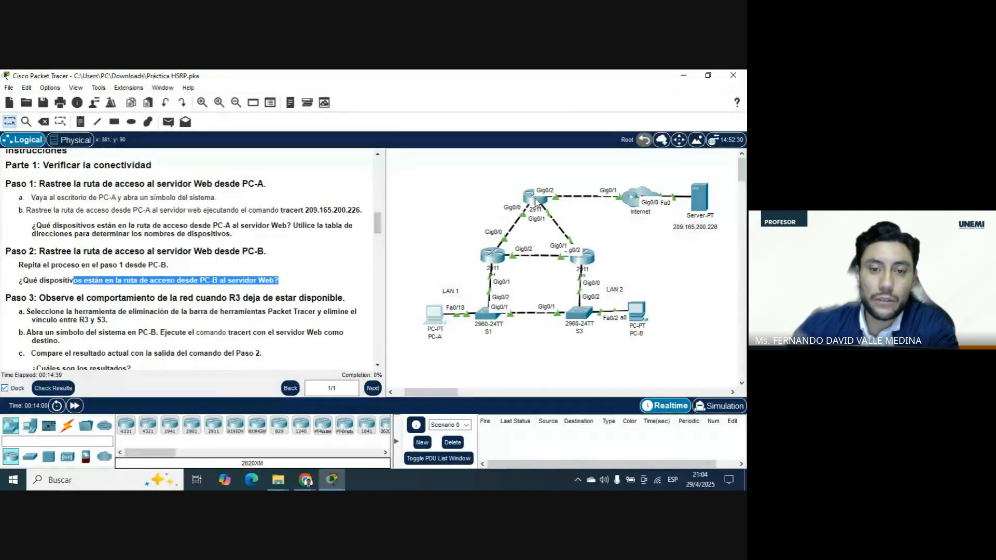
mouse_move(536, 202)
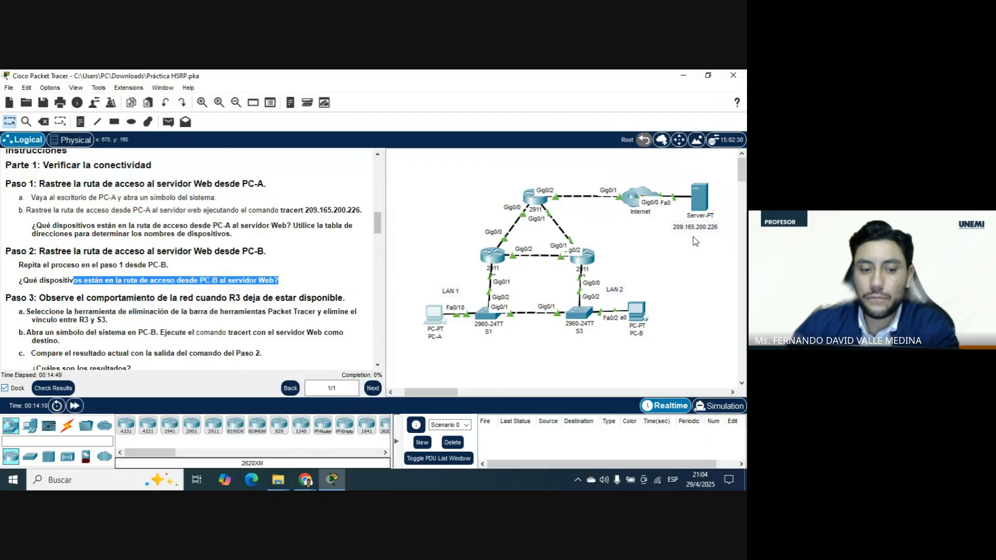
scroll(251, 244, "down", 3)
scroll(250, 242, "down", 1)
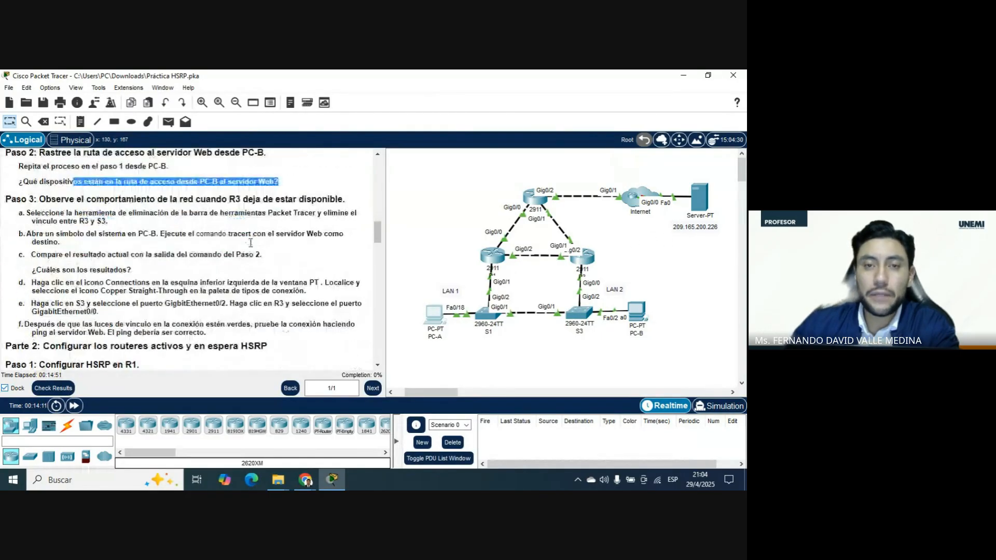
left_click(670, 283)
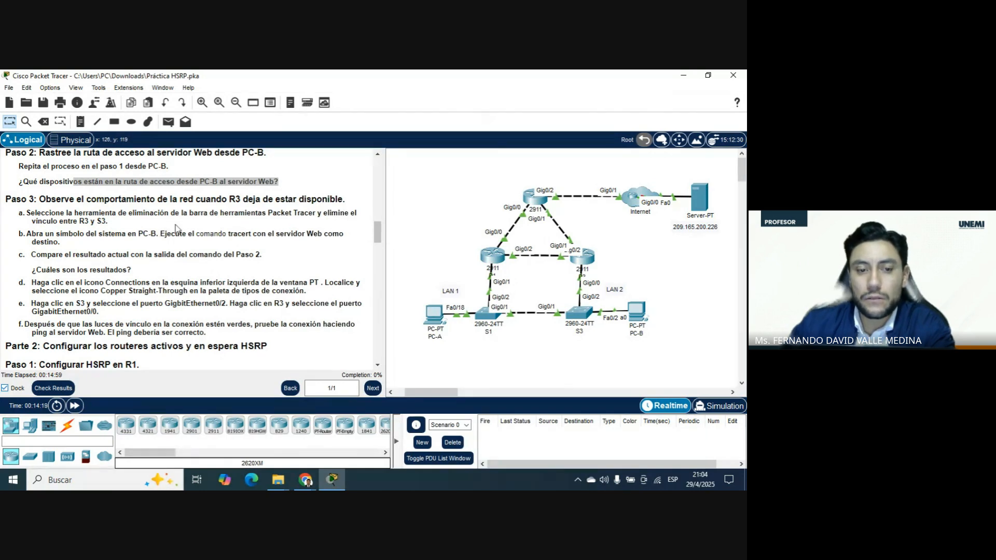
scroll(72, 215, "up", 1)
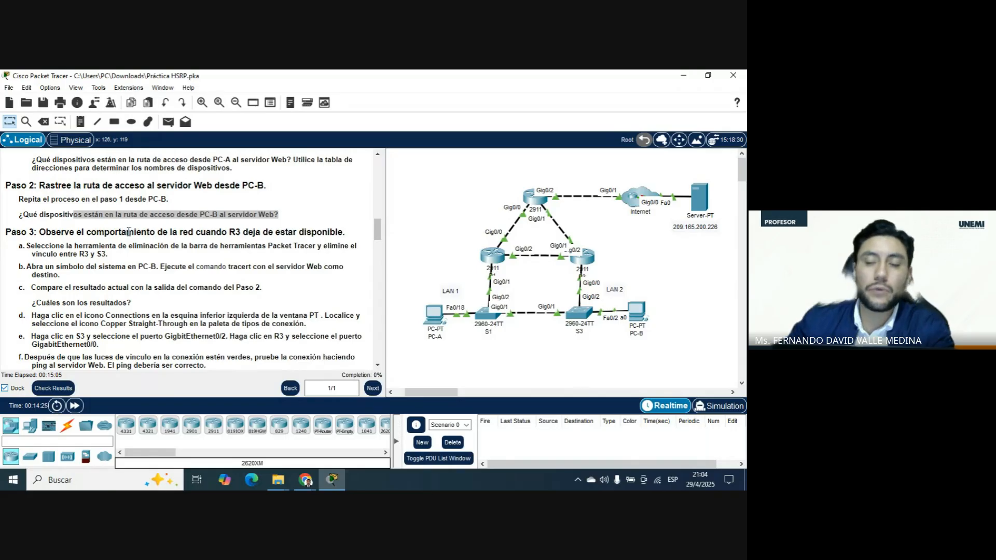
left_click(43, 122)
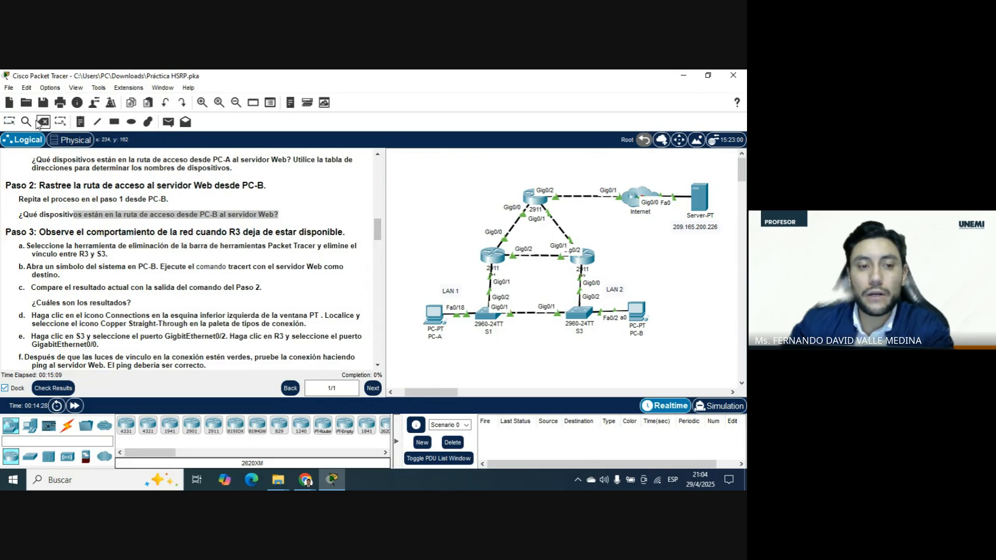
left_click(579, 284)
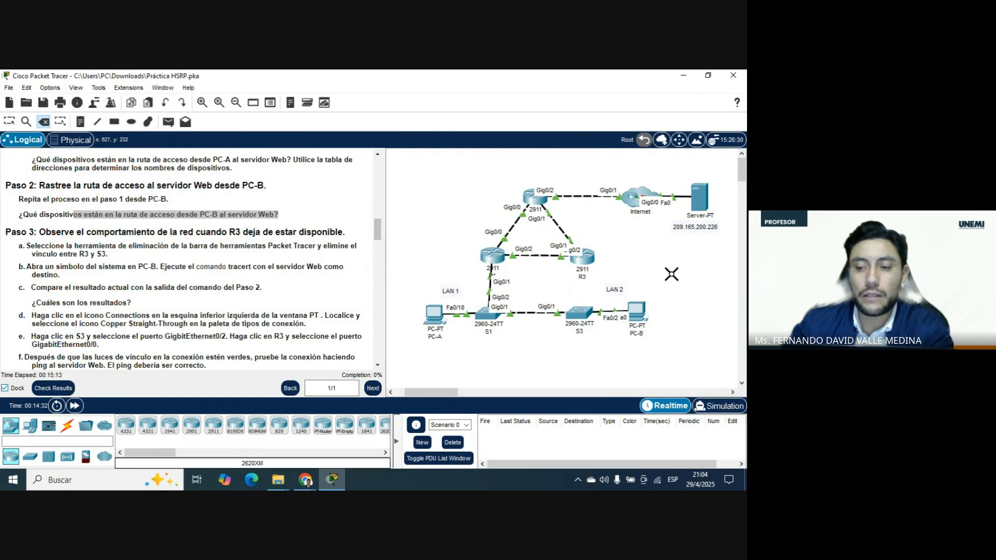
key("Escape")
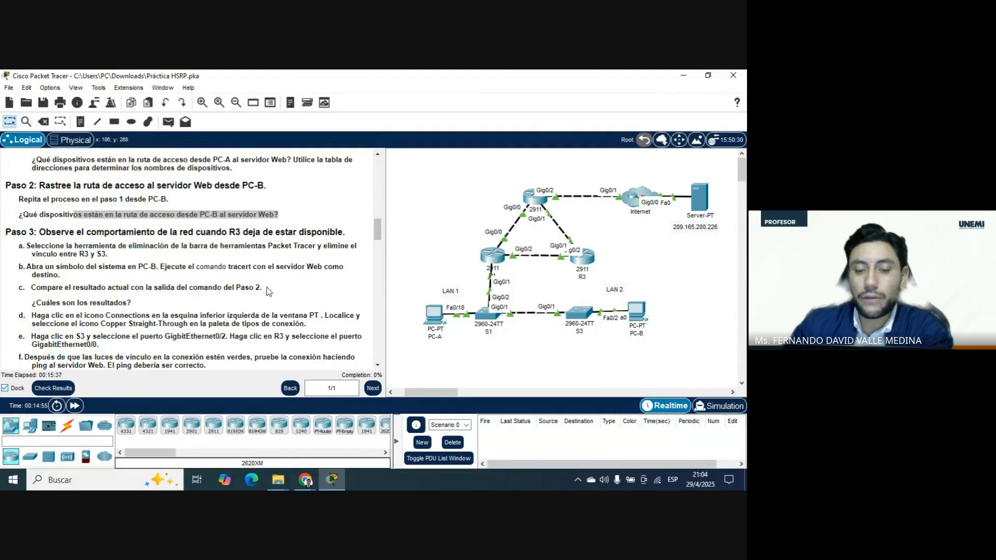
Run tracert 209.165.200.226 from PC-B's Command Prompt with the topology in view, and close PC-B's window.
left_click(637, 312)
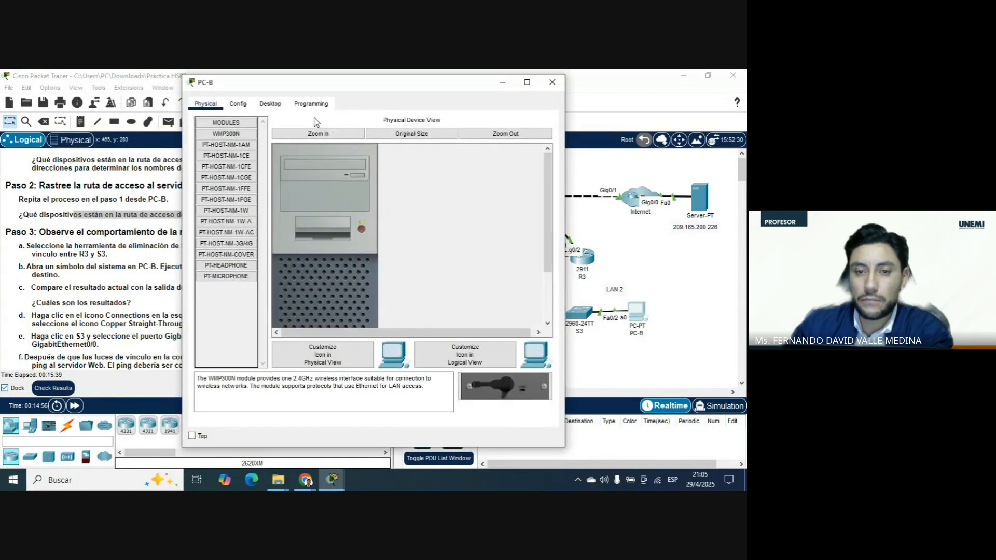
left_click(270, 103)
left_click(438, 150)
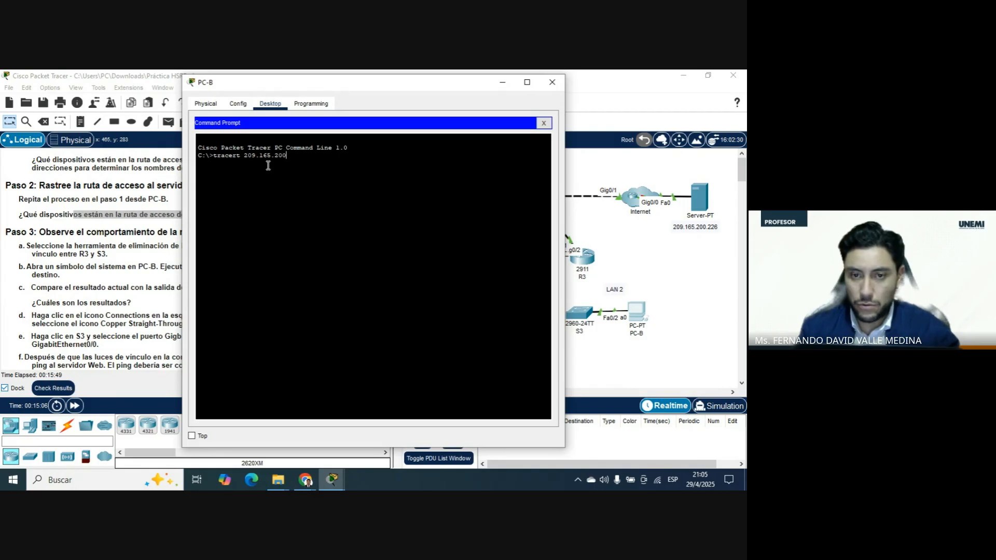
type("226")
key("Return")
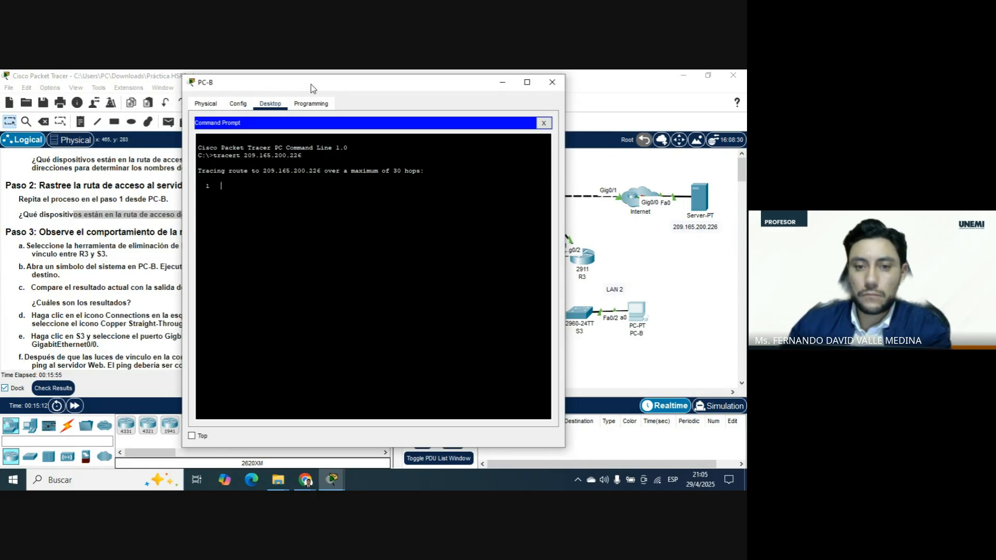
left_click_drag(310, 84, 157, 82)
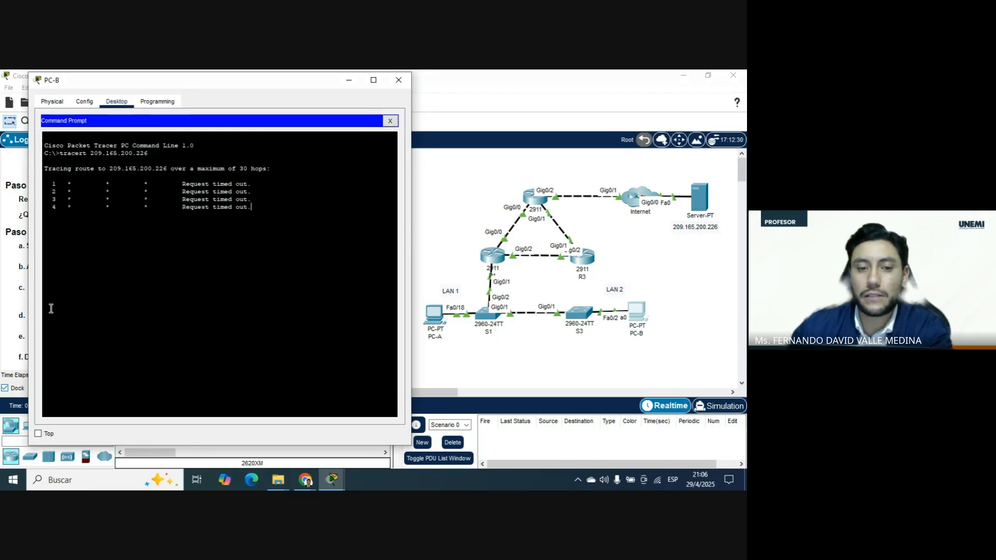
left_click(399, 81)
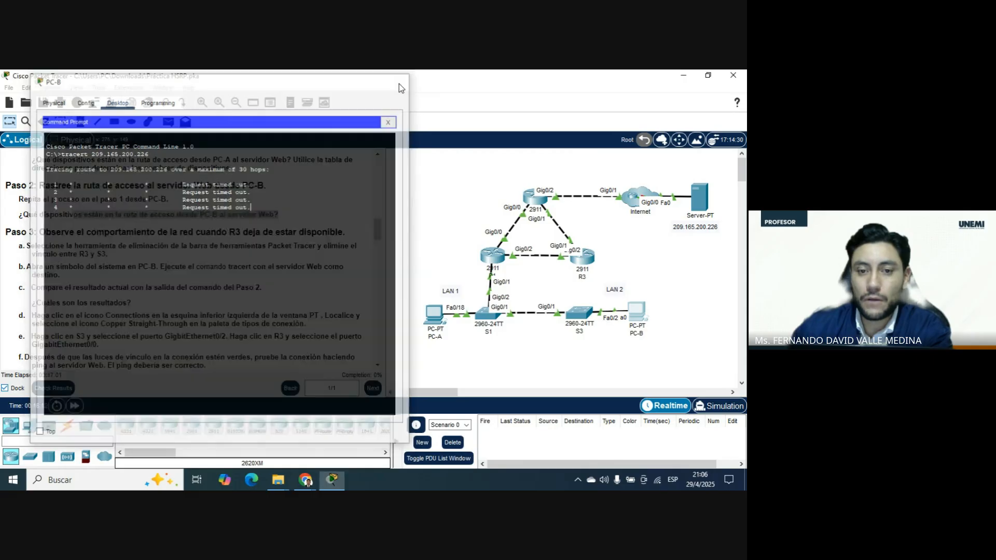
Reconnect S3 GigabitEthernet0/2 to R3 GigabitEthernet0/0 with a Copper Straight-Through cable and fast-forward the simulation time.
scroll(120, 224, "down", 1)
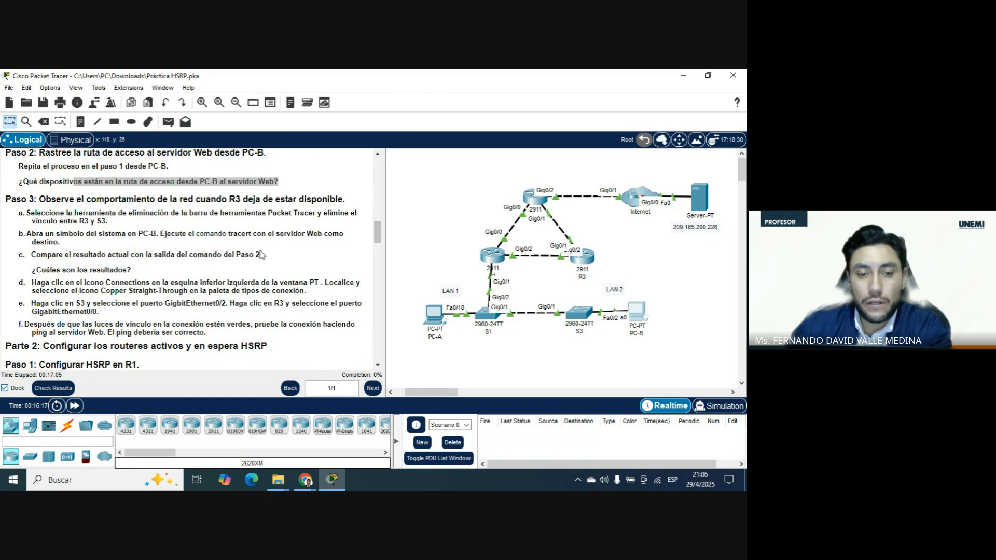
scroll(163, 253, "down", 1)
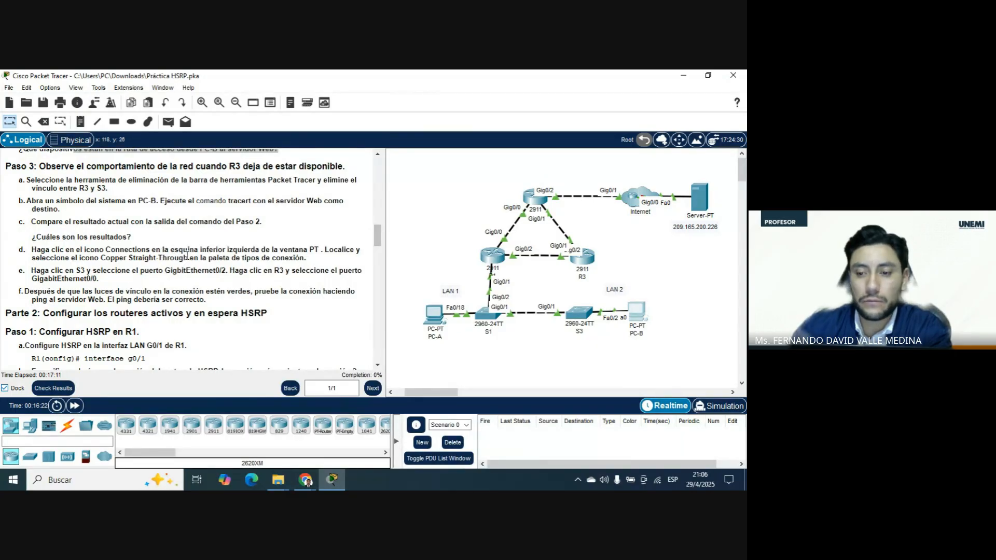
left_click(67, 427)
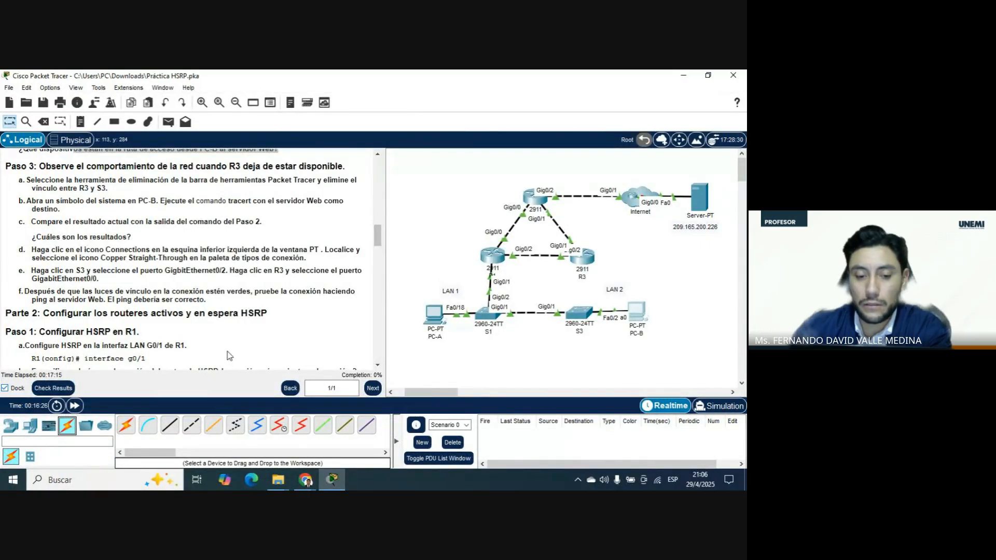
left_click(169, 425)
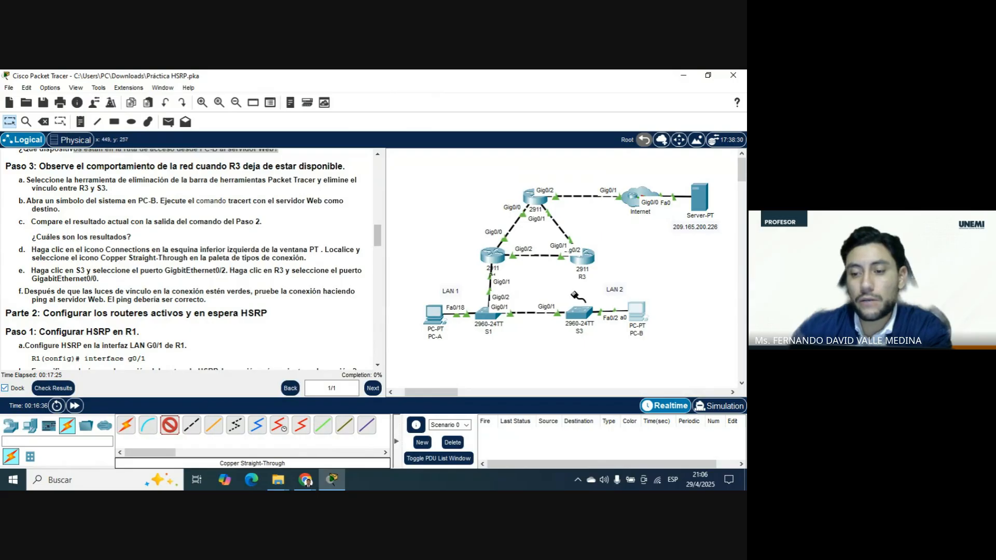
left_click(579, 312)
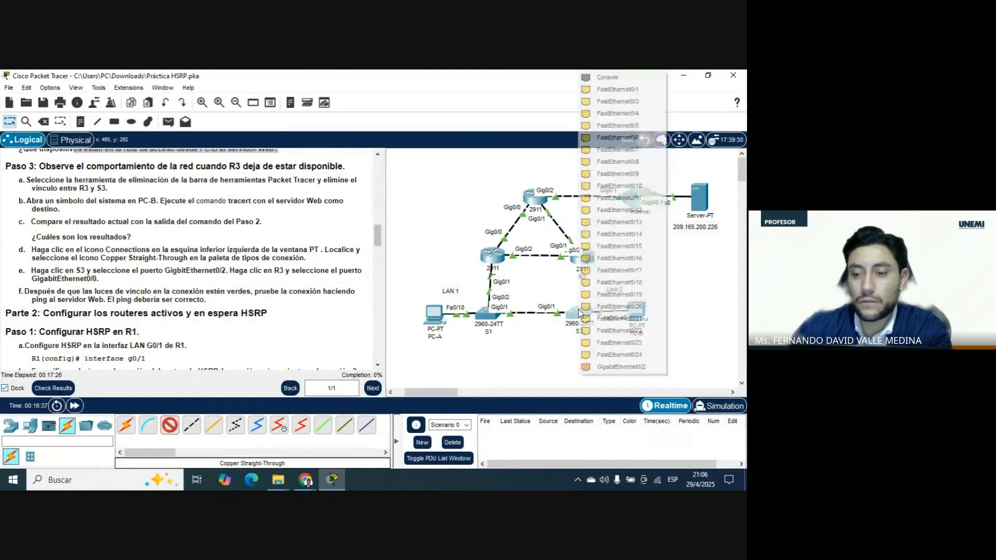
left_click(599, 368)
left_click(581, 258)
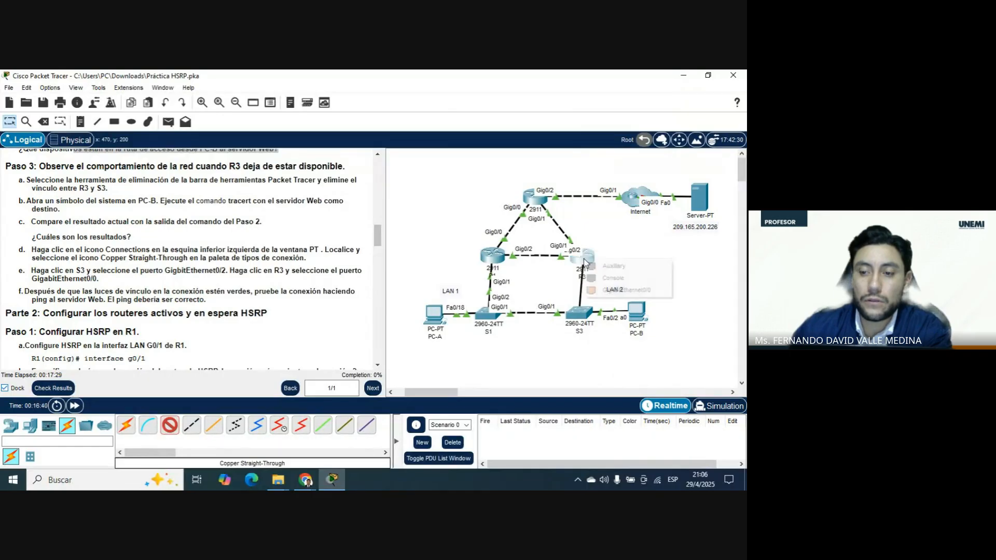
left_click(610, 291)
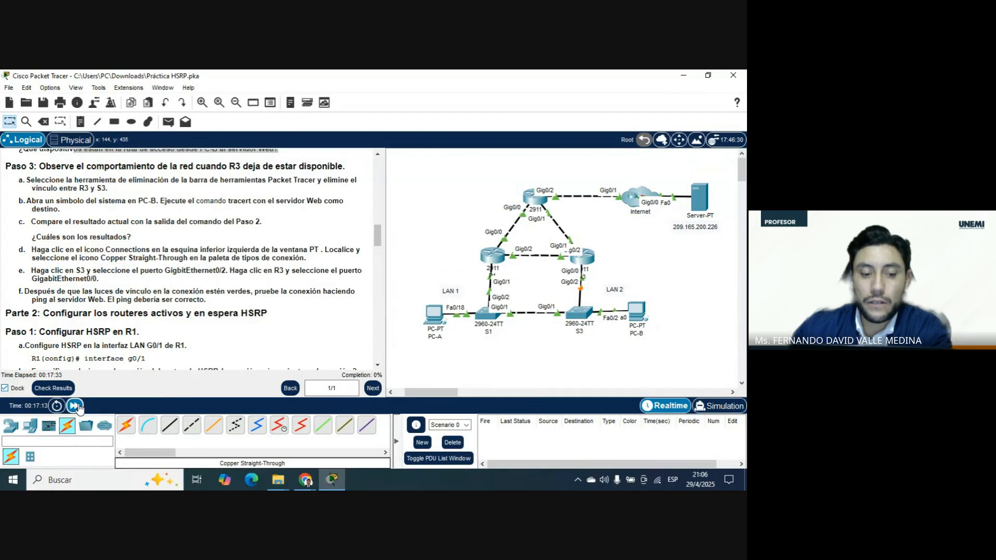
left_click(77, 407)
left_click(76, 406)
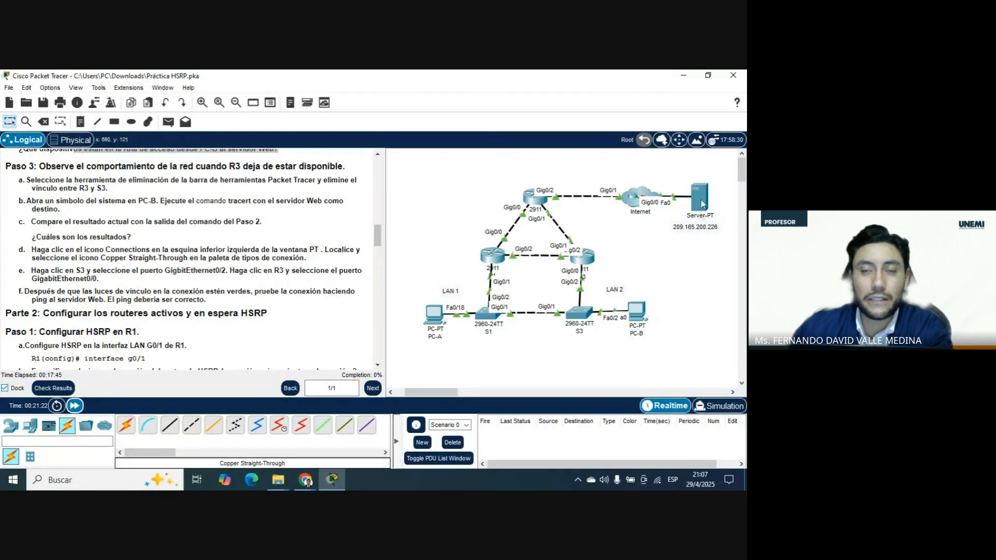
Ping the web server at 209.165.200.226 from PC-B's Command Prompt and close PC-B's window.
left_click(636, 314)
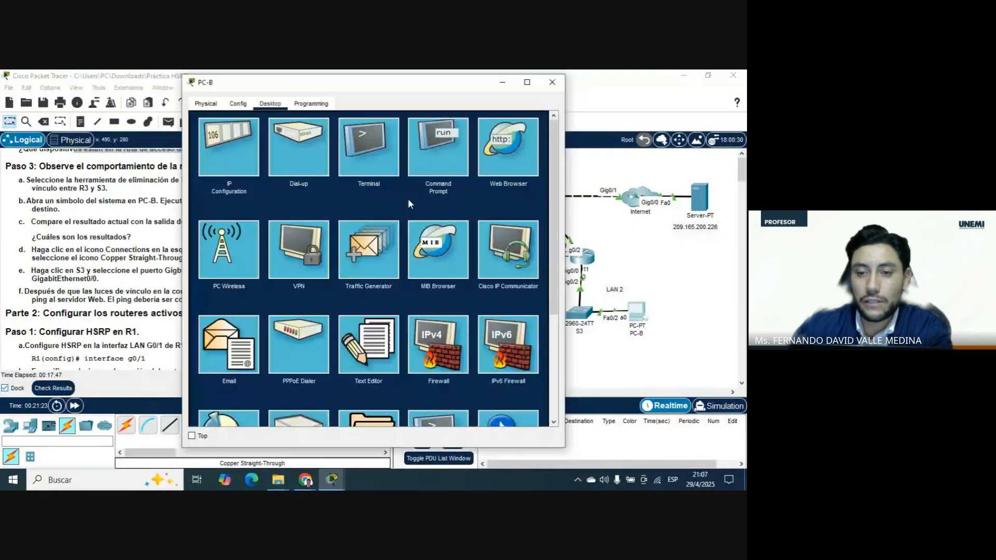
left_click(436, 151)
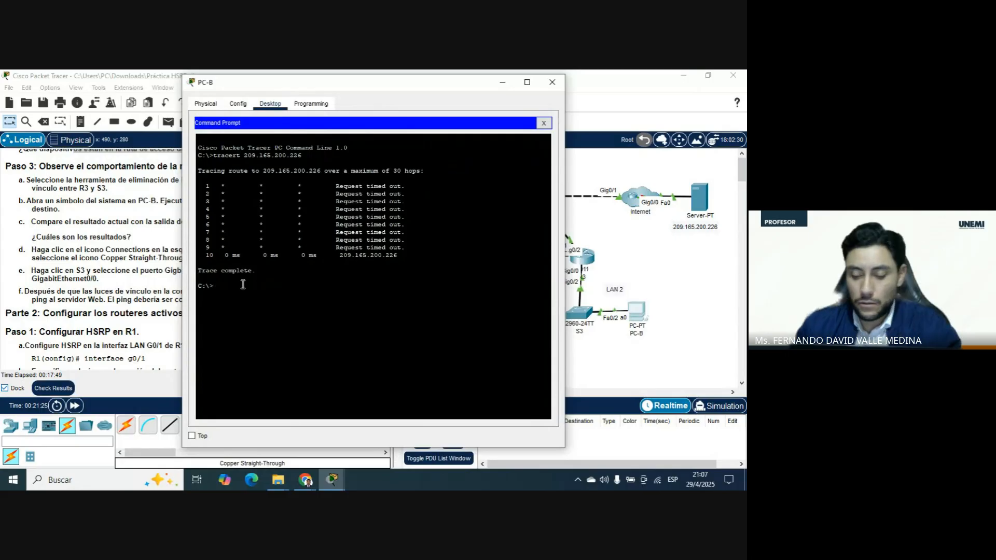
type("ping 209")
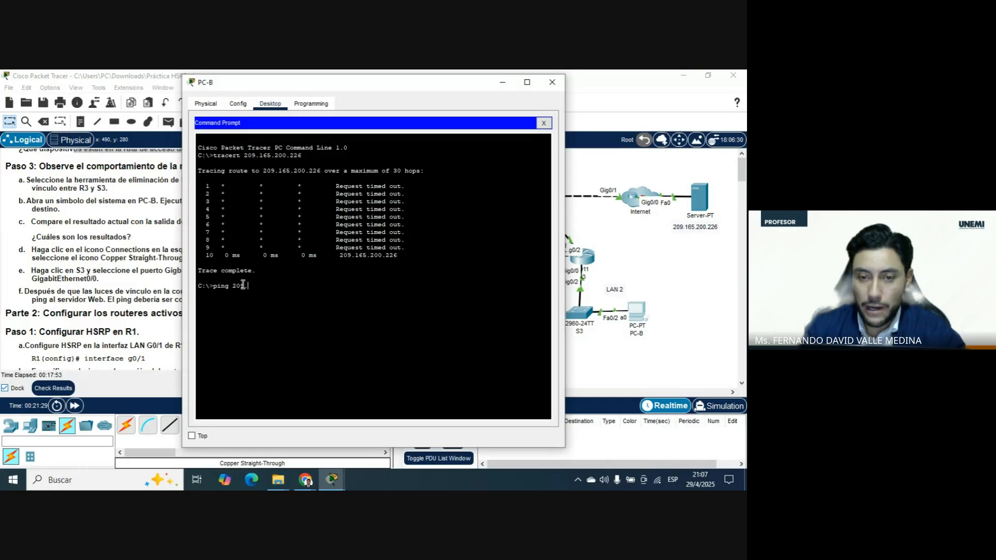
type(".165")
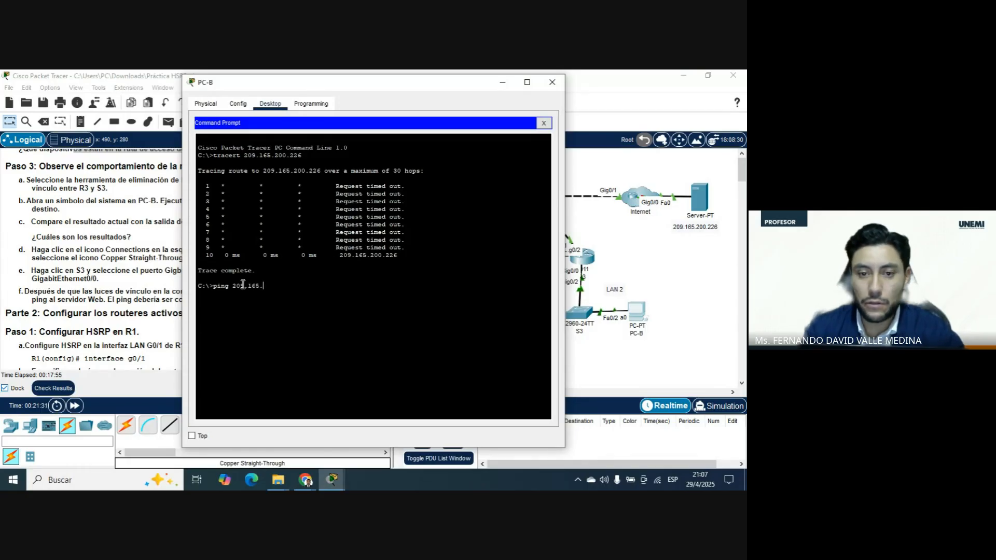
type(".200.2")
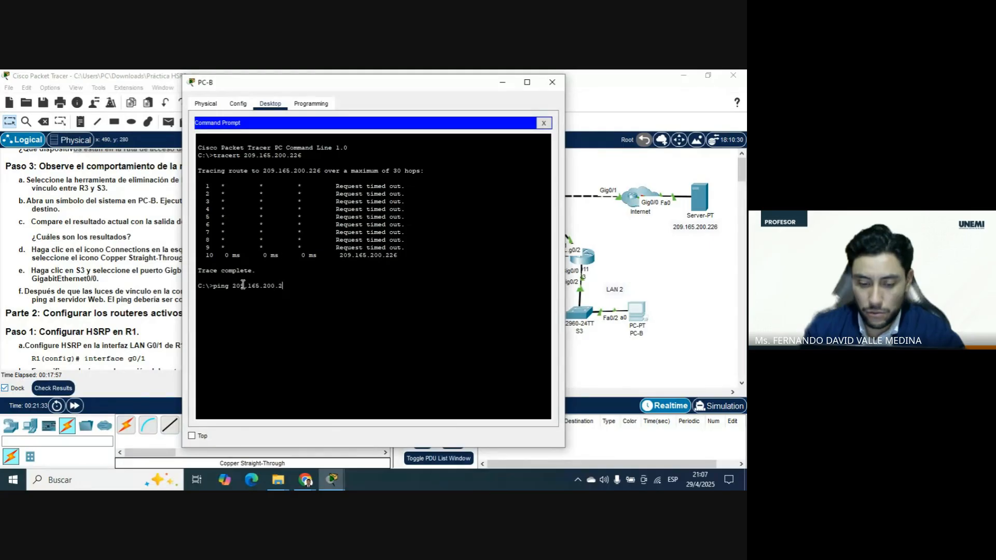
type("26")
key("Return")
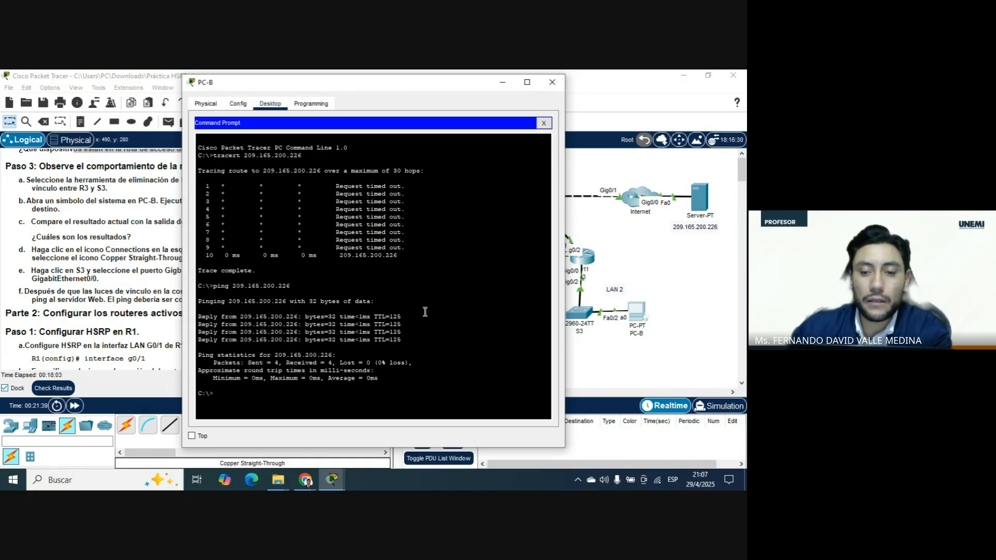
left_click(553, 83)
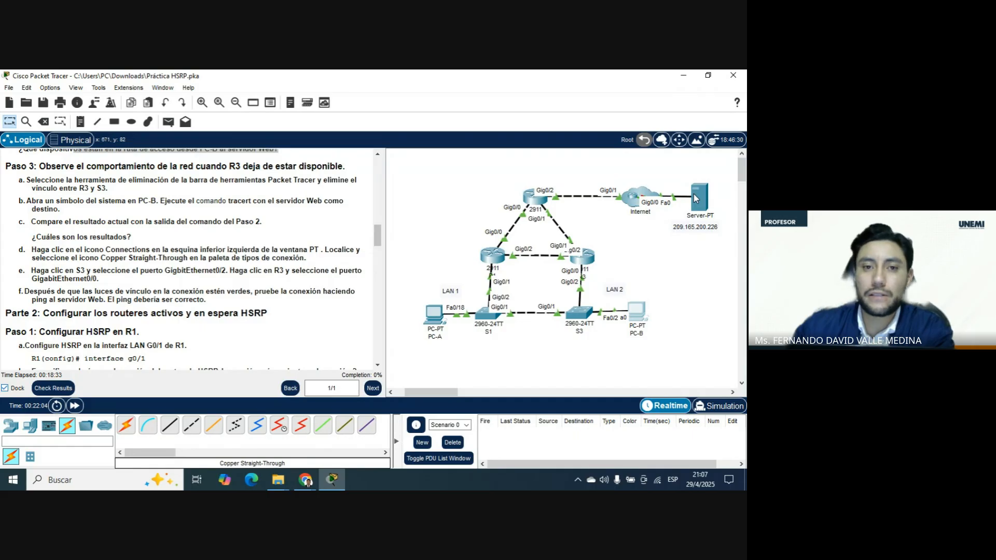
Review Part 2, Step 1 of the instructions on configuring HSRP on R1, relating it to the routers and LANs in the topology.
mouse_move(683, 196)
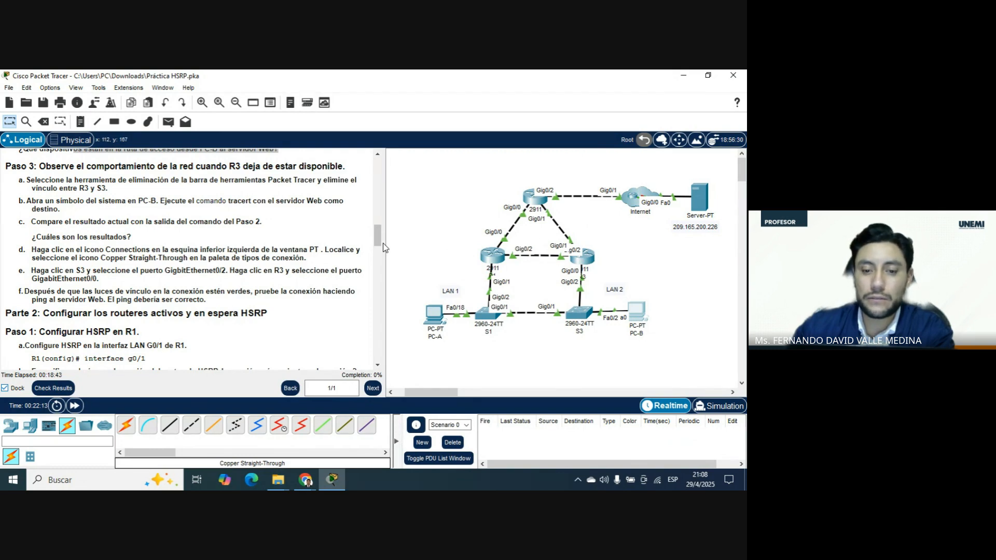
scroll(314, 247, "down", 1)
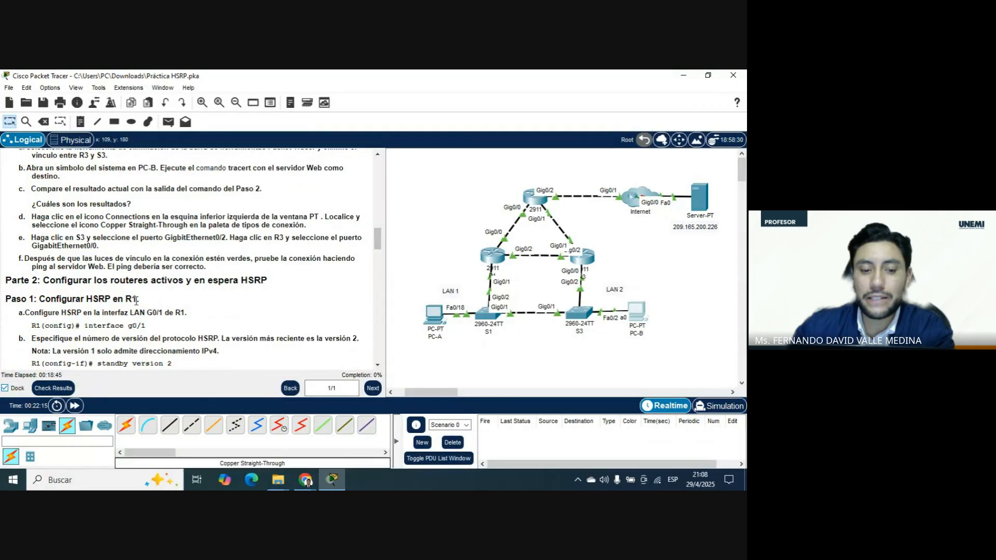
left_click_drag(136, 300, 16, 300)
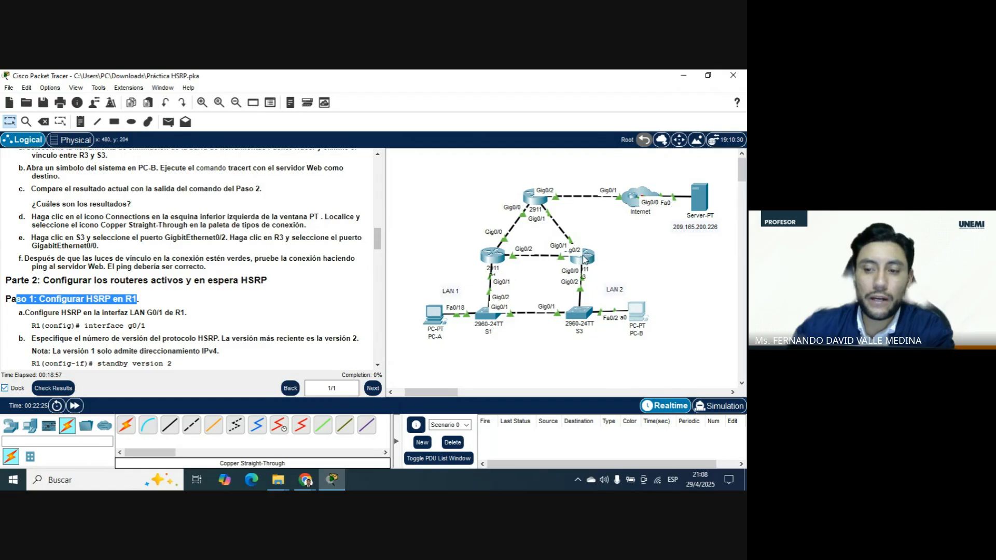
mouse_move(590, 262)
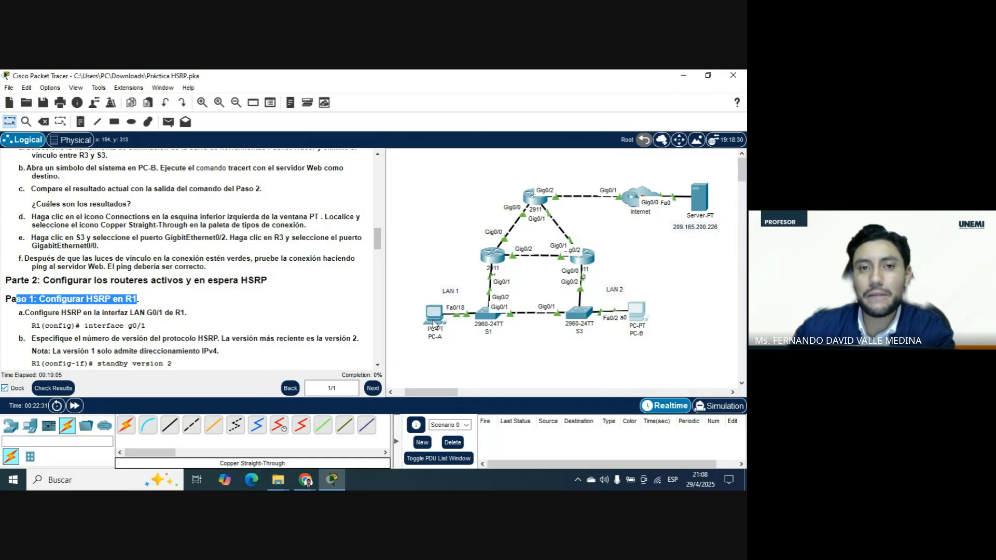
mouse_move(438, 325)
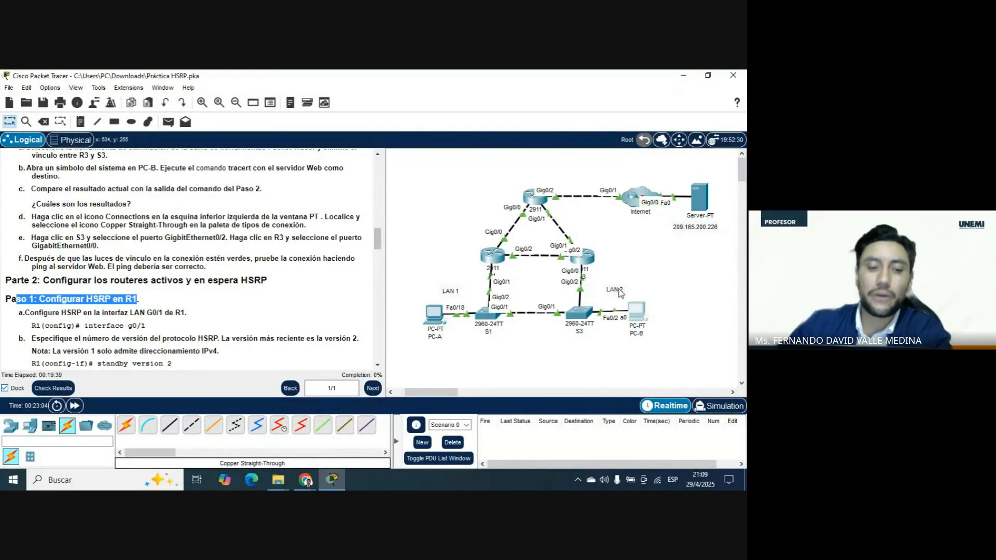
scroll(317, 265, "down", 2)
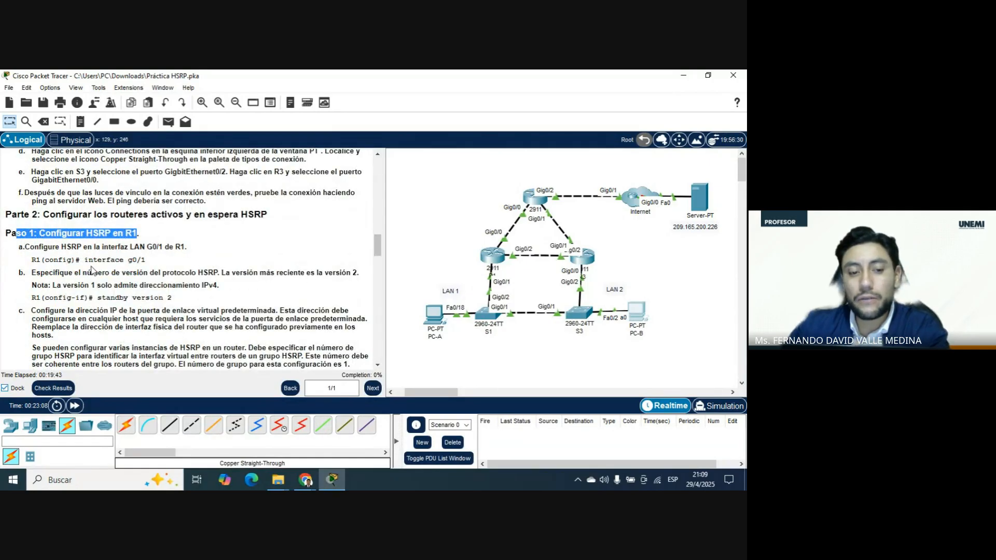
left_click_drag(125, 233, 139, 234)
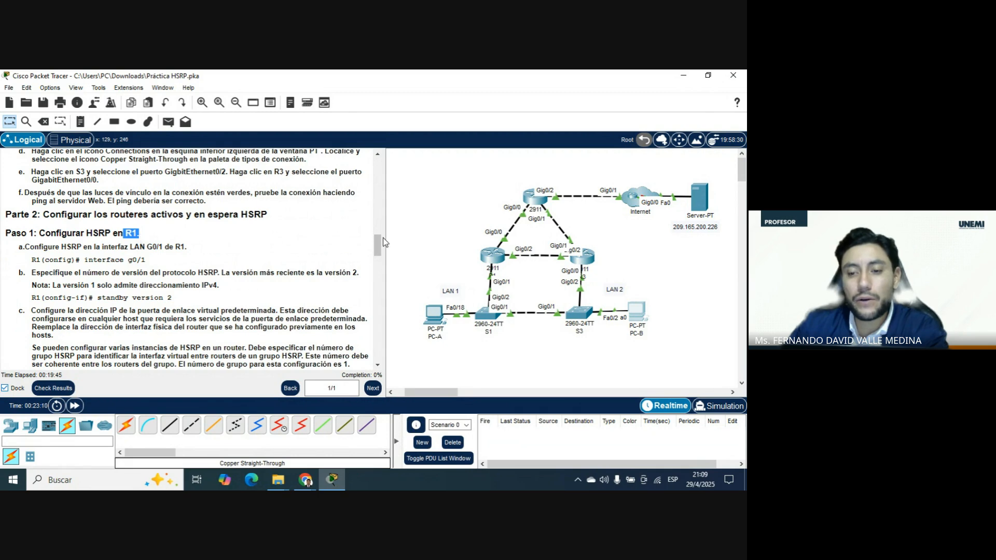
Open the command-line interface of router R1 and enter privileged EXEC mode with enable.
left_click(500, 259)
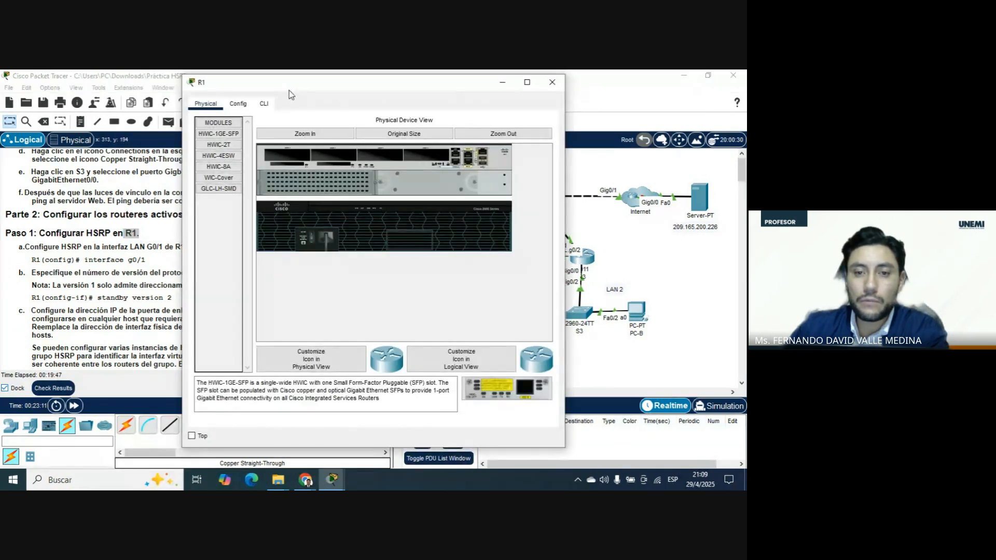
left_click(265, 104)
left_click_drag(326, 83, 360, 83)
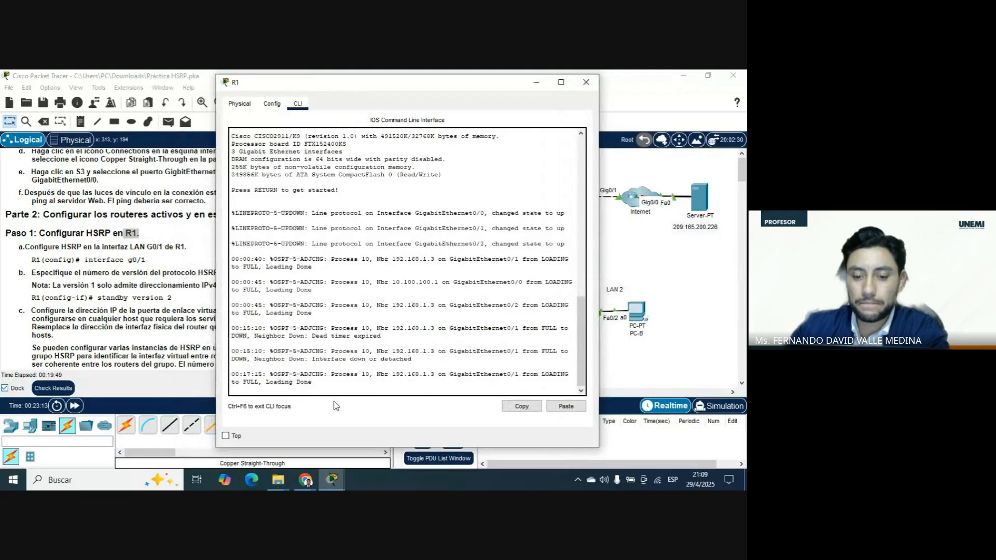
key("Return")
type("en")
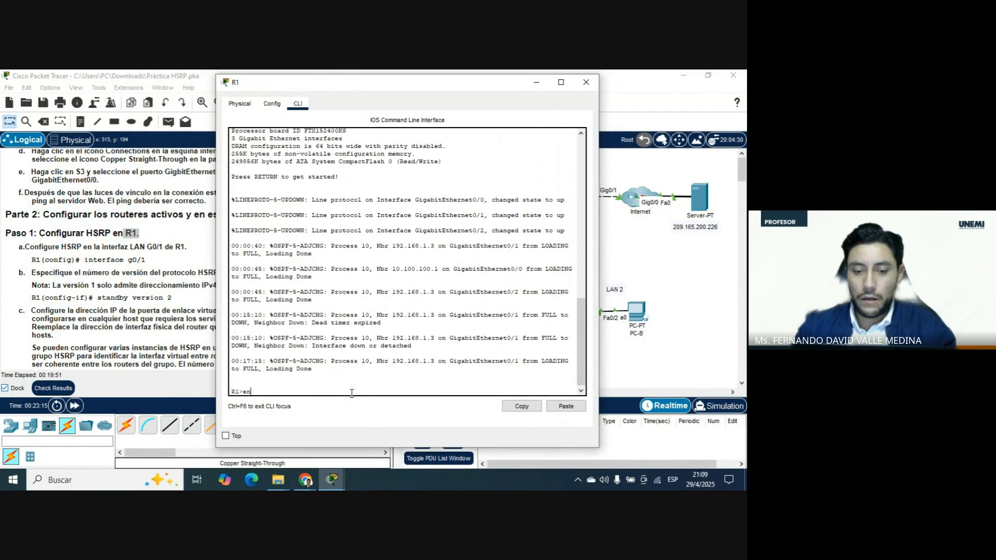
key("Tab")
key("Return")
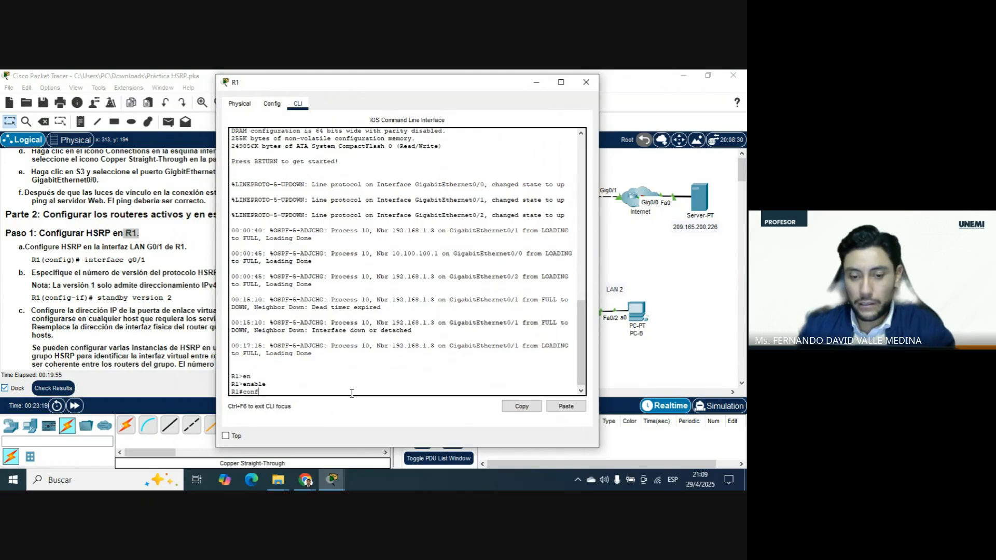
Enter global configuration mode on R1 with configure terminal.
type("conf")
key("Tab")
type("er")
key("Tab")
key("BackSpace")
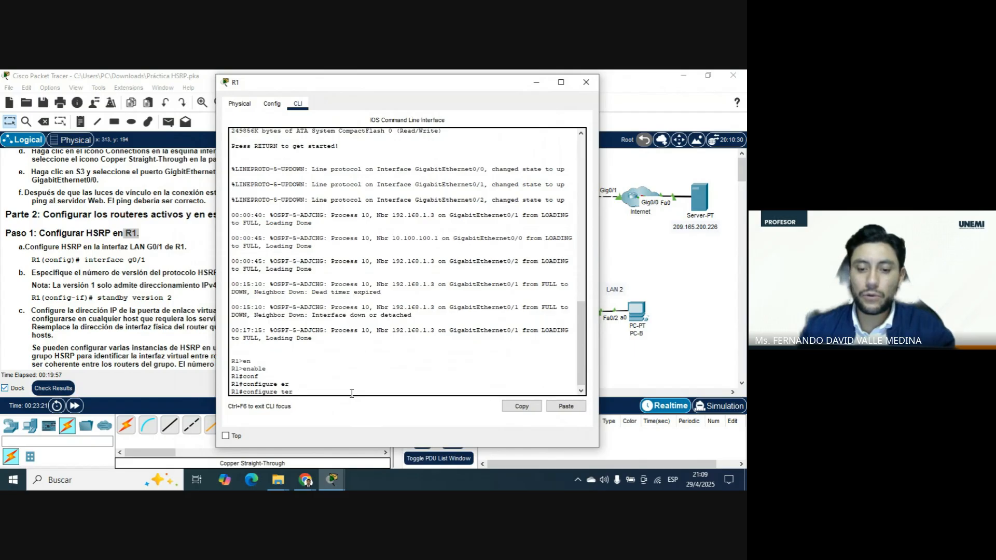
key("Tab")
key("Return")
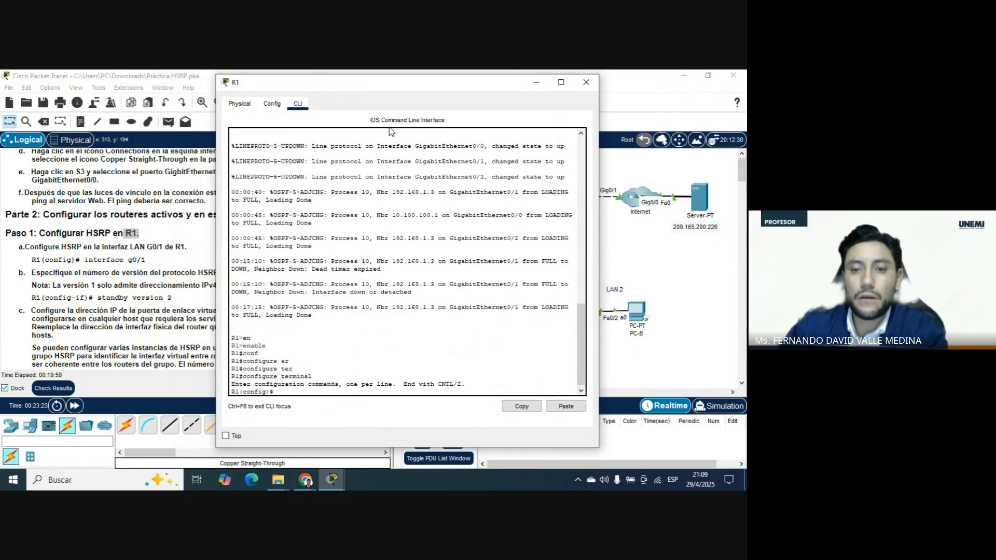
Enter interface configuration mode for gigabitEthernet 0/1 on R1, with the topology kept in view.
left_click_drag(400, 83, 191, 86)
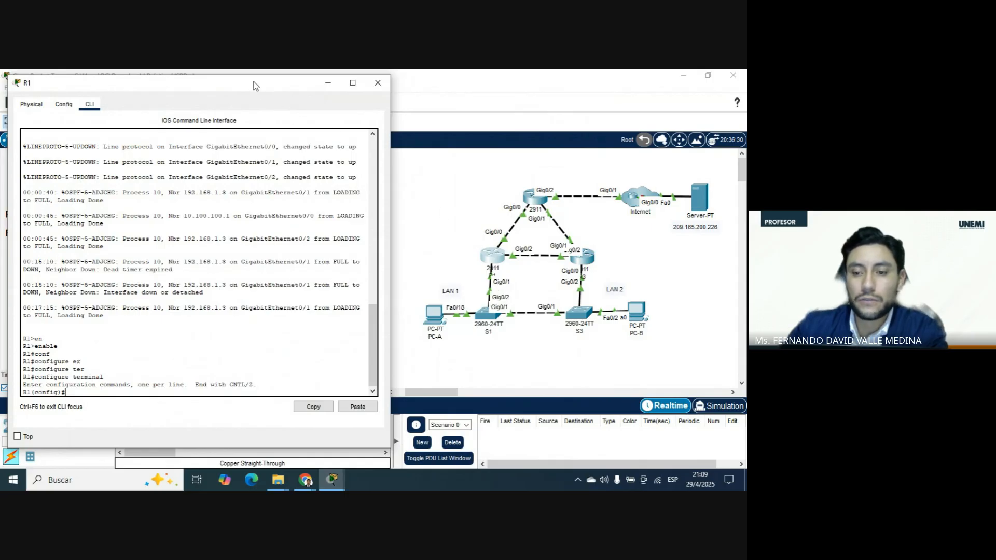
left_click_drag(252, 82, 270, 76)
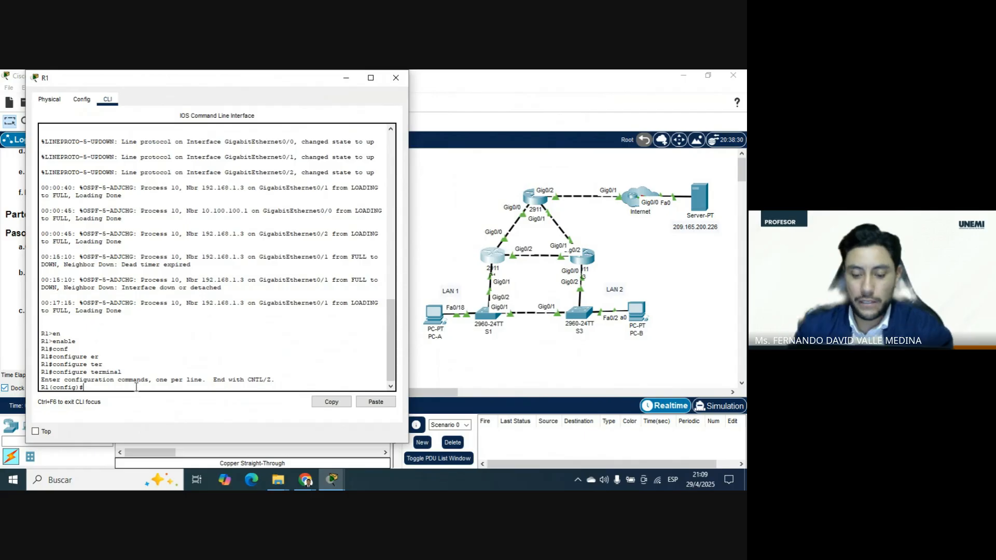
type("r")
key("Tab")
type("gig")
key("Tab")
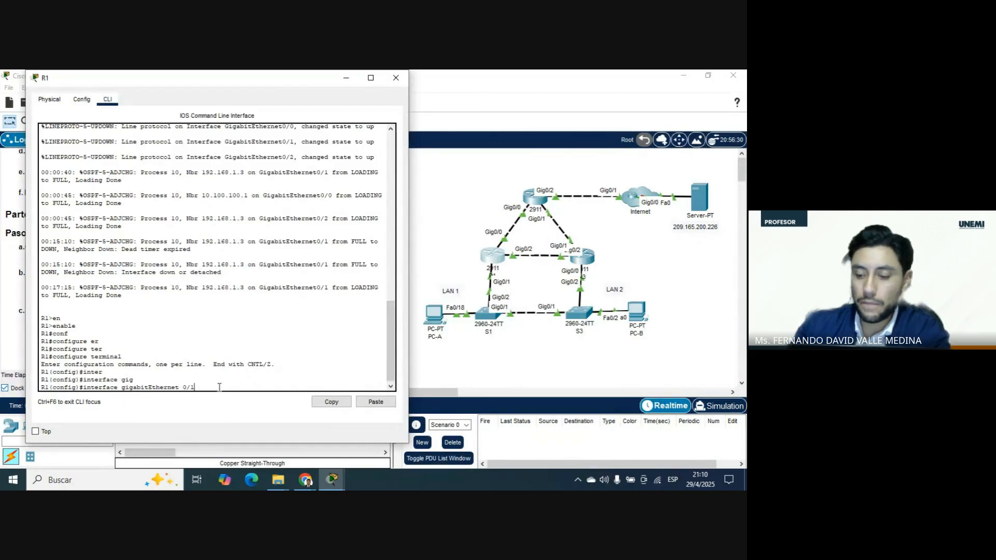
key("Return")
Set HSRP version 2 on R1's interface with standby version 2, keeping the instructions in view.
left_click_drag(245, 87, 521, 87)
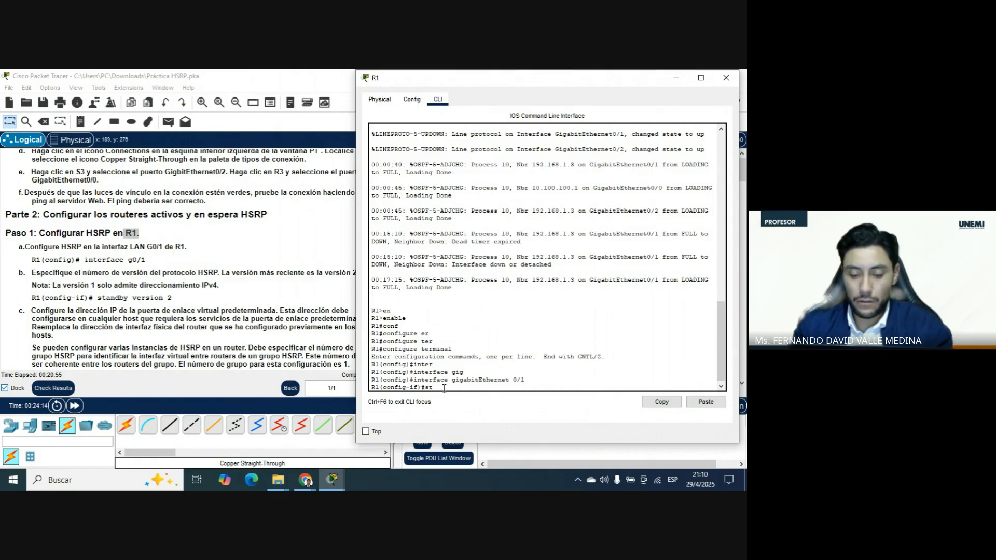
type("dby")
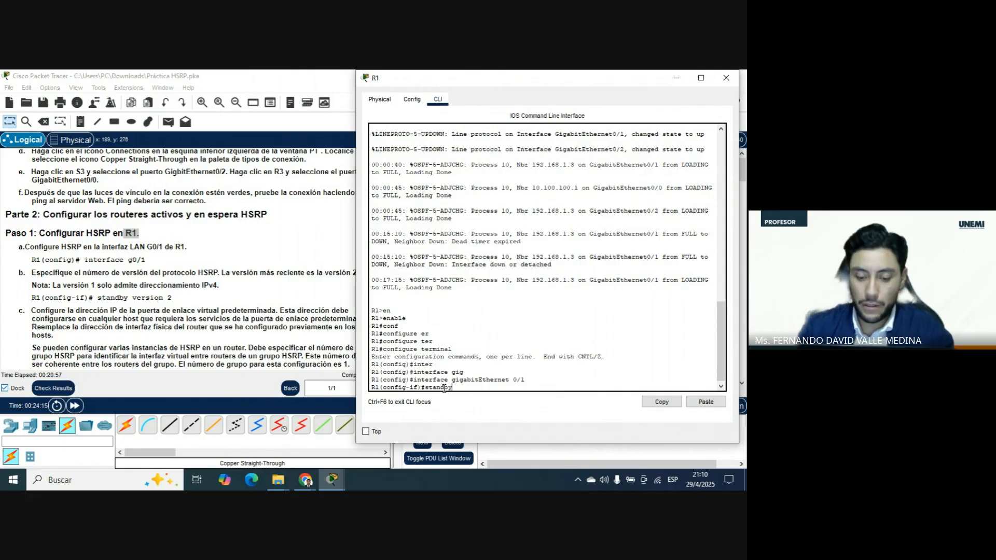
type(" version 2")
key("Return")
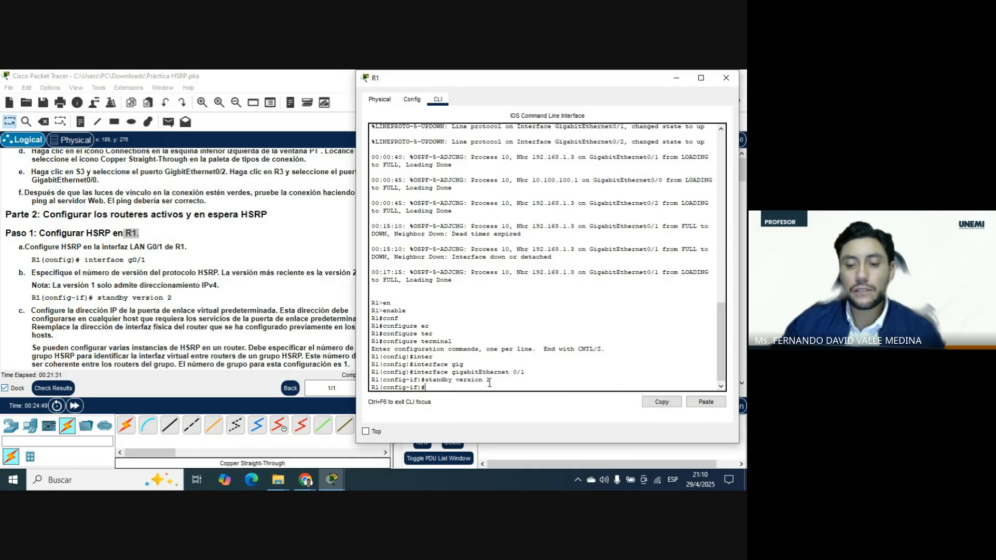
left_click_drag(490, 380, 426, 380)
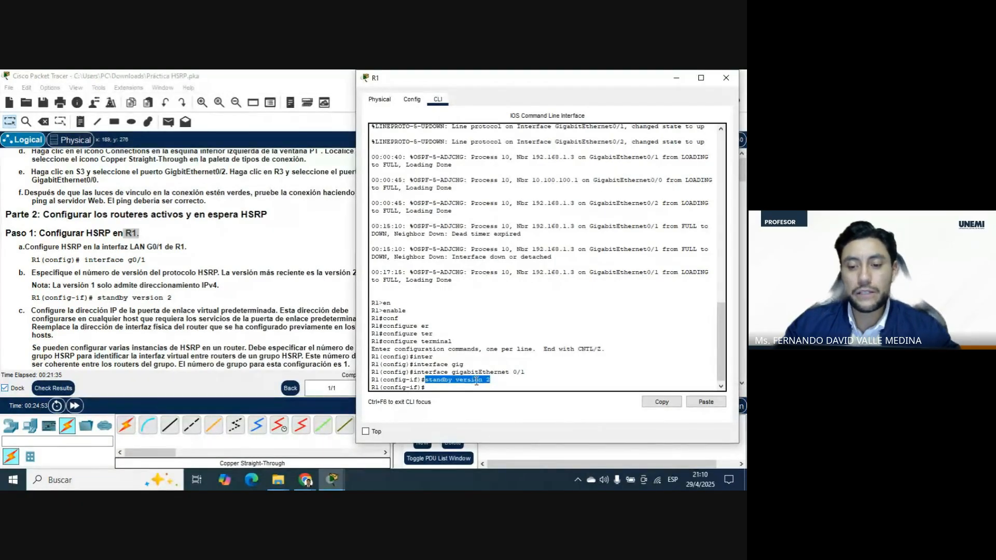
left_click(457, 381)
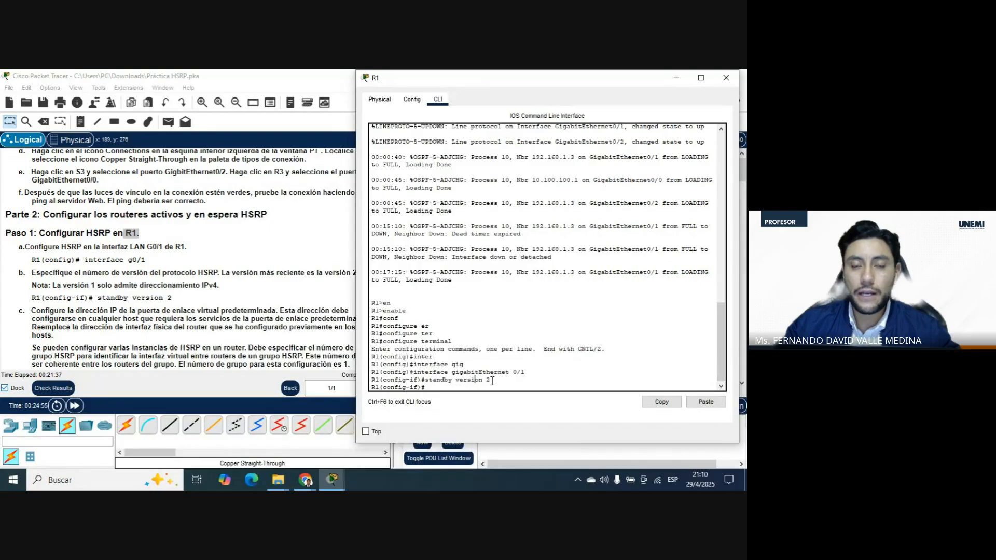
Begin the standby command for HSRP group 1 on R1's interface, following item c of the instructions.
left_click_drag(558, 87, 246, 87)
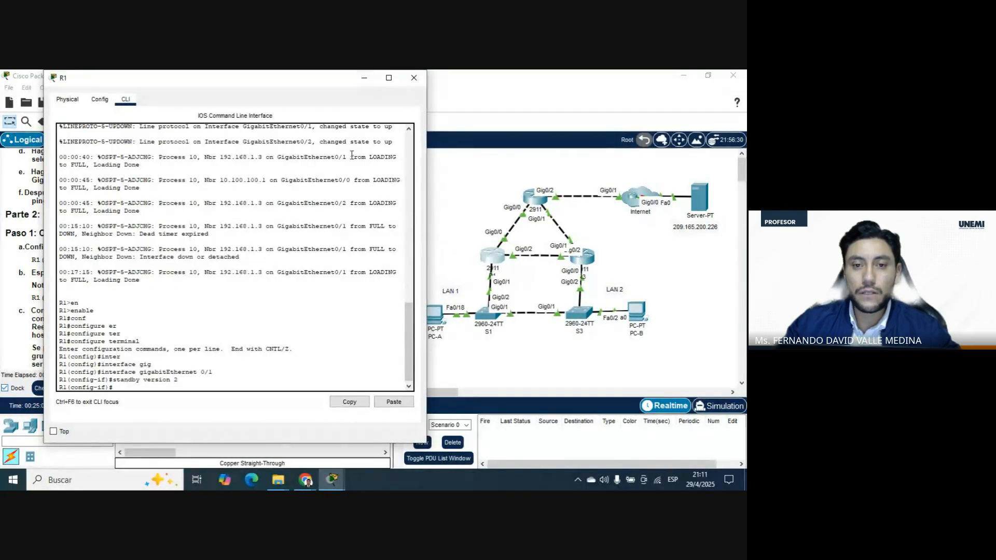
left_click_drag(270, 84, 487, 116)
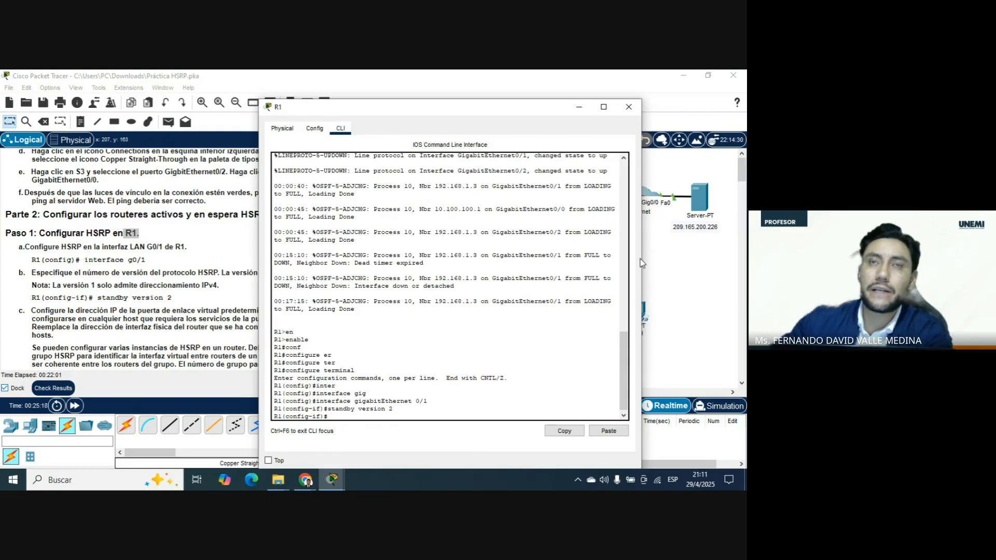
left_click_drag(421, 113, 508, 92)
scroll(205, 259, "down", 2)
scroll(205, 260, "down", 1)
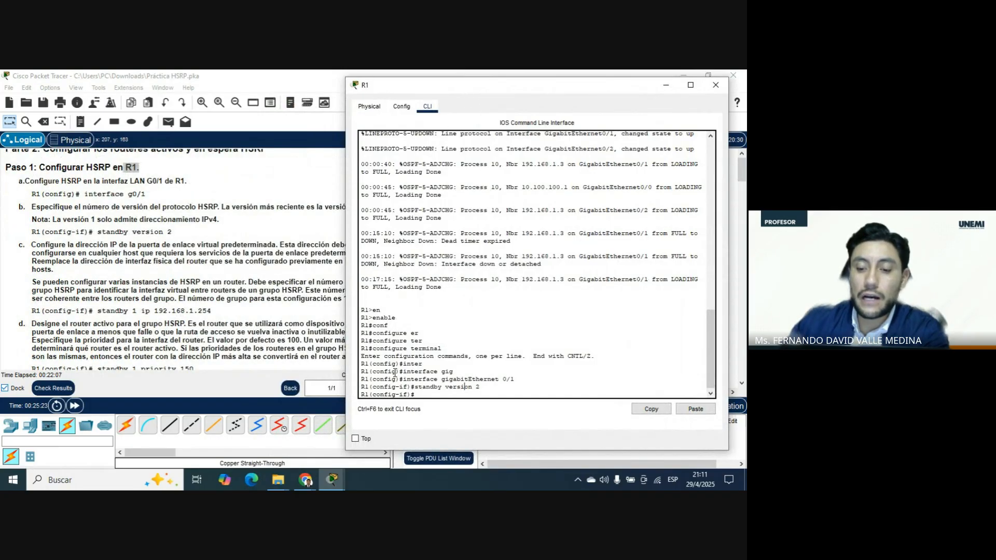
type("sta")
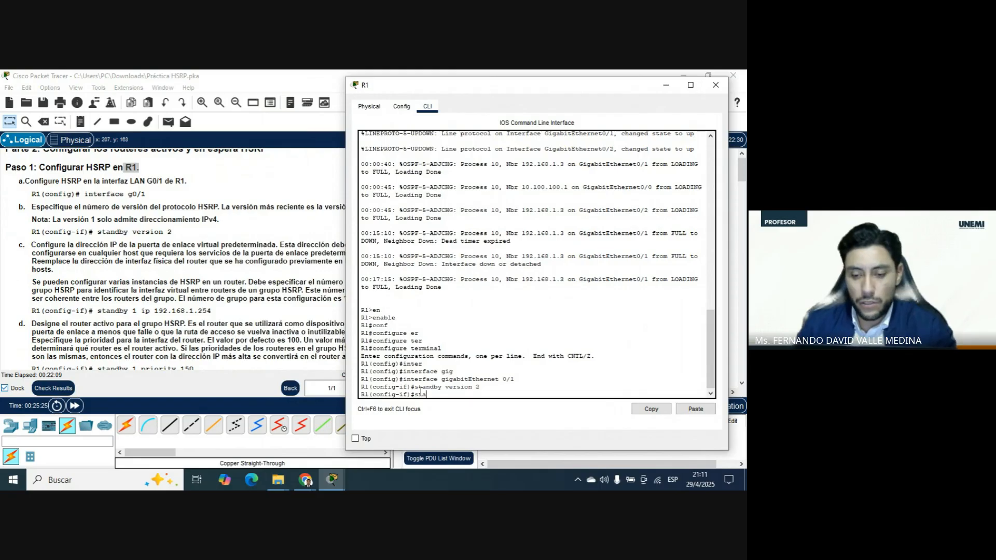
type("ndby")
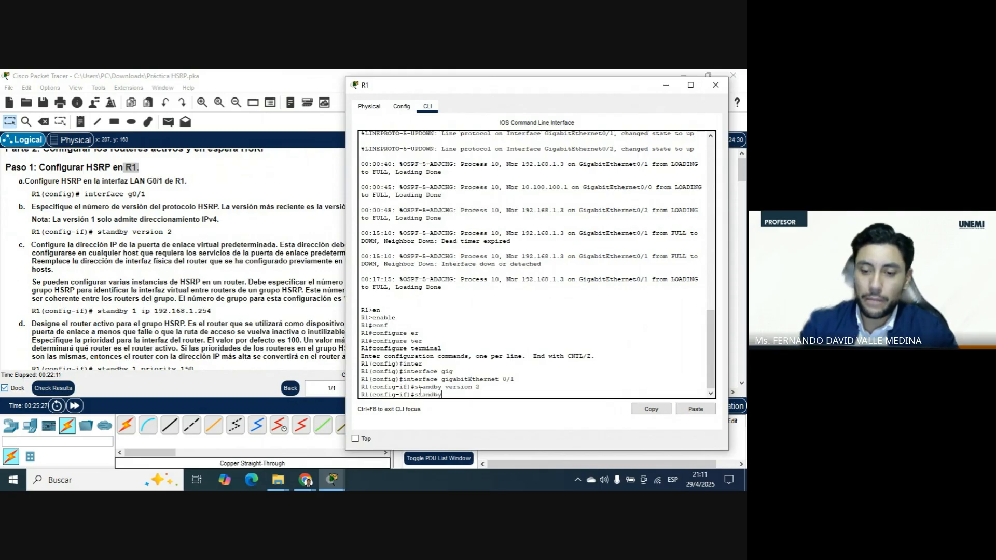
type(" 1")
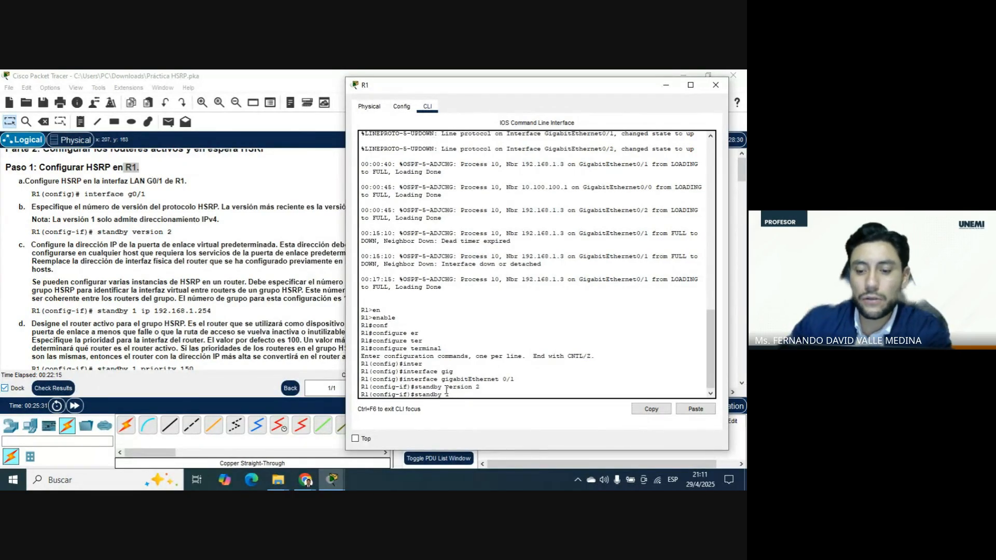
left_click_drag(450, 394, 444, 394)
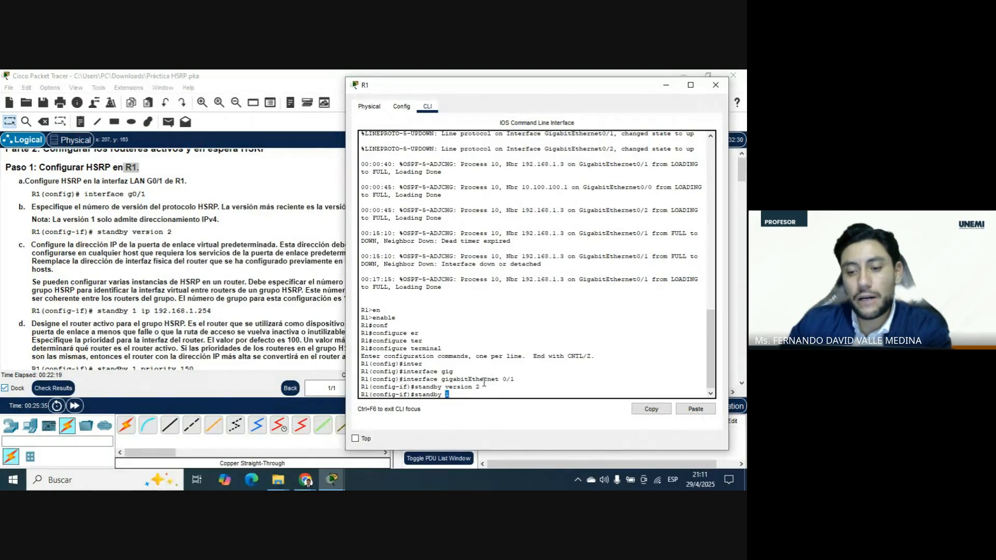
left_click_drag(480, 386, 442, 385)
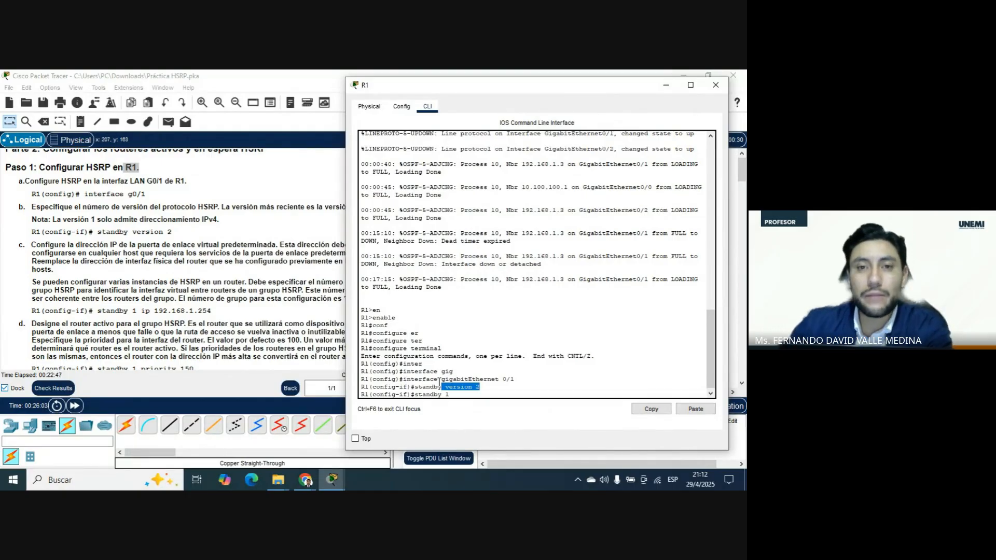
left_click_drag(415, 395, 459, 395)
left_click(460, 395)
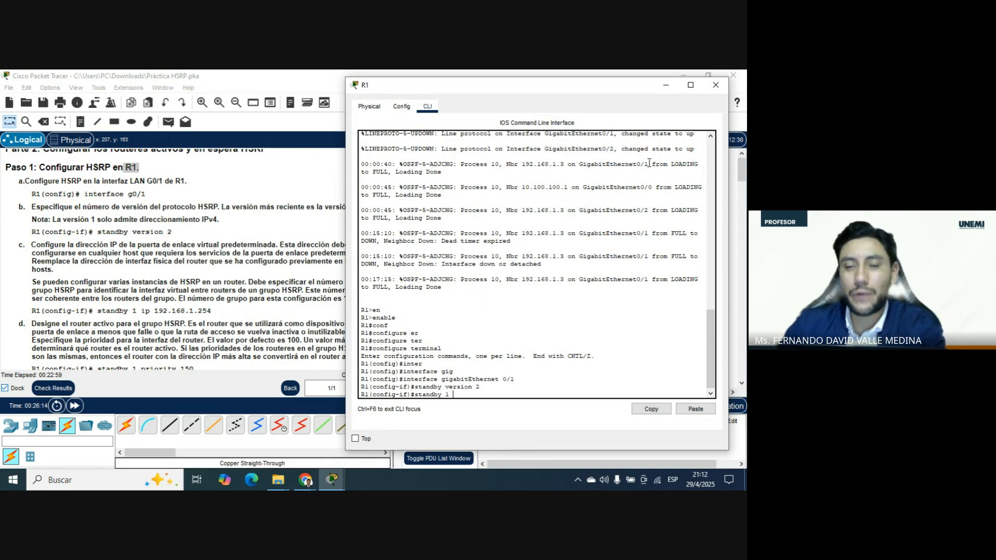
Look up the HSRP virtual gateway address in the instructions' addressing table and return to R1's command line.
left_click(666, 85)
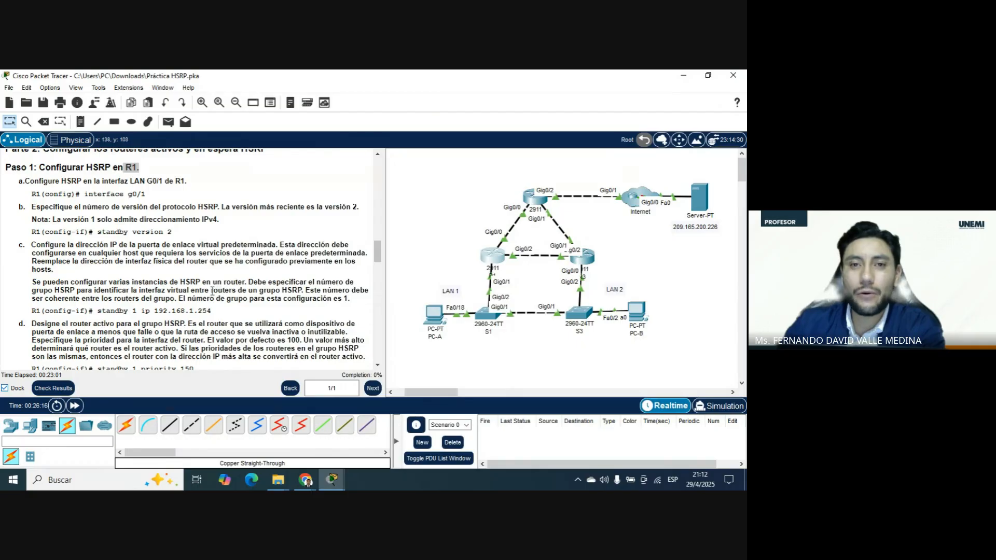
scroll(223, 306, "up", 10)
scroll(222, 306, "up", 10)
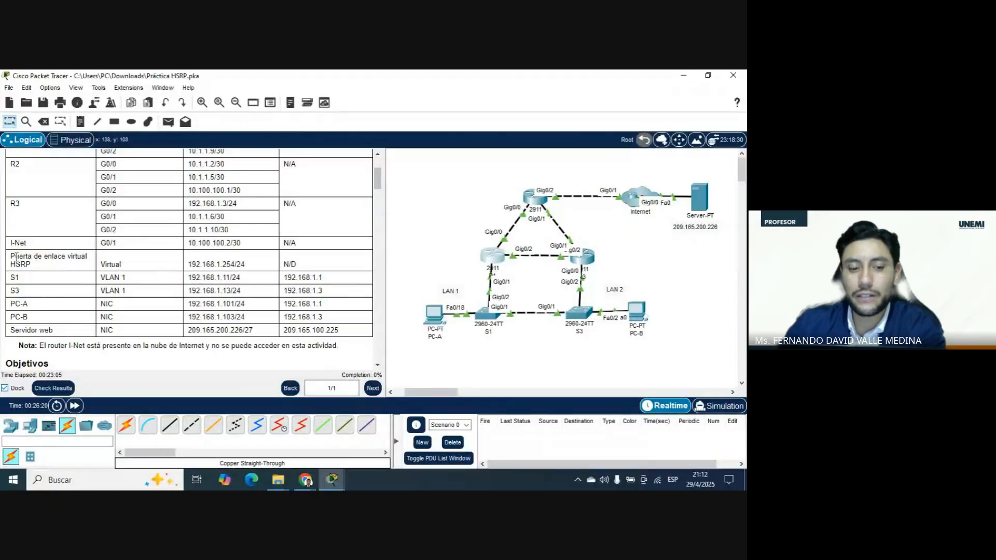
left_click_drag(10, 256, 234, 266)
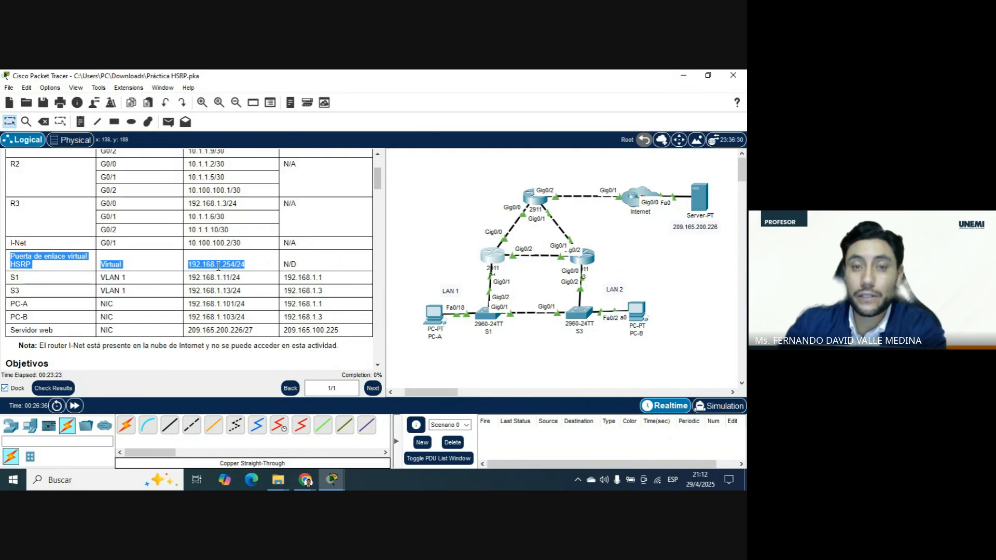
mouse_move(332, 479)
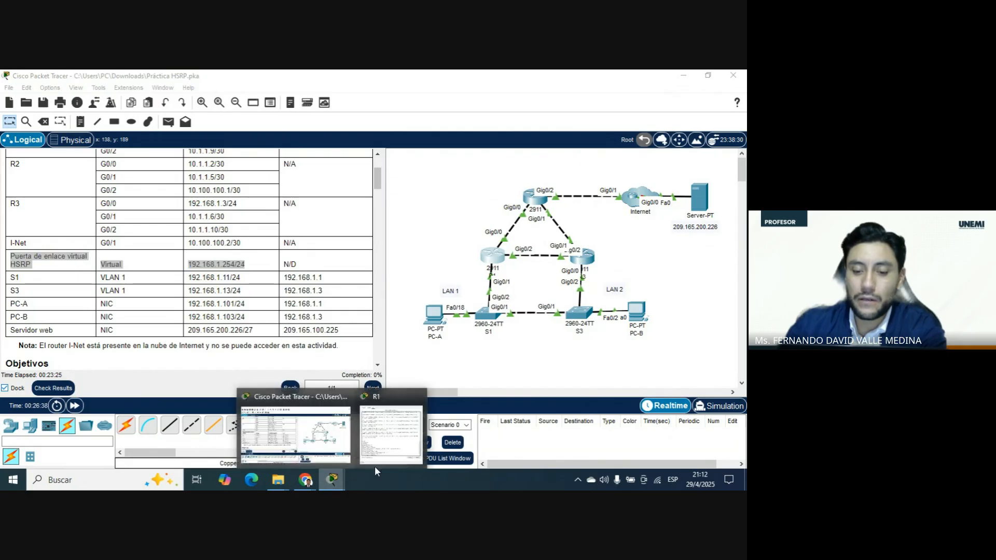
left_click(392, 446)
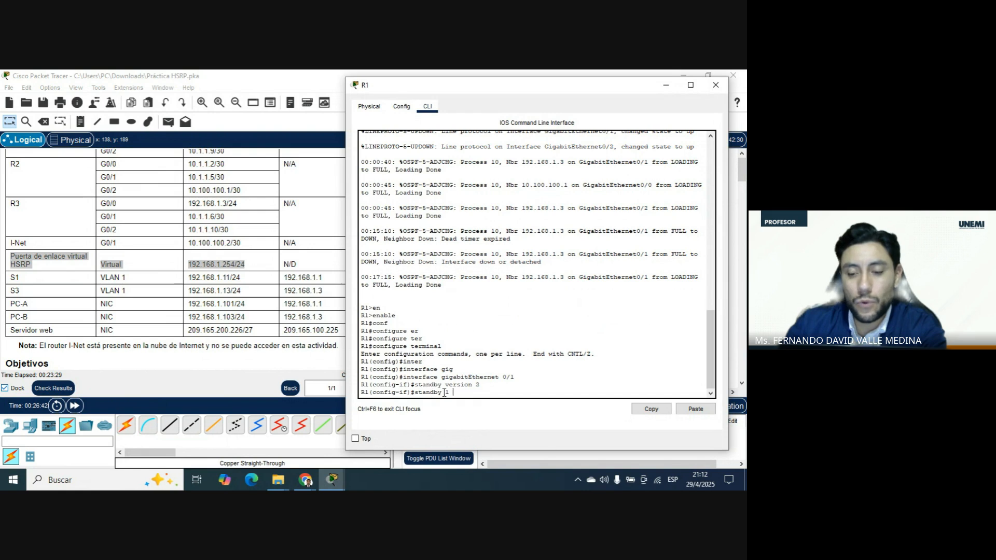
Complete the command as standby 1 ip 192.168.1.254 on R1's interface and review the group's HSRP output.
type("1 ")
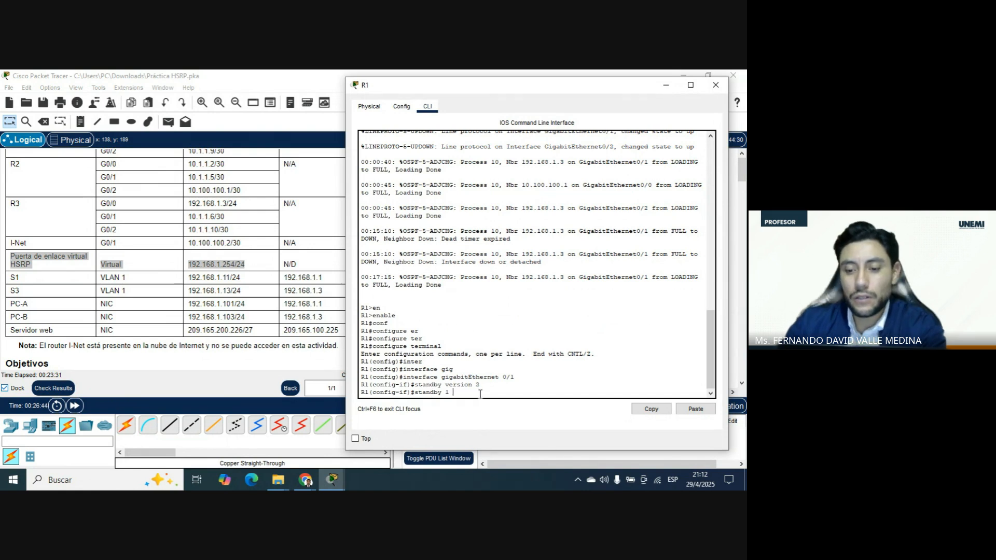
type("ip ")
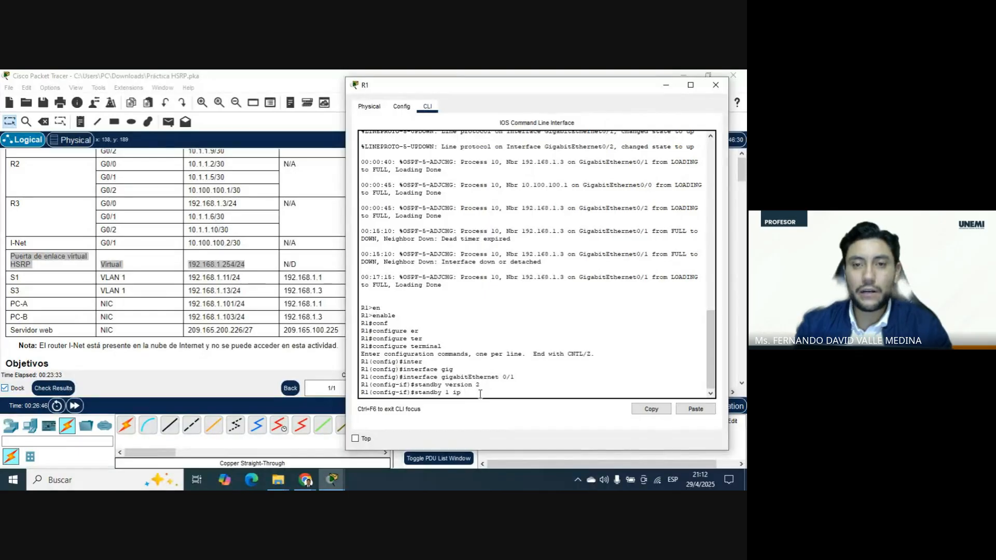
type("192")
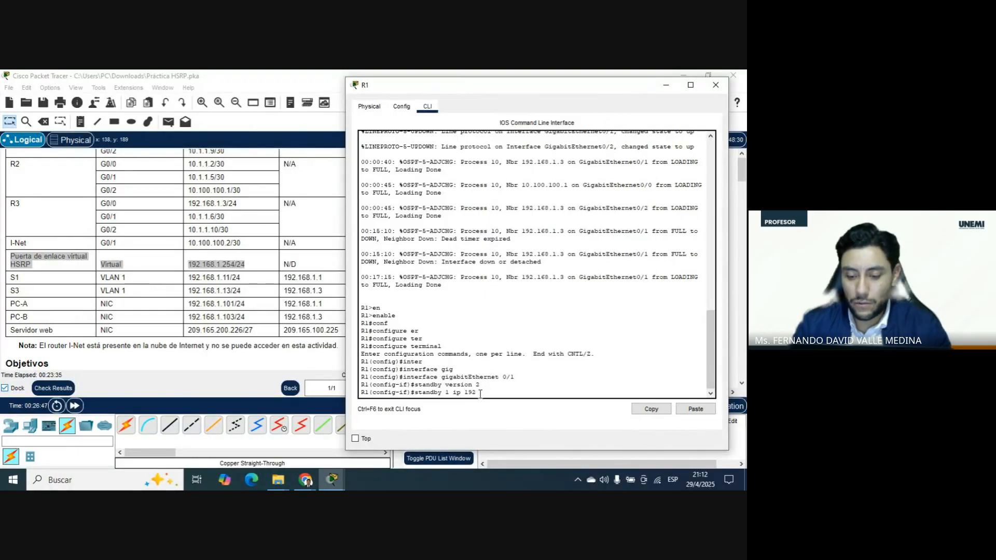
type(".168.1.")
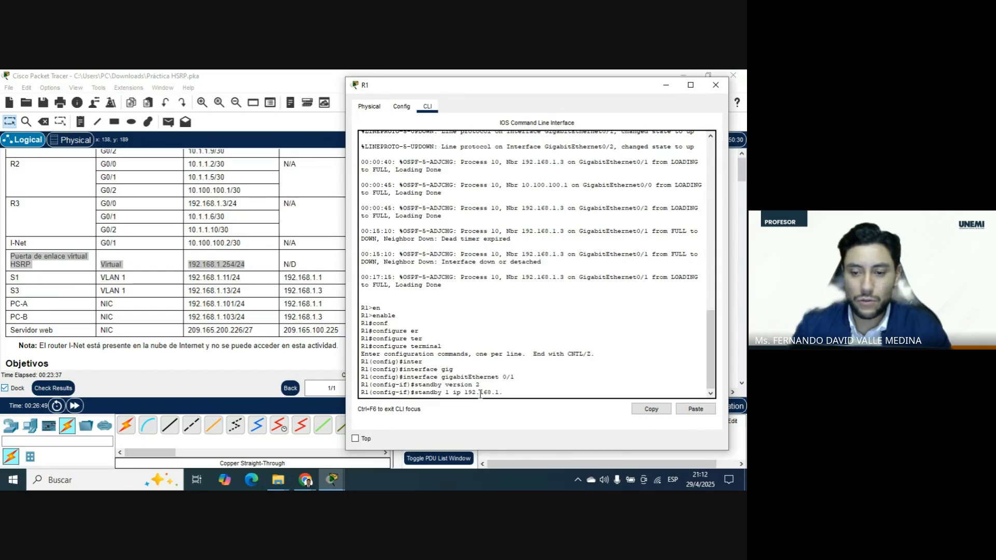
type("254")
key("Return")
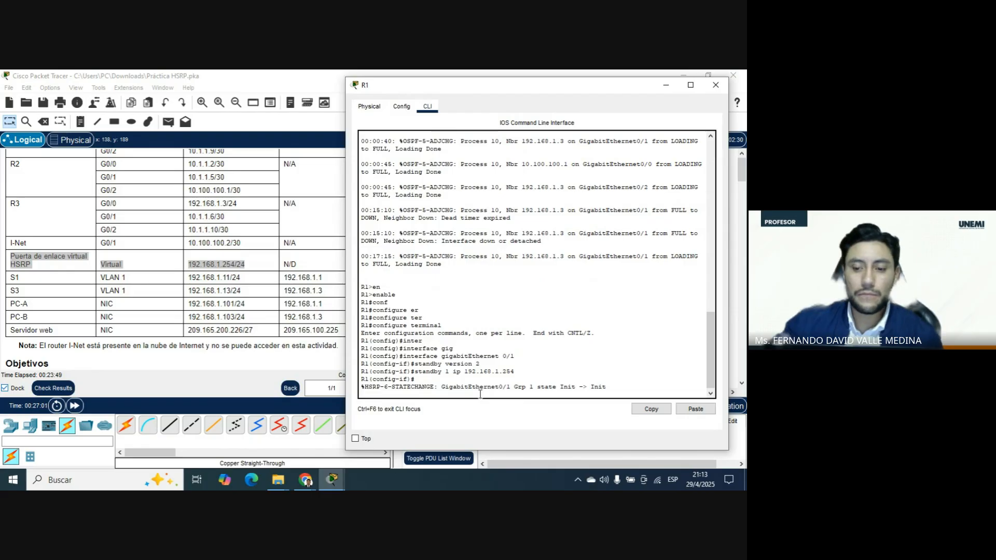
scroll(550, 355, "down", 1)
left_click_drag(461, 384, 592, 384)
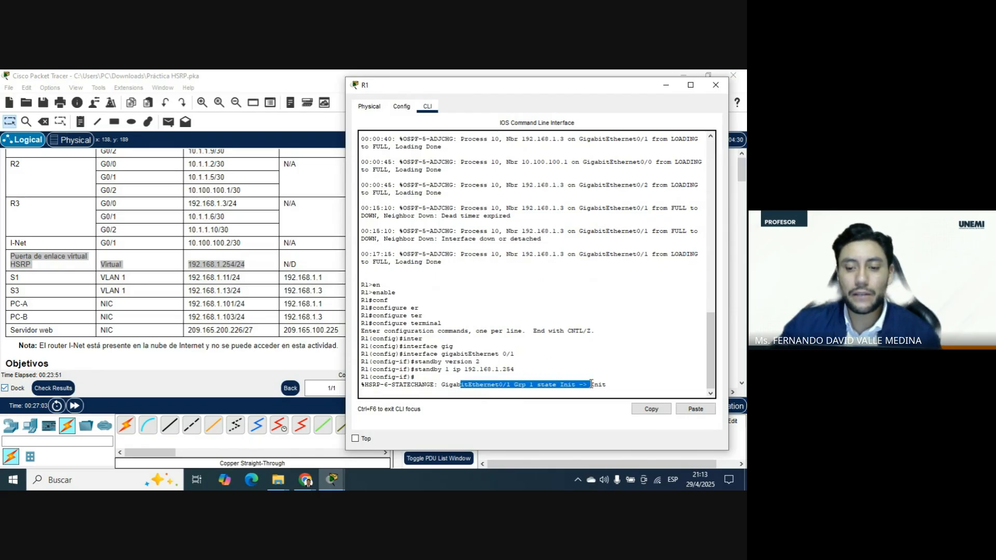
left_click(508, 385)
mouse_move(510, 385)
left_mouse_down()
mouse_move(476, 384)
mouse_move(530, 385)
mouse_move(514, 385)
left_mouse_up()
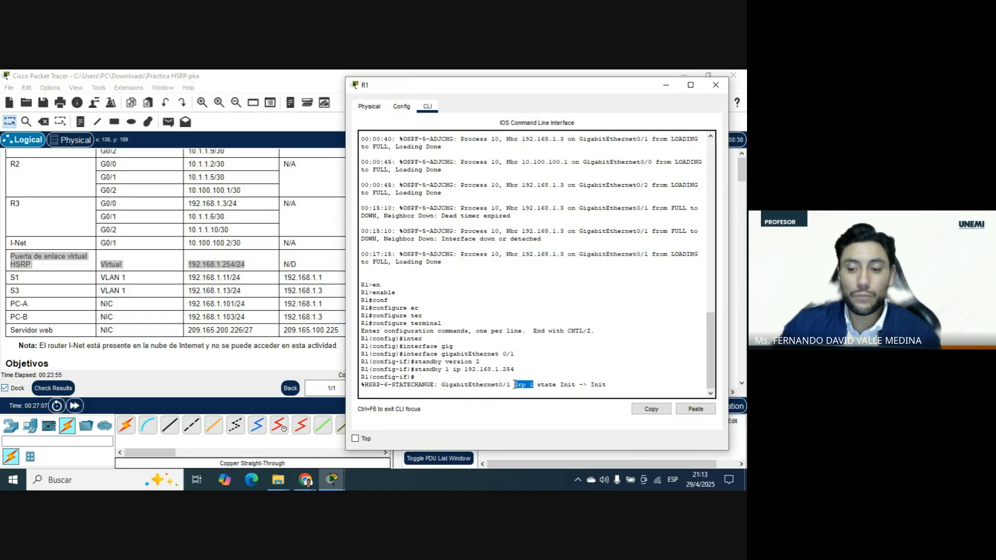
Review R1's HSRP group 1 state-change messages beside the topology, restore the configuration prompt and uncover the instructions.
left_click_drag(606, 384, 538, 385)
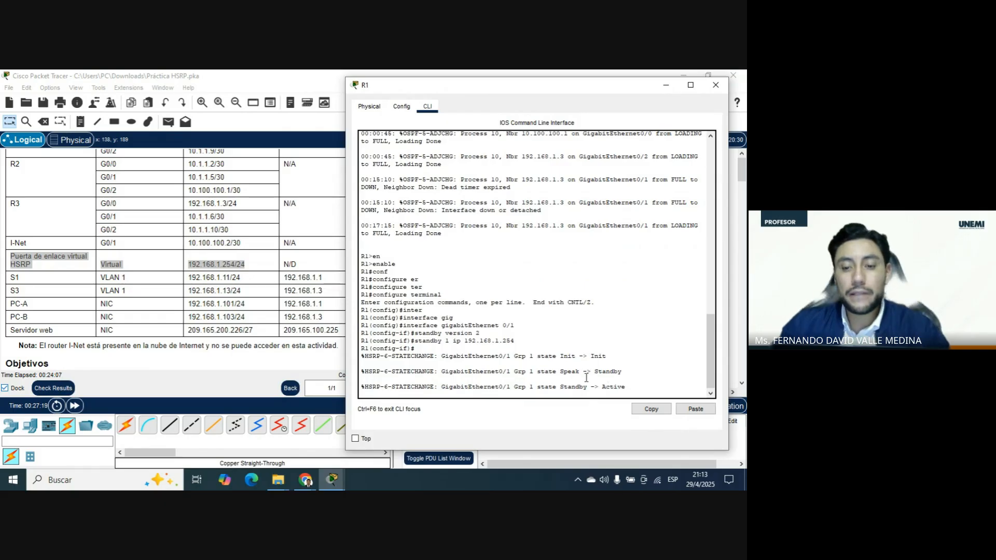
scroll(183, 293, "down", 3)
scroll(183, 293, "down", 8)
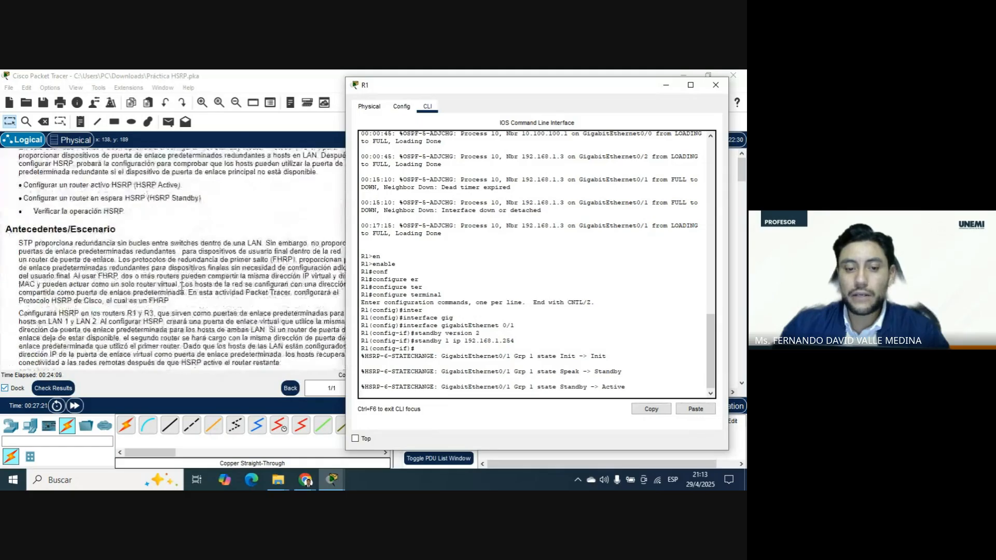
left_click_drag(595, 86, 274, 84)
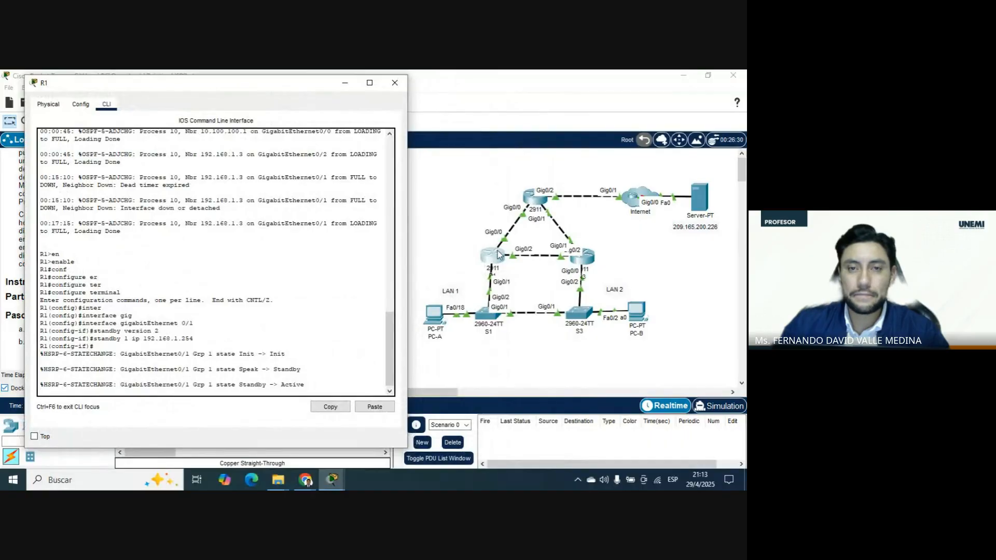
left_click(287, 313)
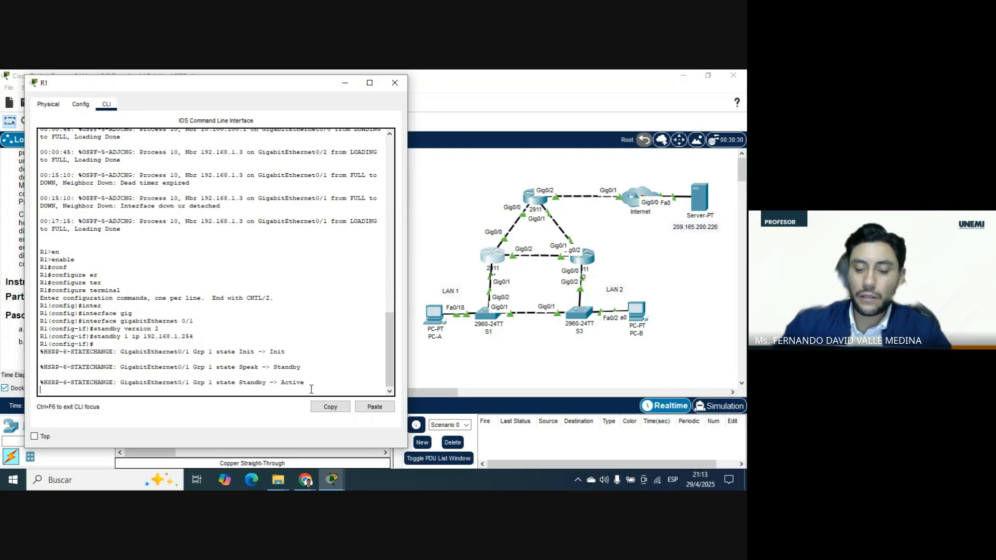
key("Return")
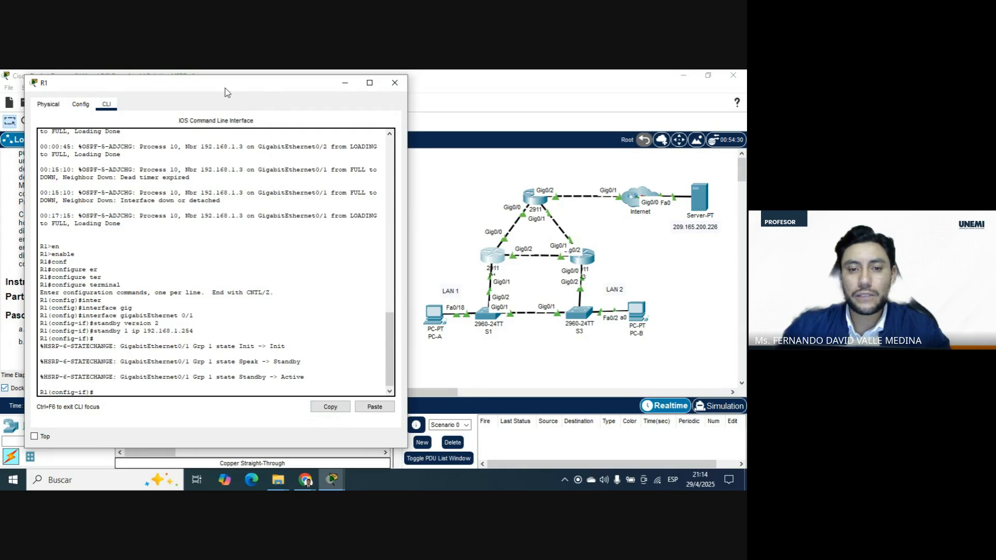
left_click_drag(228, 92, 583, 100)
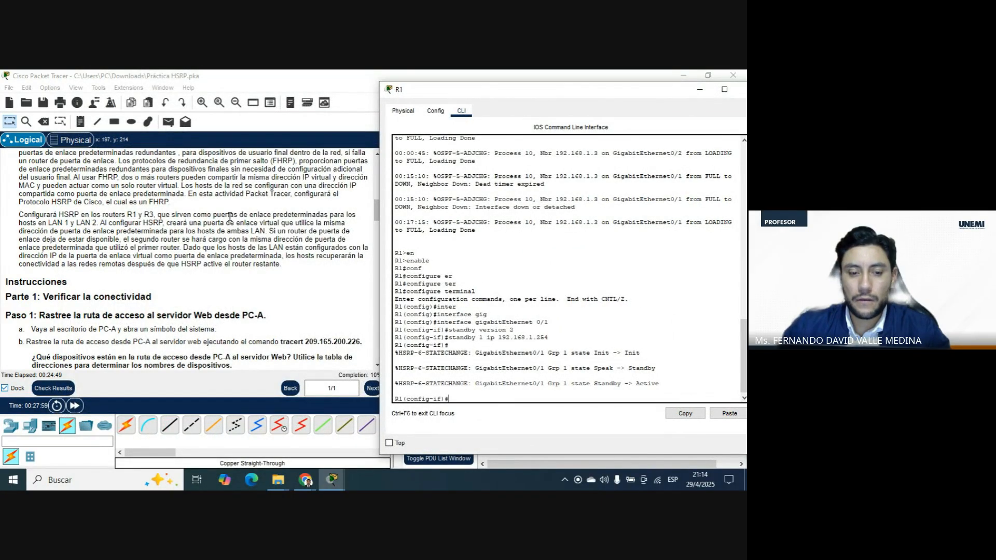
Switch to the Google Meet call, read the latest chat messages, and return to R1's command line in Packet Tracer.
left_click(305, 479)
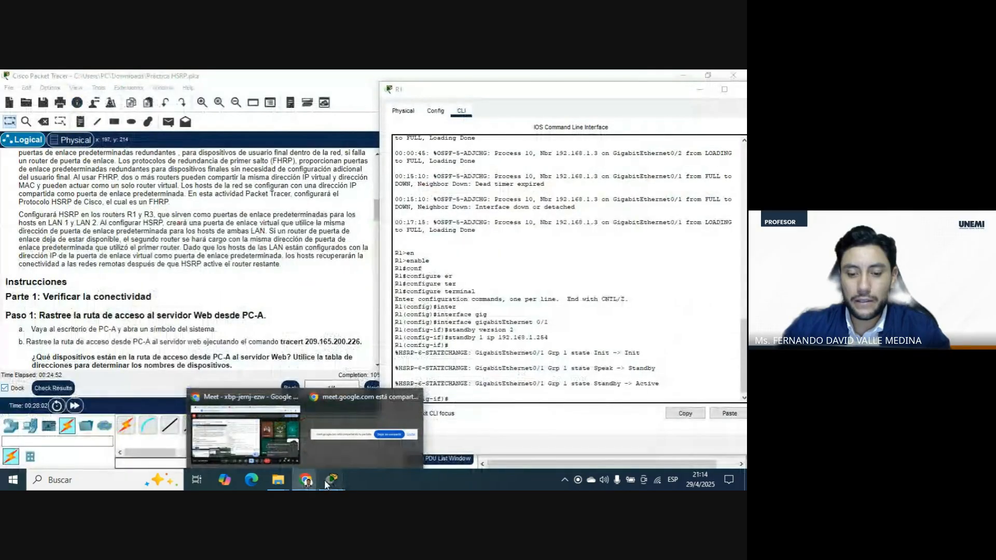
mouse_move(325, 480)
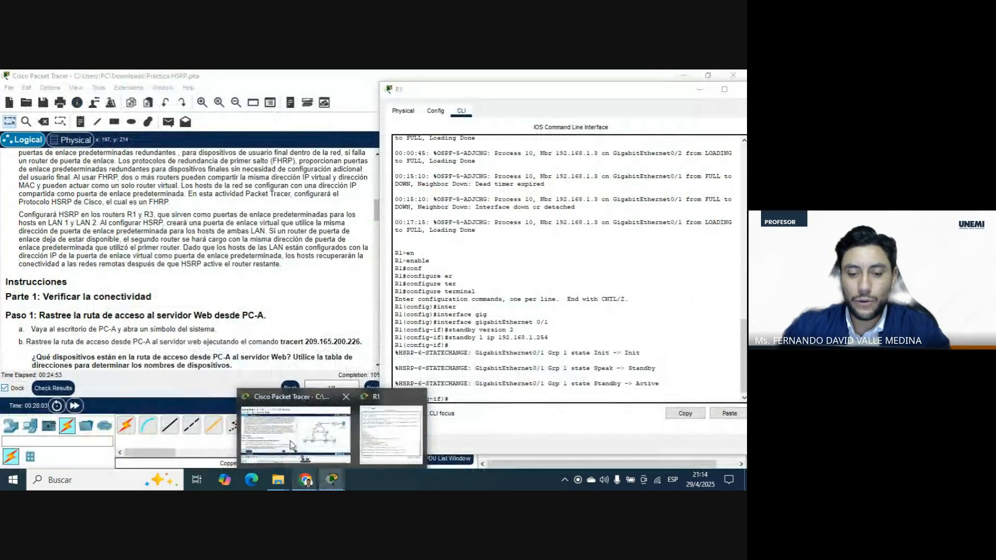
left_click(291, 440)
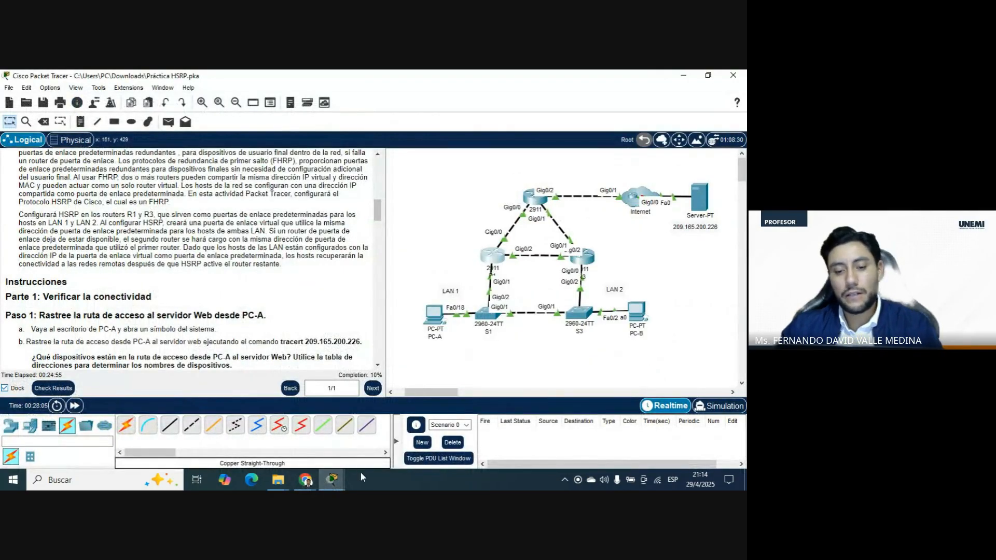
left_click(305, 480)
left_click(274, 430)
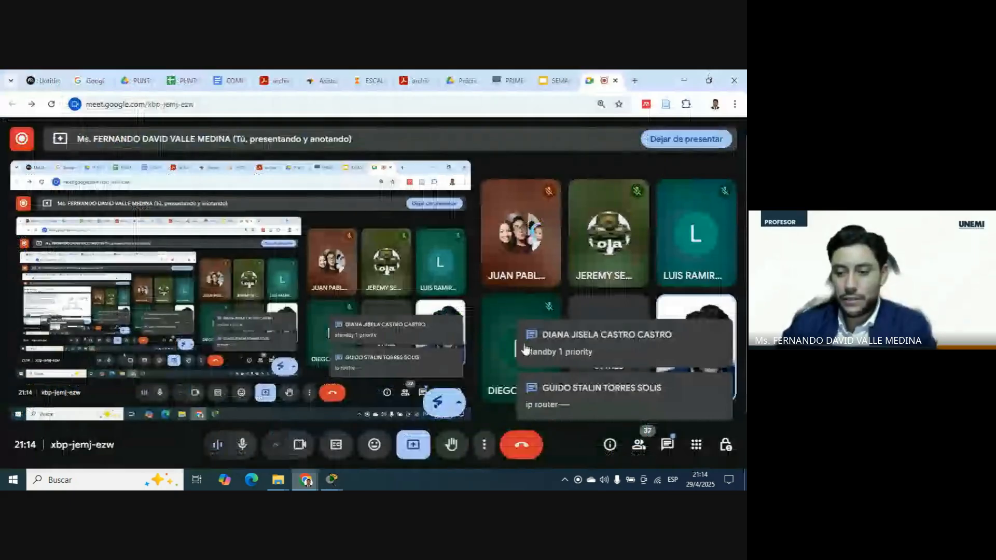
left_click(667, 445)
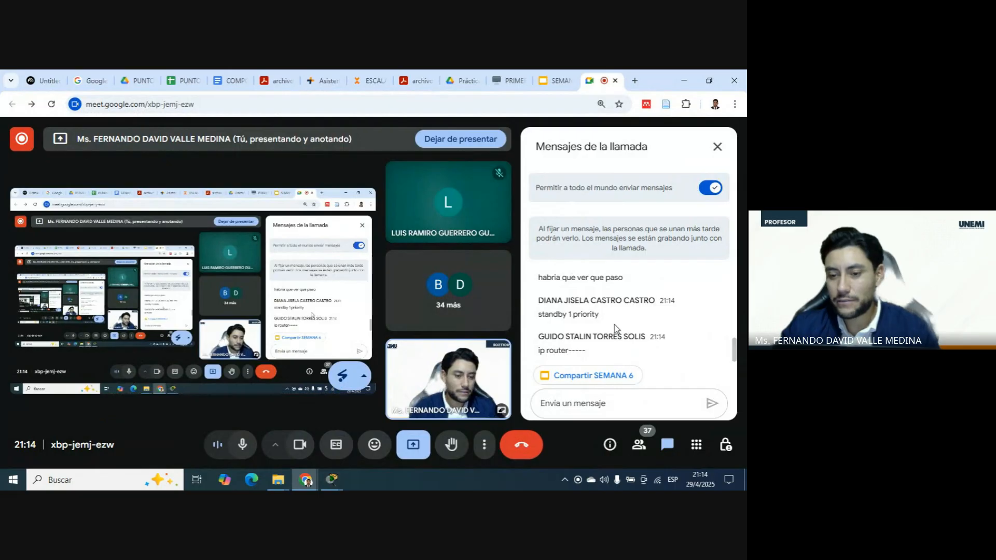
scroll(615, 329, "up", 2)
scroll(615, 328, "down", 2)
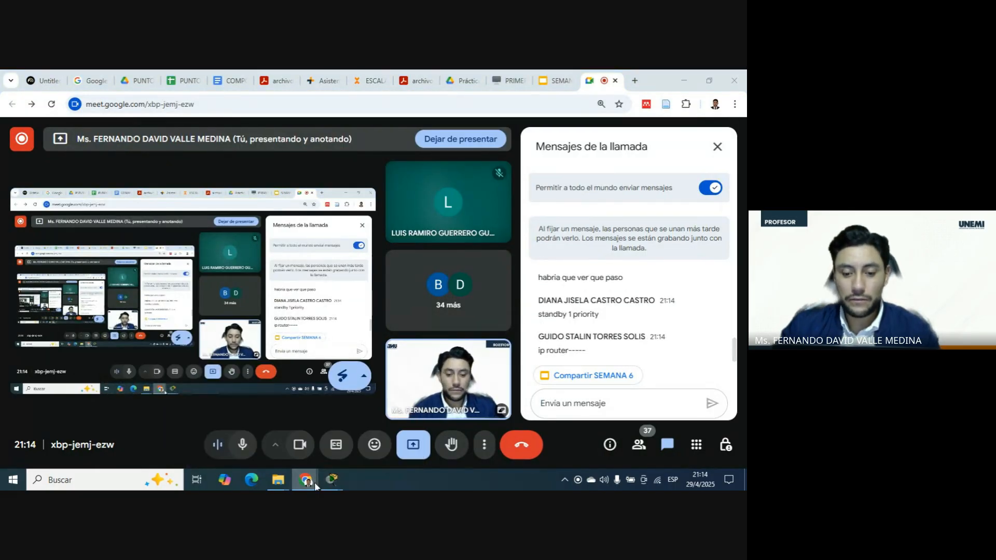
mouse_move(332, 479)
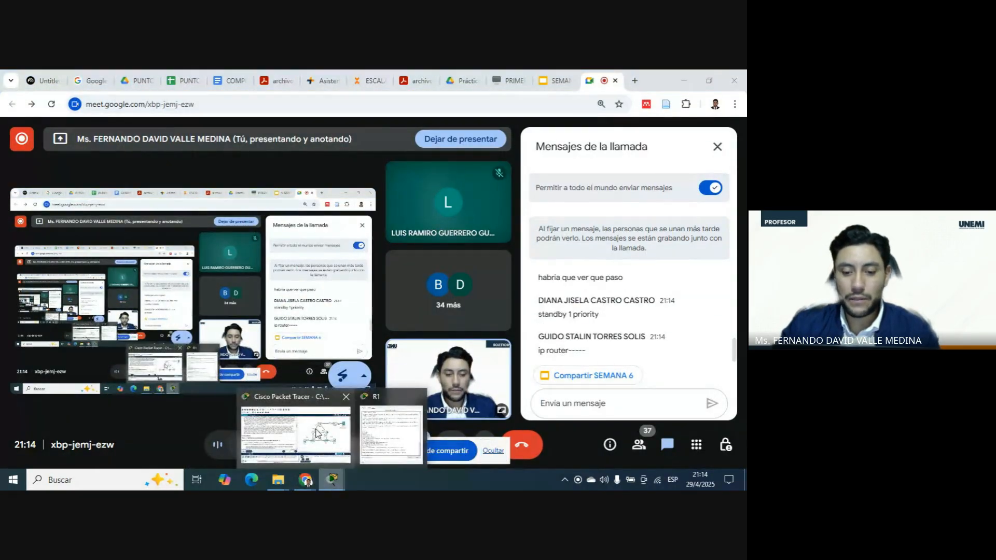
left_click(317, 432)
left_click(390, 434)
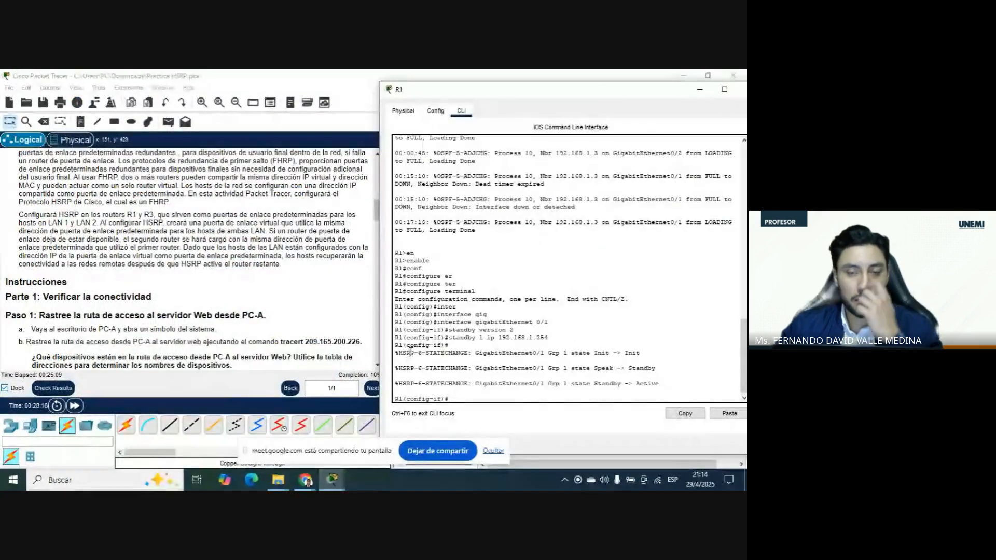
Set R1's HSRP group 1 priority to 150 with standby 1 priority 150, checking the command against item d of the instructions.
scroll(298, 289, "down", 15)
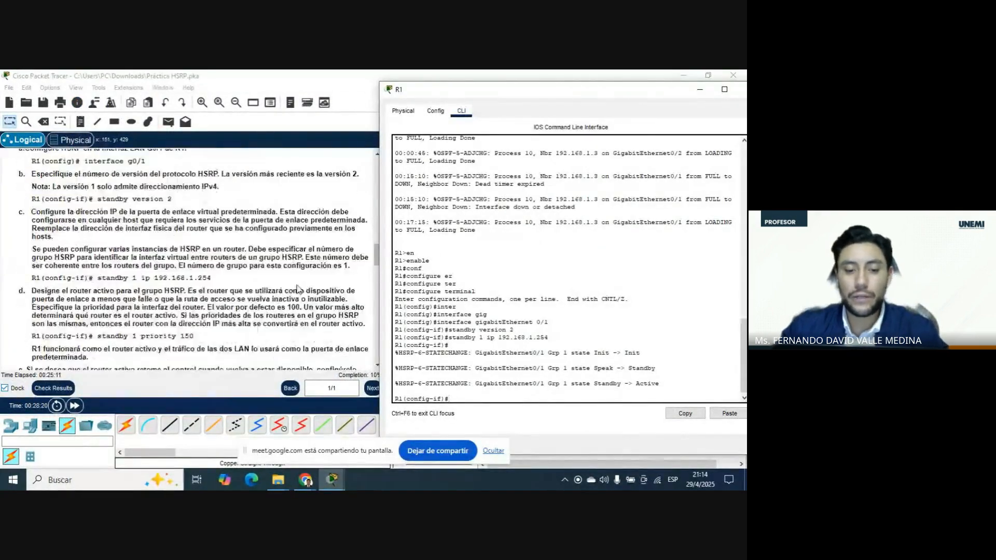
scroll(298, 289, "down", 3)
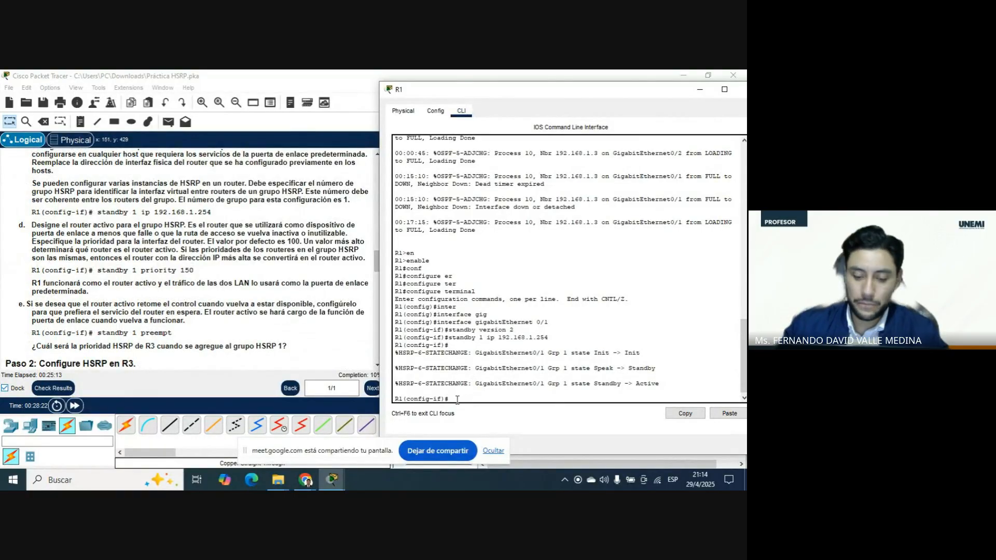
type("stand")
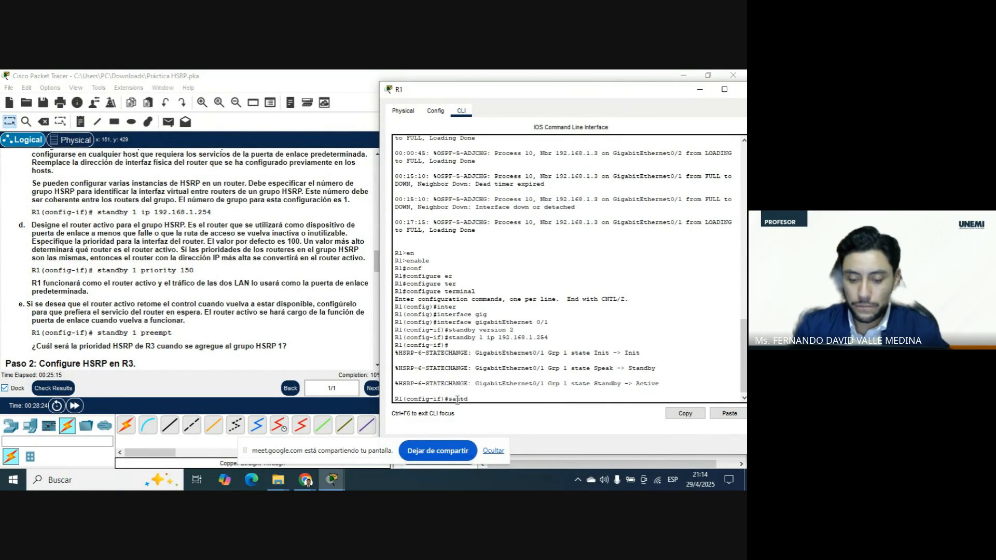
key("BackSpace")
key("BackSpace")
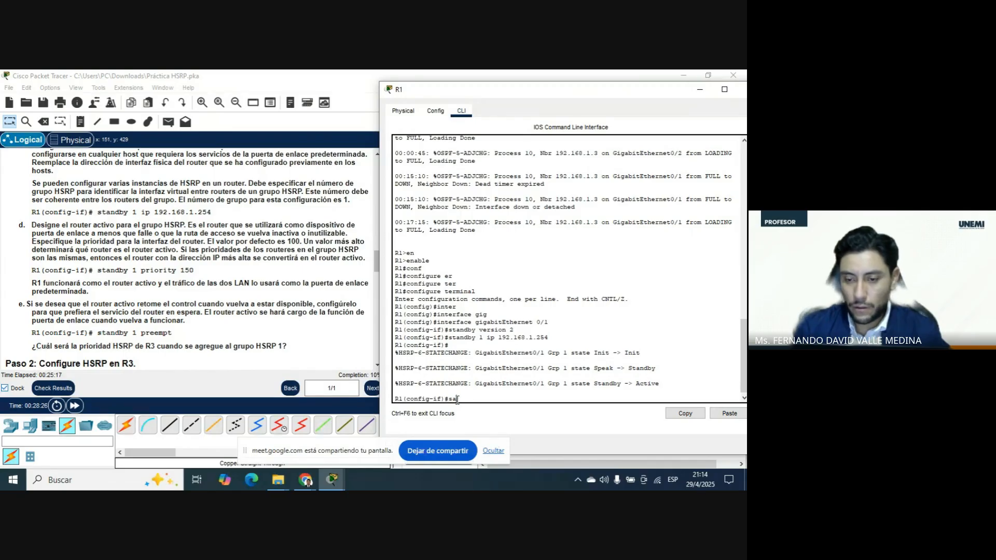
type("nd")
key("Tab")
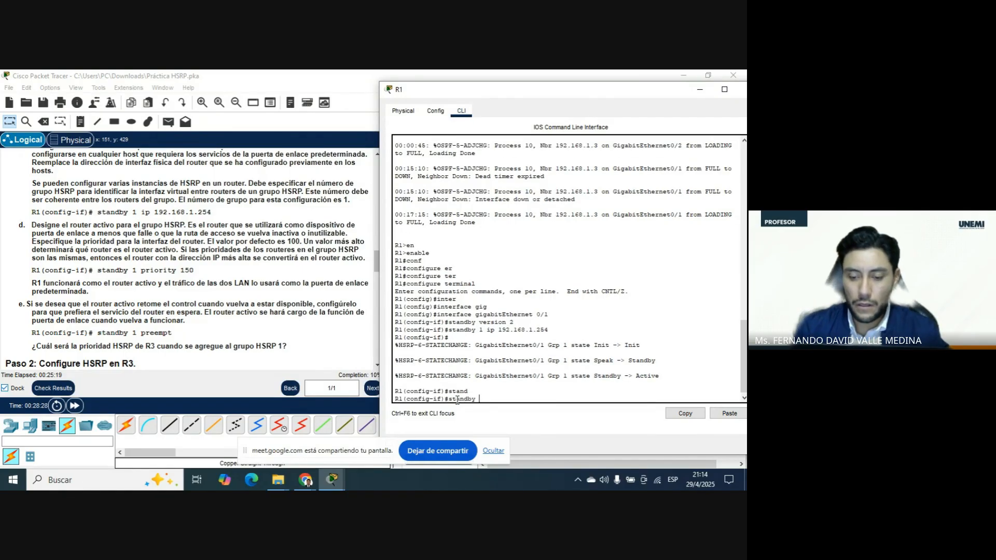
type("1 p")
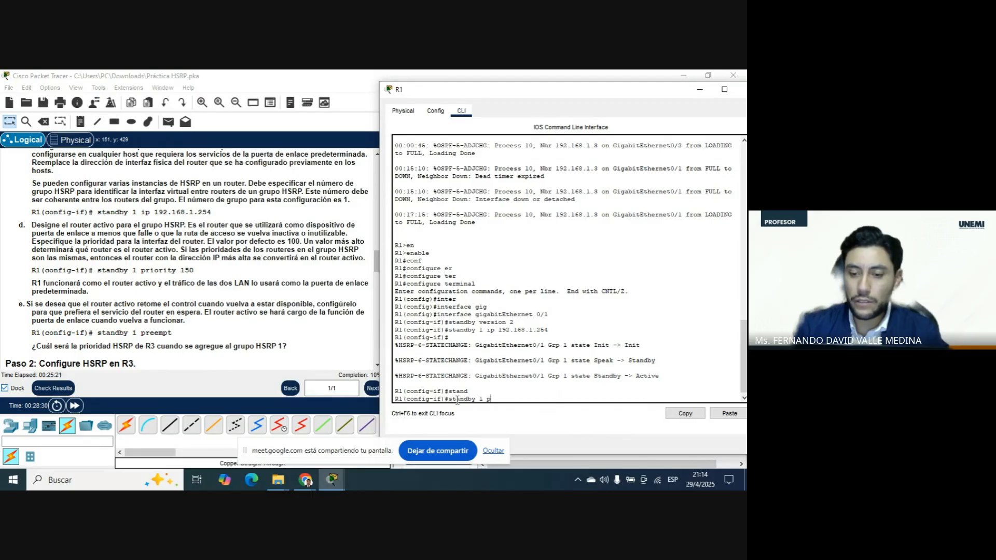
type("rio")
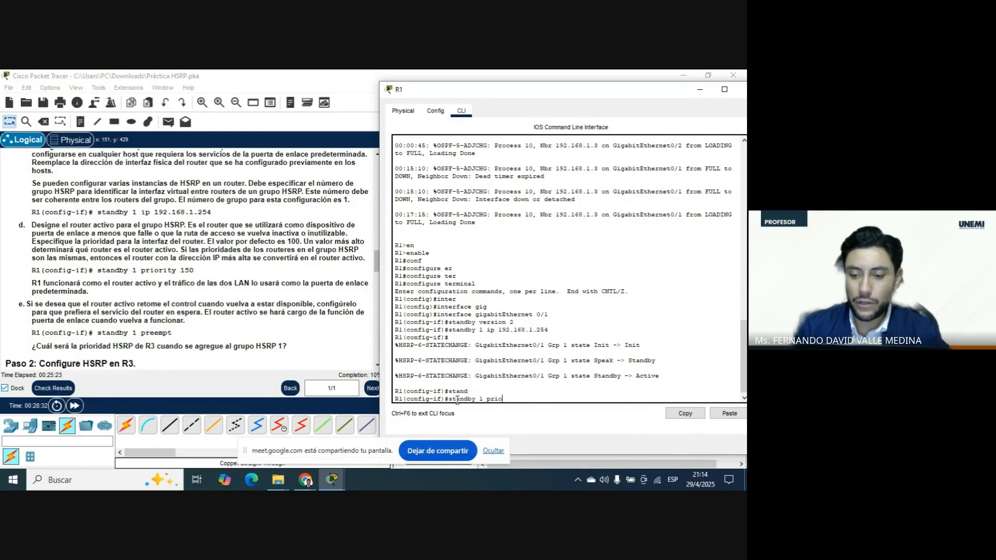
key("Tab")
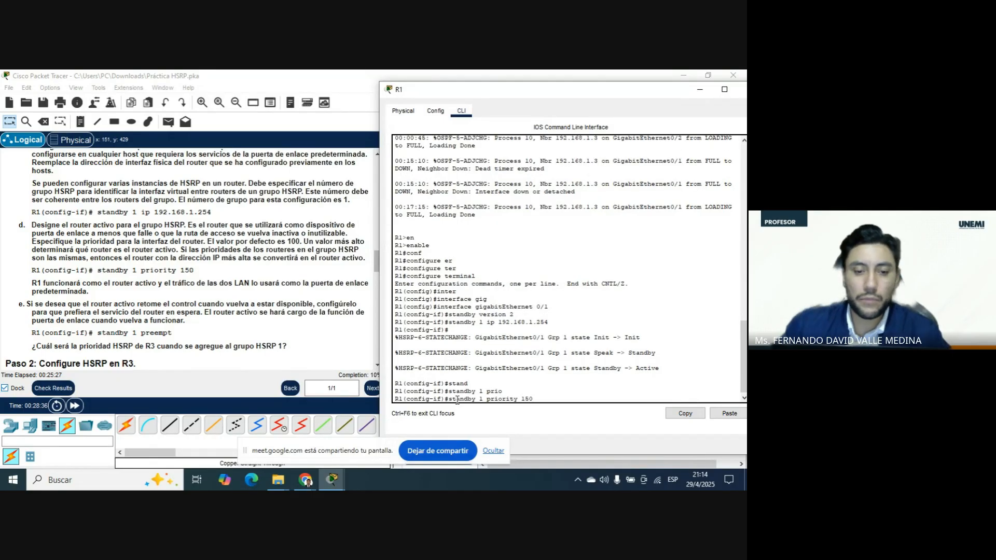
left_click_drag(196, 271, 65, 270)
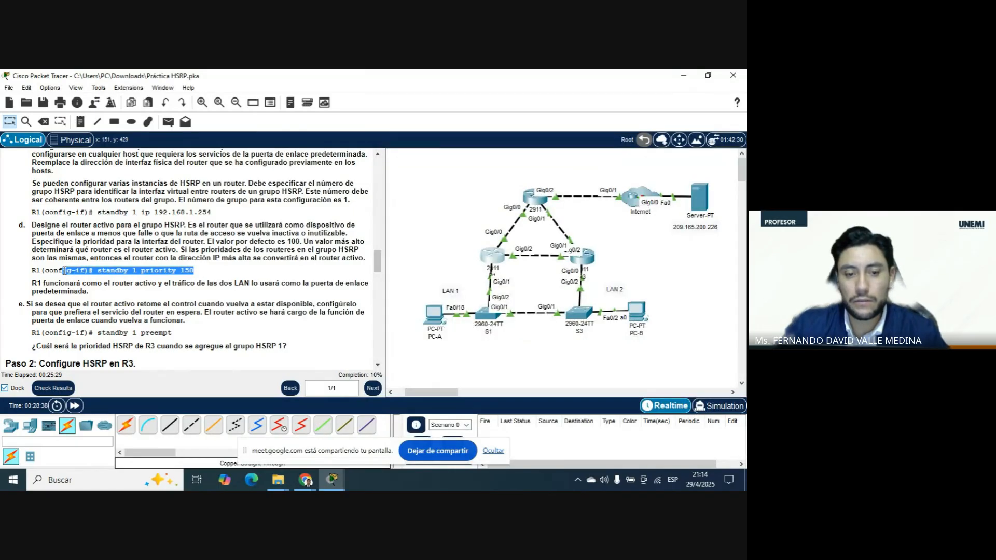
mouse_move(332, 479)
left_click(379, 446)
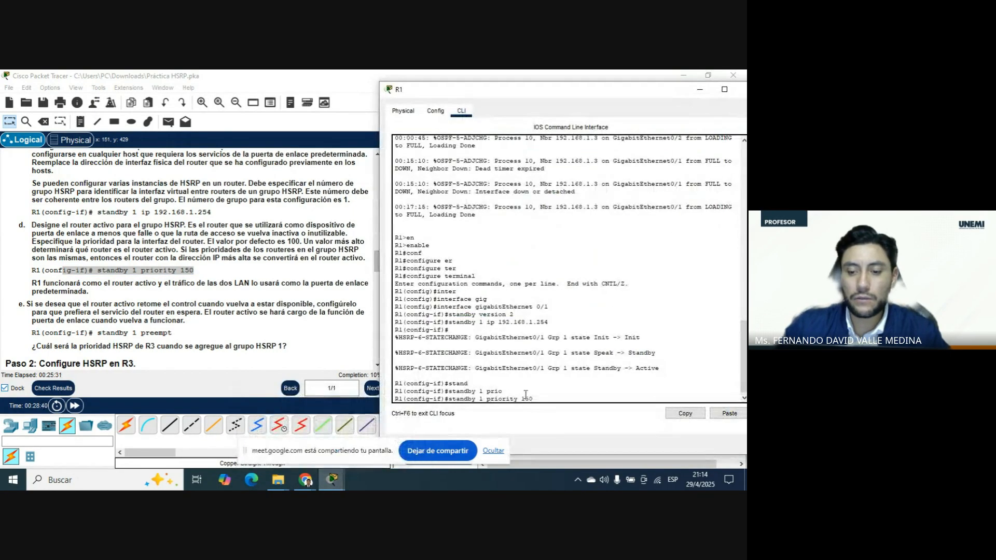
key("Return")
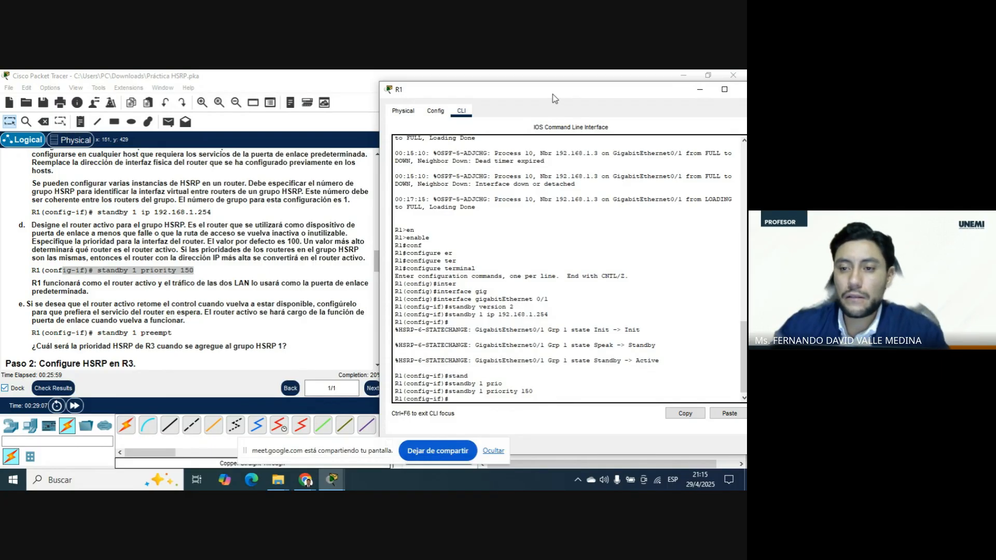
Enable preemption for HSRP group 1 on R1's interface with standby 1 preempt, following item e, and close R1's window.
left_click_drag(552, 97, 509, 91)
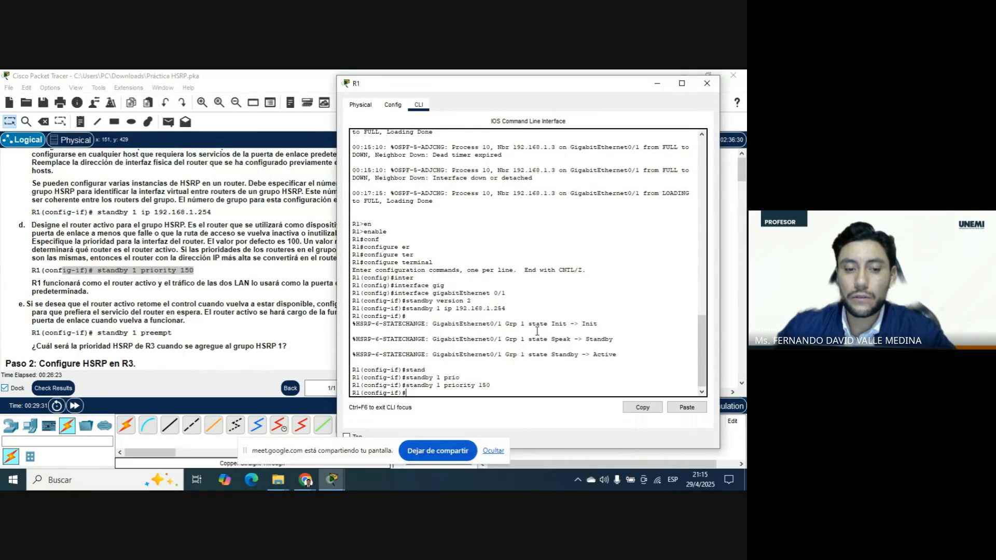
scroll(210, 350, "down", 1)
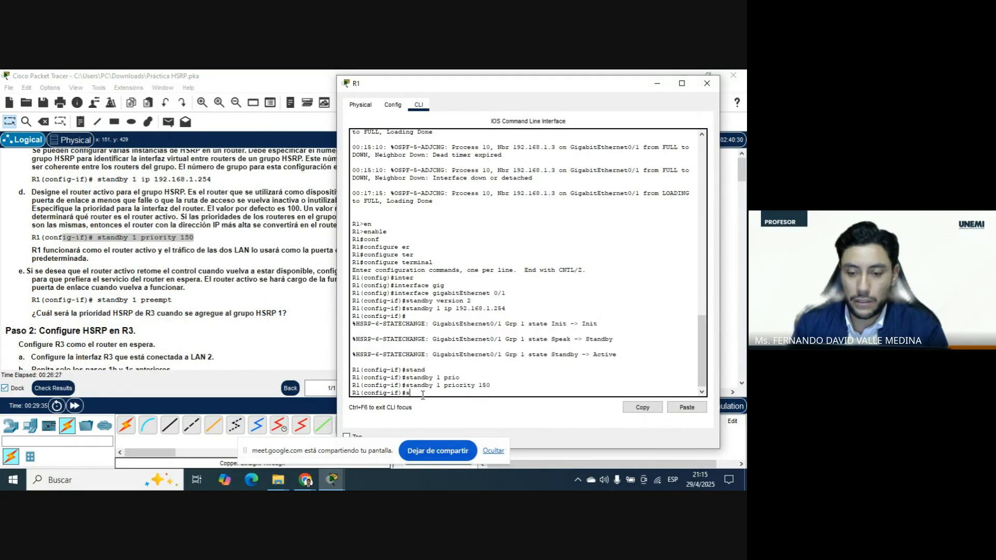
type("tan")
key("Tab")
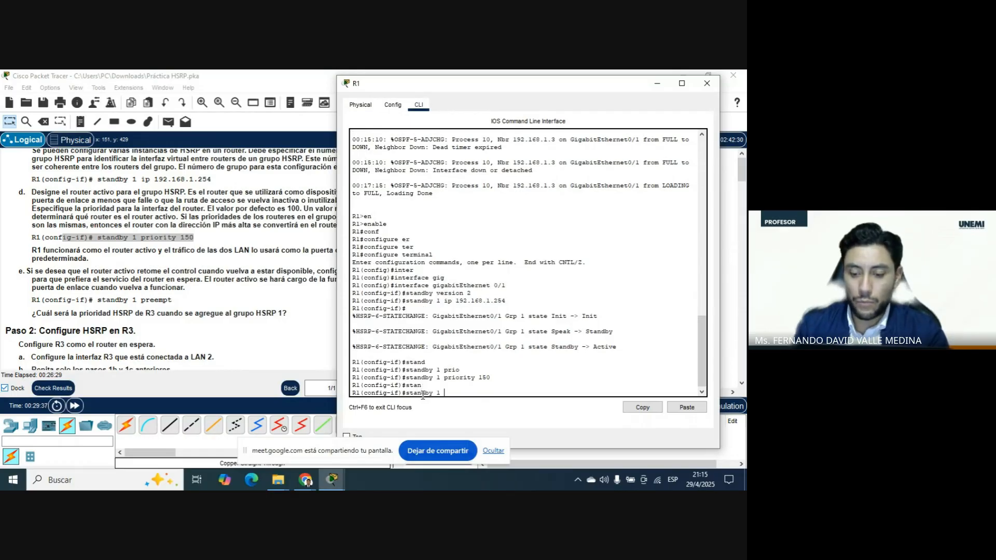
type("1 preem")
key("Tab")
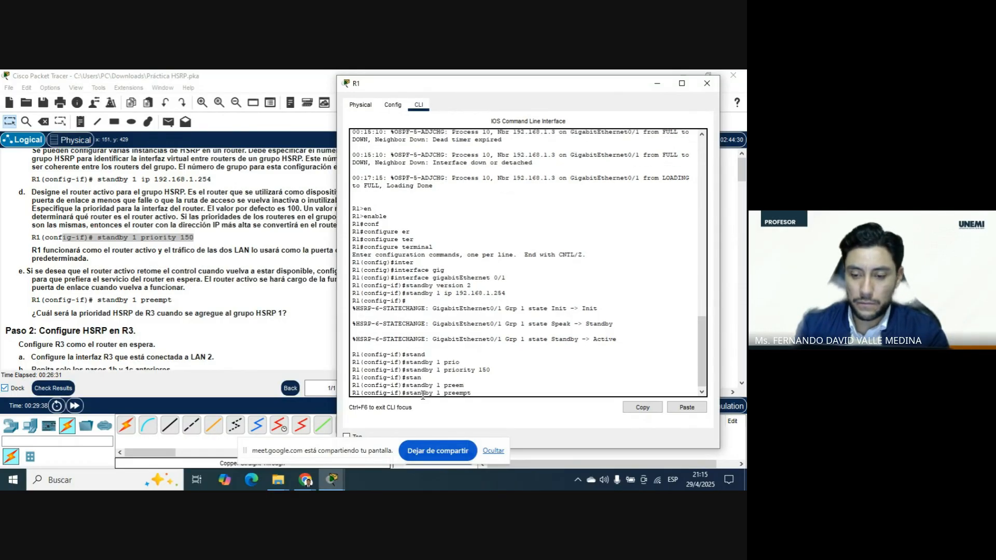
key("Return")
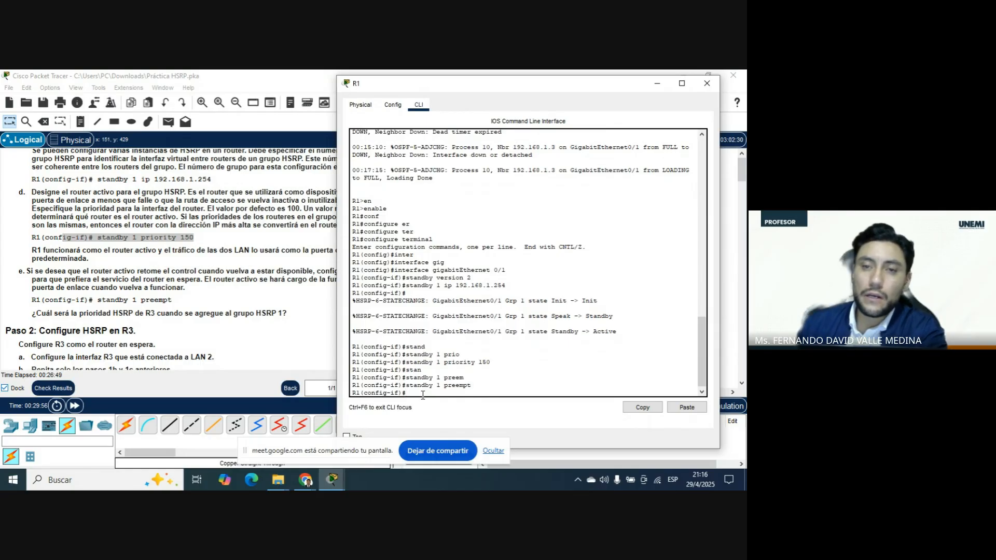
left_click(707, 83)
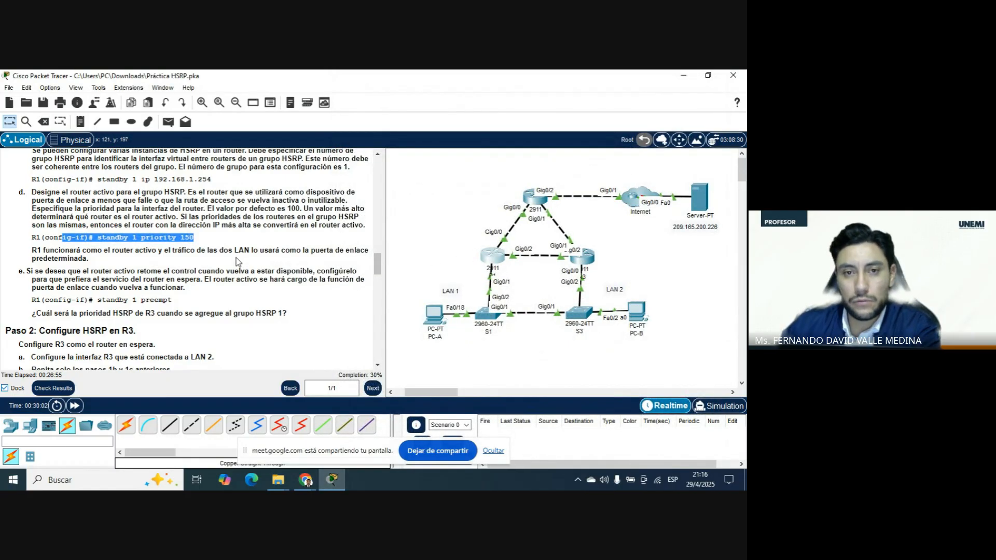
Read Paso 2 of the instructions on configuring HSRP on R3 and go back to the R1 commands it refers to.
scroll(238, 261, "down", 1)
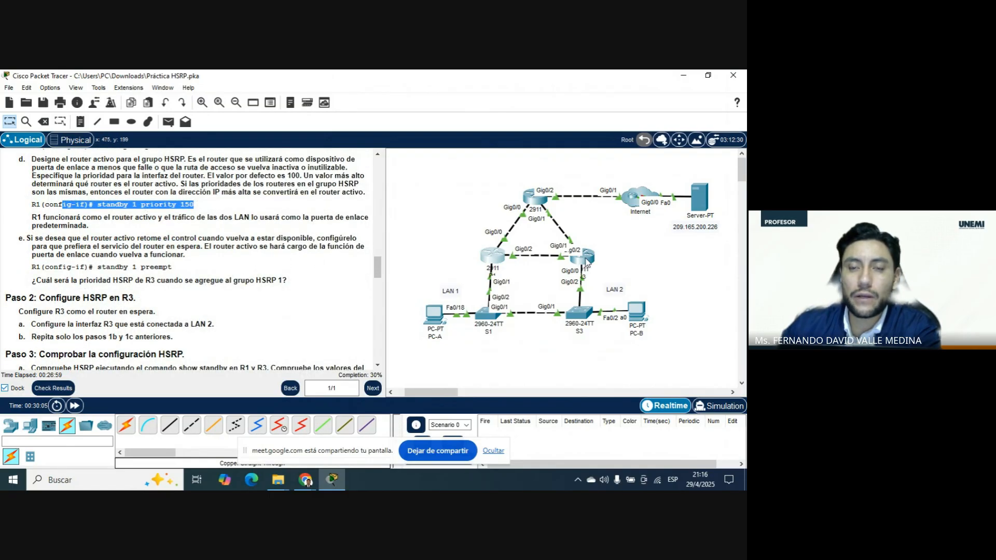
scroll(241, 270, "down", 1)
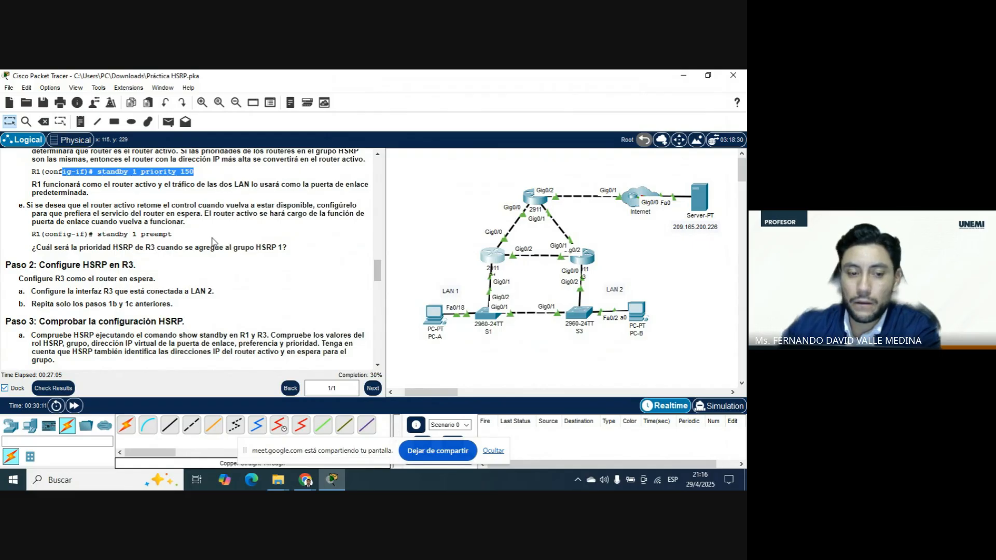
scroll(213, 241, "down", 1)
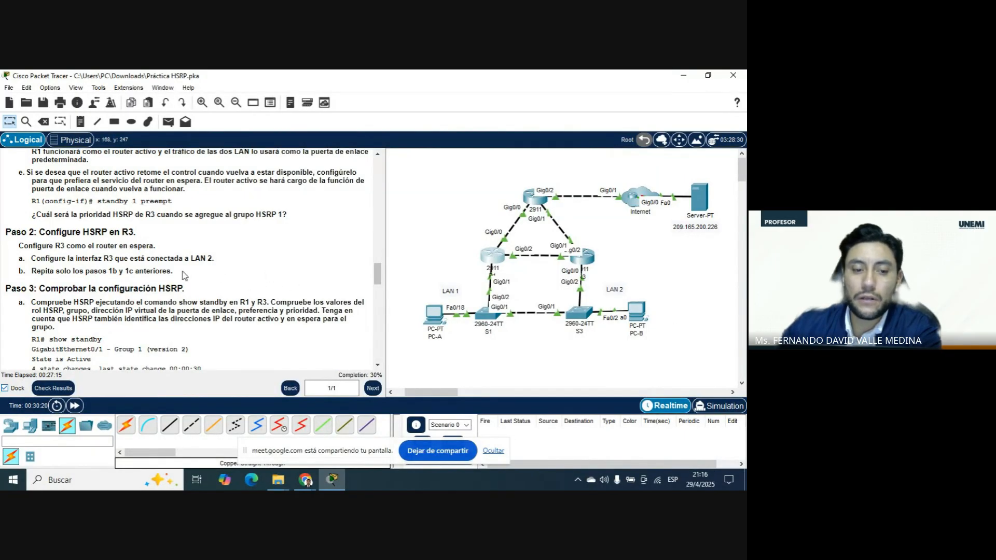
scroll(166, 275, "up", 5)
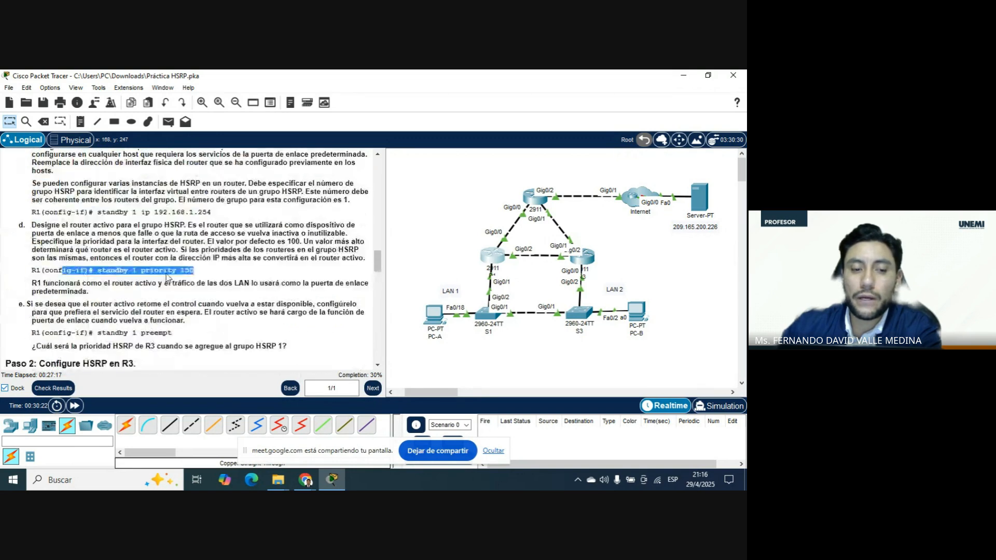
Review items a to c of Paso 1 and return to the Paso 2 instructions for R3.
scroll(166, 276, "up", 1)
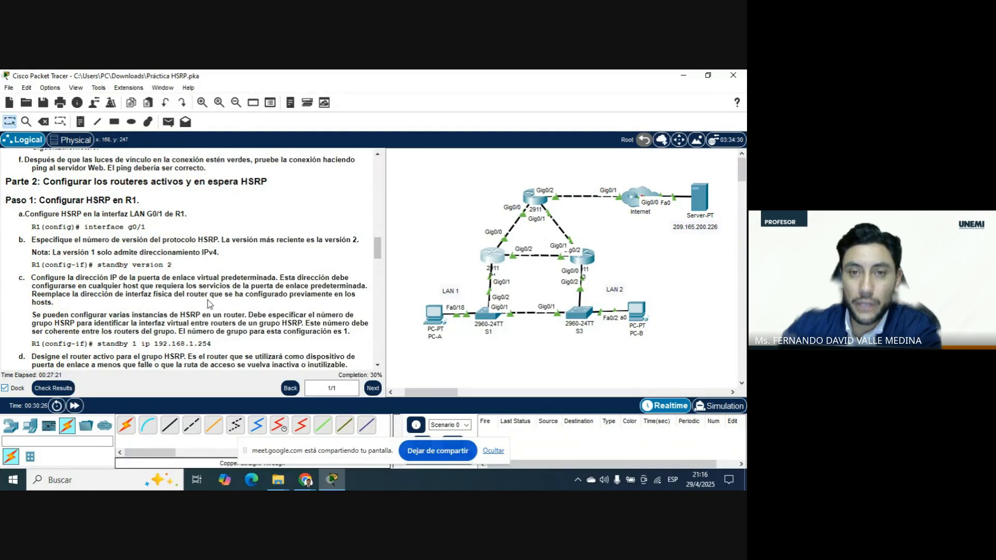
scroll(209, 303, "down", 1)
scroll(307, 336, "down", 5)
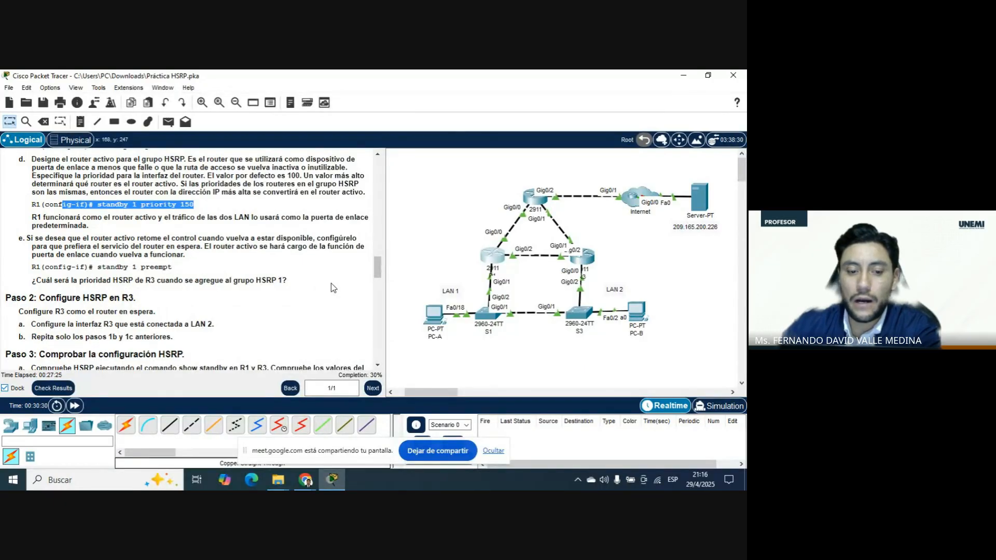
Switch to the Google Meet call, turn off the camera, and hide the screen-sharing notice before opening the presentation options.
mouse_move(303, 483)
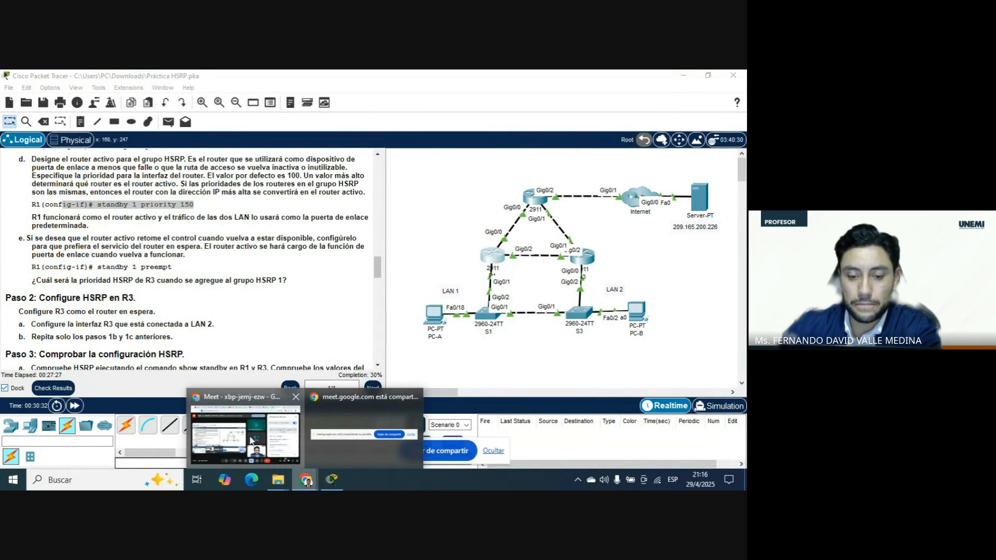
left_click(240, 441)
left_click(300, 436)
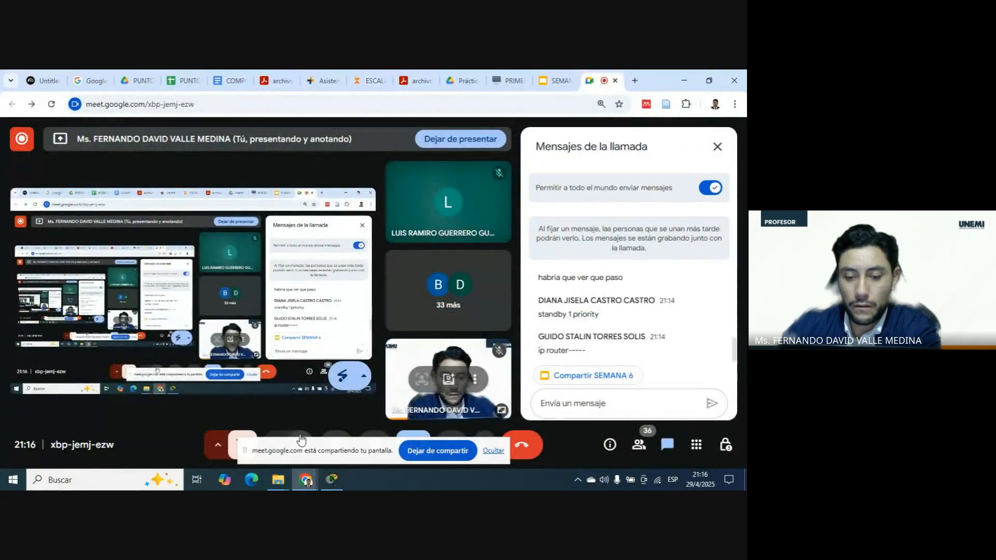
left_click(496, 450)
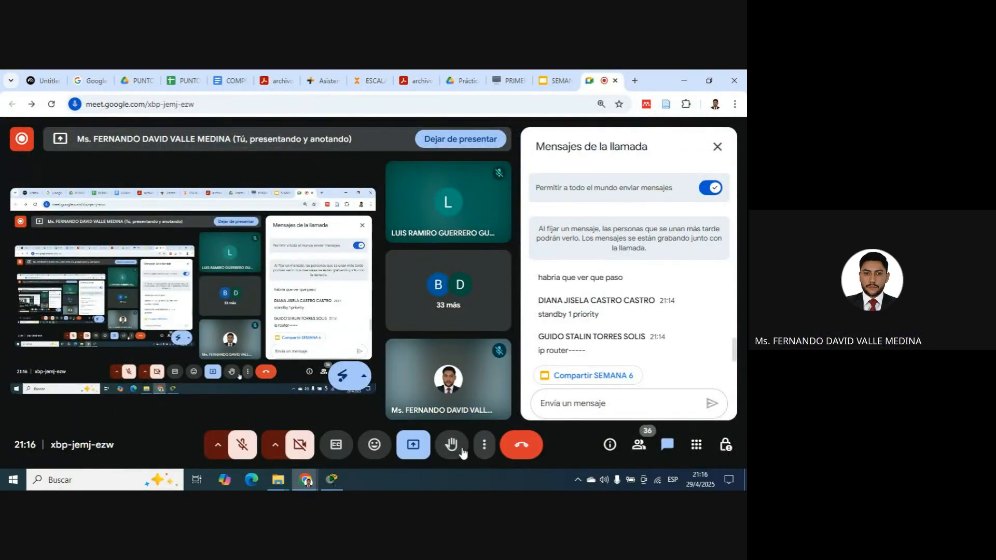
left_click(412, 445)
left_click(429, 410)
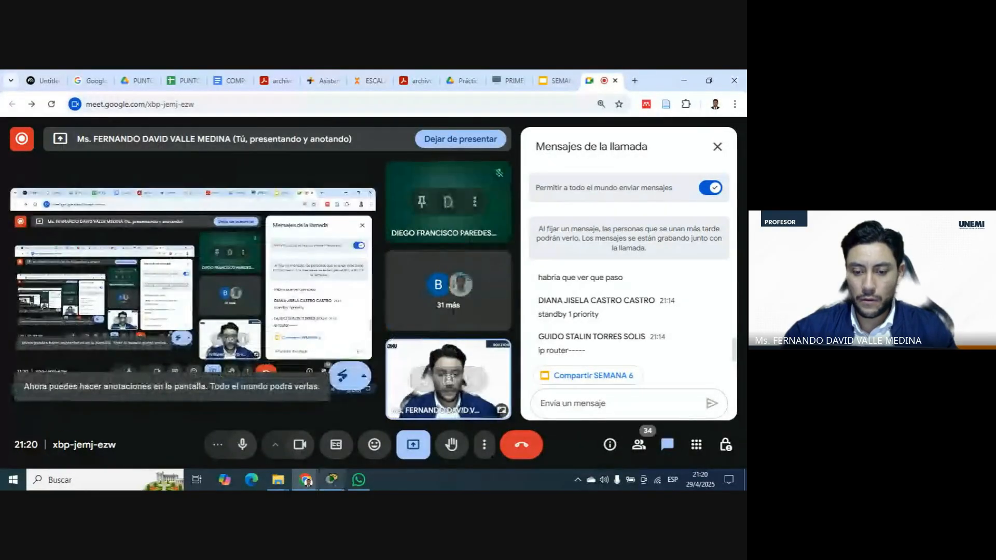
Return to Packet Tracer and open router R3's command line.
left_click(341, 483)
left_click(633, 321)
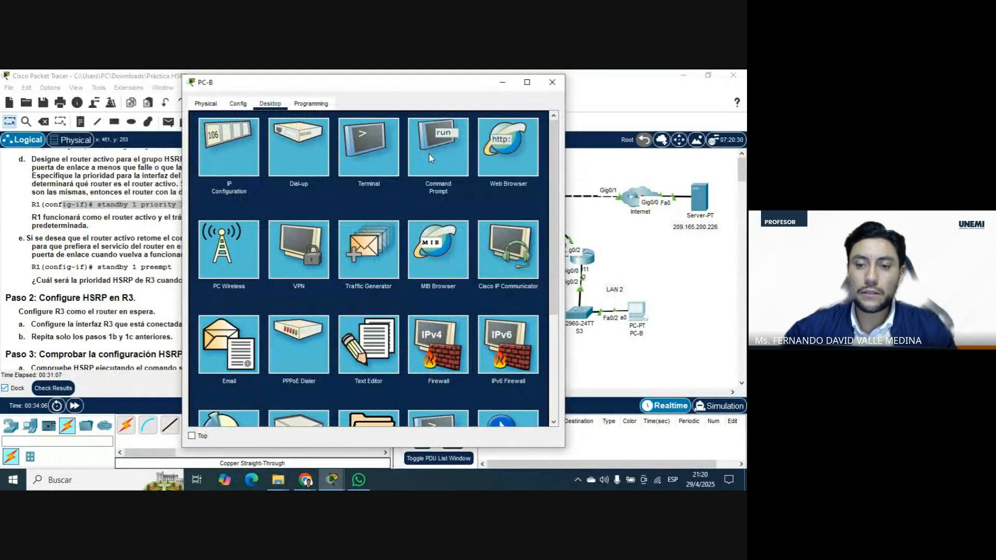
left_click(553, 88)
left_click(585, 256)
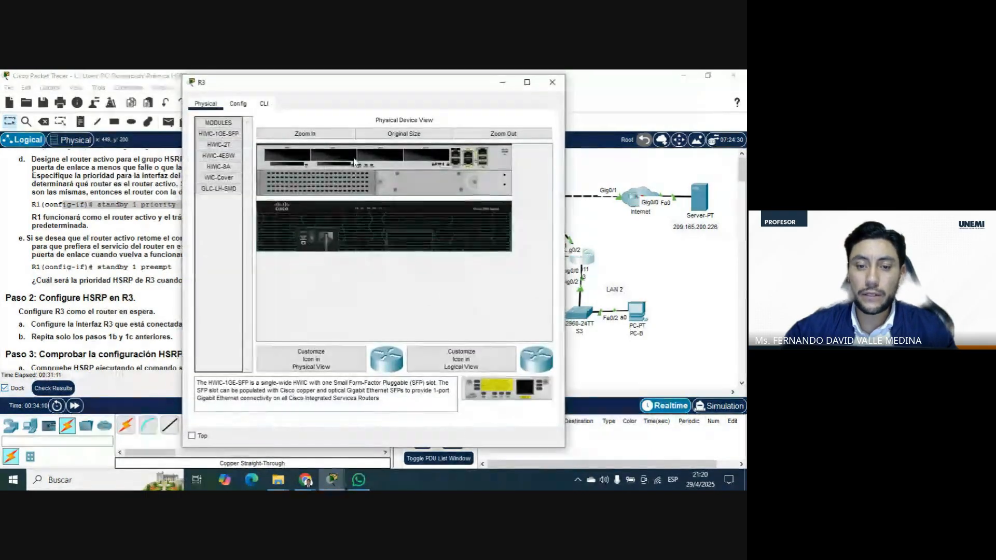
left_click(264, 104)
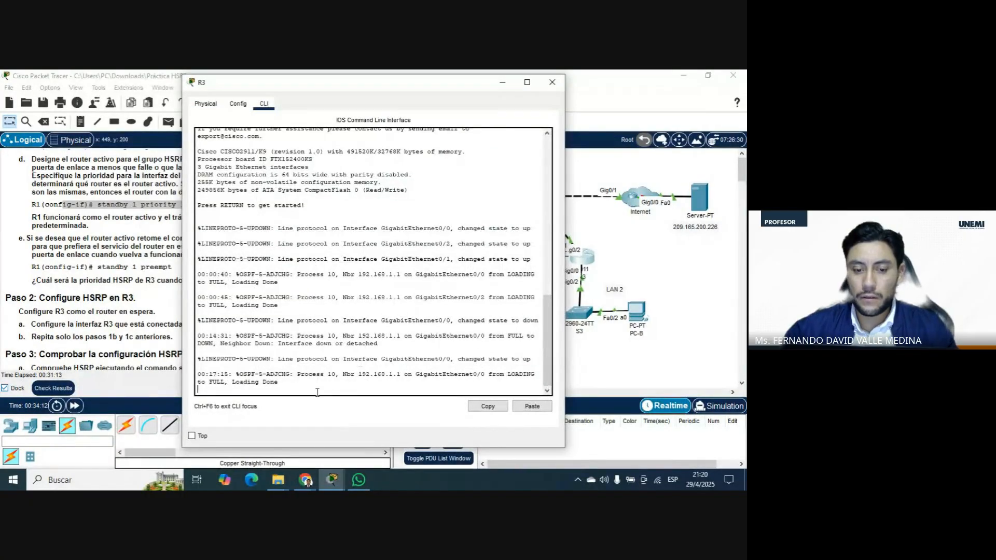
Enter privileged mode on R3 with enable and go into global configuration with configure terminal.
key("Return")
type("en")
key("Tab")
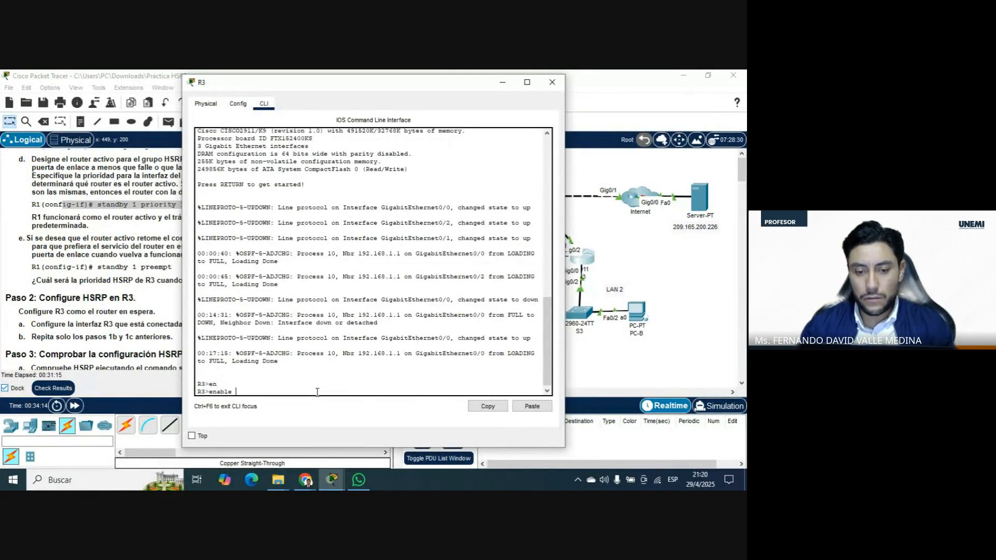
key("Return")
type("configure")
key("Tab")
type("ter")
key("Tab")
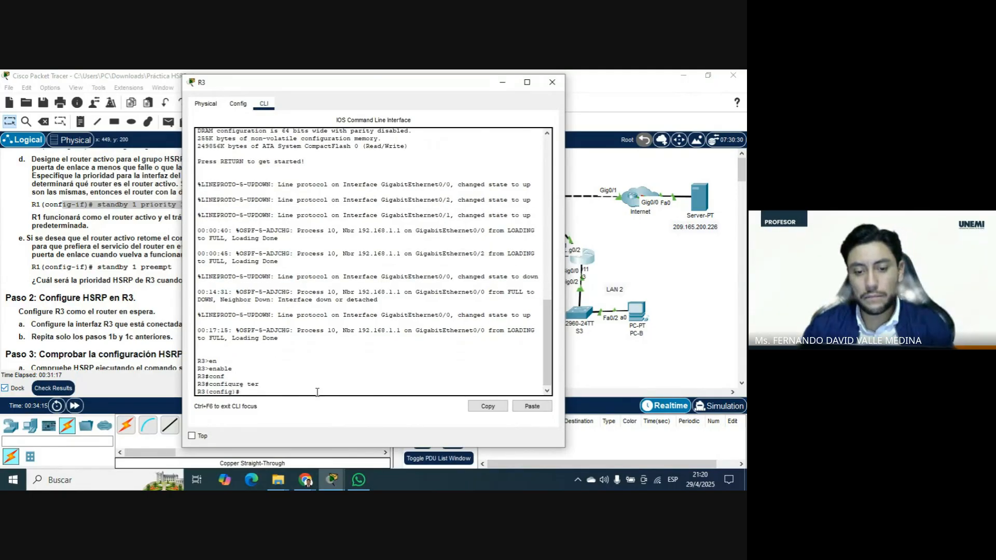
key("Return")
Enter configuration of R3's LAN 2 interface, gigabitEthernet 0/0.
type("int")
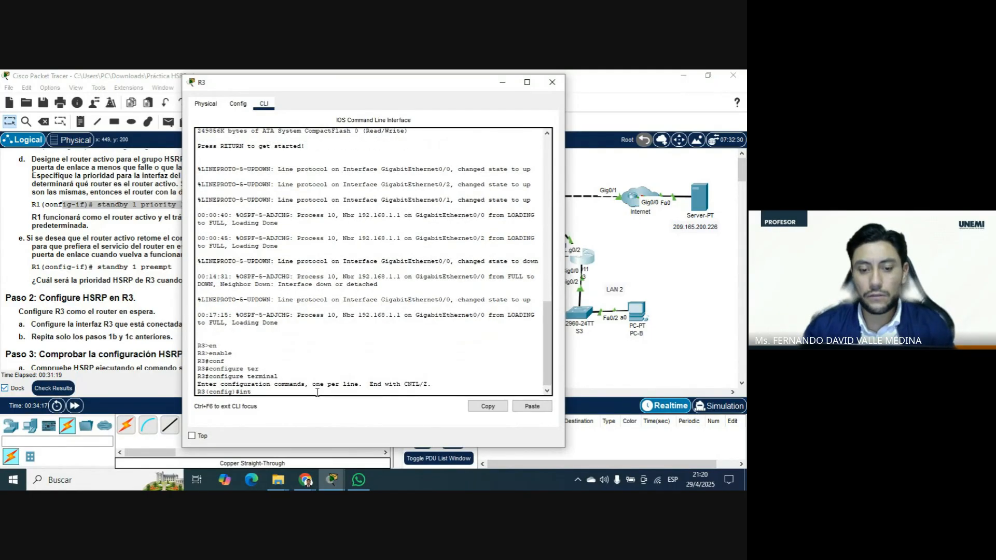
type("er giga")
key("Tab")
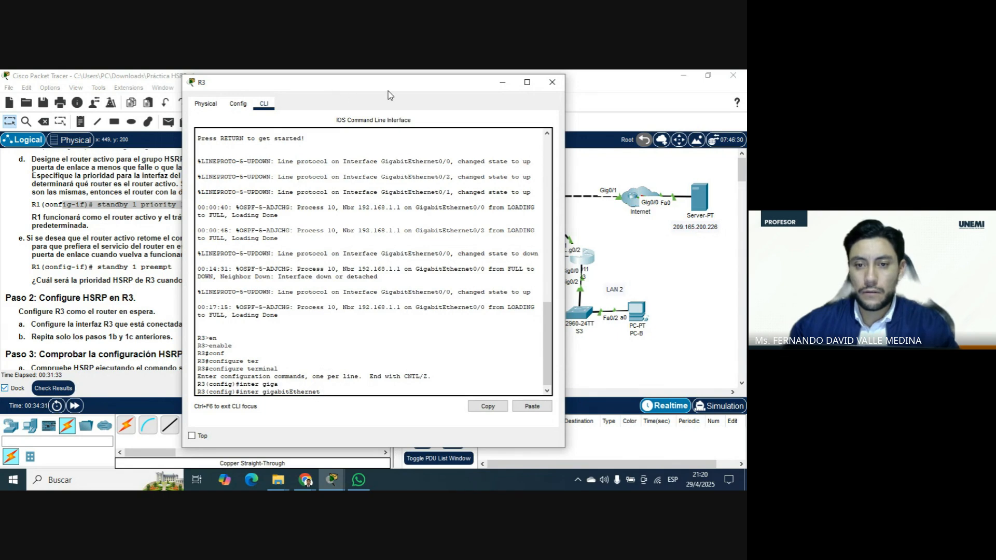
left_click_drag(388, 92, 327, 86)
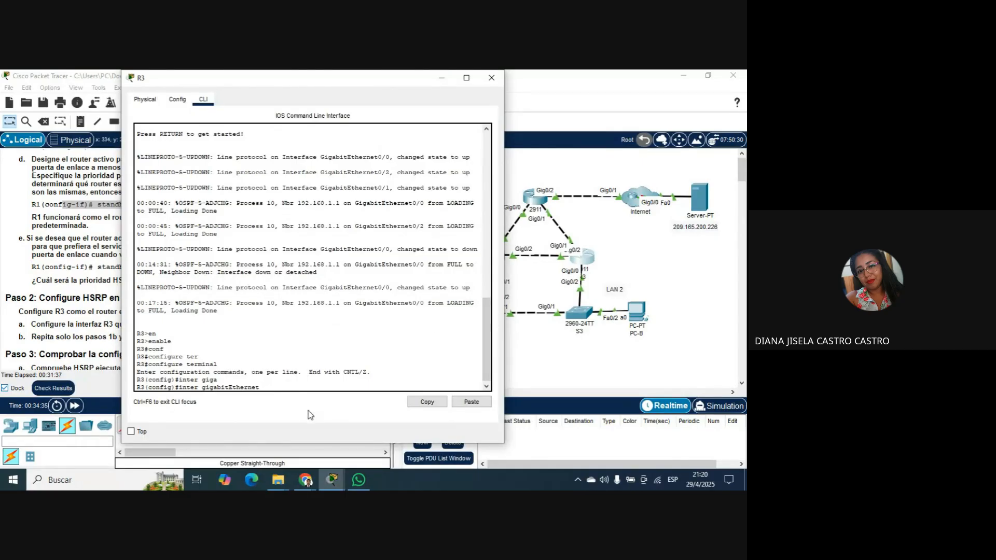
type("0/=")
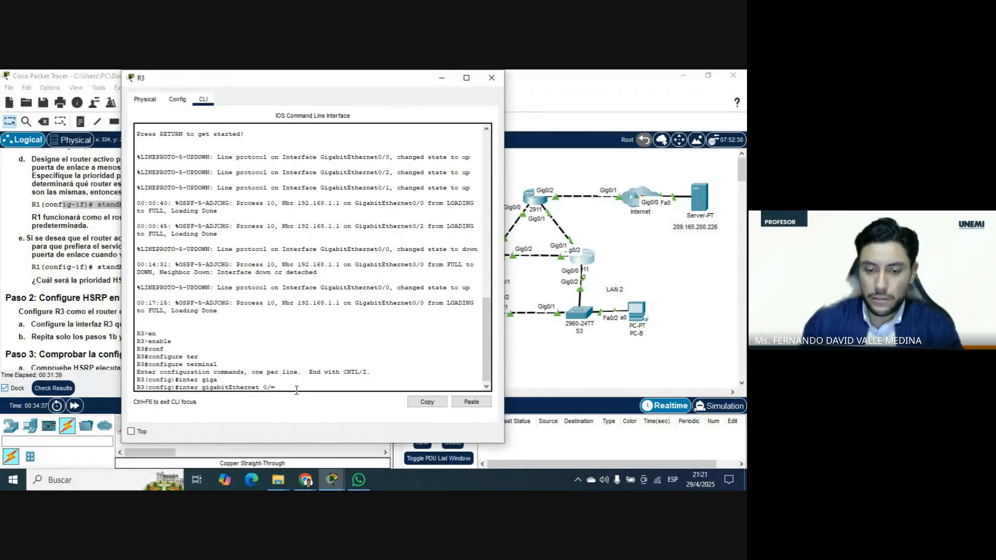
key("BackSpace")
type("0")
key("Return")
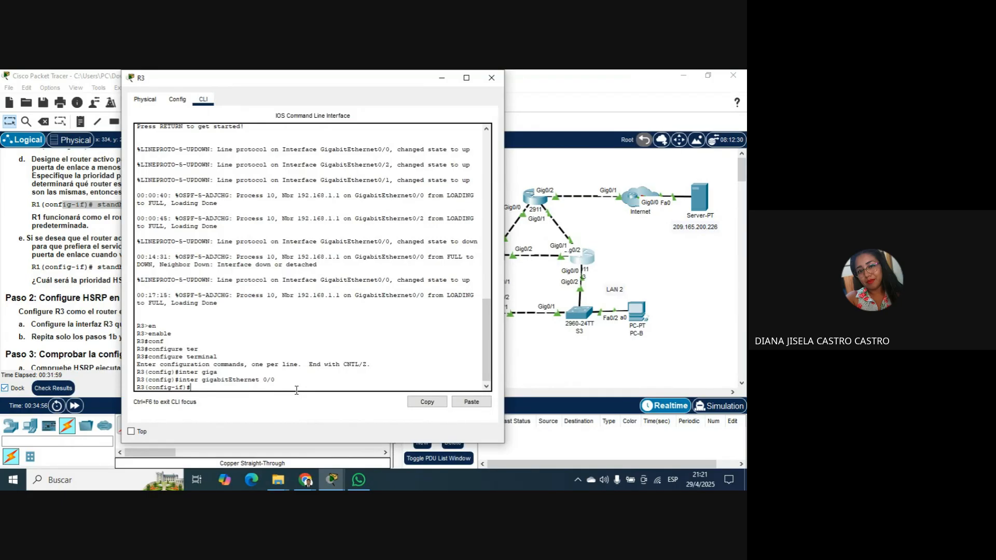
Set the HSRP version on R3's gigabitEthernet 0/0 interface with standby version 2.
type("tan")
key("Tab")
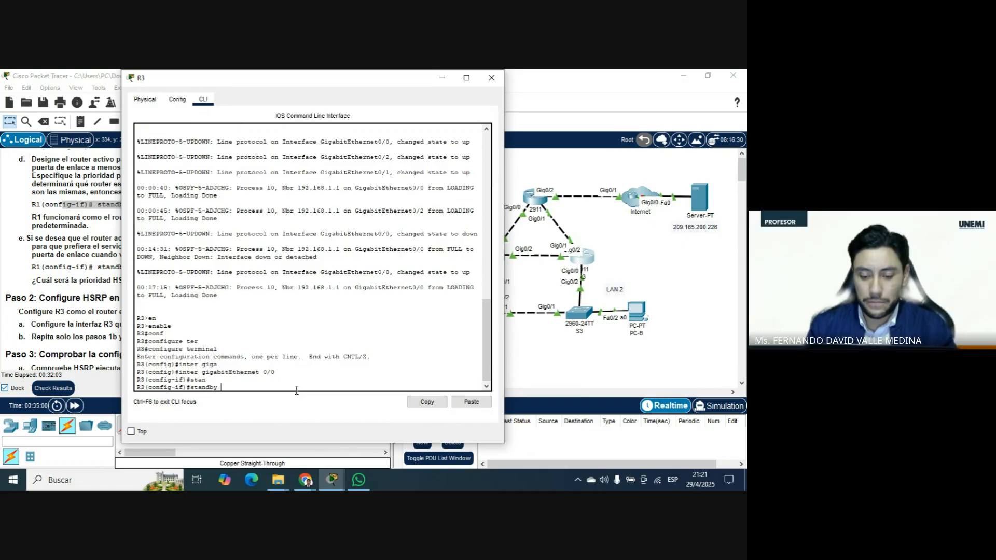
type("ver")
key("Tab")
type("2")
key("Return")
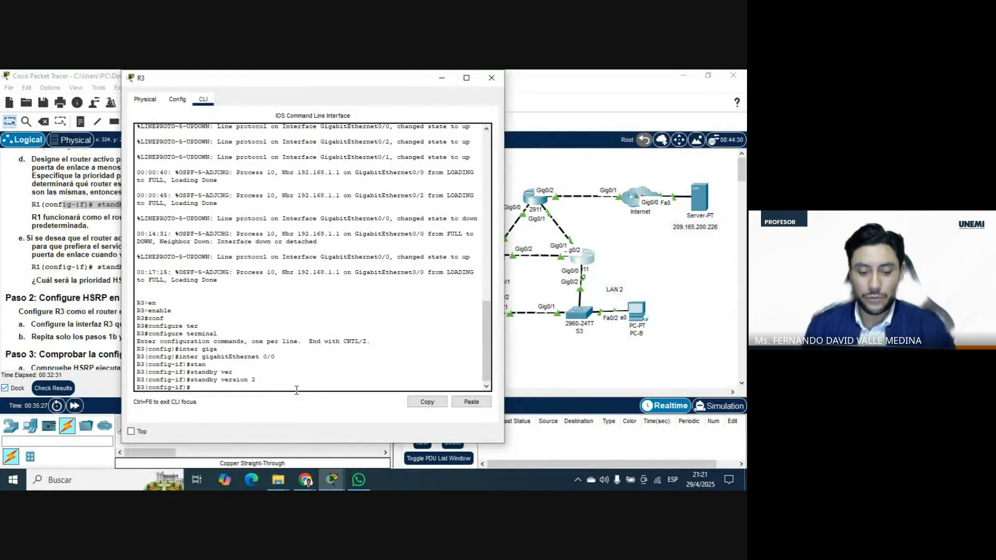
Write the command standby 1 ip 192.168.1.254 for R3's gigabitEthernet 0/0 interface without running it.
type("sta")
key("Tab")
type("1")
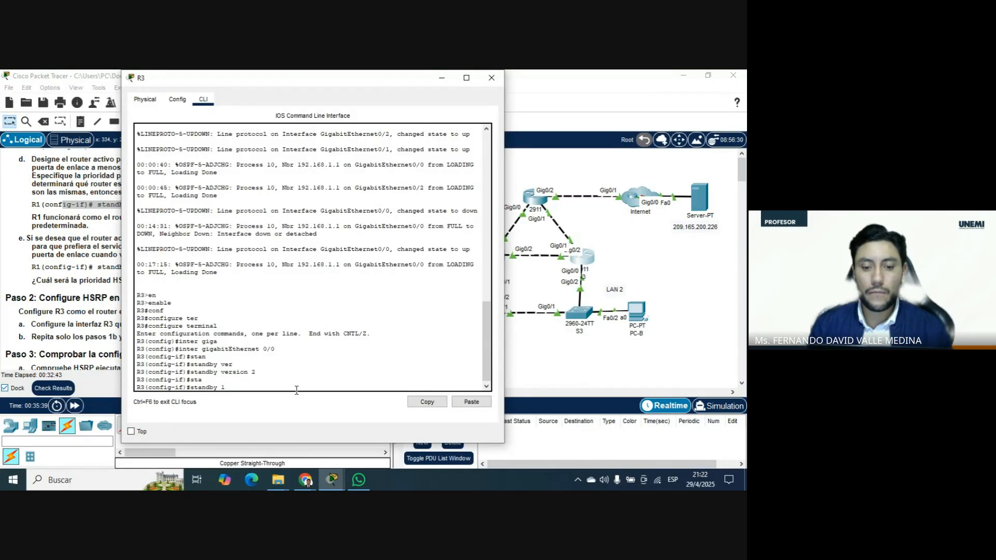
type("ip 1")
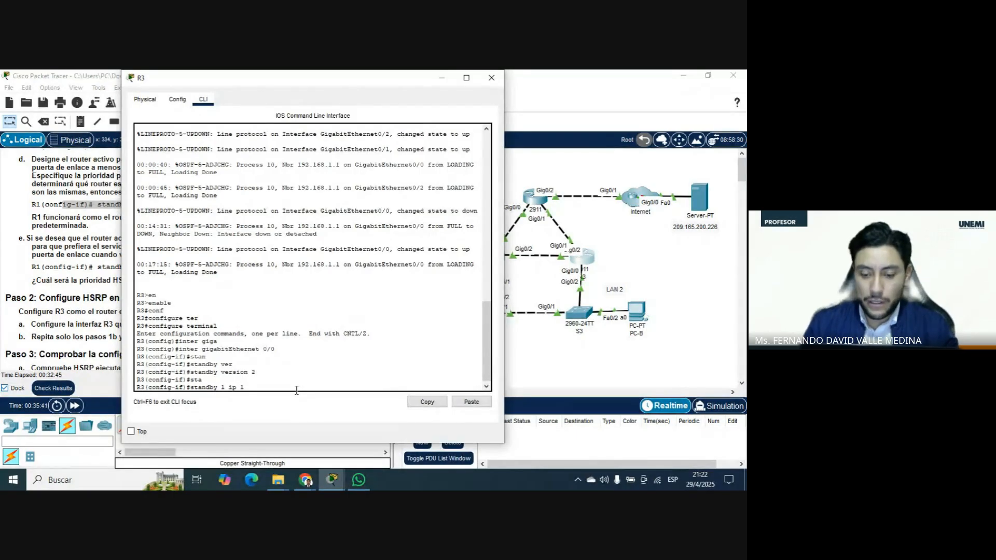
type("92.168.")
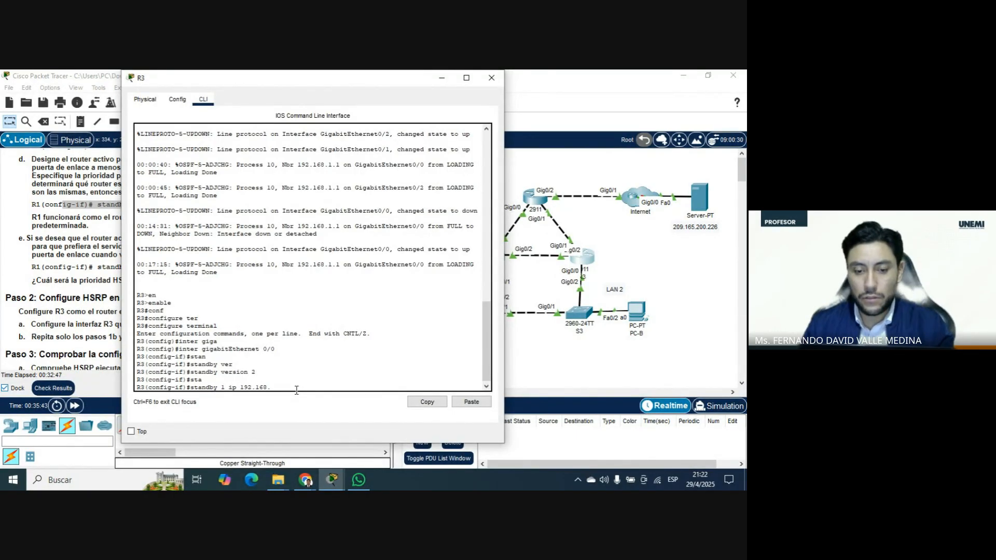
type("1.254")
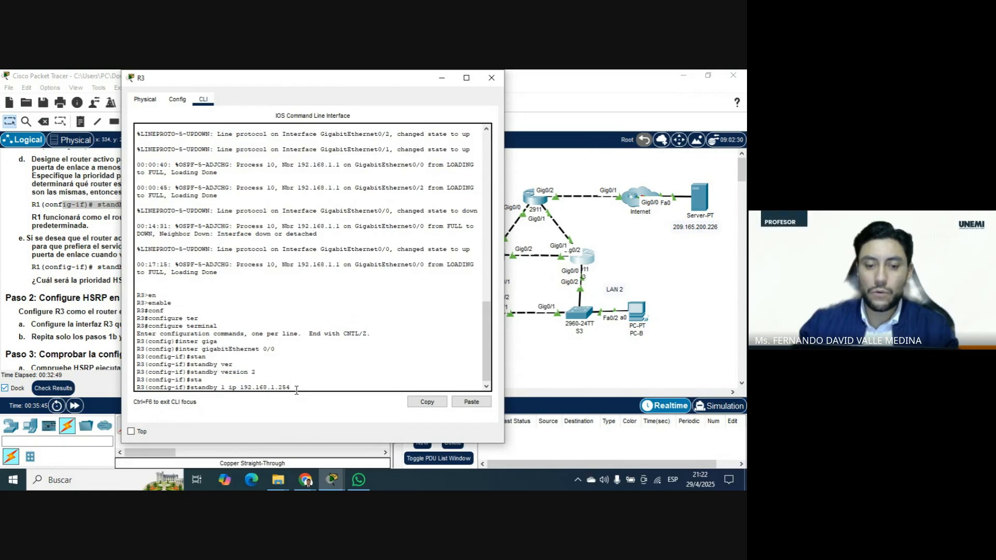
Check the virtual gateway address against item c and the addressing table, and run the standby 1 ip command on R3.
left_click_drag(302, 82, 589, 87)
scroll(161, 285, "up", 5)
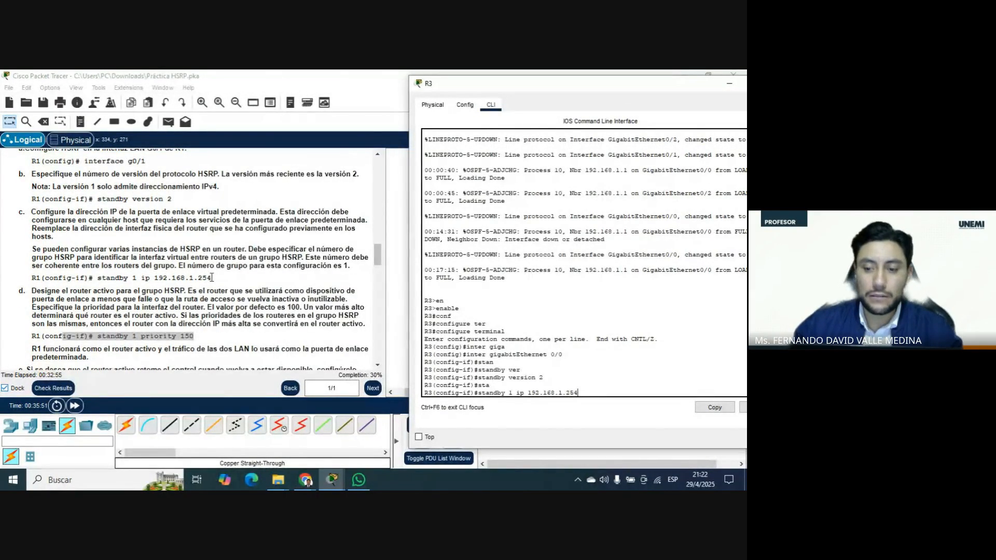
scroll(215, 278, "up", 4)
scroll(215, 278, "up", 15)
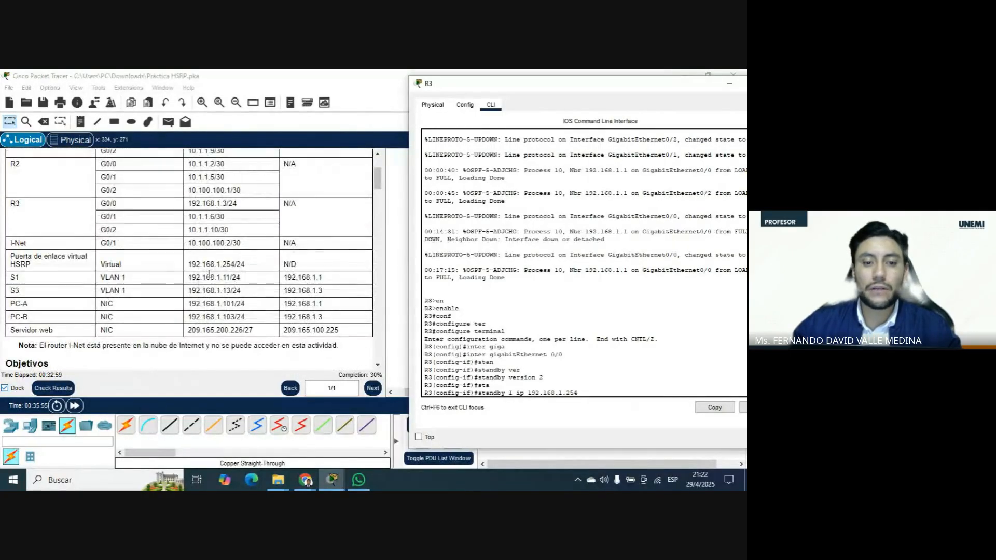
scroll(171, 228, "up", 4)
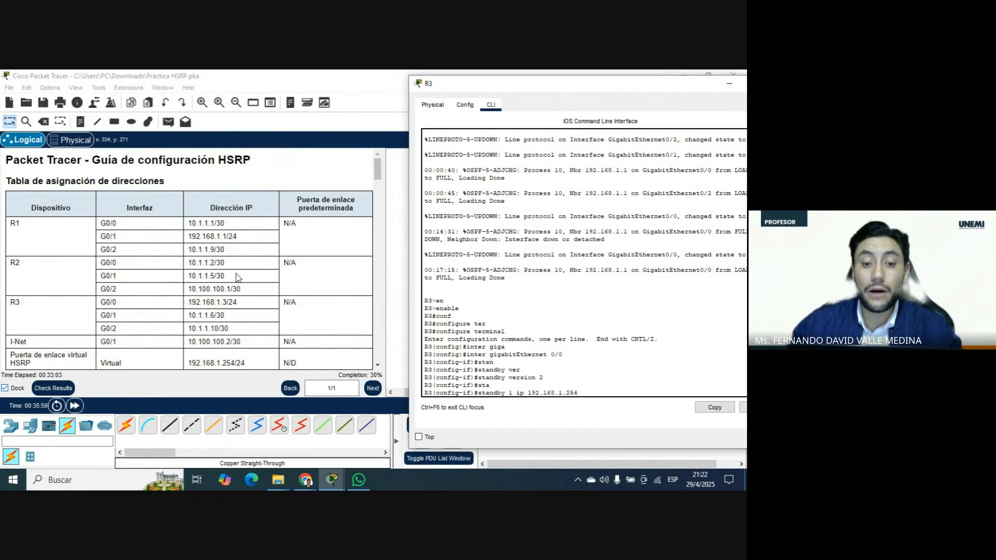
scroll(240, 306, "down", 3)
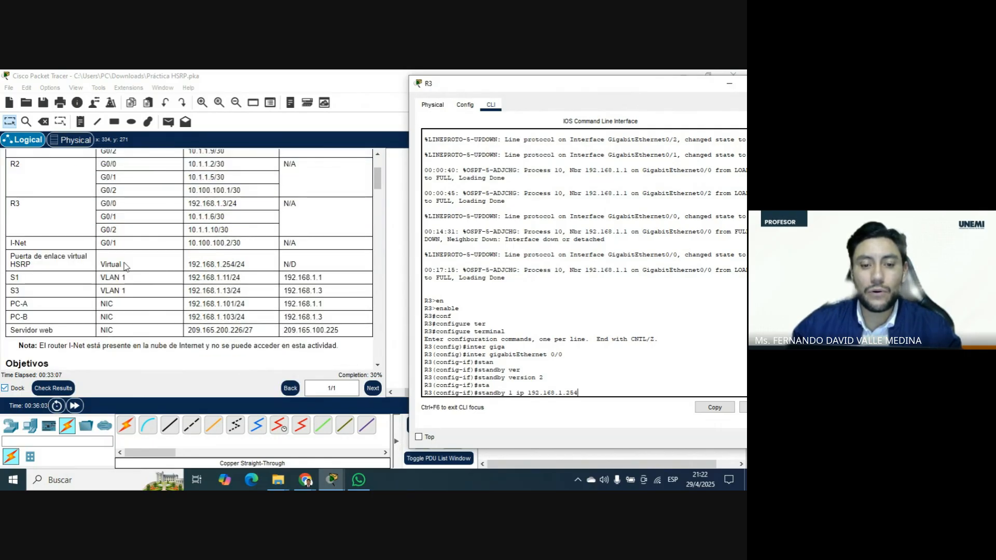
scroll(263, 284, "down", 20)
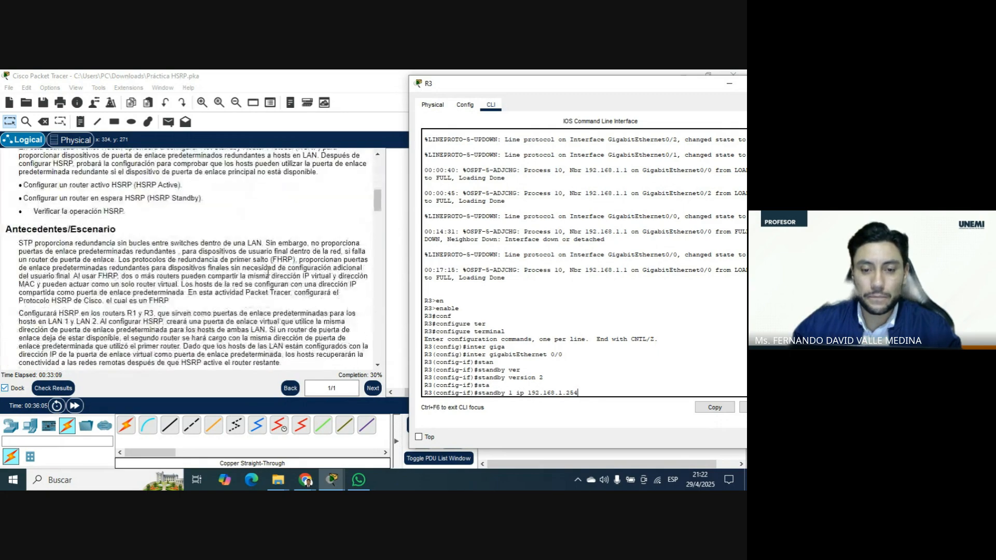
scroll(271, 271, "down", 2)
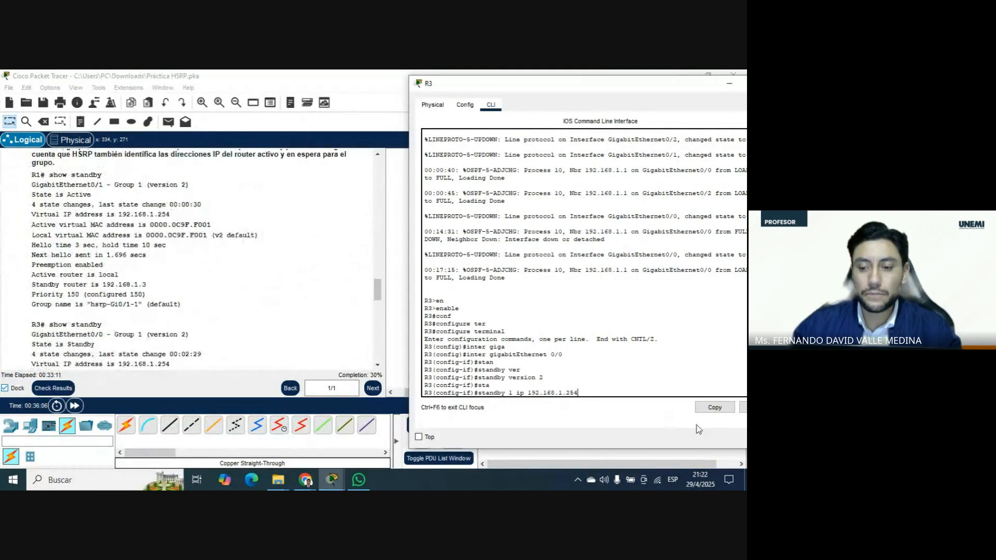
key("Return")
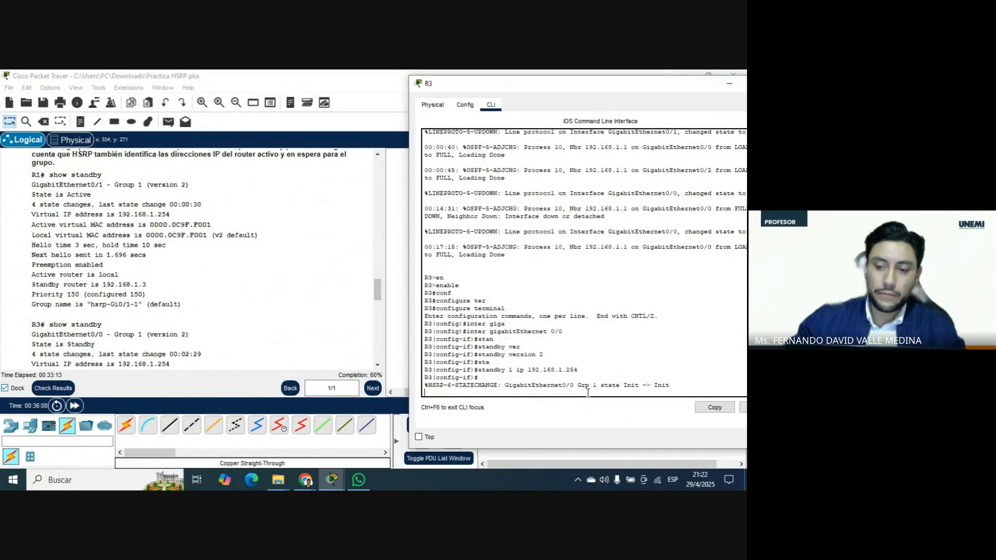
Read through Paso 2 and Paso 3 of the instructions, including the show standby examples for checking HSRP on R1 and R3.
scroll(260, 278, "down", 4)
scroll(262, 278, "down", 6)
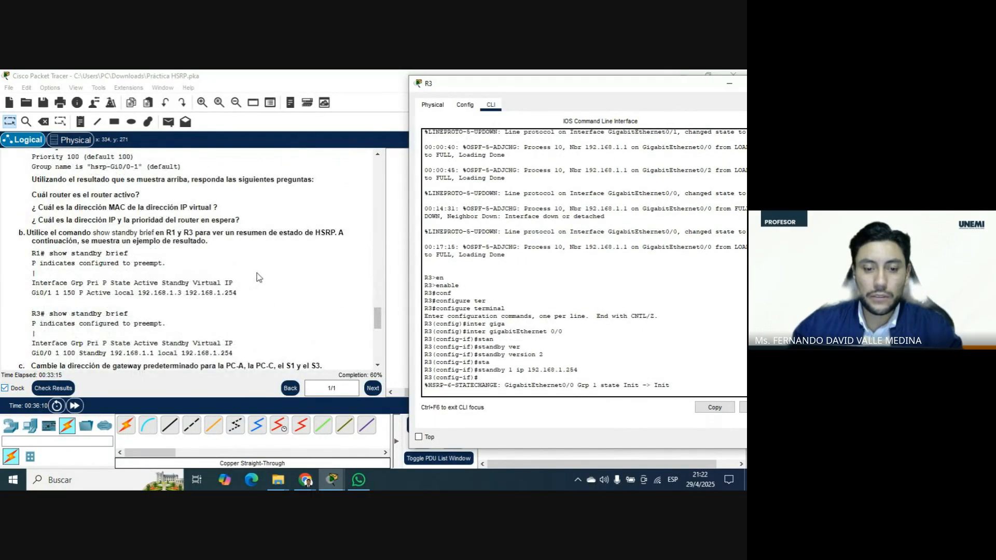
scroll(261, 275, "up", 2)
scroll(262, 276, "up", 10)
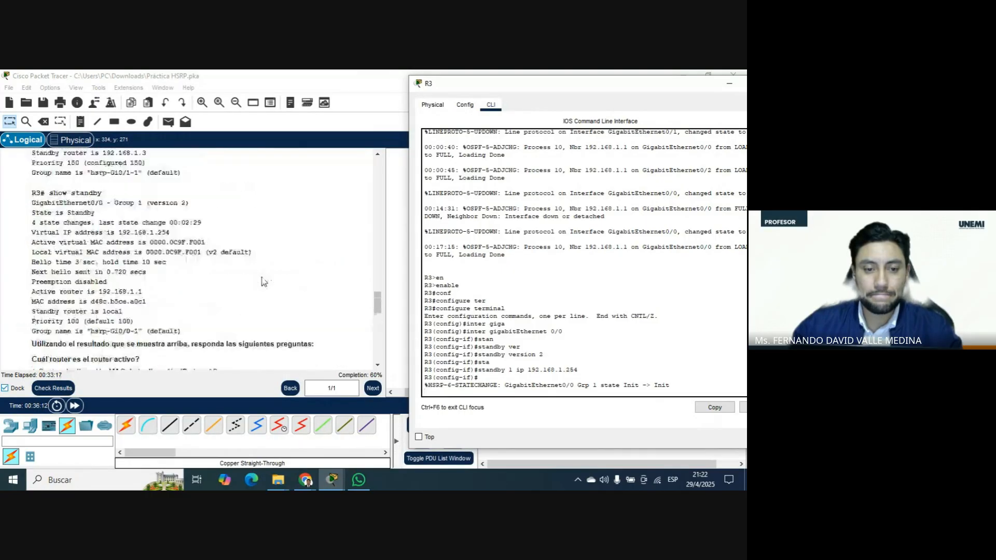
scroll(262, 282, "up", 1)
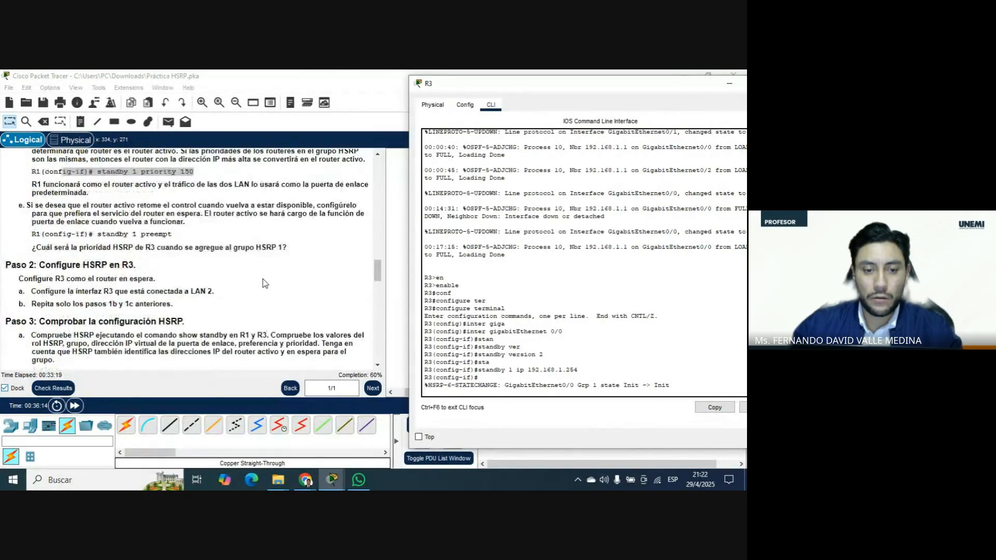
scroll(263, 280, "up", 1)
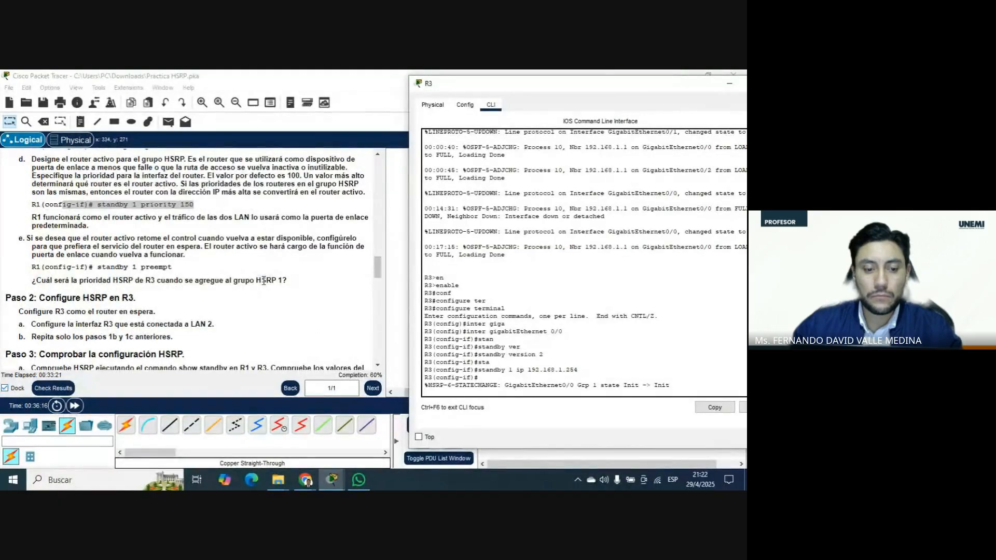
scroll(263, 281, "down", 1)
scroll(263, 280, "down", 1)
scroll(264, 281, "up", 1)
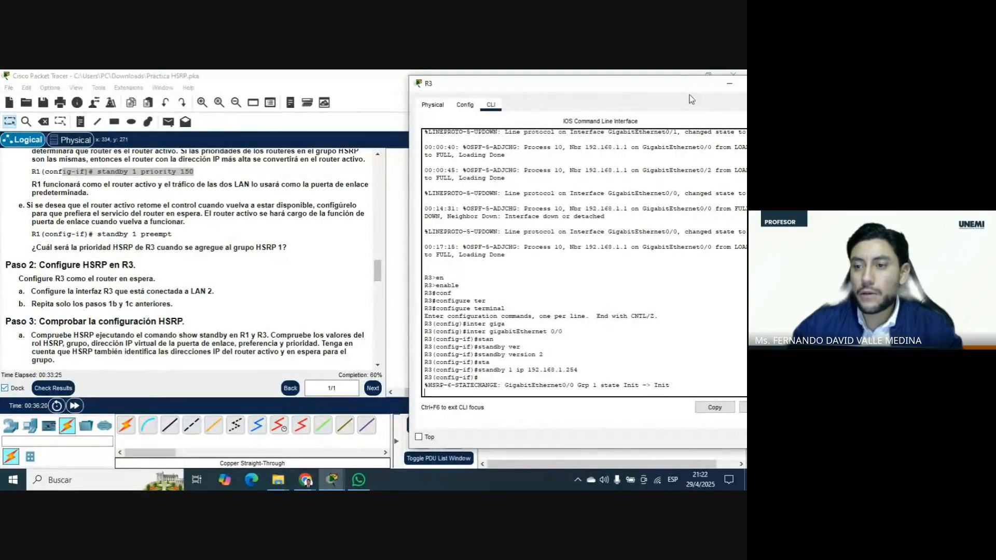
left_click_drag(667, 88, 510, 88)
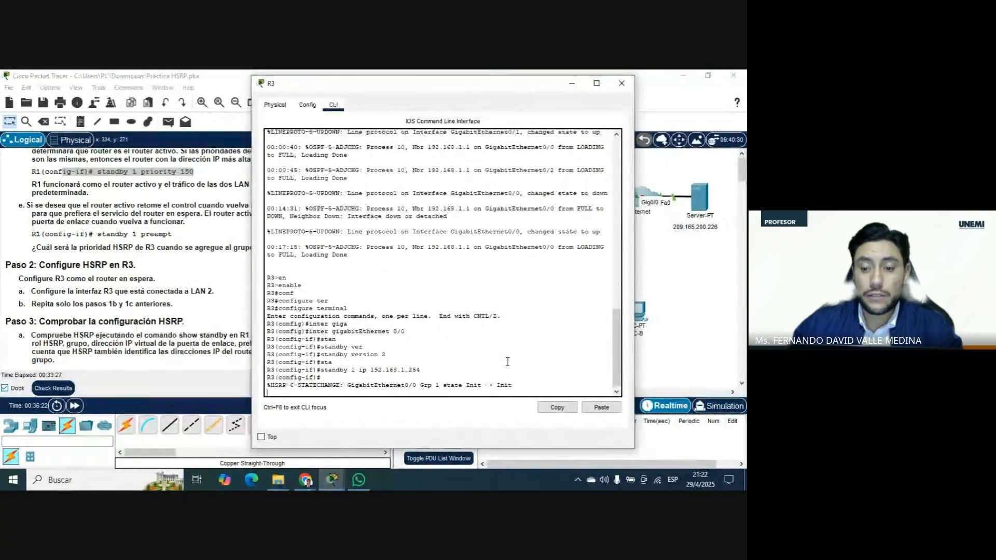
Leave configuration mode on R3 with the end command and close its window.
left_click(522, 386)
key("Return")
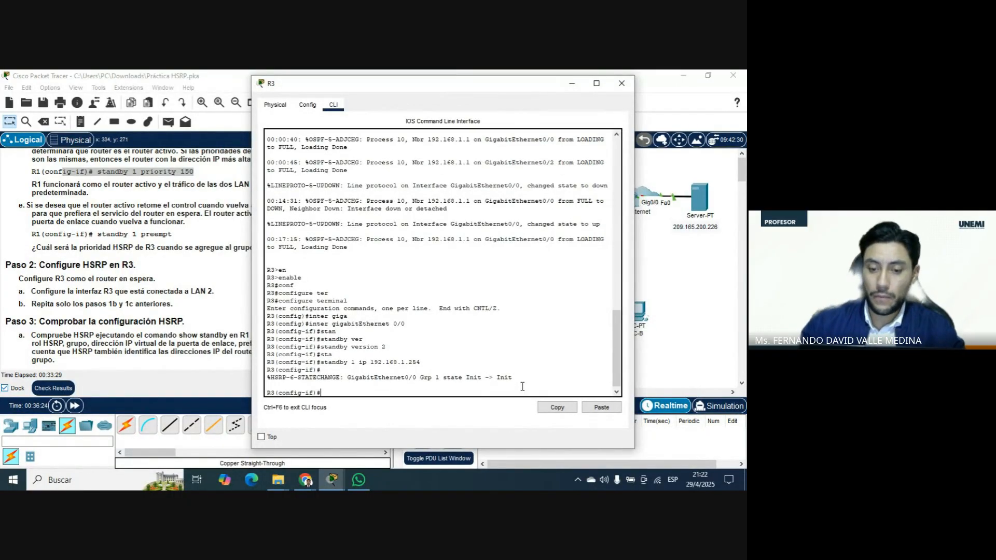
type("end")
key("Return")
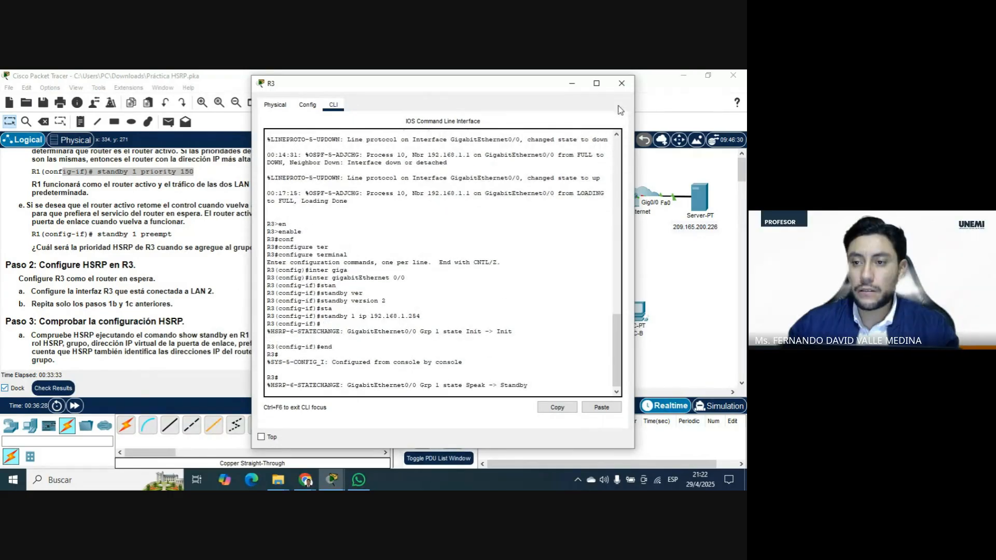
left_click(621, 83)
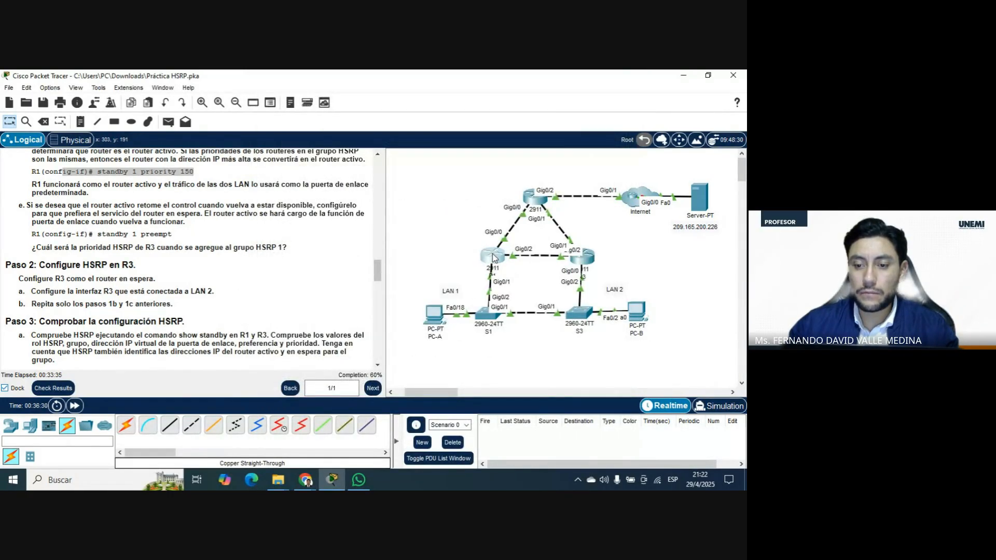
Open R1's command line and leave configuration mode with the end command.
left_click(493, 255)
type("end")
key("Return")
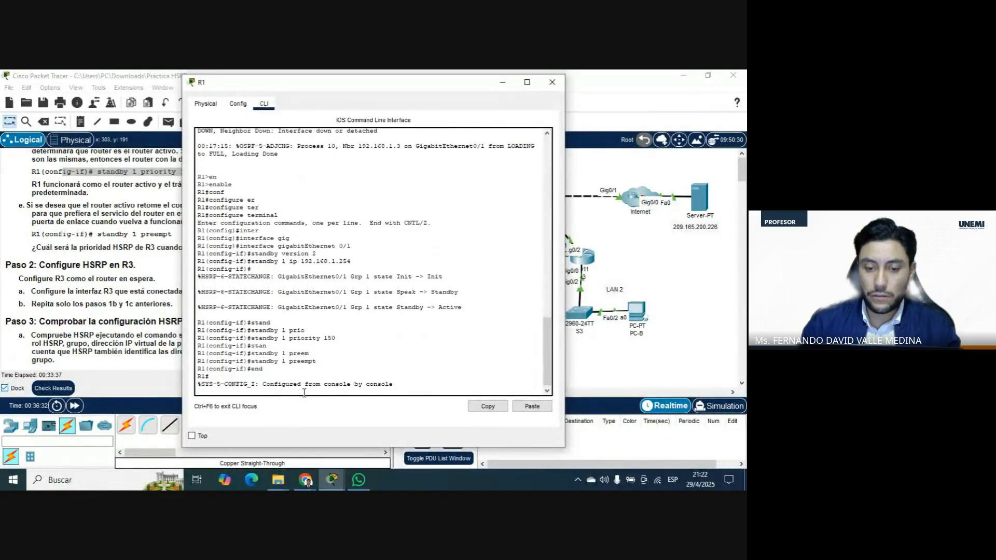
Run show standby on R1 to check its HSRP configuration.
type("sh")
key("Tab")
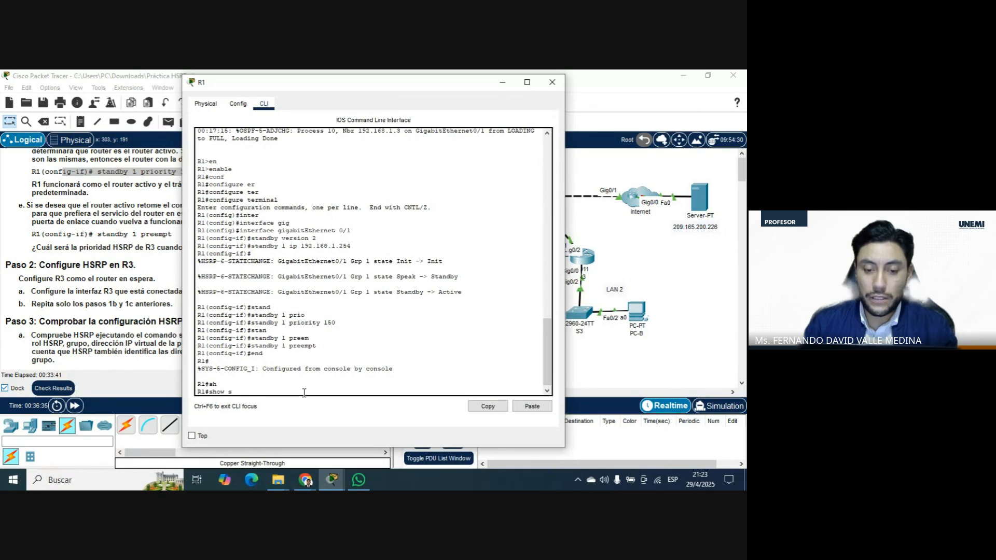
type("sta")
key("Tab")
type("nd")
key("Tab")
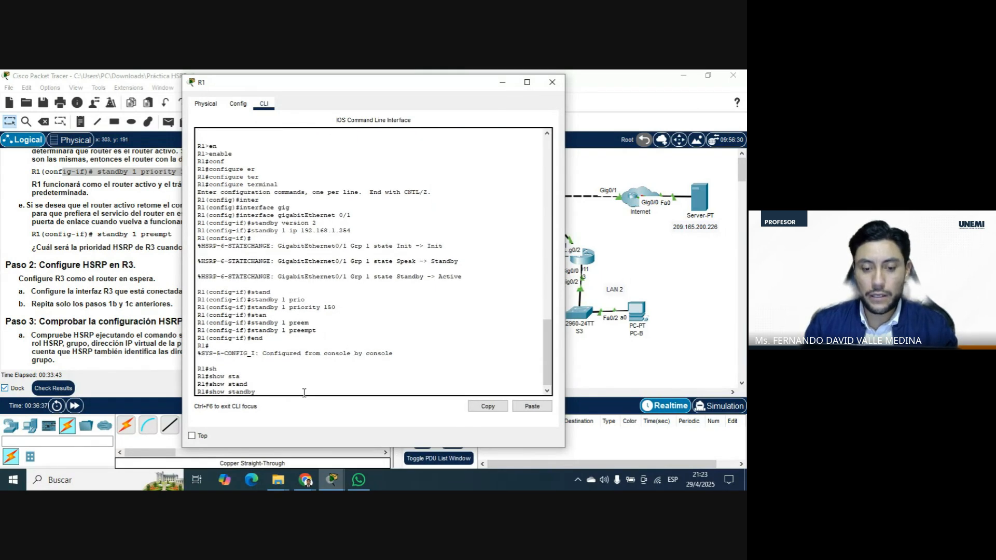
key("Return")
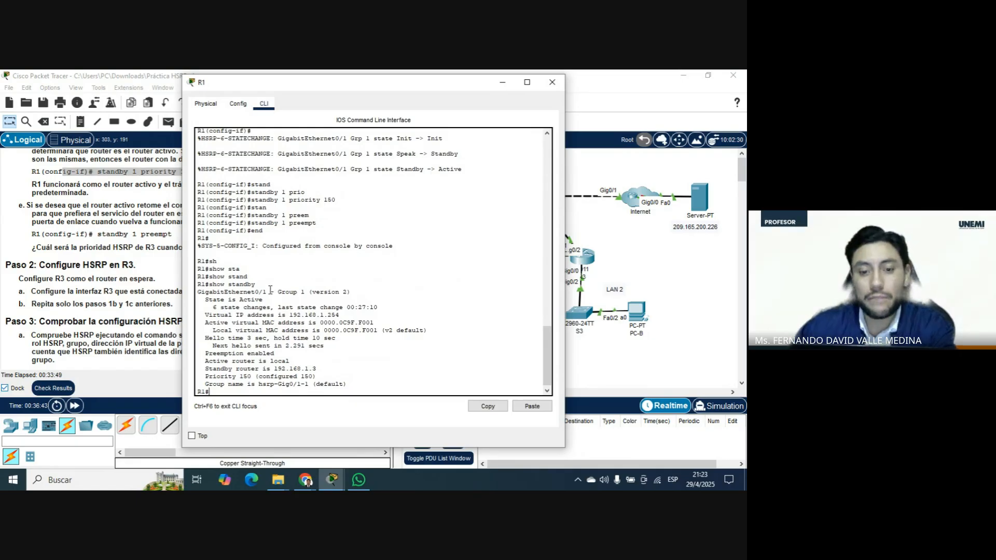
Examine the interface, HSRP group, version and router state in R1's show standby output.
left_click_drag(268, 291, 197, 292)
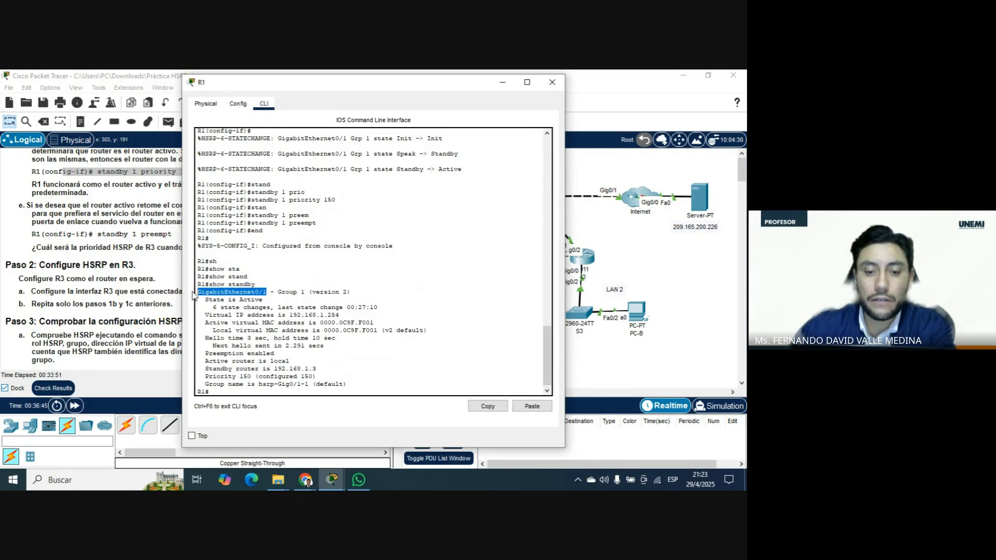
left_click_drag(448, 85, 307, 91)
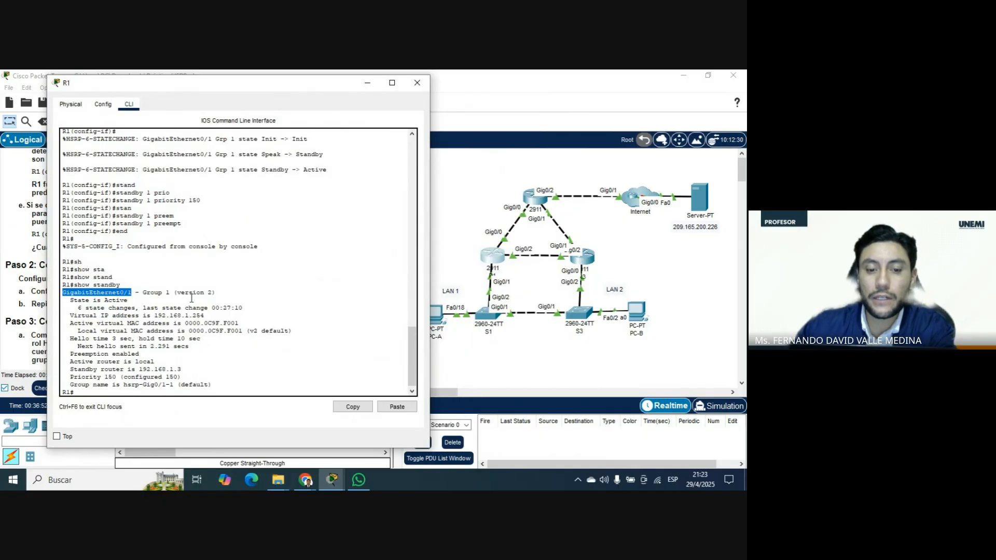
left_click_drag(174, 293, 142, 294)
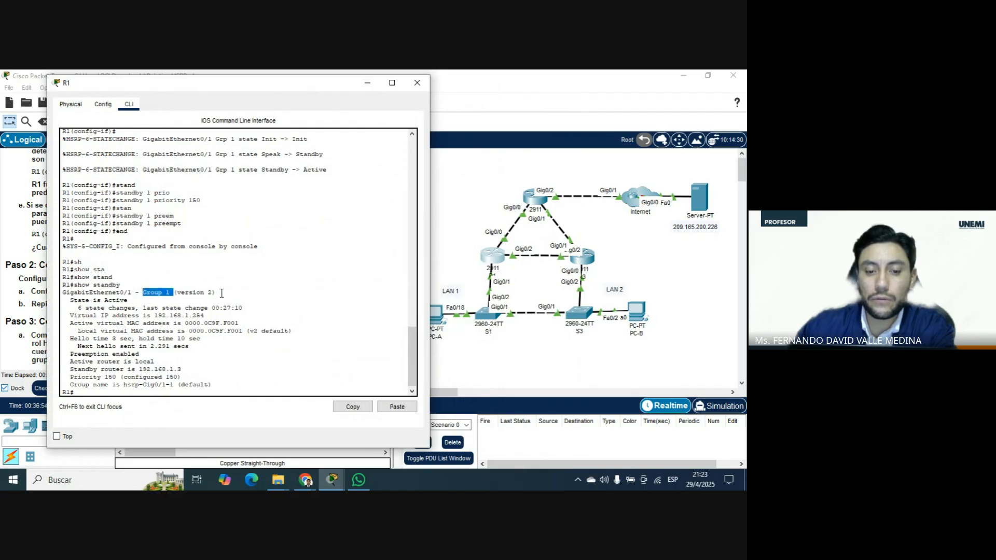
left_click_drag(216, 293, 126, 285)
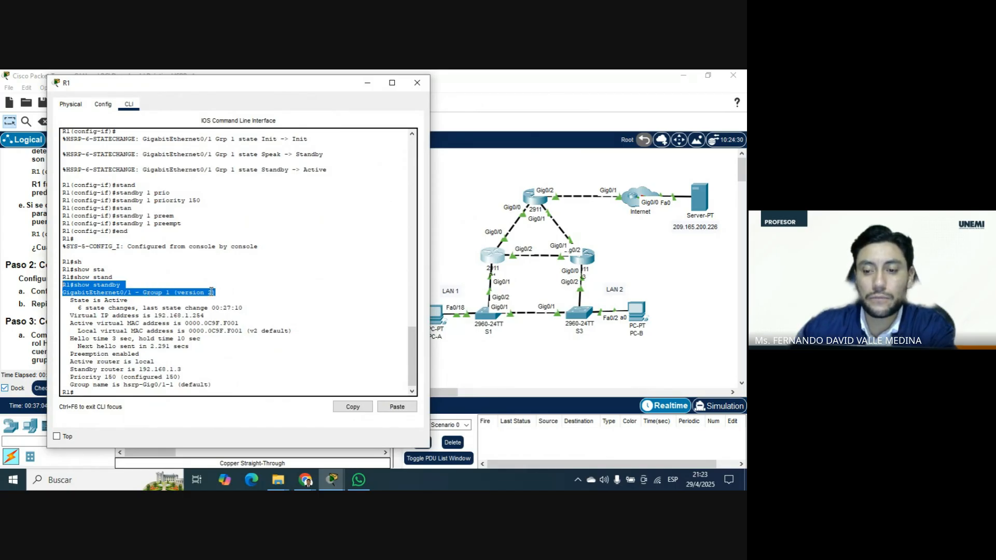
left_click_drag(129, 300, 70, 301)
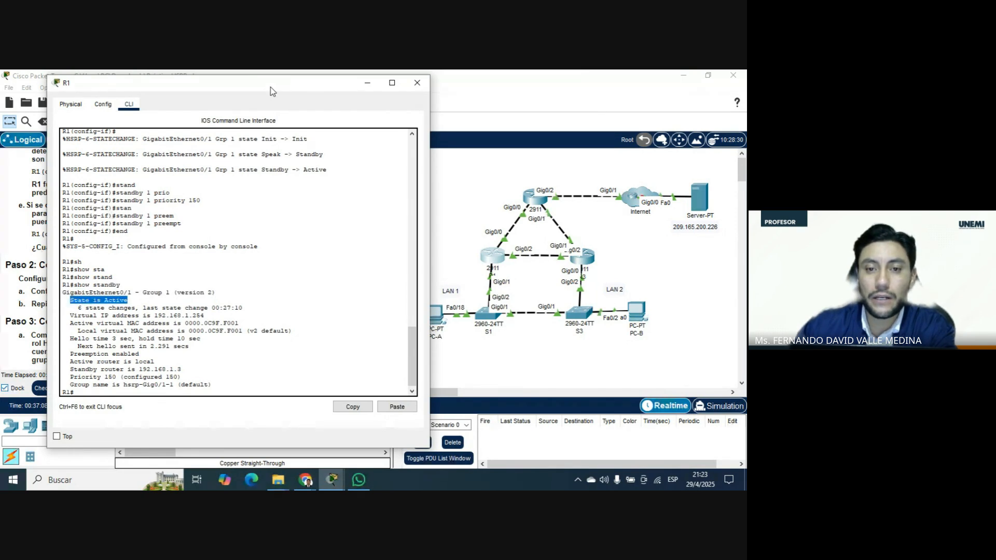
Check the state change count in R1's output against the earlier HSRP state change messages in the console.
left_click_drag(270, 86, 247, 83)
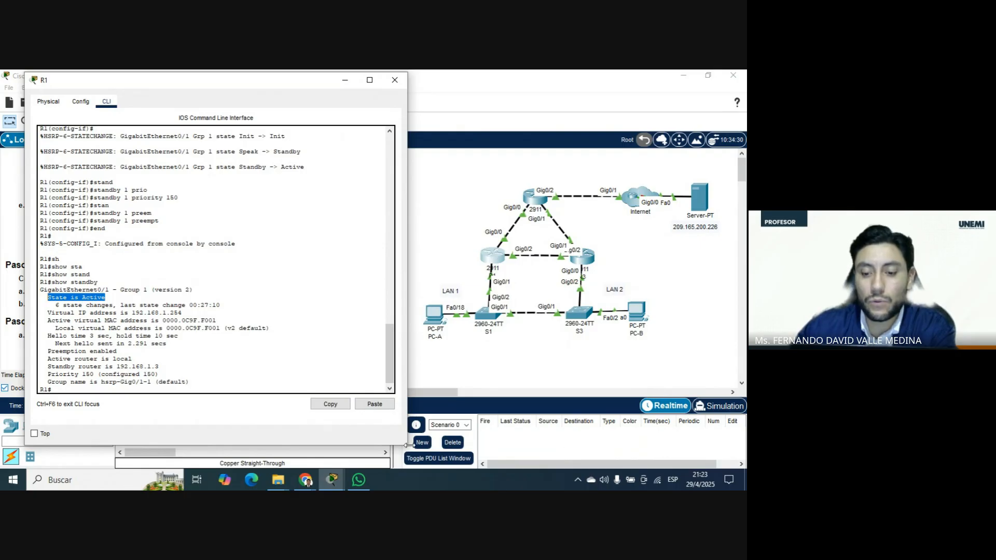
left_click_drag(407, 446, 417, 464)
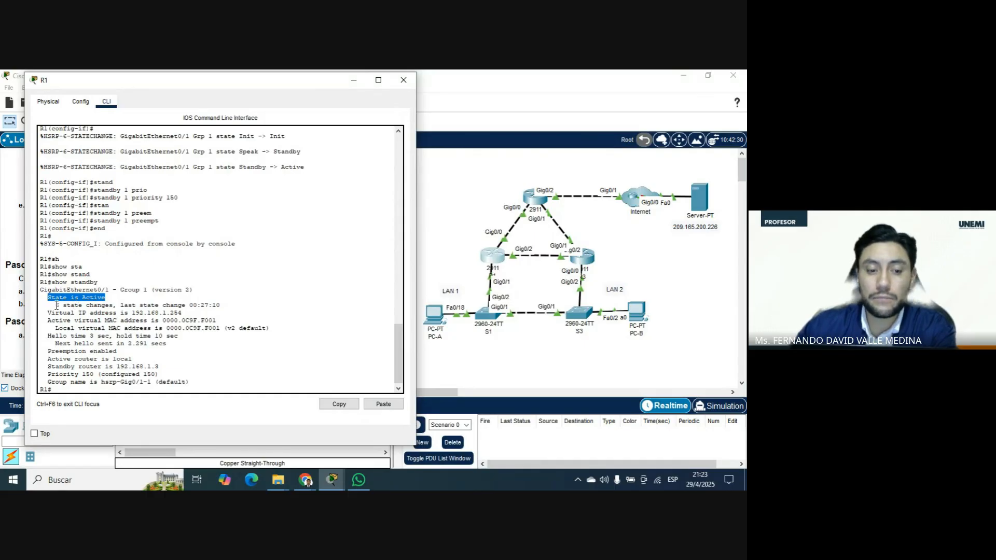
left_click_drag(56, 306, 222, 305)
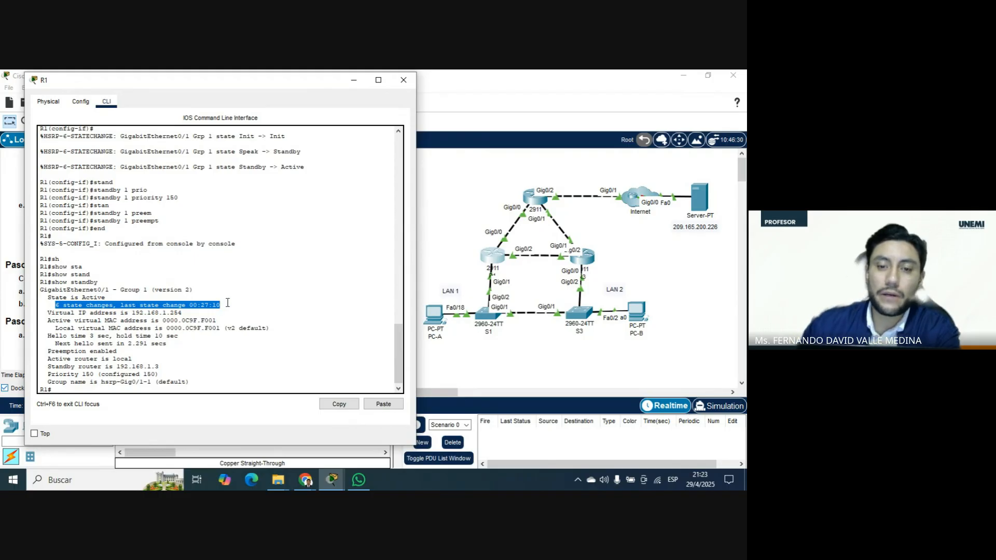
scroll(240, 275, "up", 2)
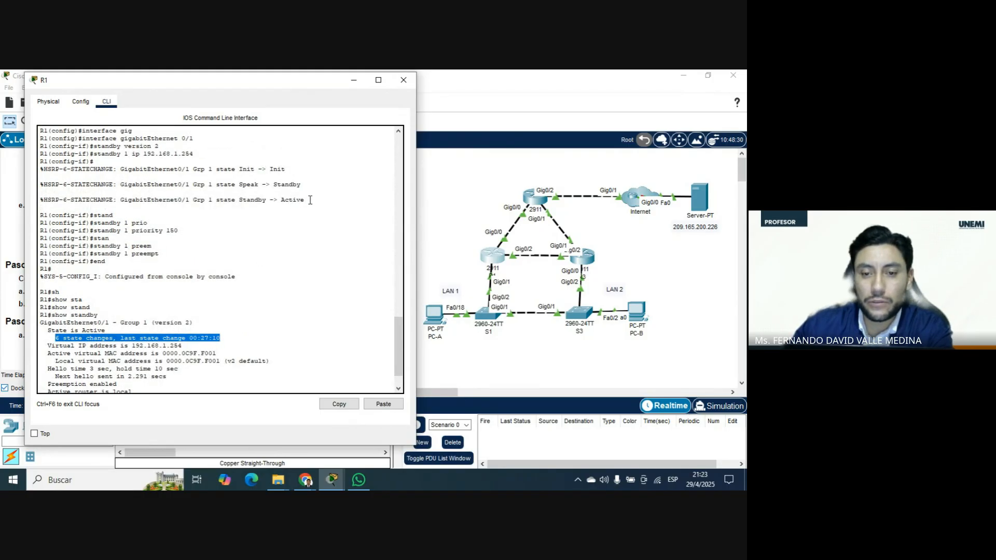
left_click_drag(311, 199, 151, 169)
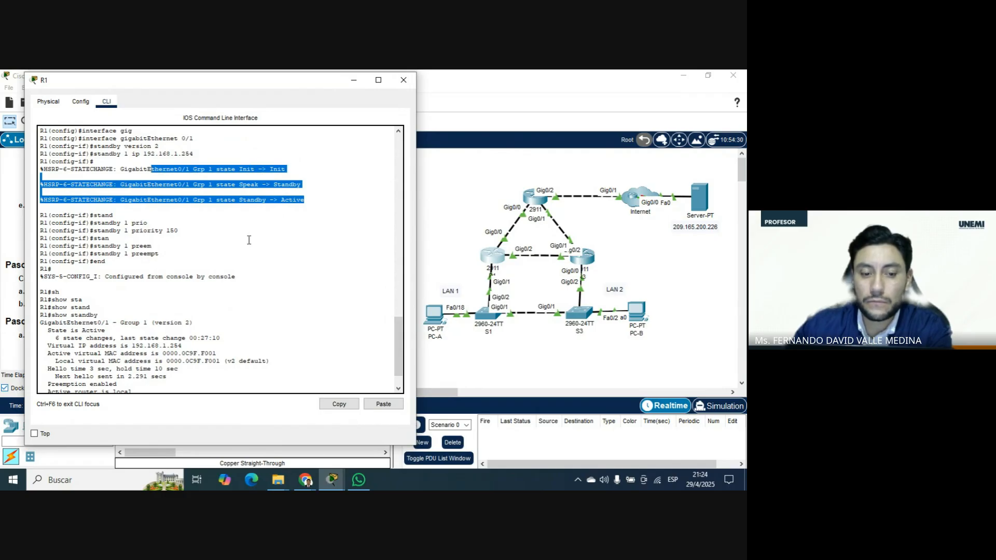
scroll(254, 244, "down", 2)
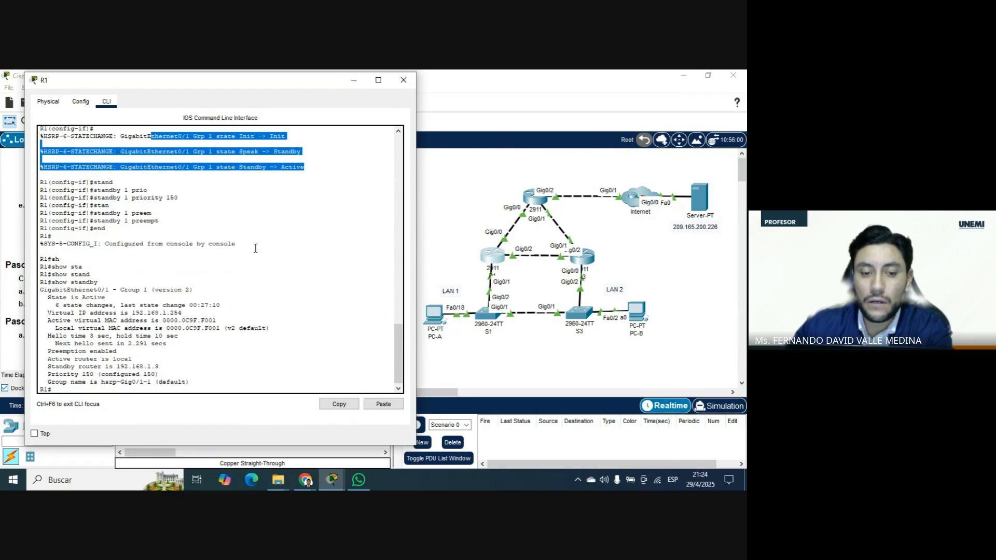
Examine the virtual IP address, virtual MAC addresses, and hello and hold times in R1's show standby output.
left_click(188, 312)
left_click_drag(187, 311, 47, 313)
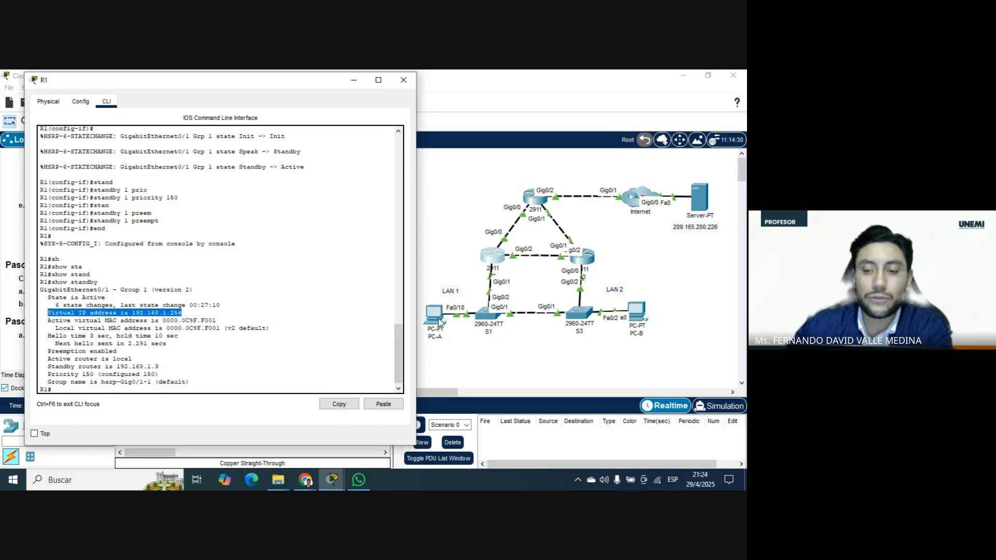
left_click_drag(270, 328, 49, 320)
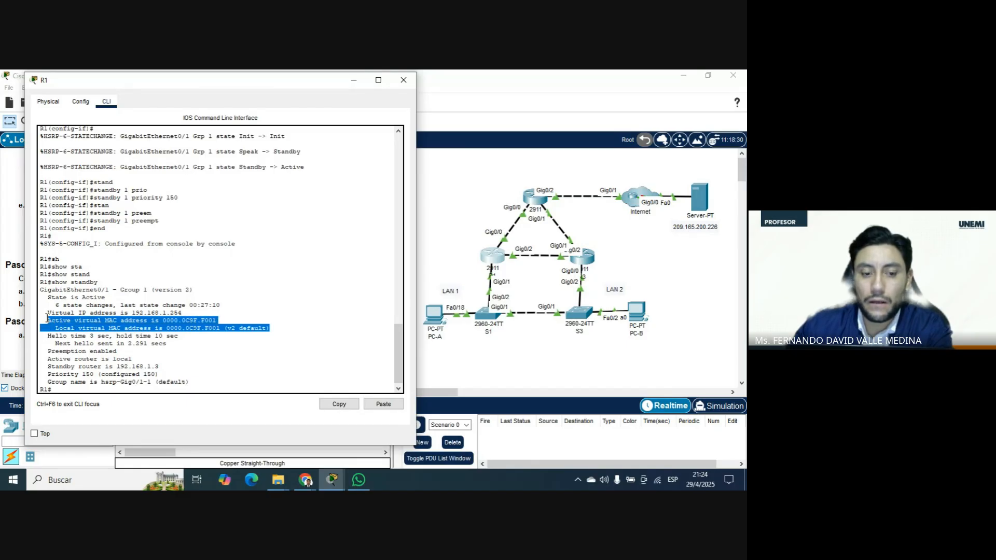
scroll(127, 330, "down", 1)
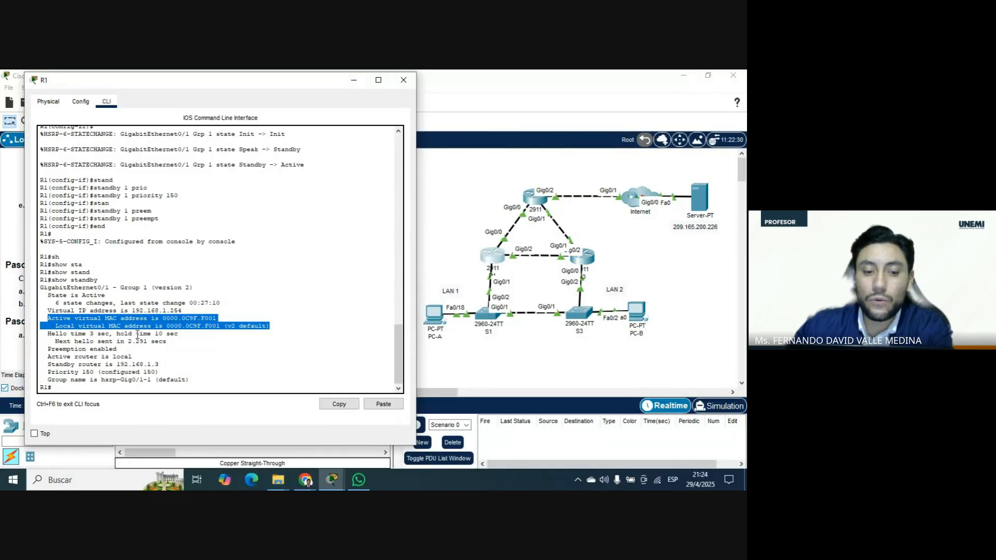
left_click_drag(174, 335, 49, 334)
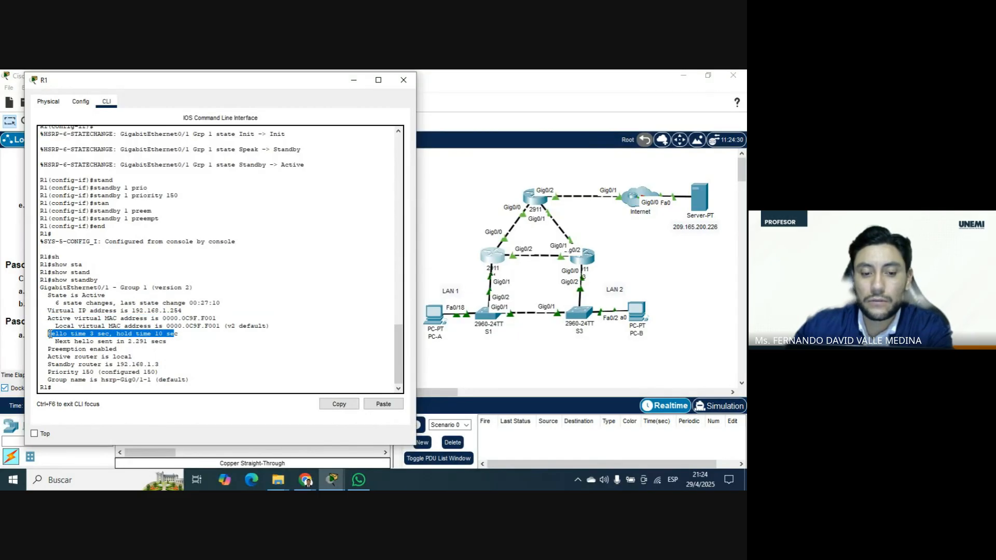
left_click_drag(190, 335, 48, 334)
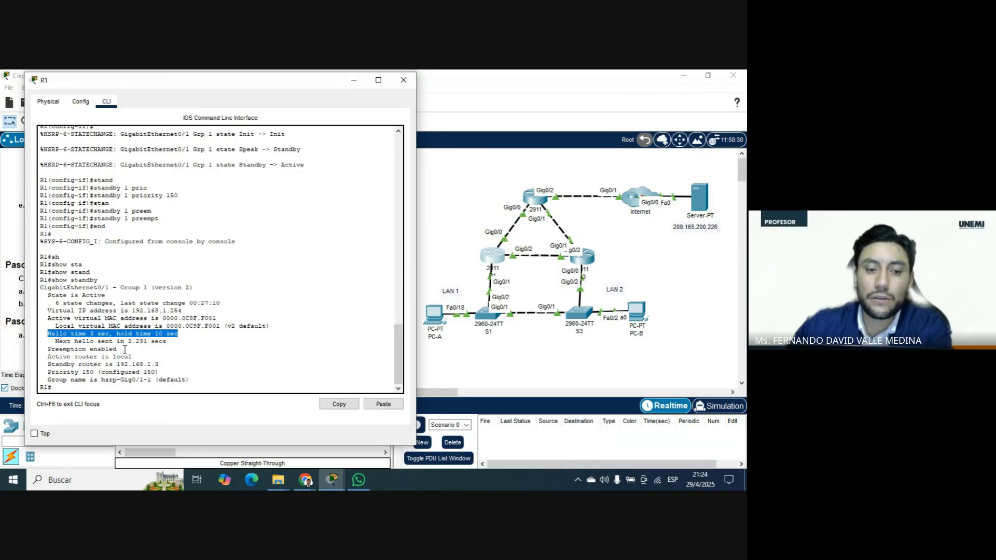
Review R1's state, preemption, active router and priority, and compare the standby router's address with R3's G0/0 entry in the addressing table.
left_click_drag(106, 295, 47, 295)
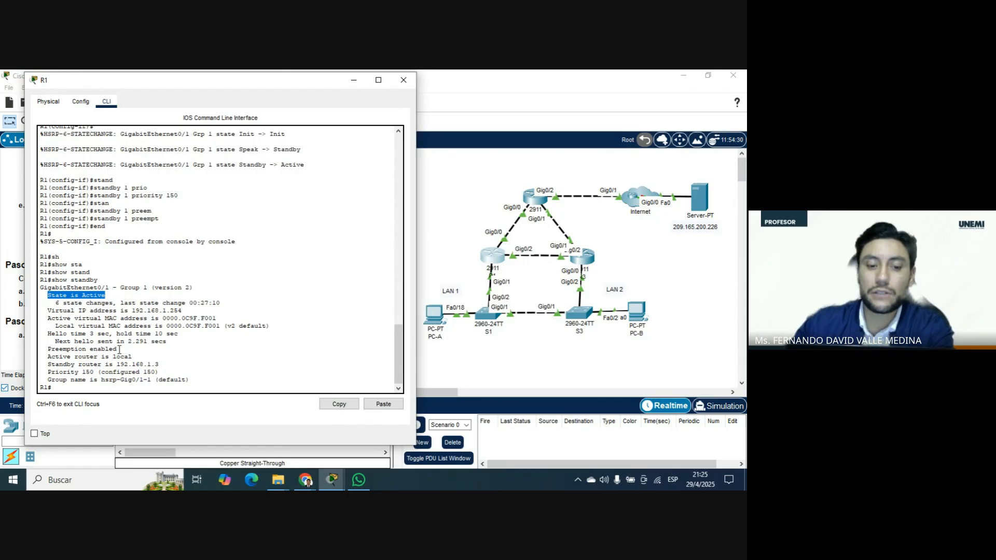
left_click_drag(119, 349, 57, 342)
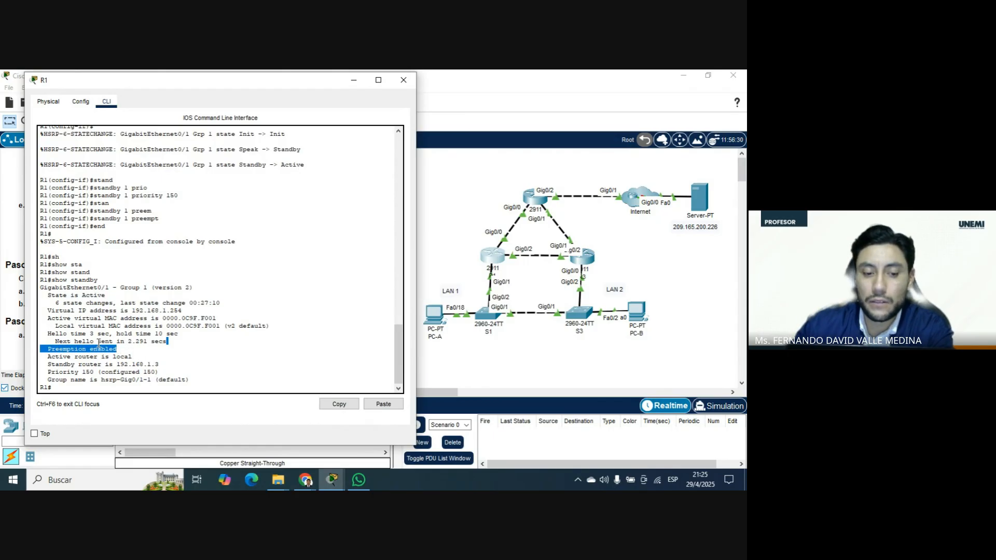
left_click_drag(135, 354, 41, 355)
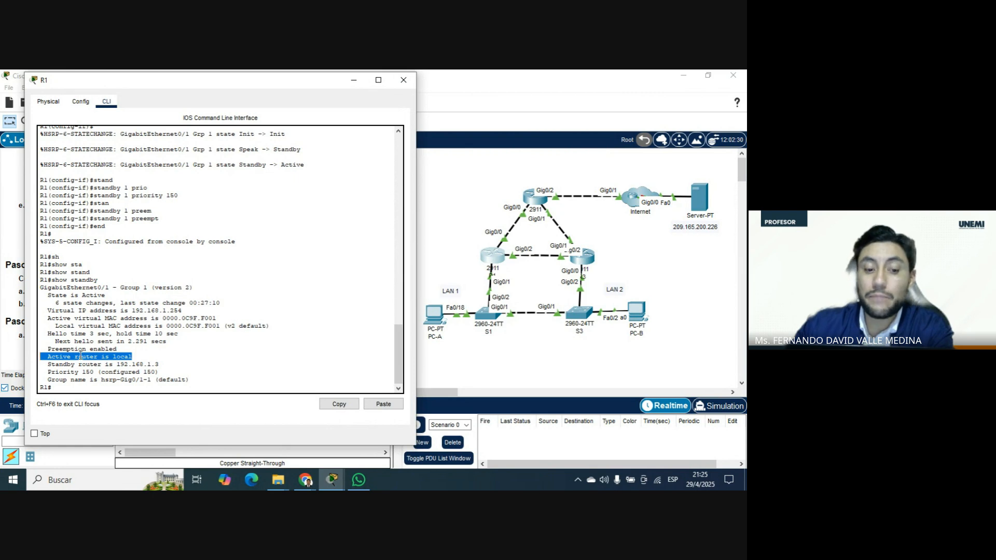
left_click_drag(159, 364, 47, 364)
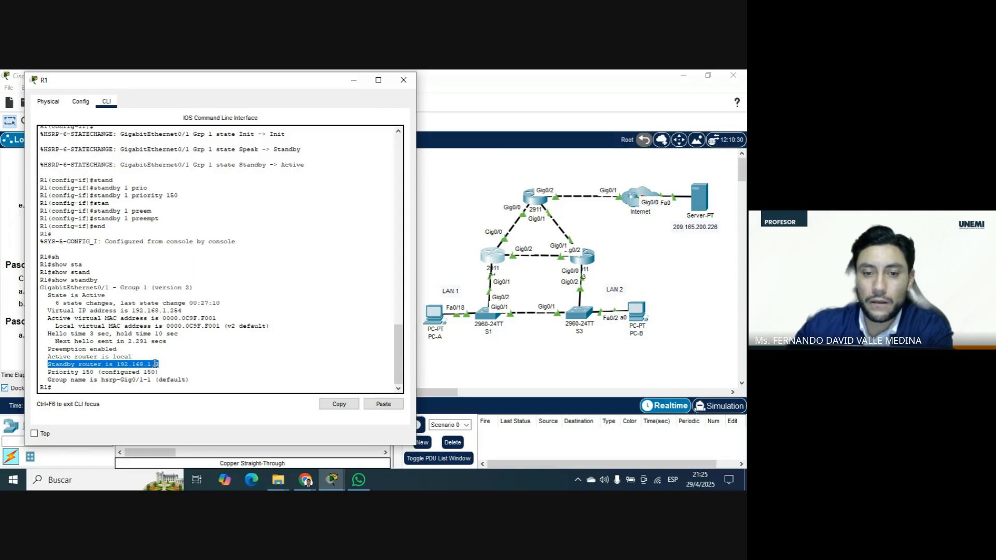
left_click_drag(261, 87, 619, 87)
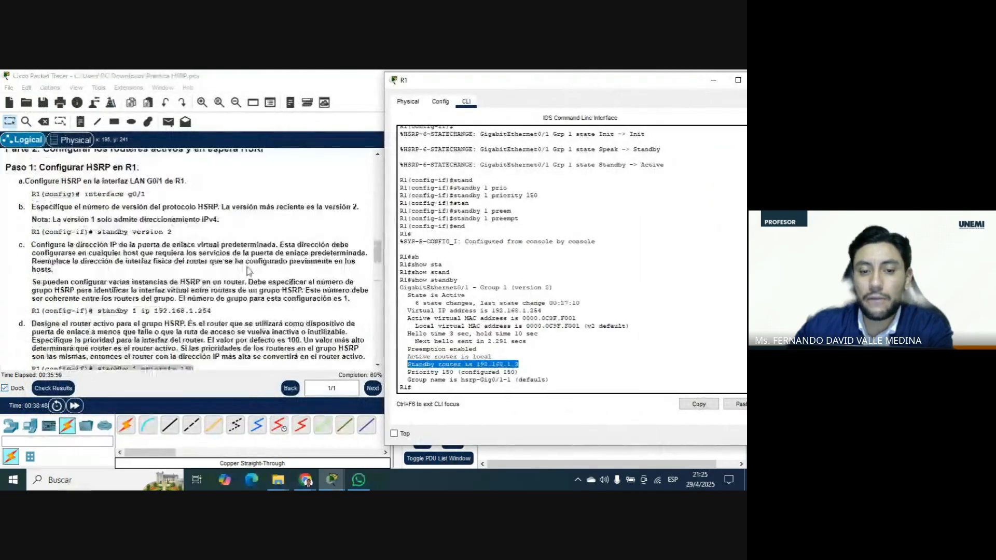
scroll(247, 271, "up", 15)
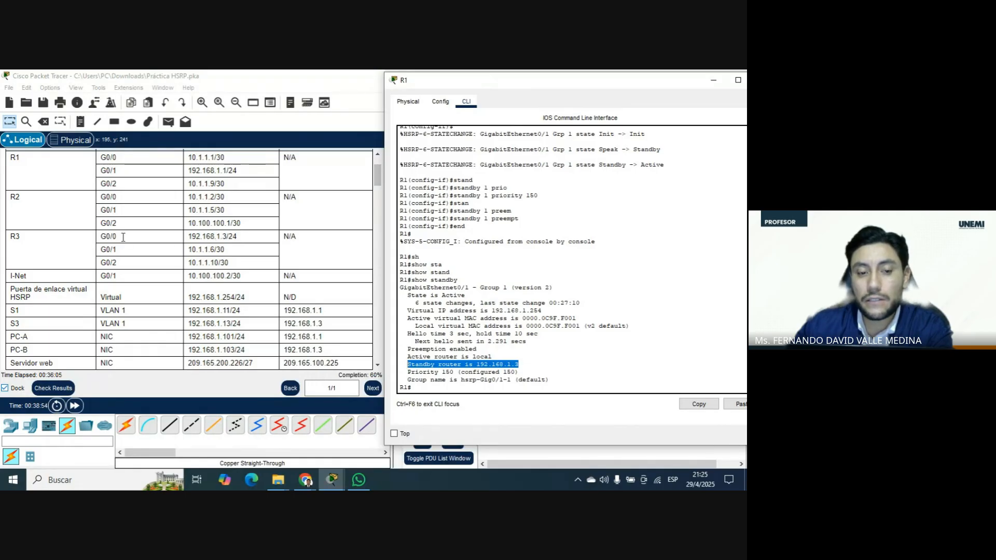
left_click_drag(577, 82, 207, 84)
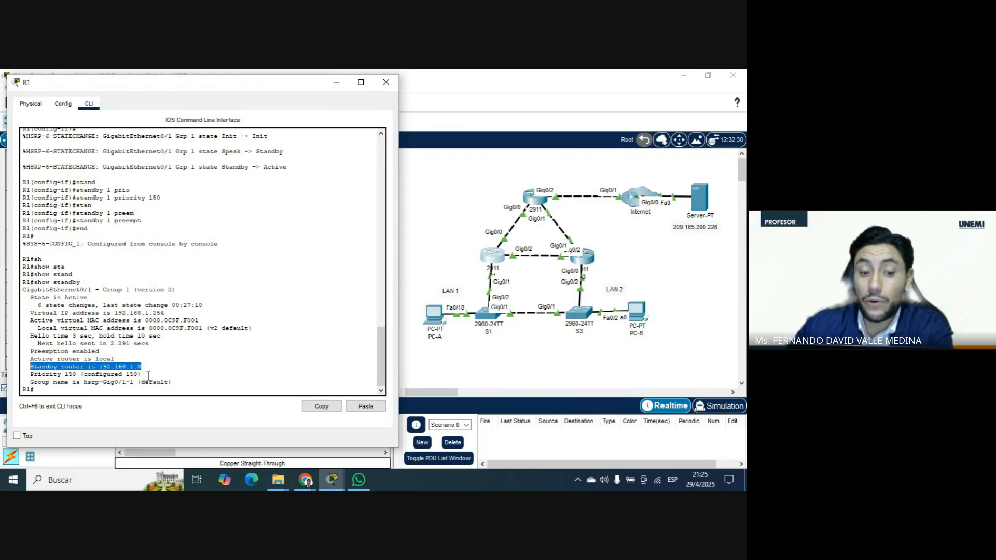
left_click_drag(148, 374, 27, 375)
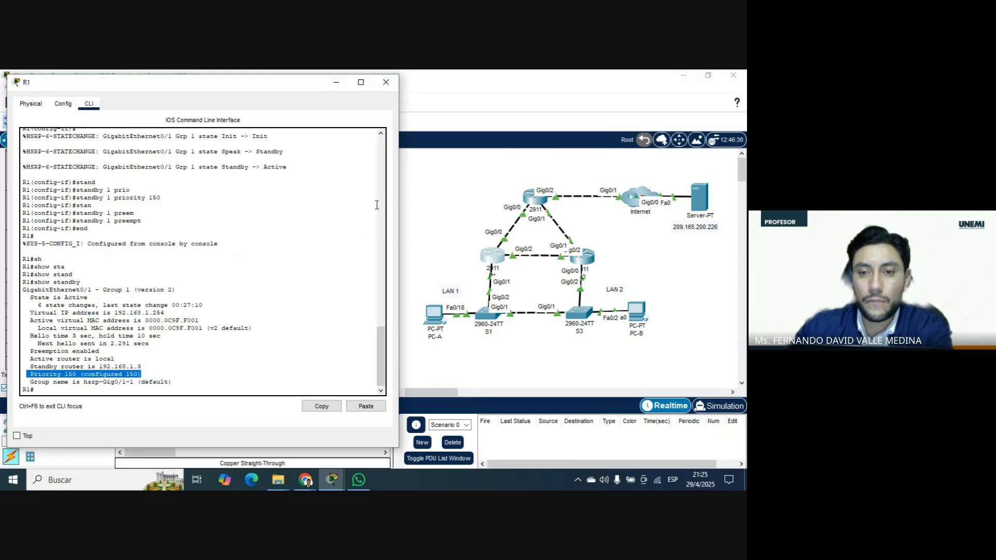
Close R1's window and return to the show standby example for R1 in Paso 3 of the instructions.
left_click(389, 88)
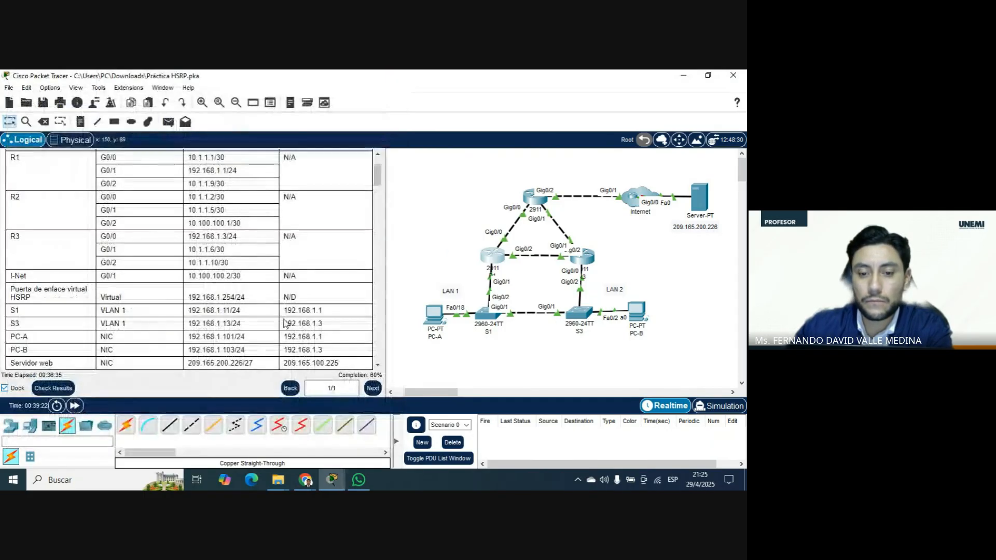
scroll(328, 289, "down", 10)
scroll(328, 289, "down", 15)
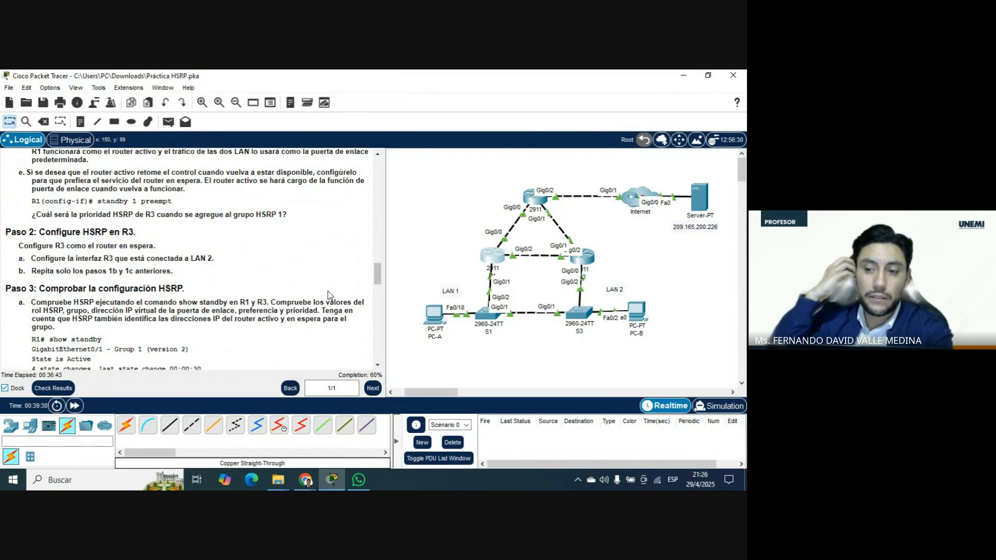
scroll(332, 294, "down", 3)
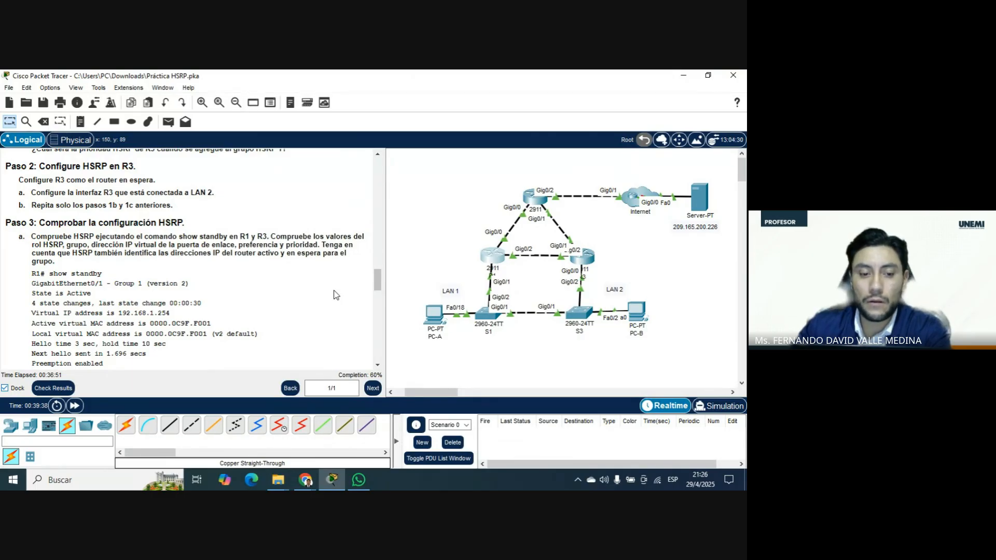
scroll(336, 295, "down", 1)
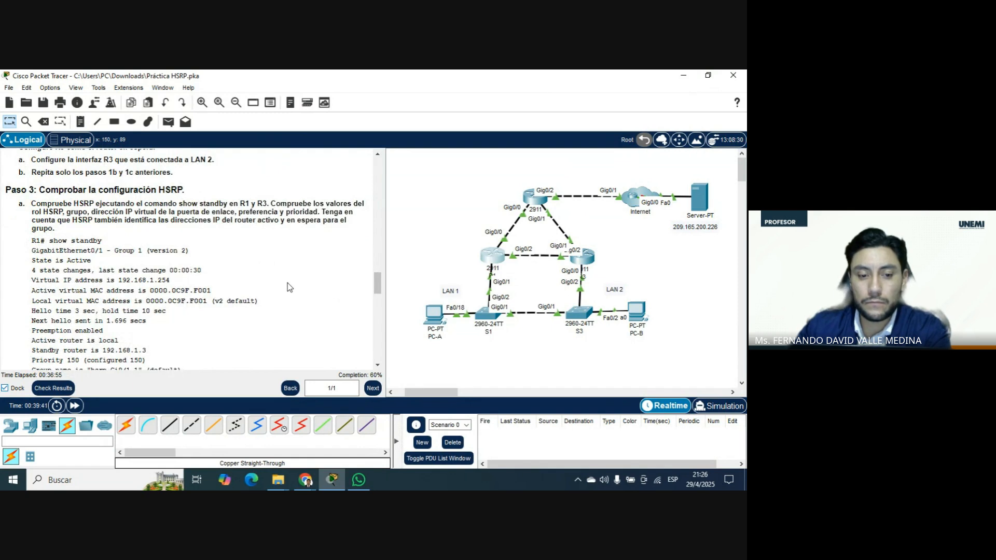
Read the R1 and R3 show standby examples, the HSRP questions and the show standby brief instructions in Paso 3.
scroll(288, 285, "down", 1)
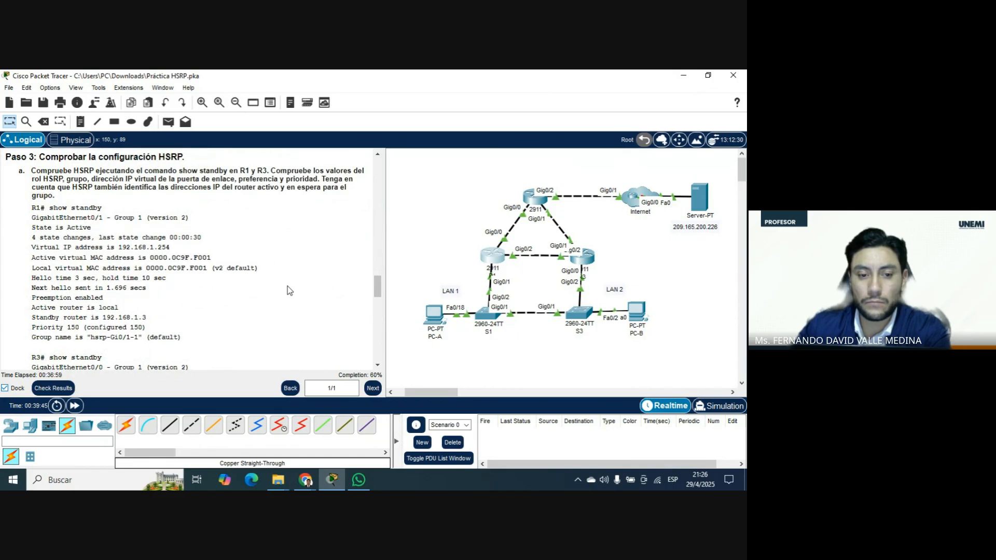
scroll(290, 284, "down", 7)
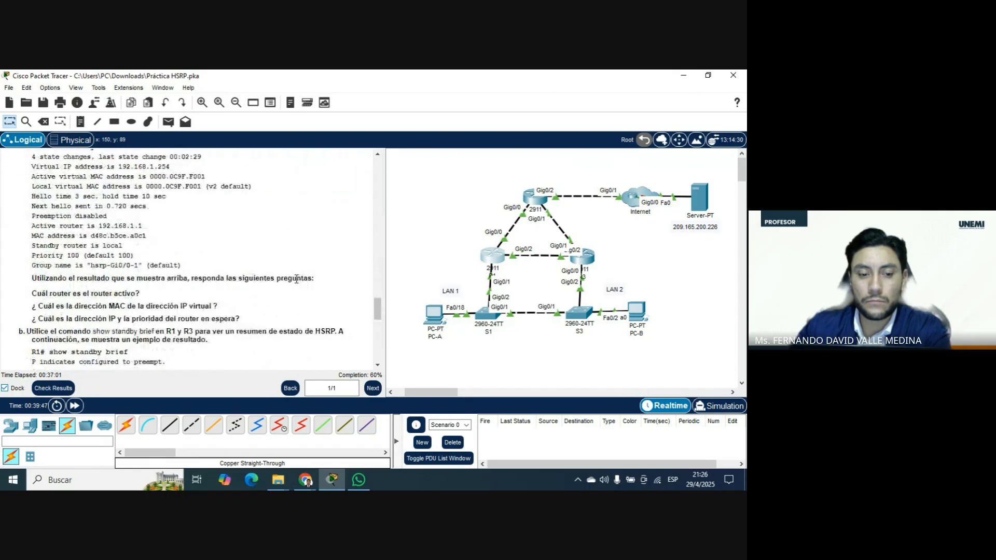
scroll(296, 279, "down", 2)
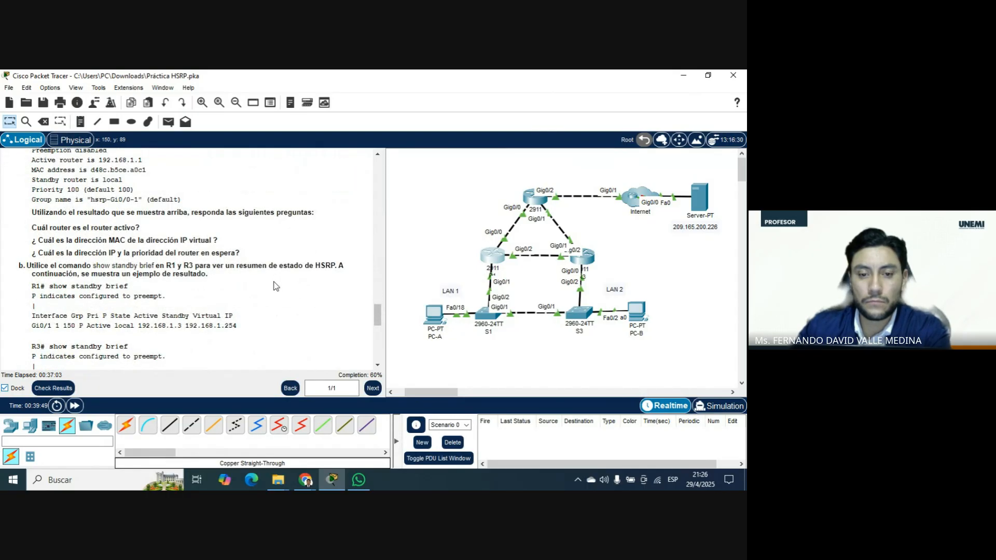
scroll(276, 286, "down", 1)
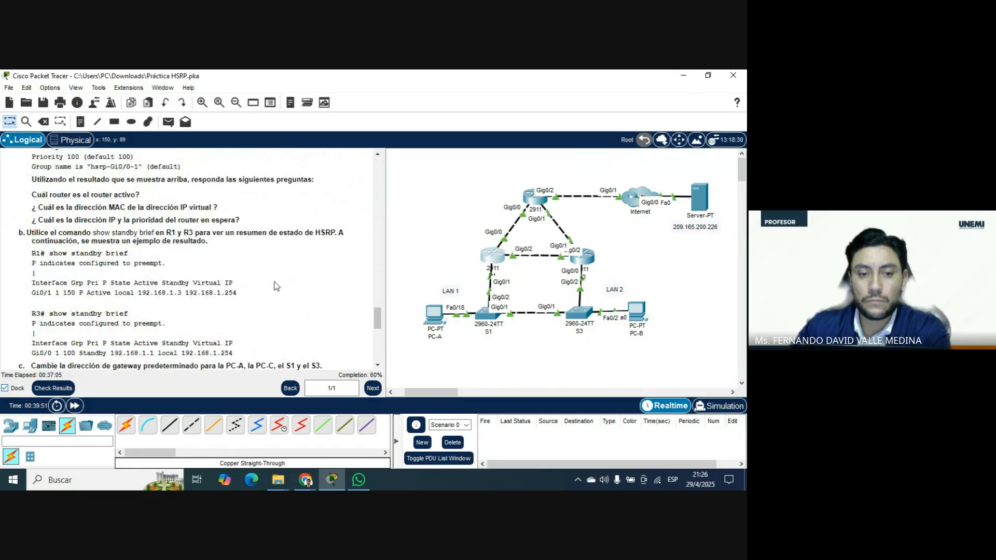
scroll(276, 286, "up", 1)
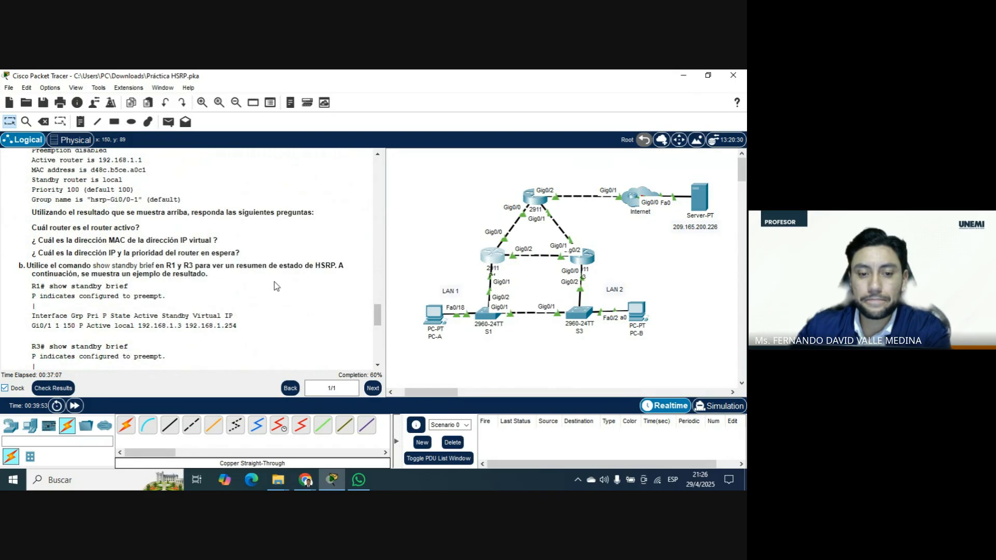
scroll(276, 287, "up", 1)
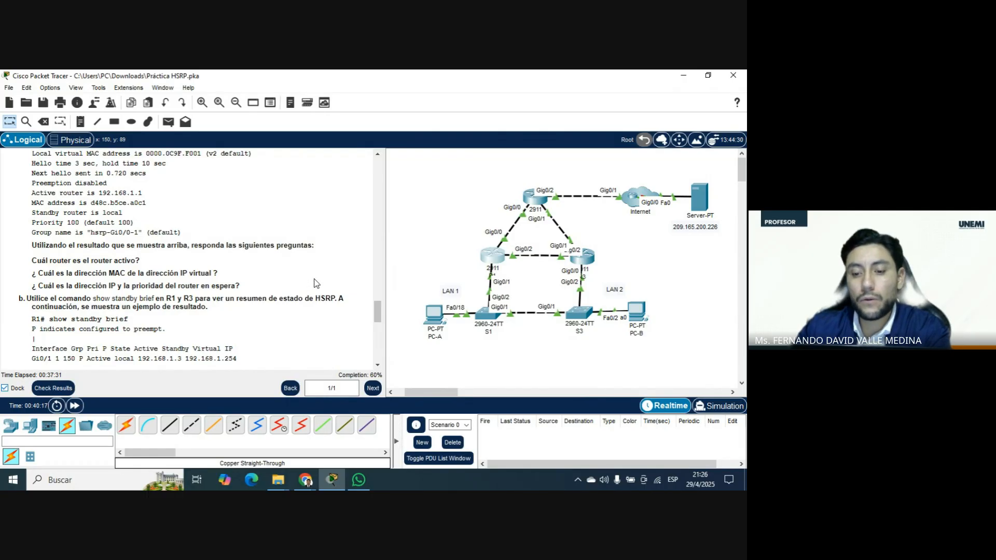
Check the Google Meet call in Chrome, and return to the HSRP activity in Packet Tracer.
left_click(305, 479)
left_click(269, 446)
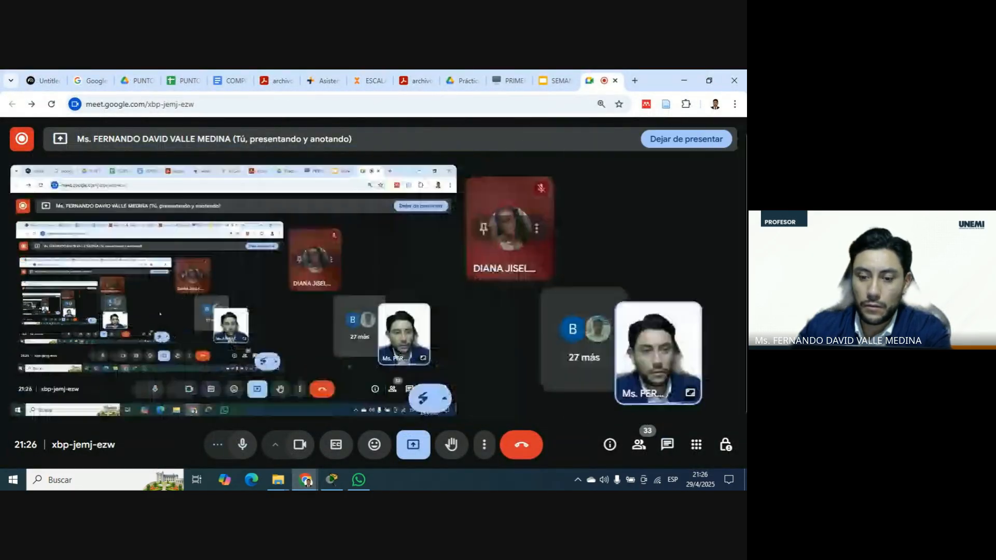
left_click(305, 479)
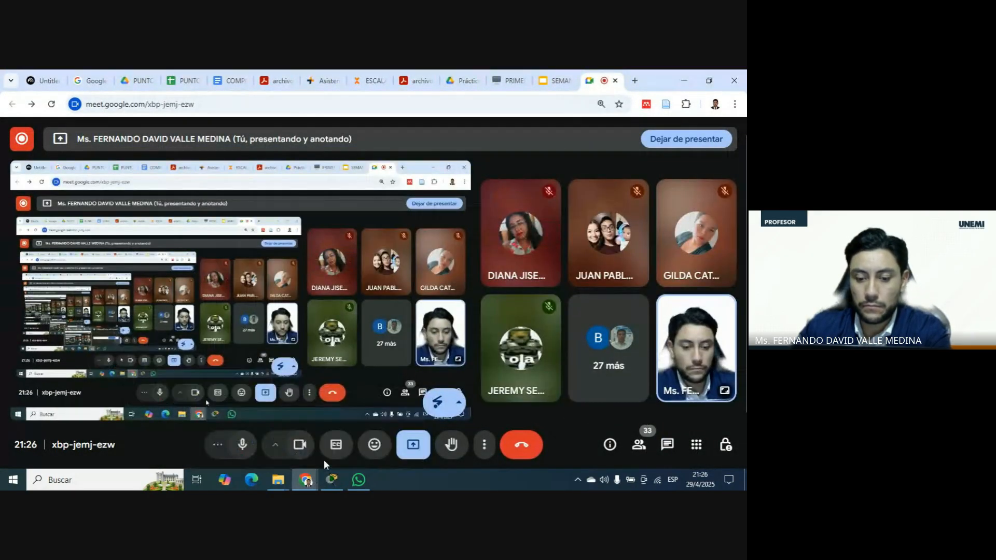
left_click(332, 480)
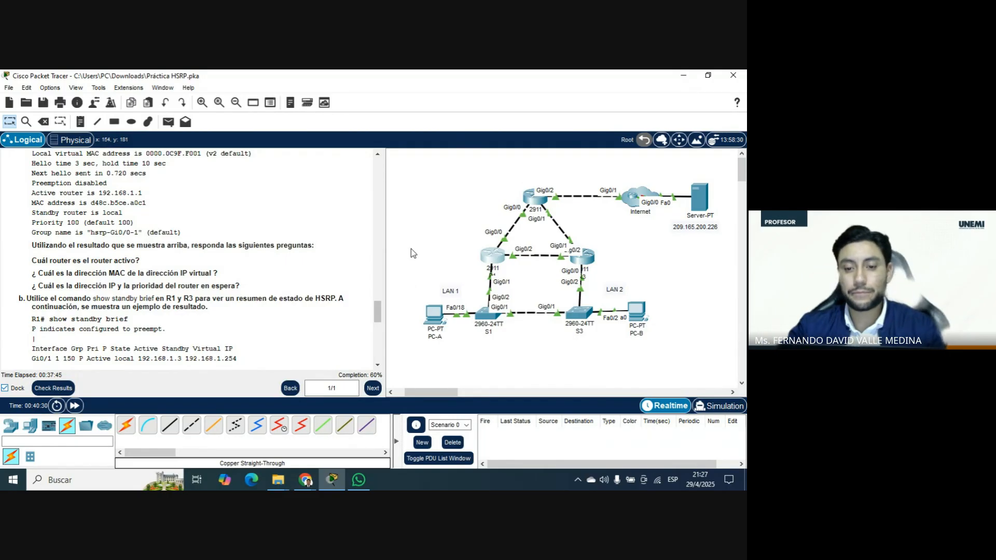
Open R3's command line and run show standby from privileged EXEC mode.
left_click(583, 262)
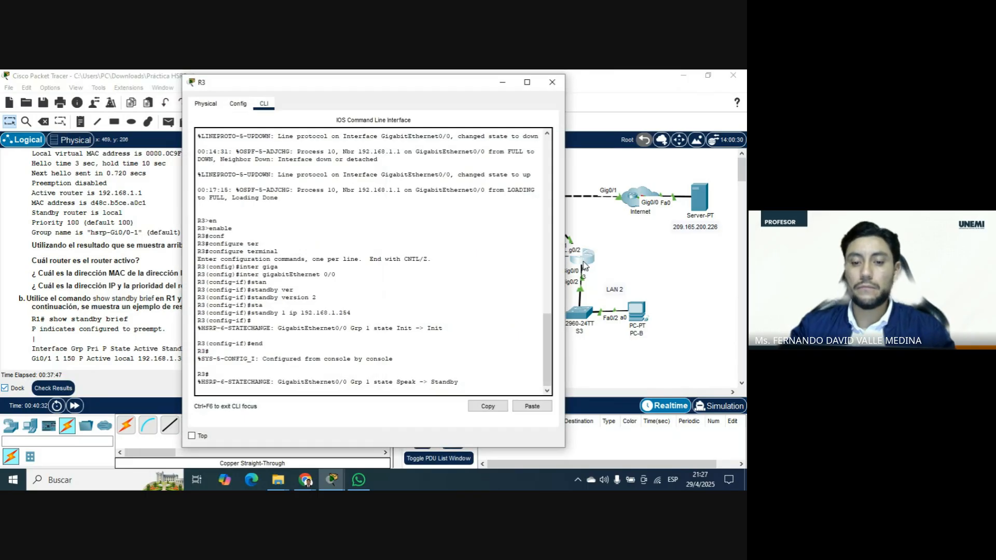
key("Return")
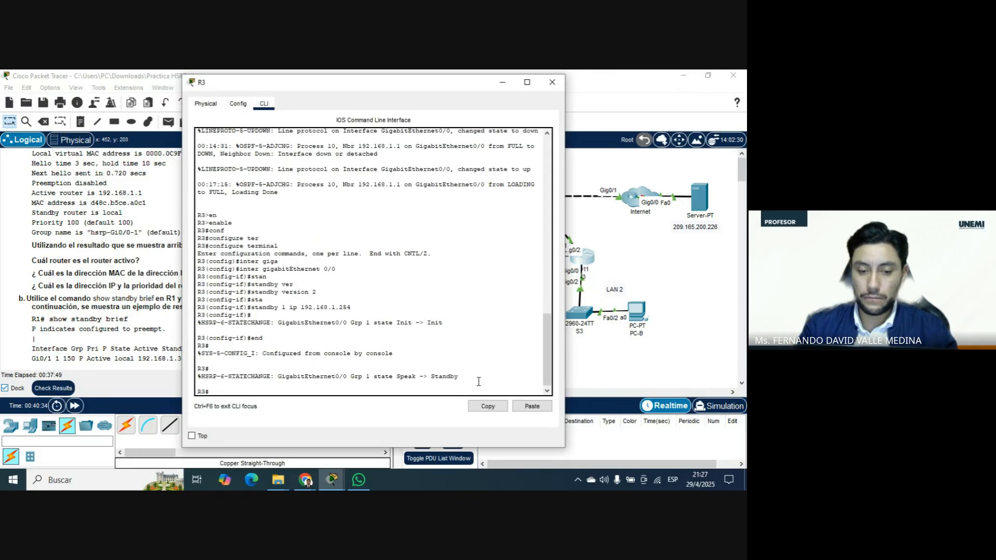
type("sh")
key("Tab")
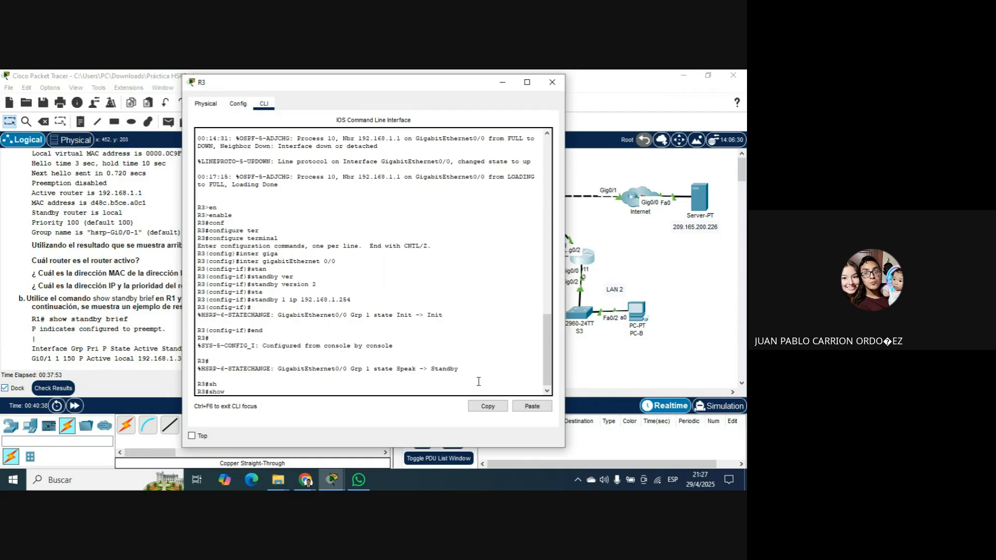
type("s")
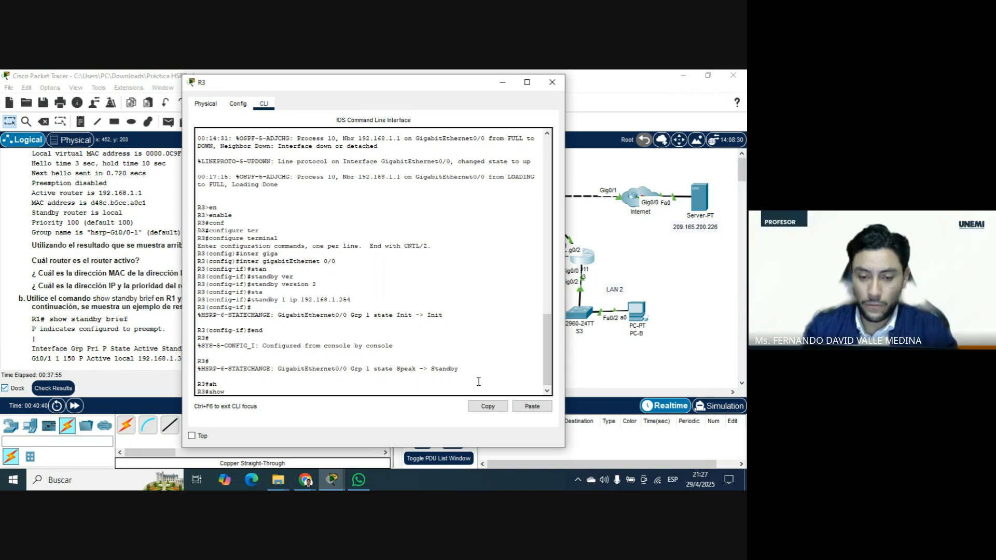
type("tand")
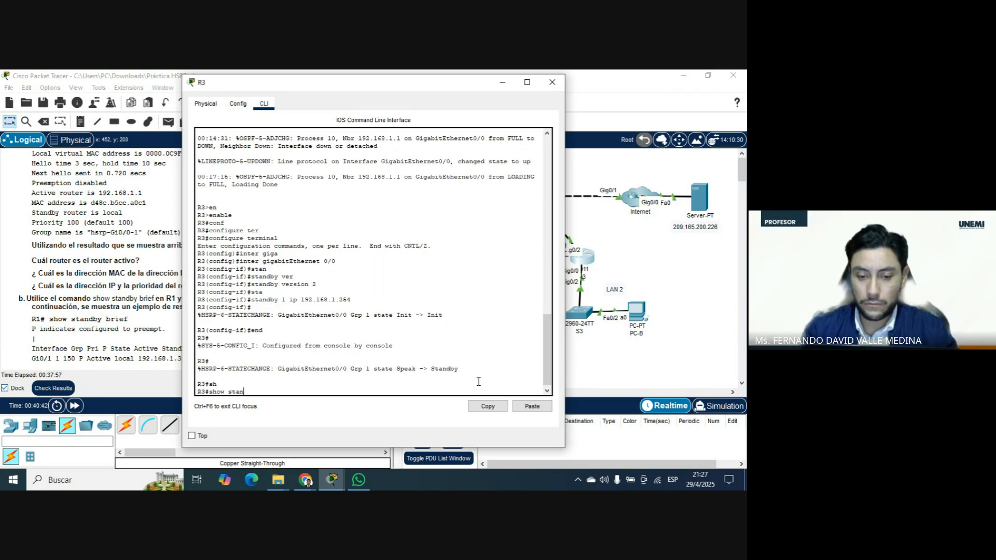
key("Tab")
key("Return")
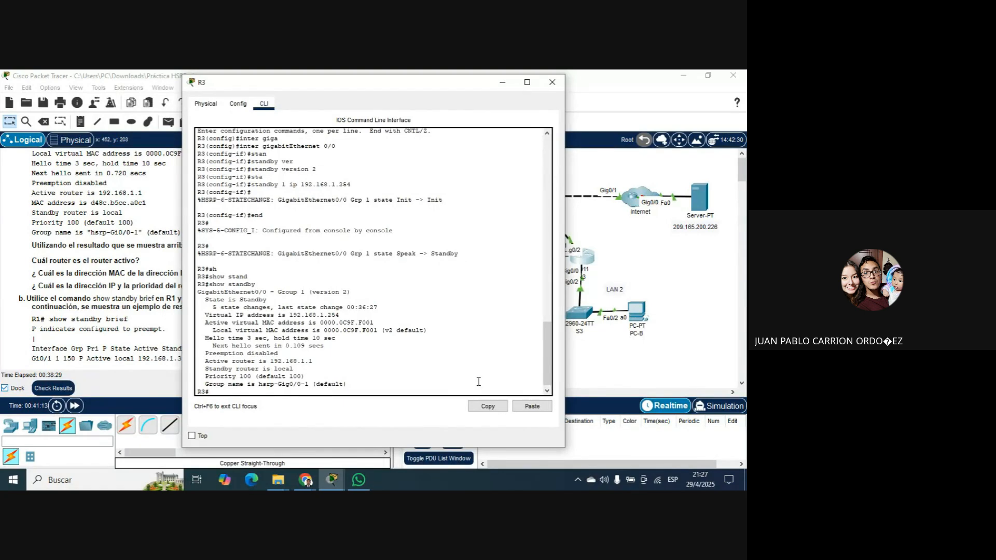
Examine the priority, active router address and HSRP state in R3's show standby output, keeping the router topology in view.
left_click_drag(305, 377, 259, 376)
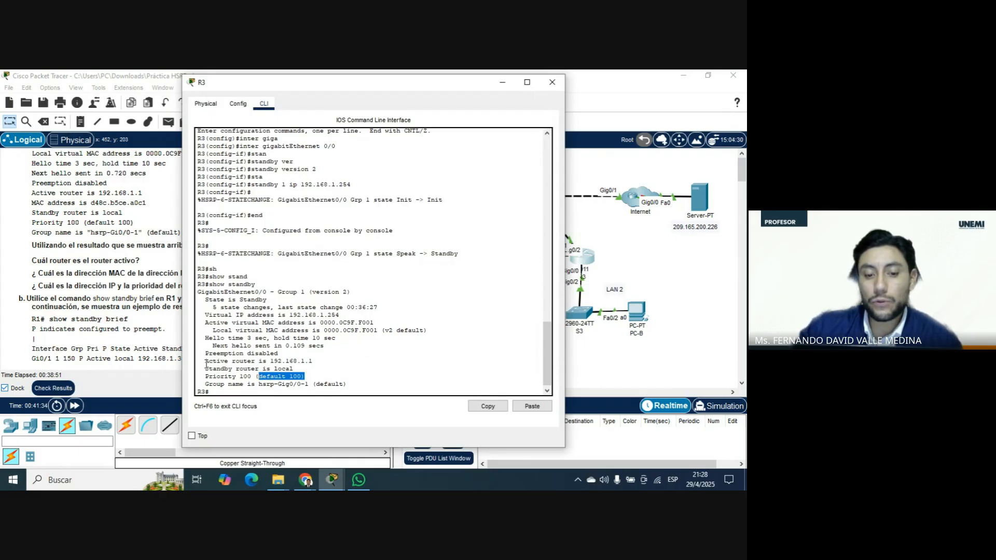
left_click_drag(206, 362, 314, 361)
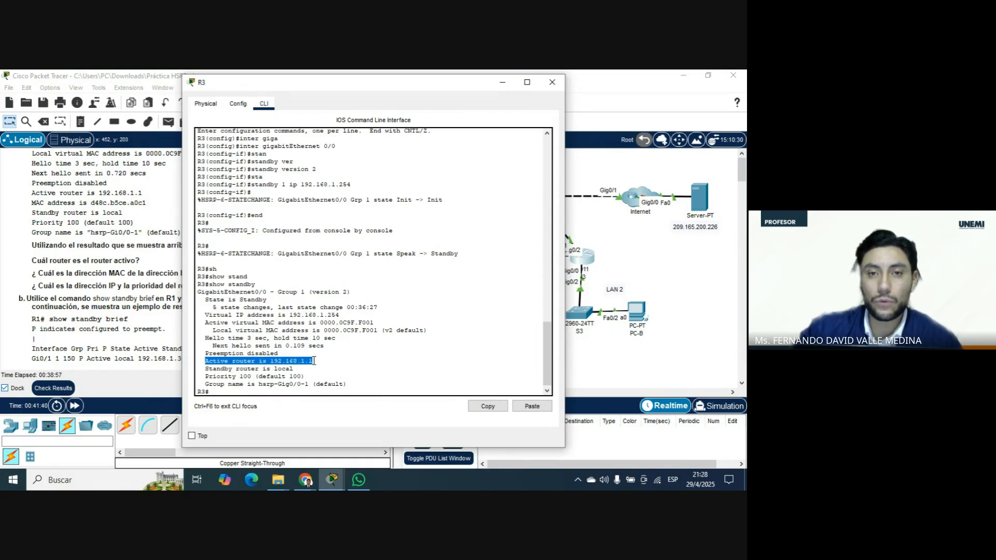
left_click_drag(447, 85, 345, 89)
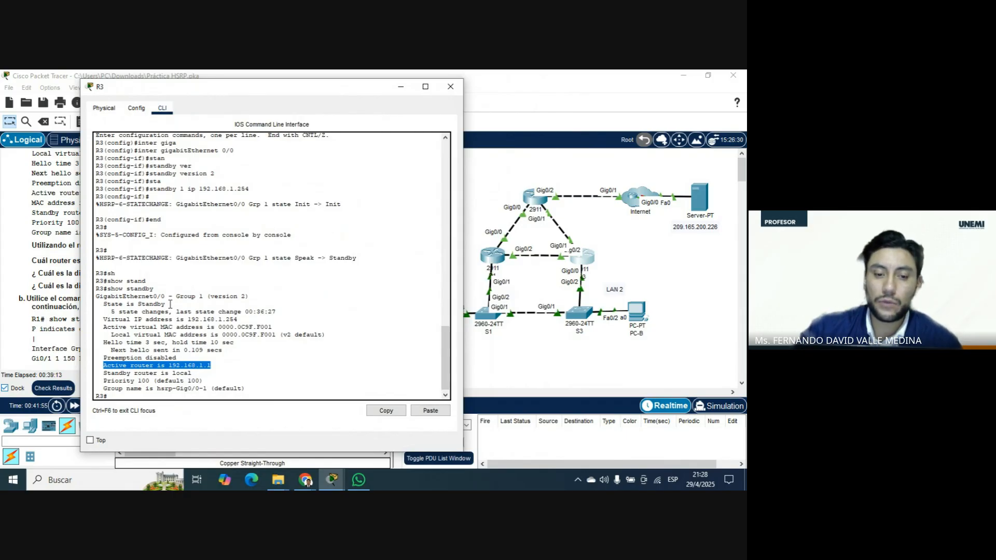
left_click_drag(170, 304, 96, 304)
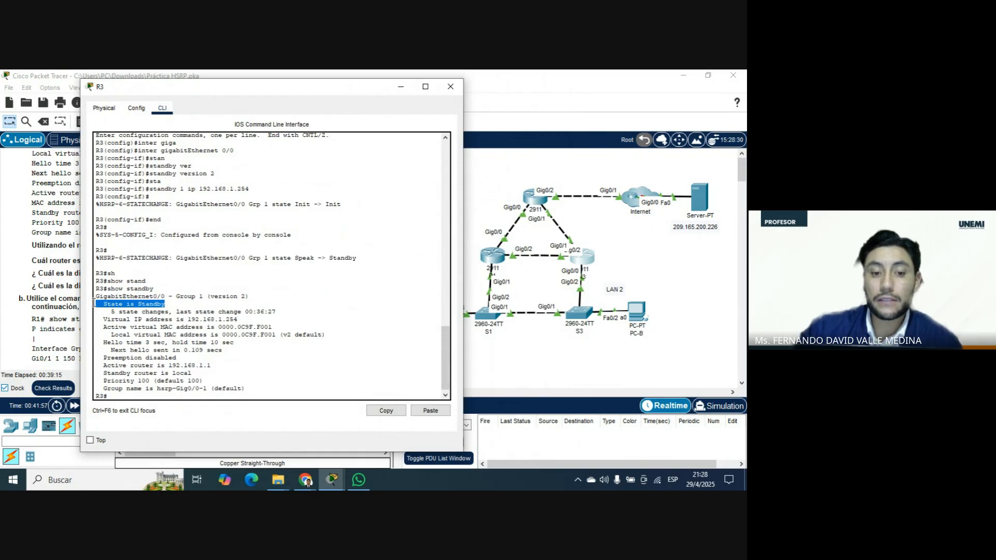
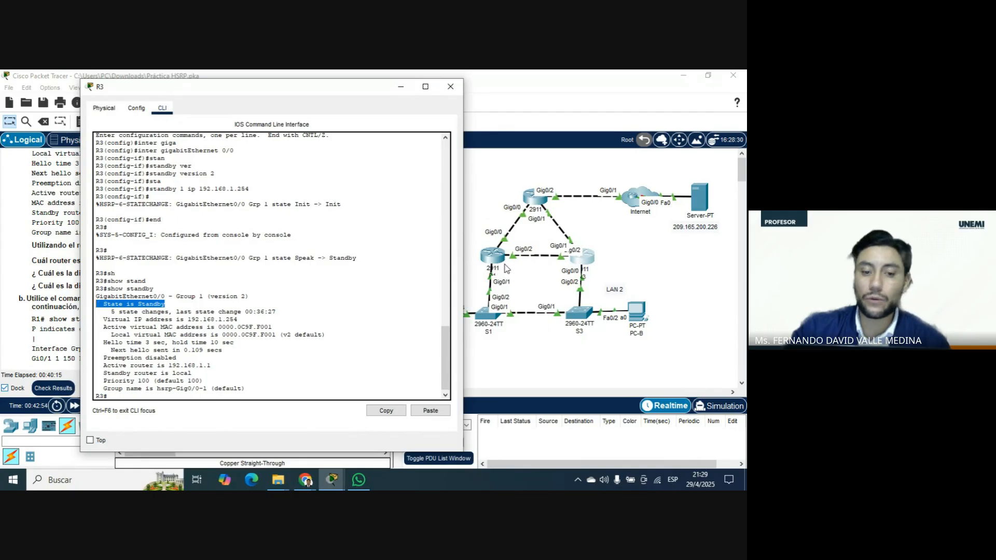
Examine the virtual IP address and the virtual MAC address lines in R3's show standby output.
scroll(344, 264, "down", 1)
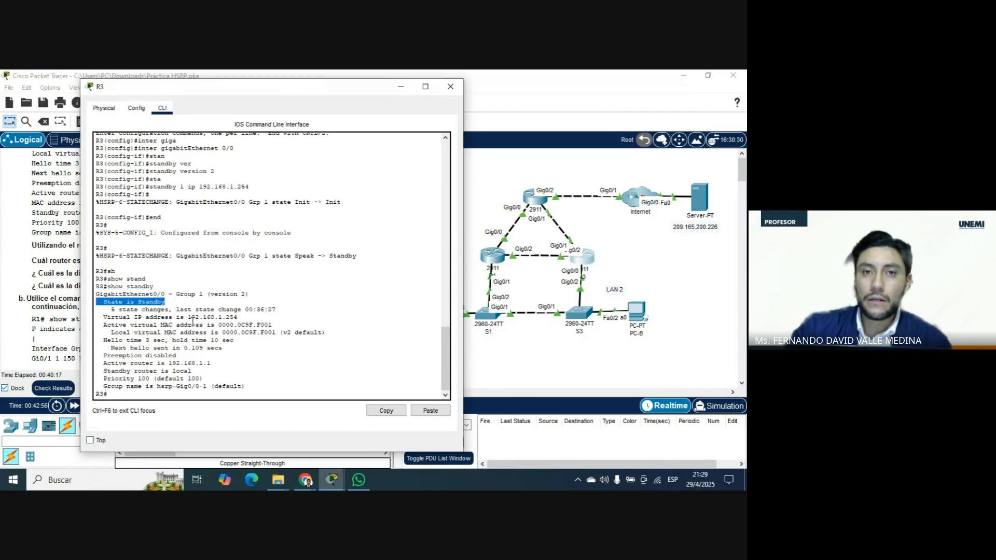
left_click_drag(103, 317, 243, 318)
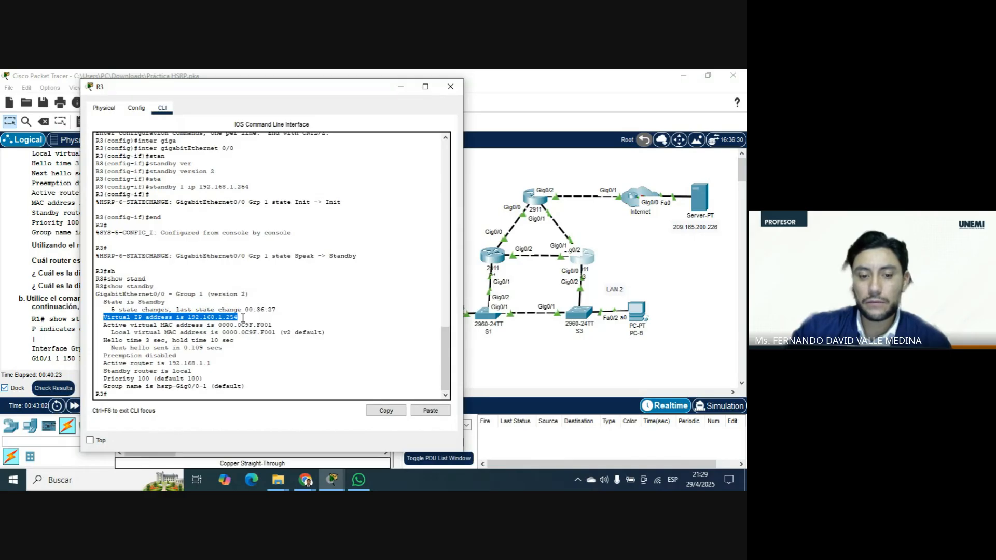
left_click_drag(274, 332, 107, 324)
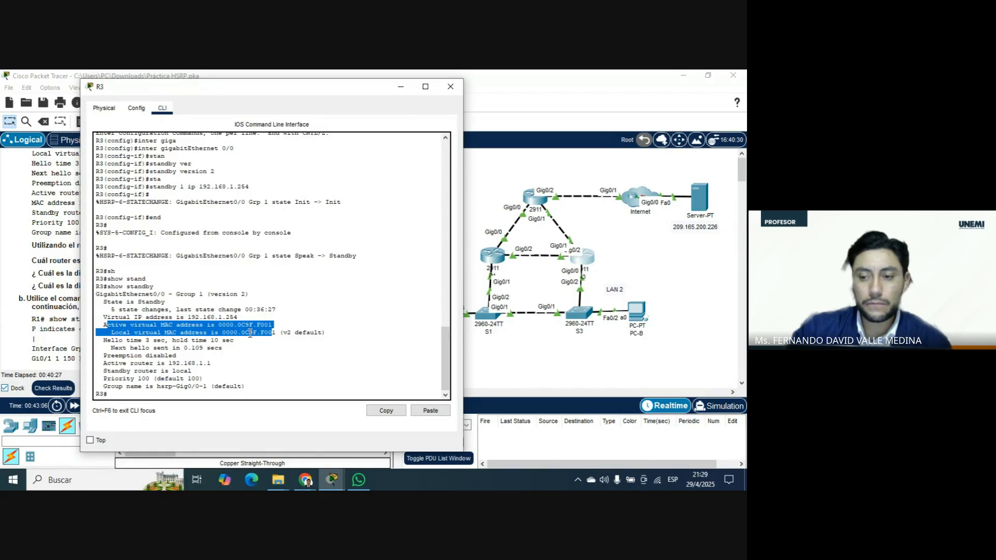
Run show standby brief at R3's privileged EXEC prompt.
left_click(159, 413)
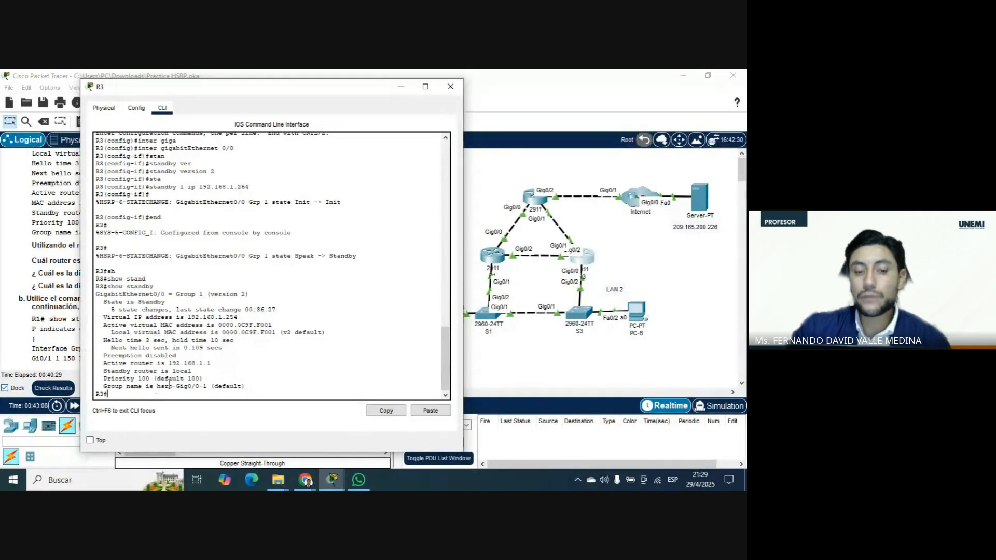
type("sh")
key("Tab")
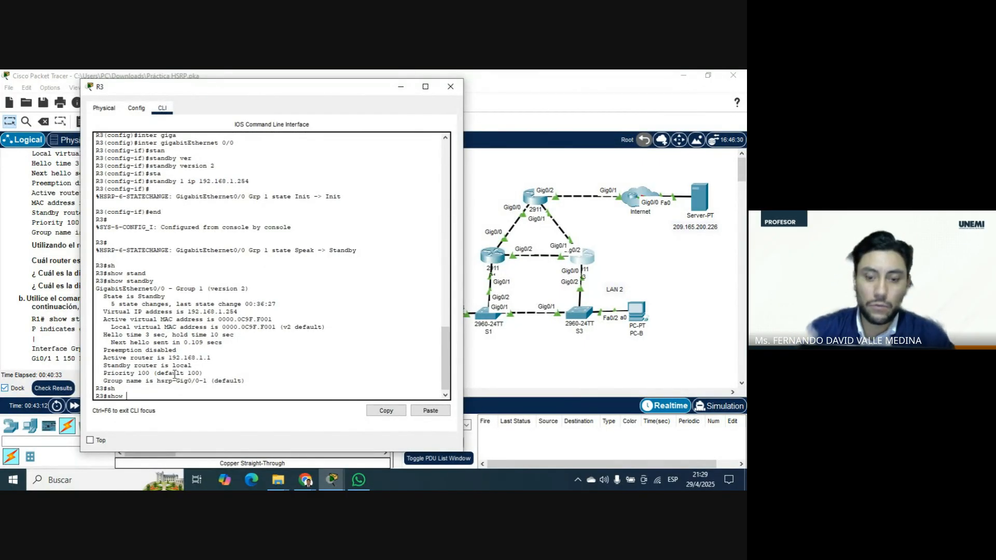
type("stand")
key("Tab")
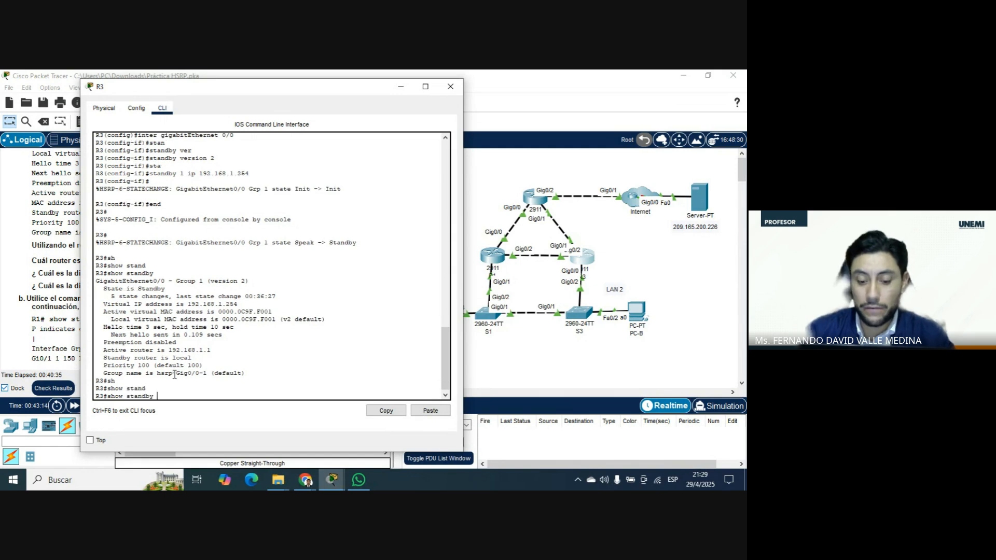
type("brief")
key("Return")
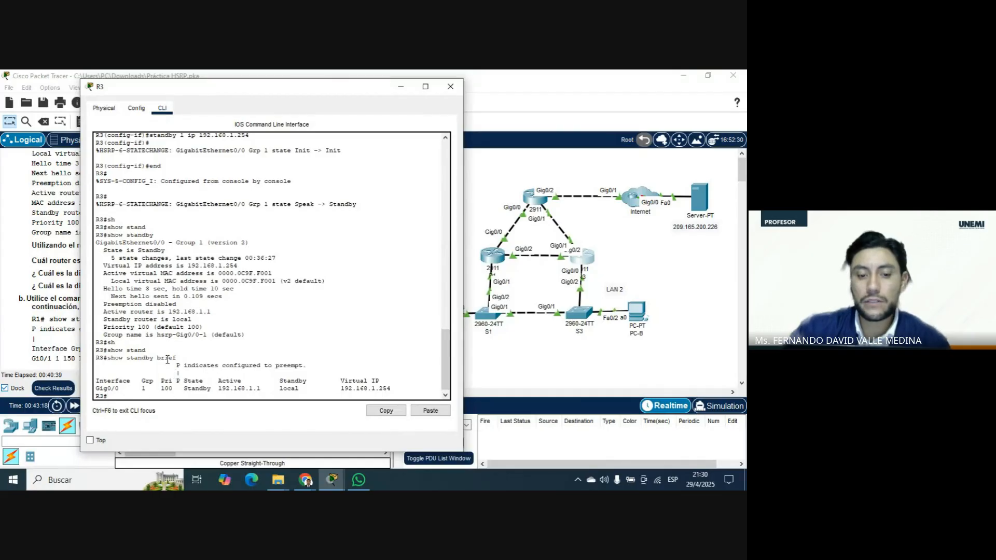
Examine the group, preempt flag, state, active router and virtual IP in R3's HSRP summary, and close R3's window.
left_click_drag(244, 335, 108, 219)
left_click_drag(99, 381, 396, 388)
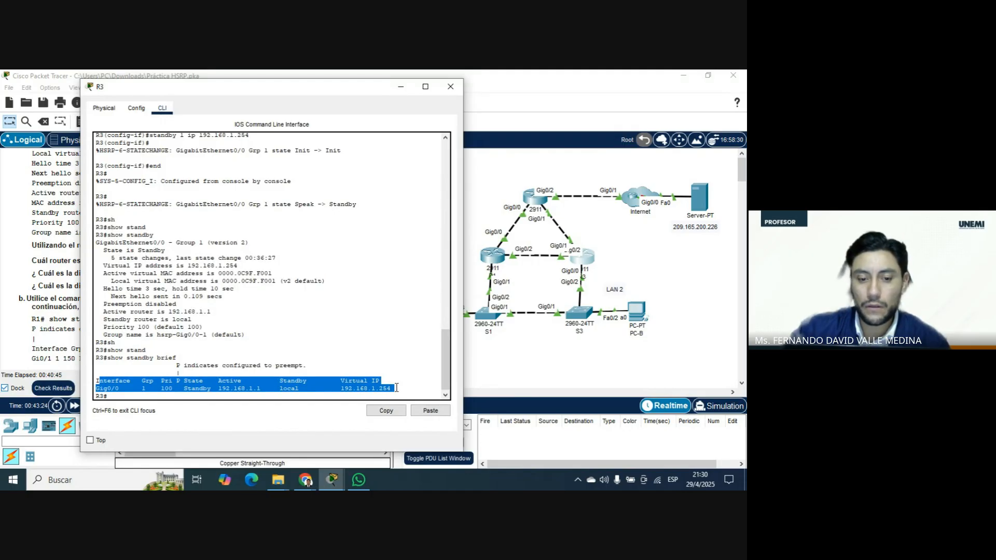
left_click(147, 384)
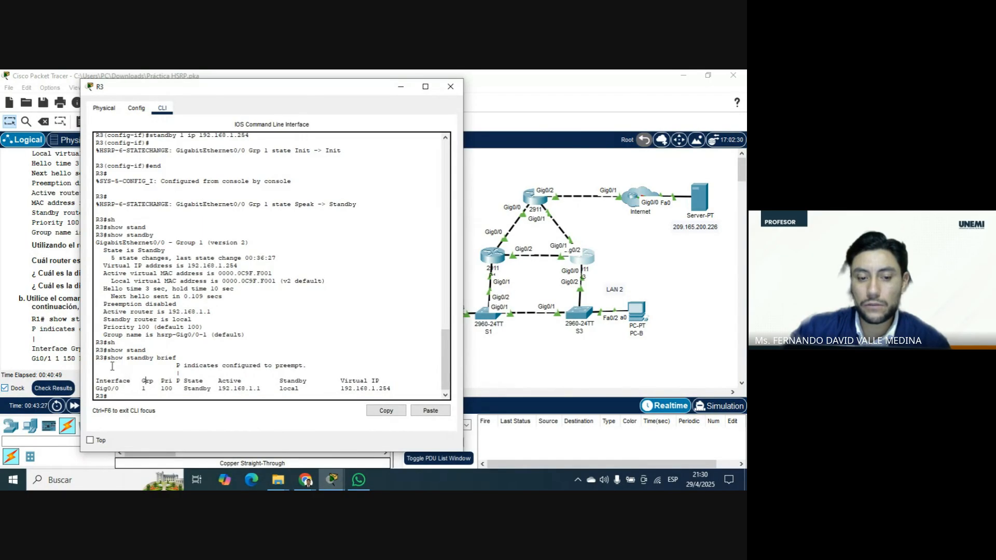
left_click_drag(104, 358, 88, 358)
left_click_drag(144, 381, 178, 369)
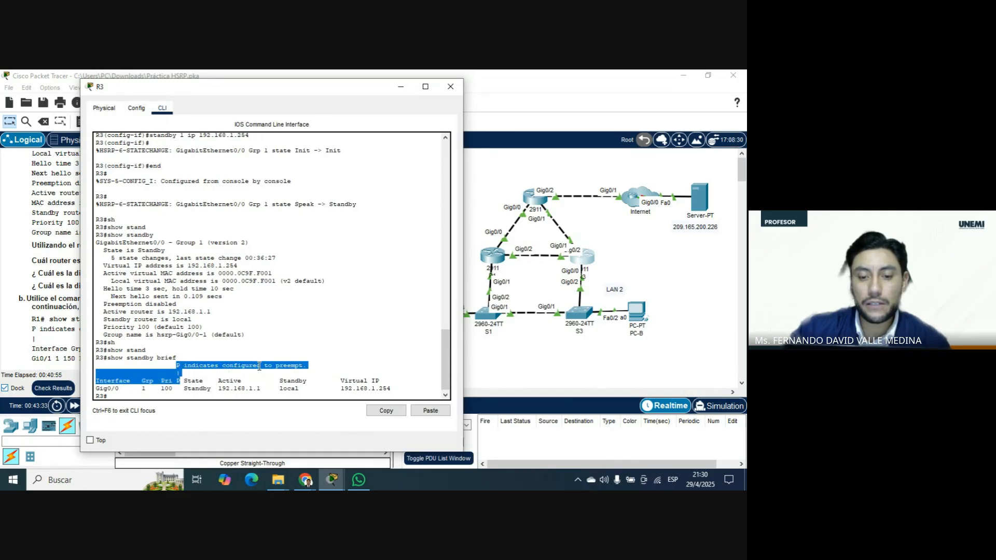
left_click(177, 392)
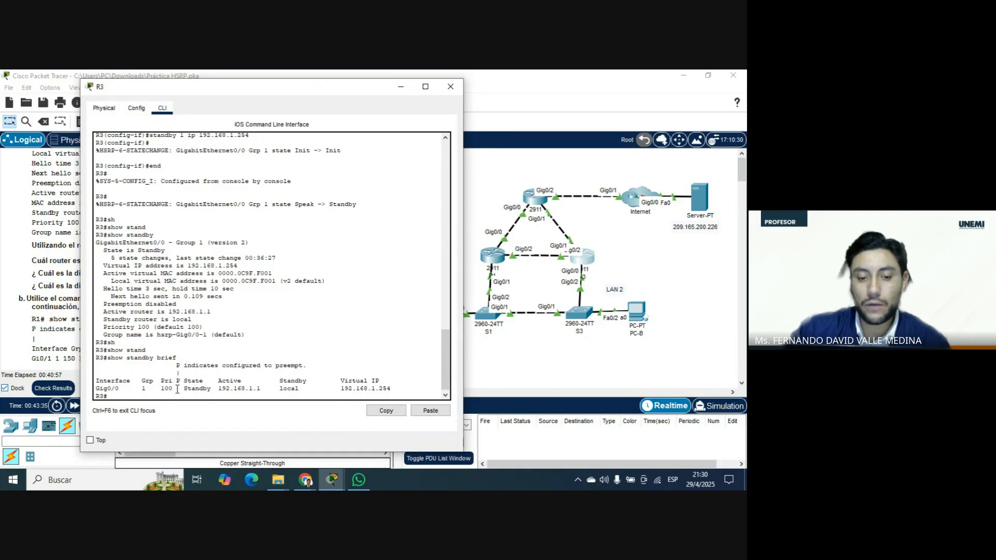
left_click(178, 389)
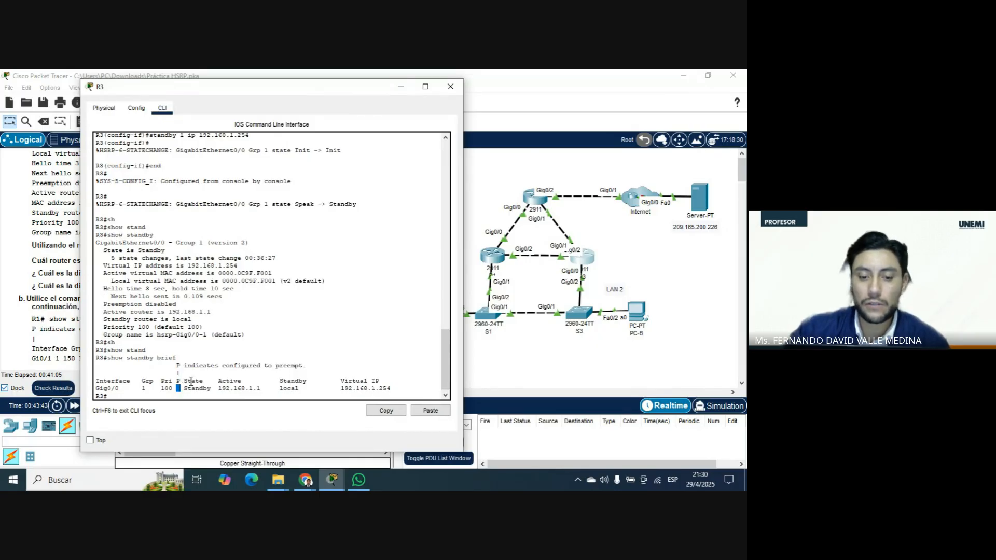
left_click_drag(210, 388, 184, 389)
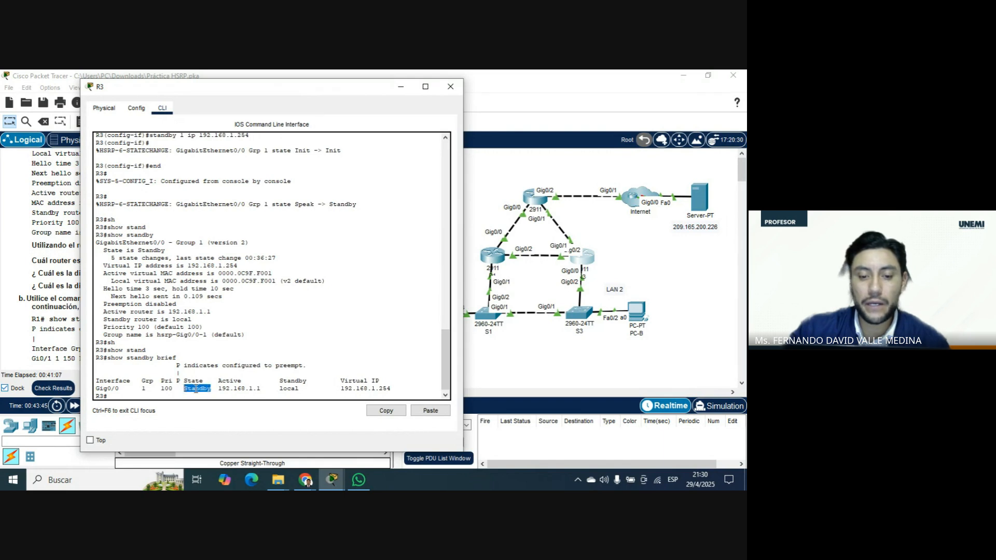
left_click_drag(264, 389, 220, 390)
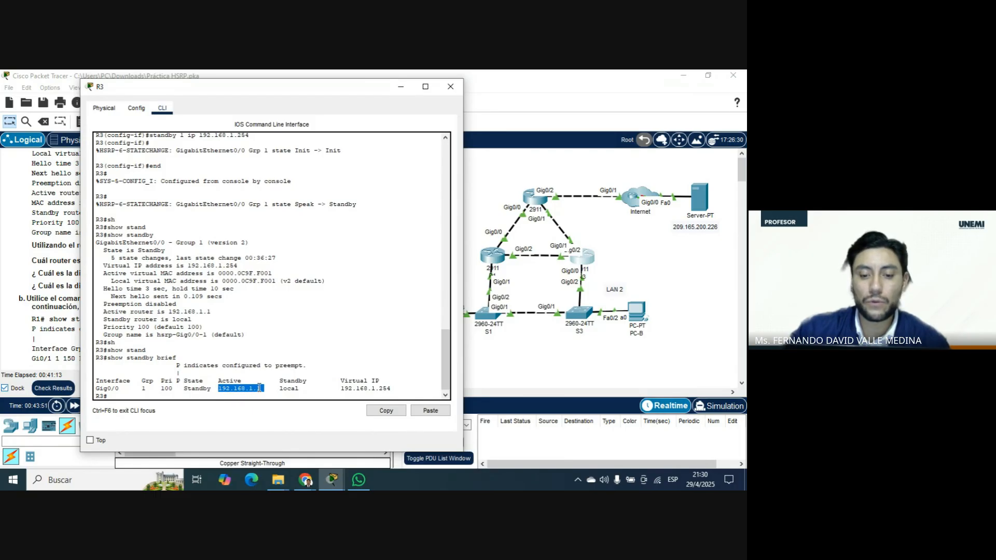
left_click_drag(404, 390, 333, 379)
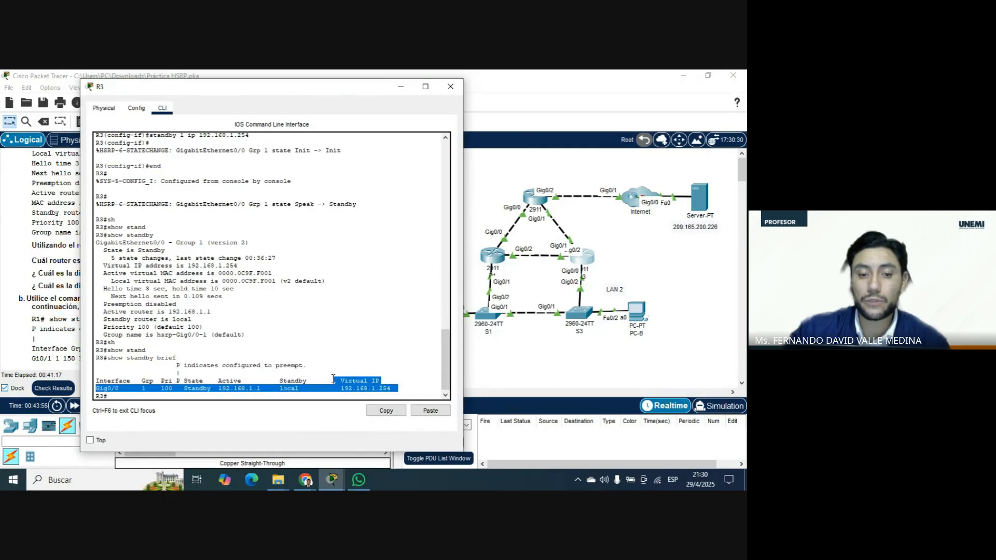
left_click(461, 83)
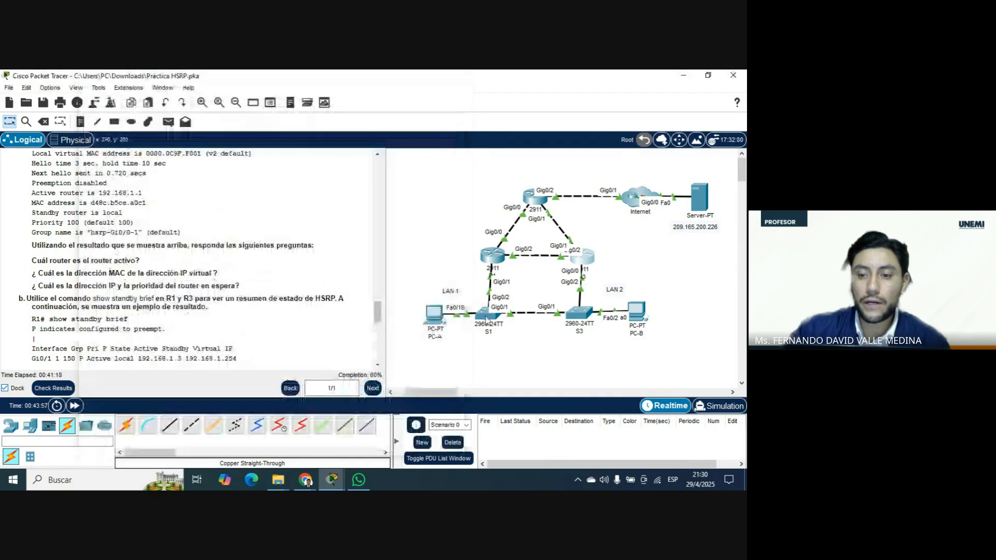
Open R1's command line and run show standby brief from privileged EXEC mode.
left_click(489, 254)
type("sh")
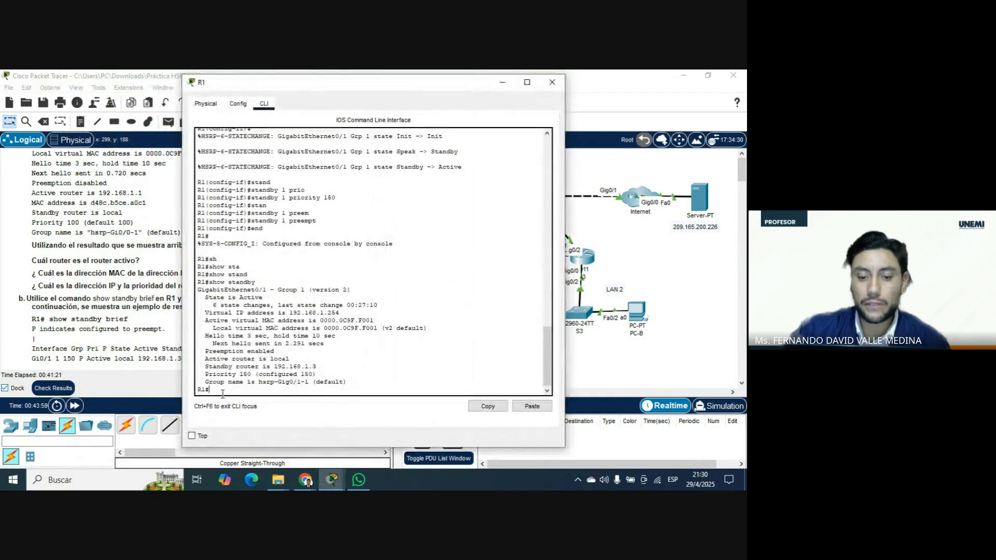
key("Tab")
type("sta")
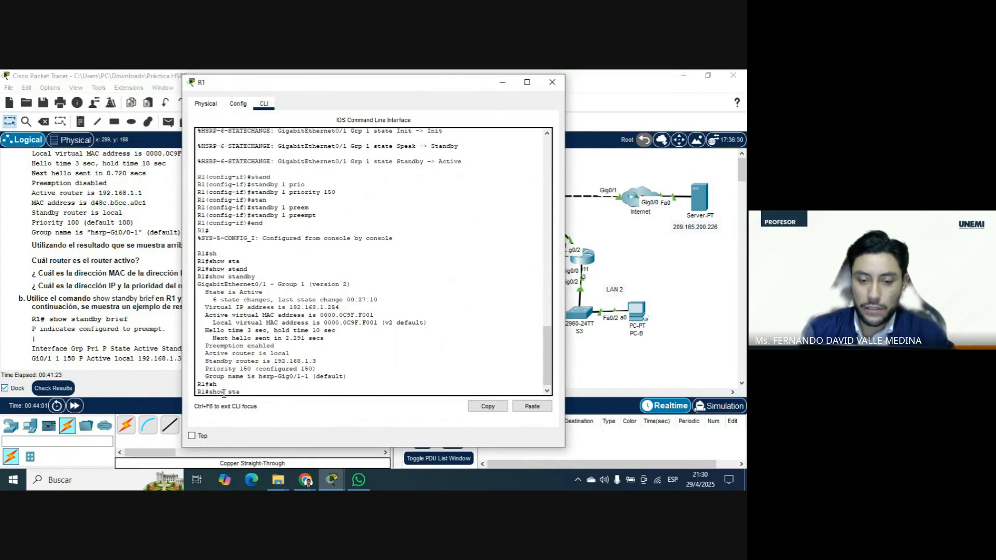
type("nd")
key("Tab")
type("br")
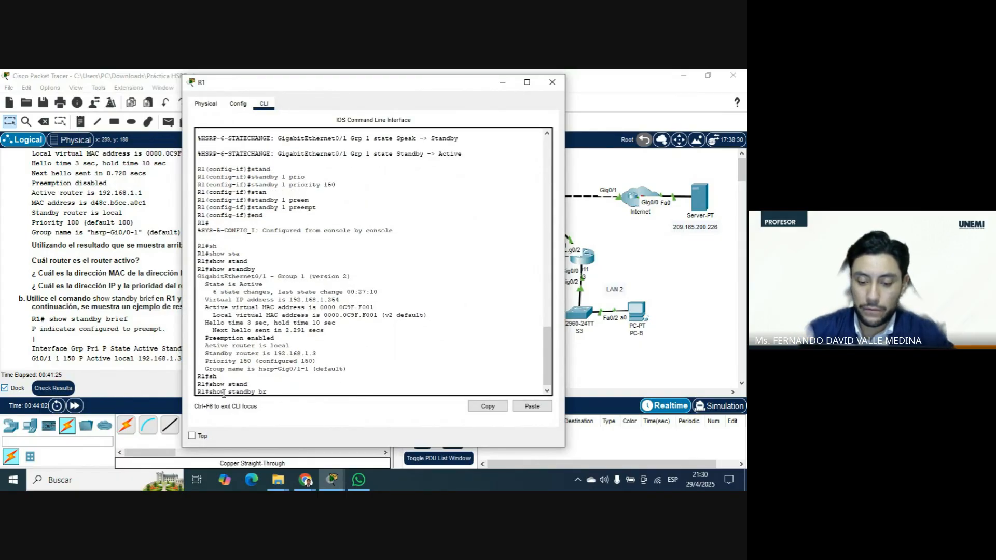
type("ief")
key("Return")
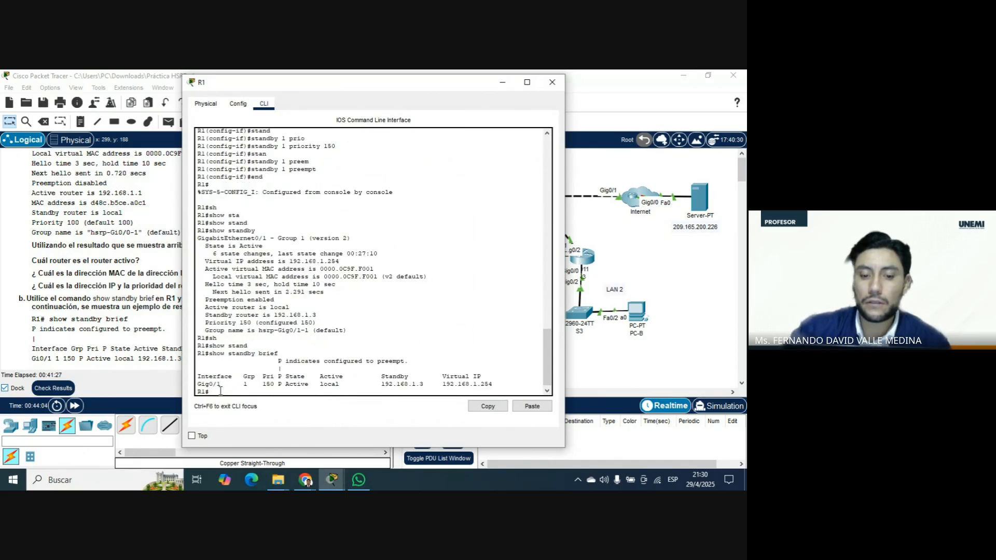
Examine the priority, preempt flag, standby router and virtual IP in R1's HSRP summary beside the topology, and close R1's window.
left_click_drag(224, 387, 199, 379)
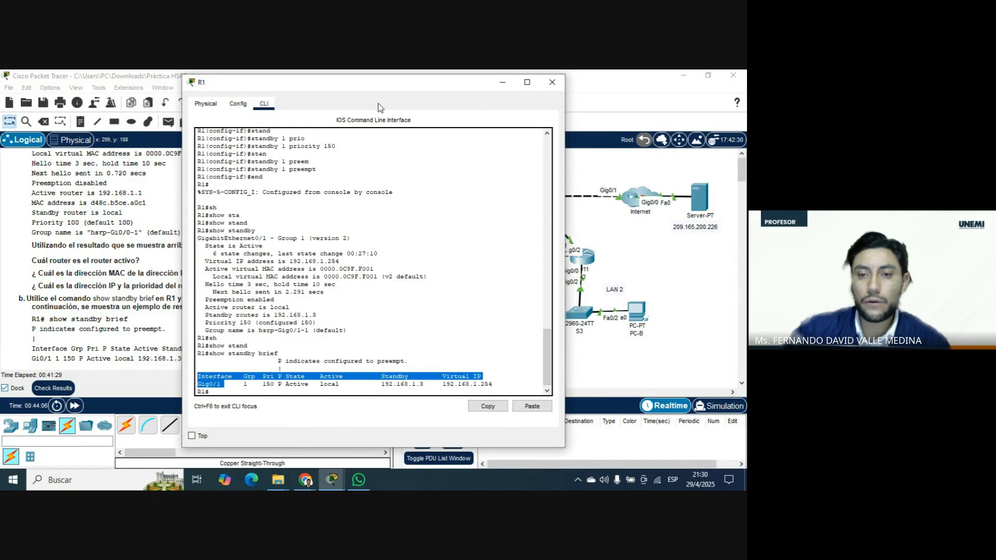
left_click_drag(402, 85, 233, 86)
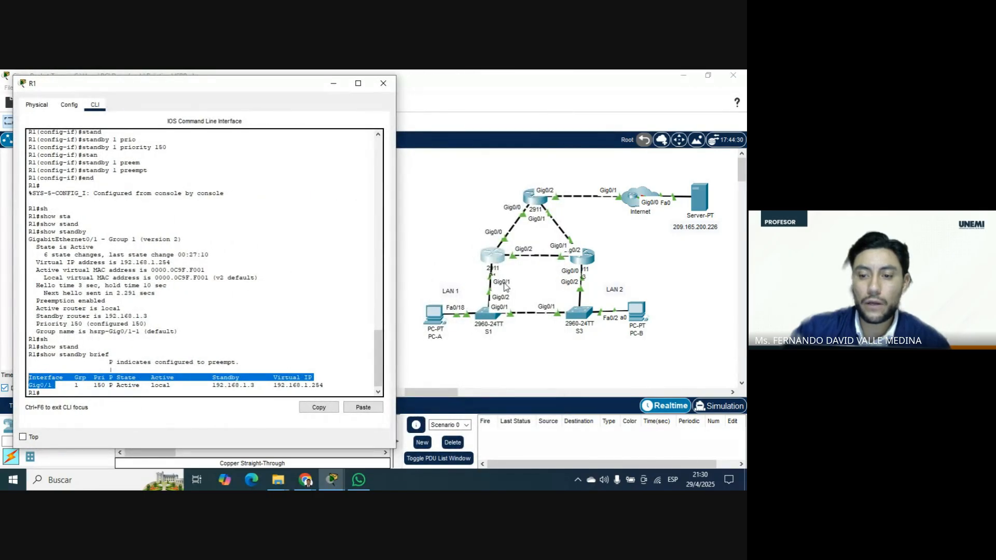
left_click_drag(105, 386, 240, 363)
left_click(110, 384)
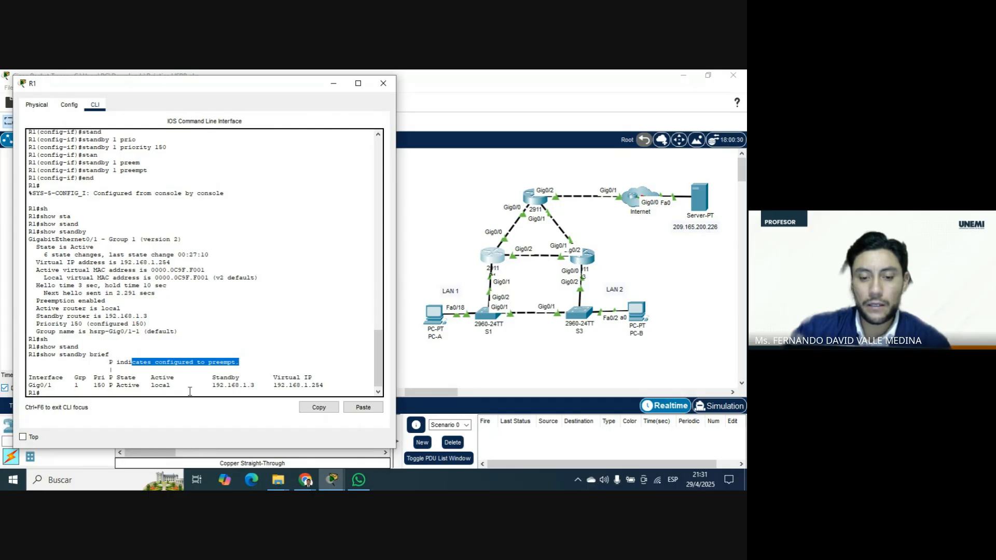
left_click_drag(213, 385, 259, 384)
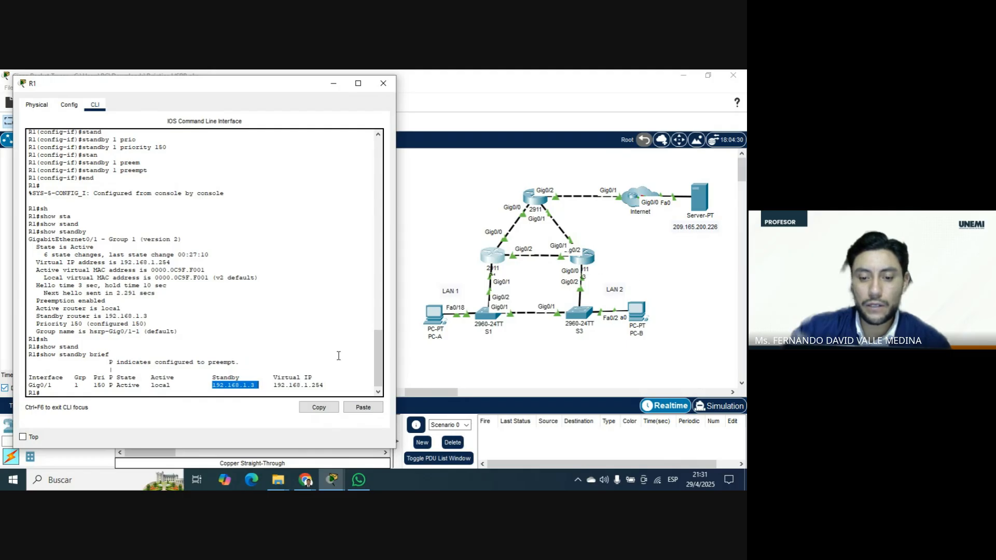
left_click_drag(328, 386, 27, 379)
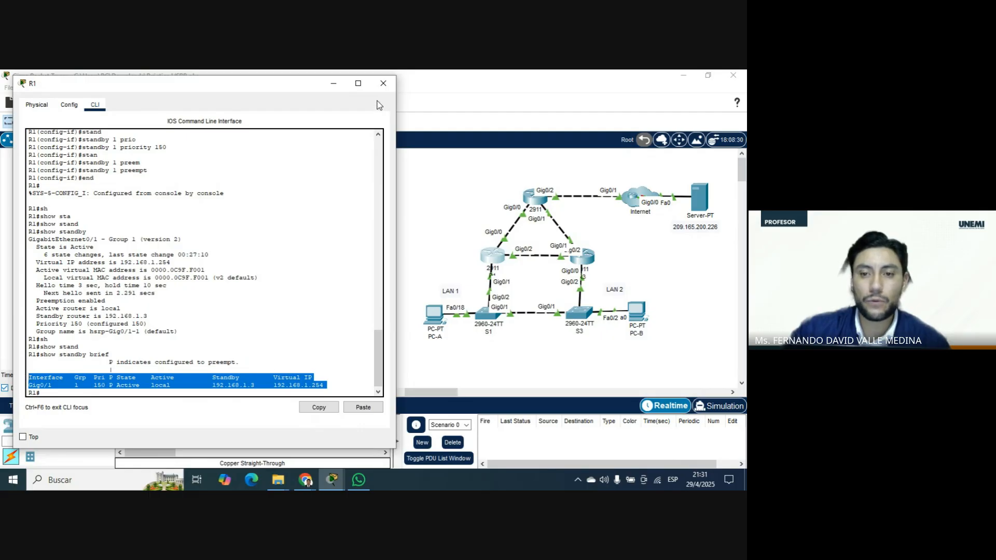
left_click(379, 85)
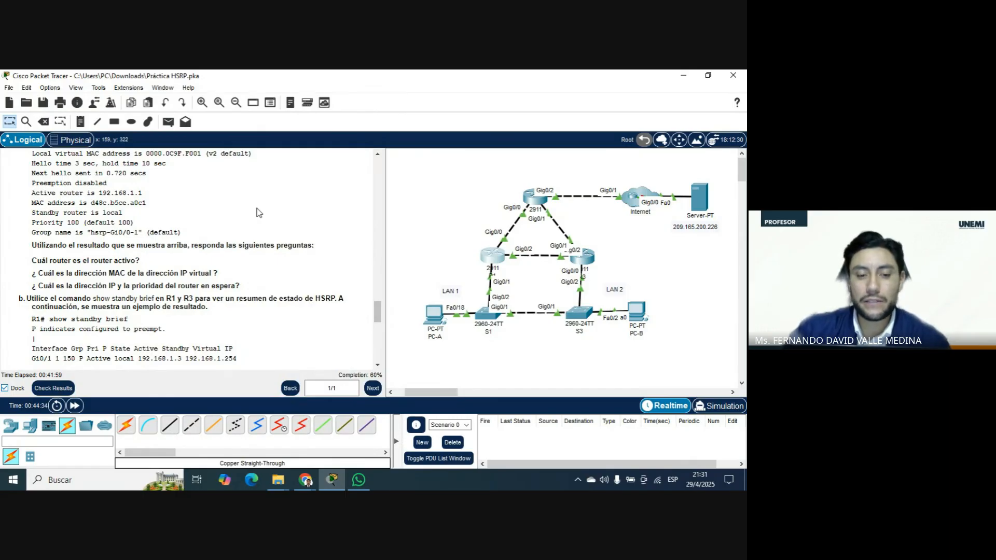
Read the show standby brief examples and the step c instructions on changing the default gateways and pinging the web server.
scroll(266, 226, "down", 4)
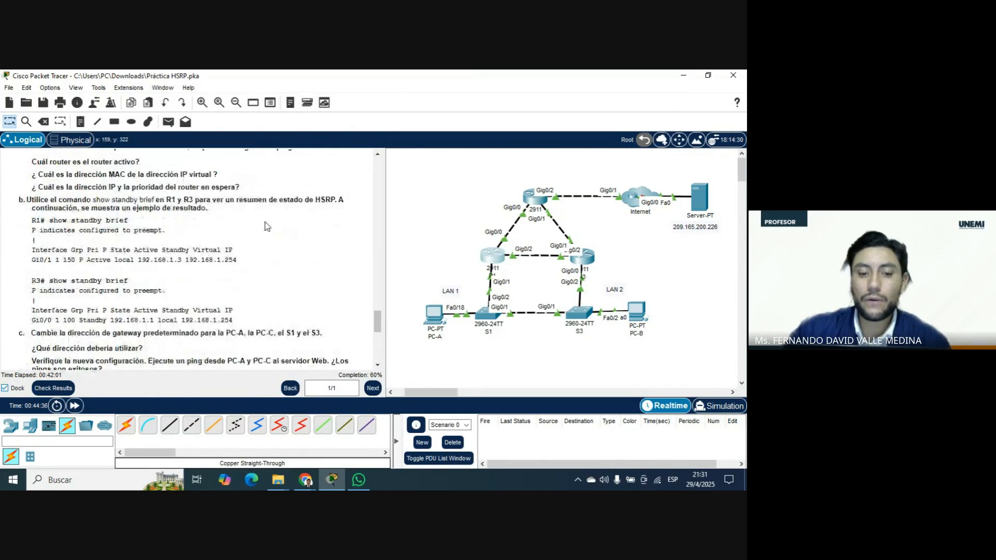
scroll(266, 226, "down", 3)
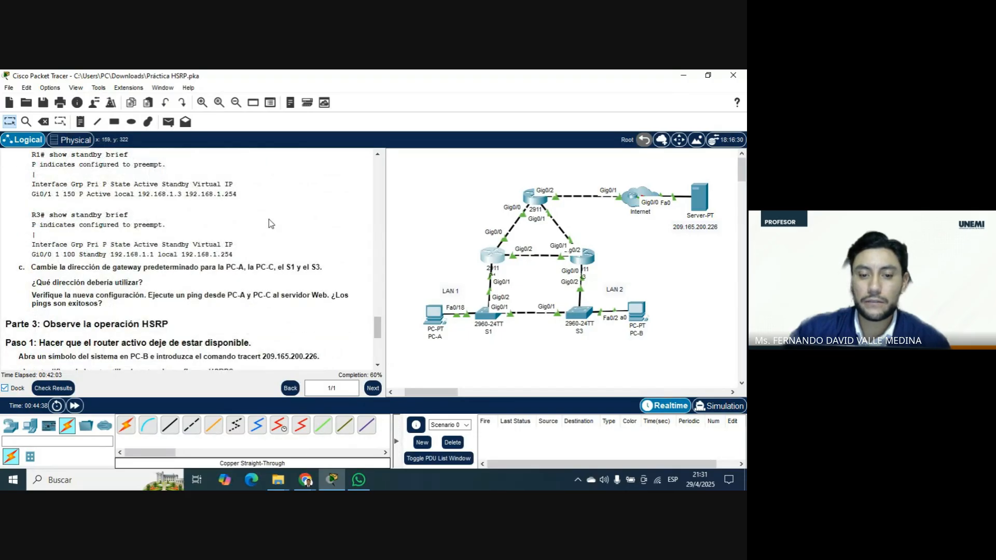
scroll(269, 224, "up", 4)
scroll(271, 223, "down", 1)
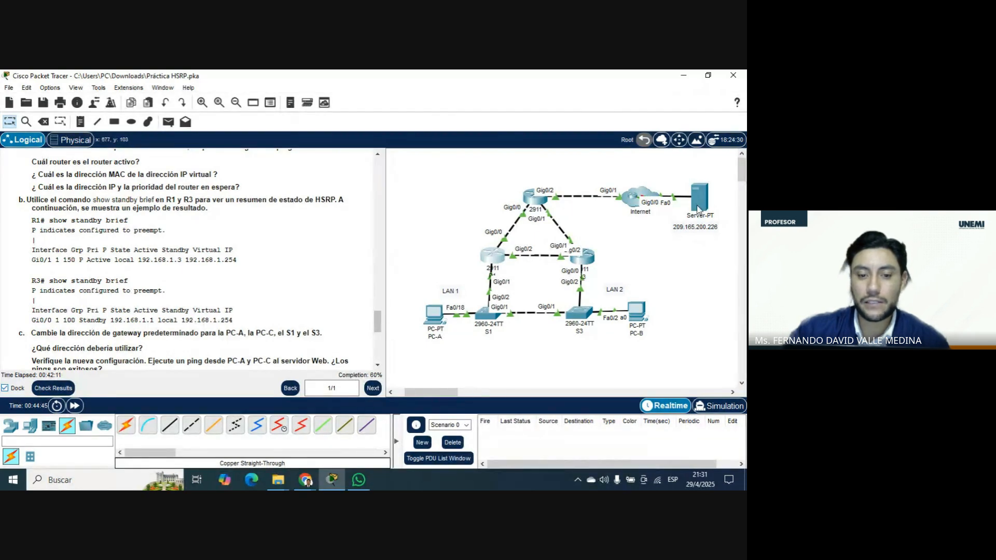
mouse_move(698, 209)
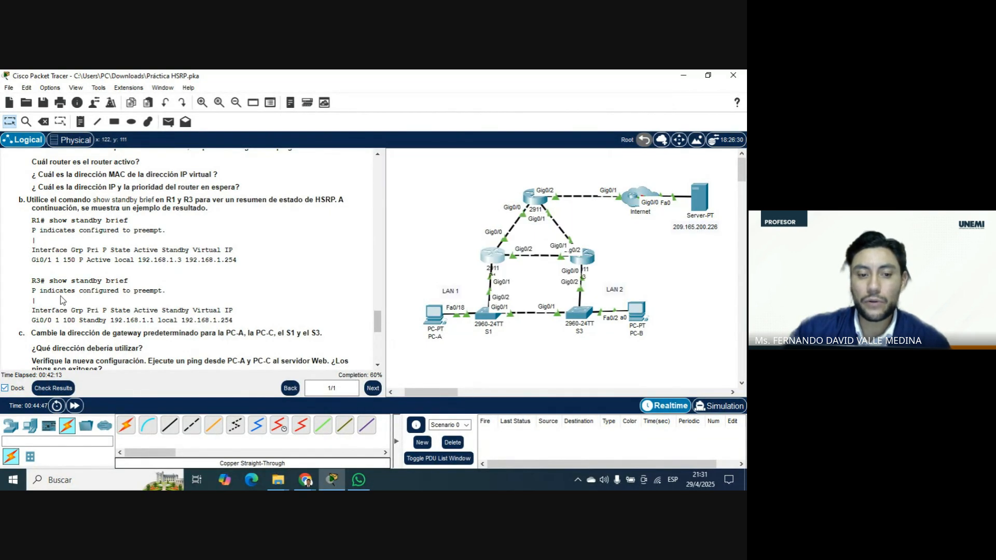
scroll(74, 301, "down", 1)
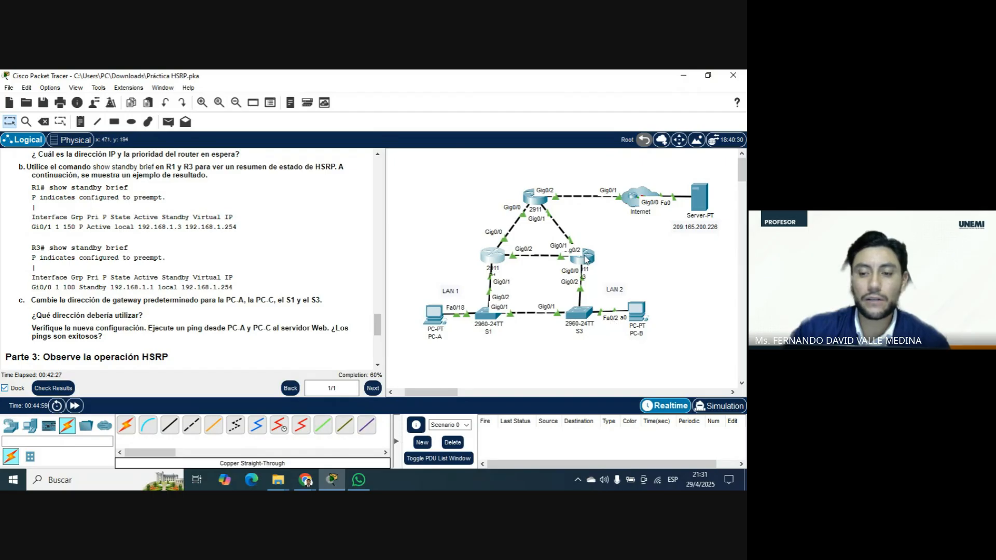
Look up the virtual HSRP gateway's address in the activity's addressing table.
scroll(226, 274, "up", 10)
scroll(367, 288, "up", 5)
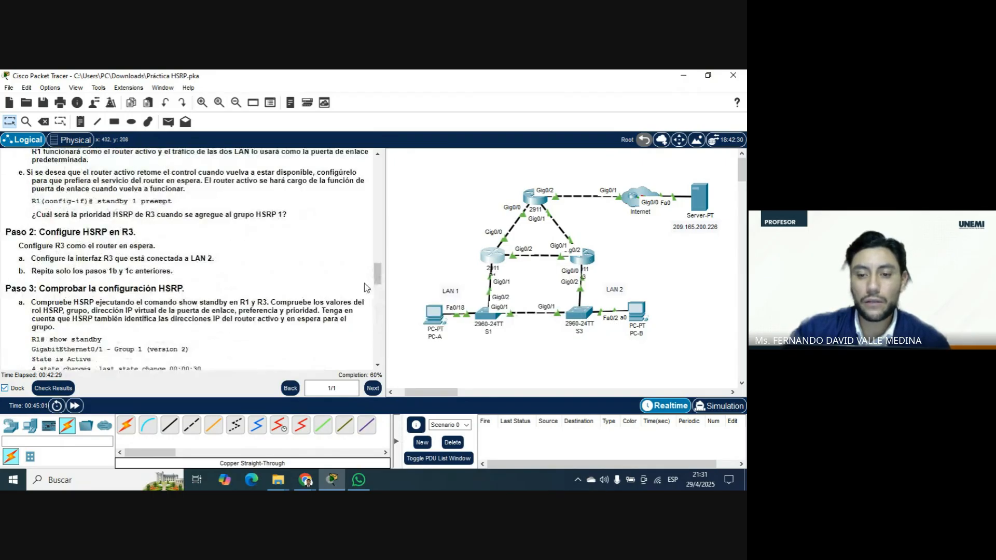
left_click_drag(376, 281, 377, 163)
scroll(156, 293, "down", 1)
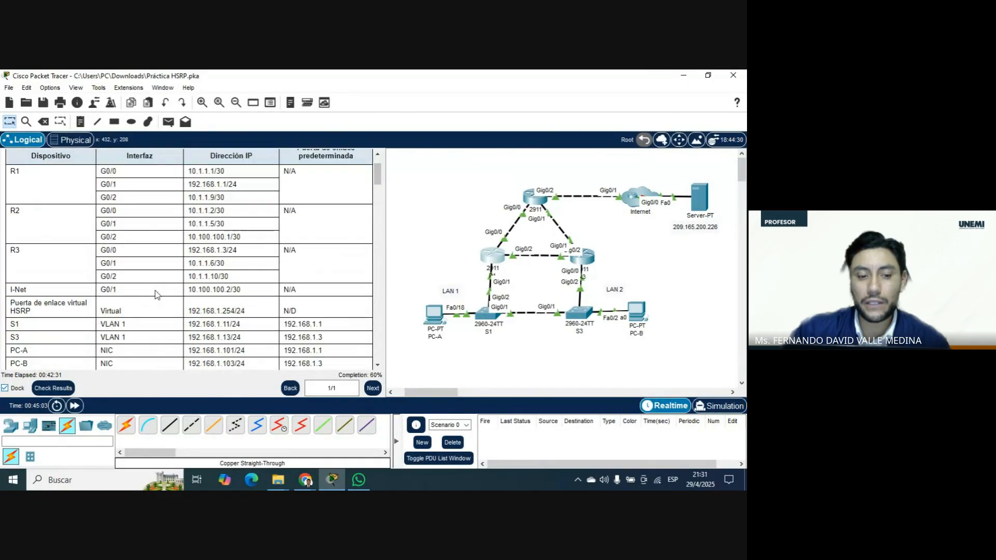
left_click_drag(26, 297, 280, 311)
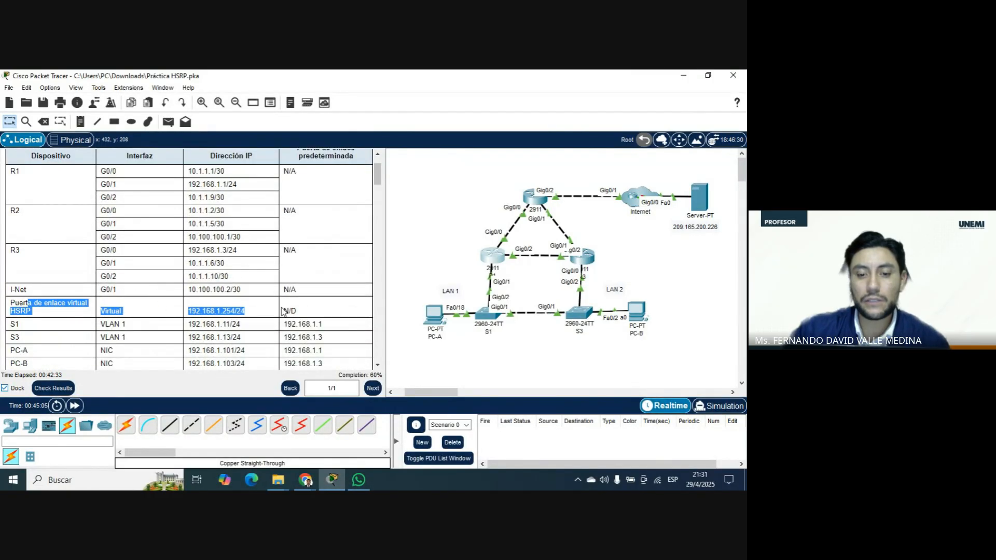
Set PC-A's IPv4 default gateway to 192.168.1.254 in its IP configuration and close PC-A's window.
scroll(336, 307, "down", 2)
scroll(337, 307, "down", 9)
left_click_drag(378, 233, 370, 338)
left_click(430, 314)
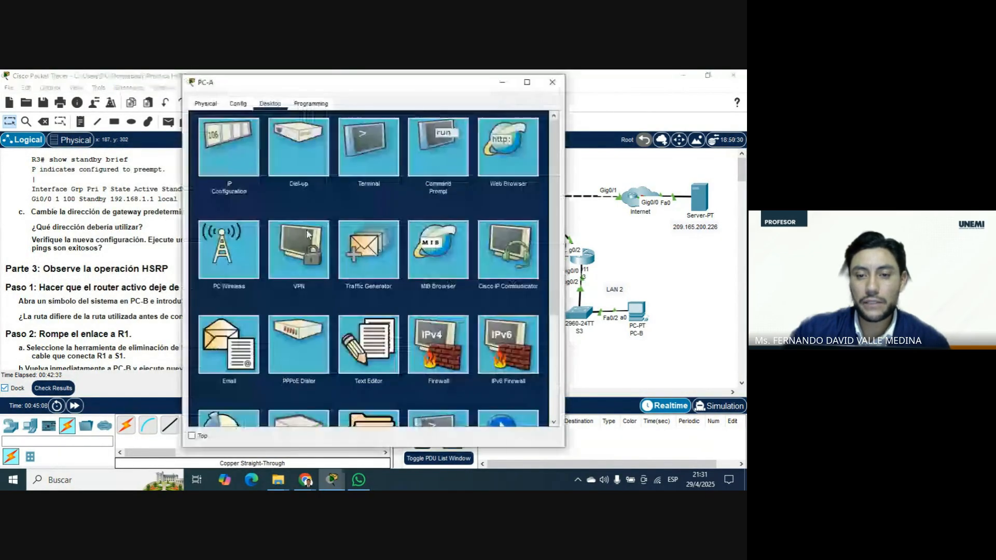
left_click(216, 150)
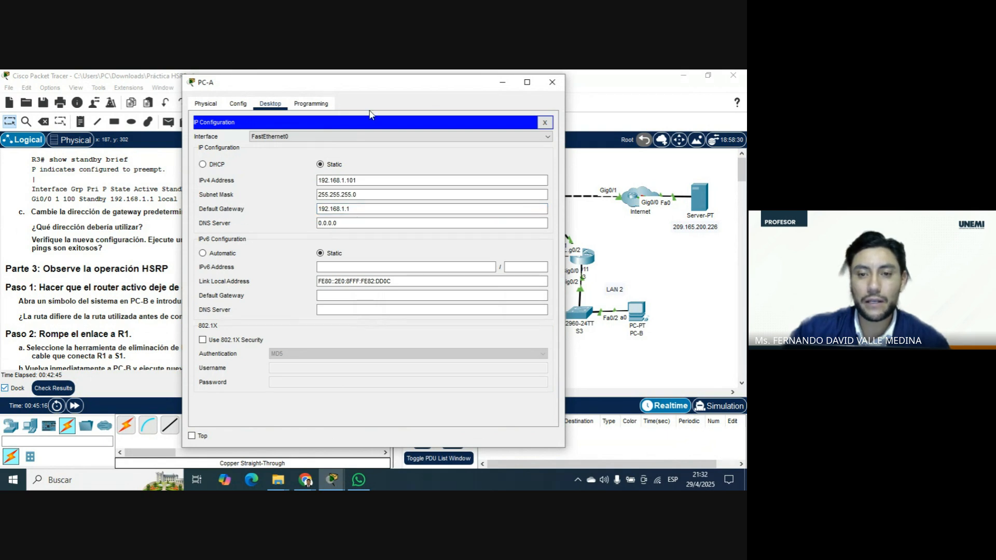
left_click_drag(382, 91, 196, 96)
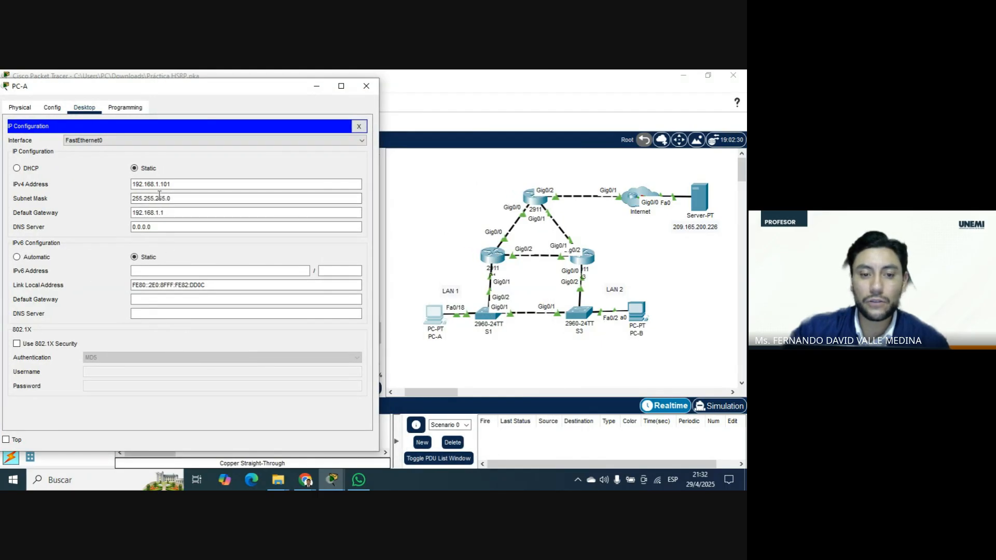
left_click(171, 212)
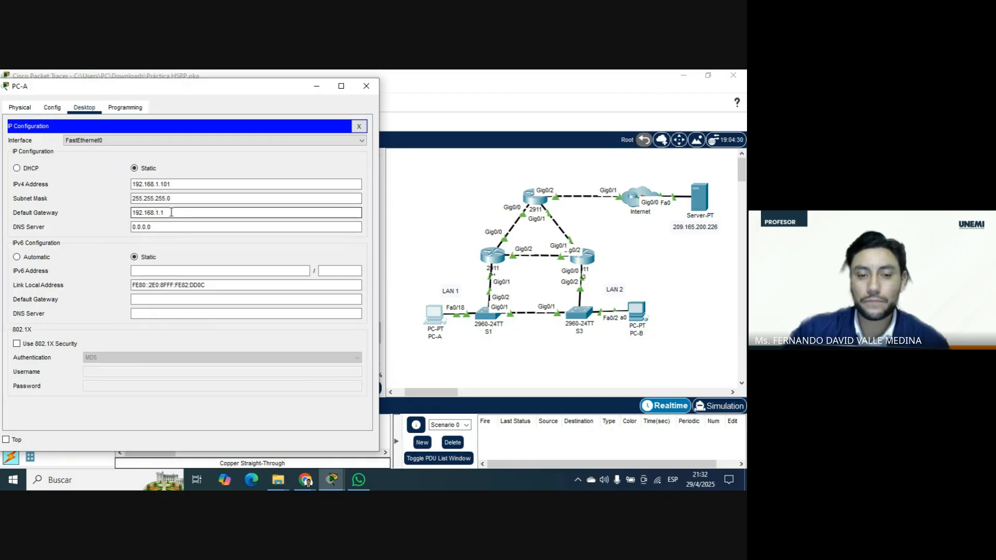
key("BackSpace")
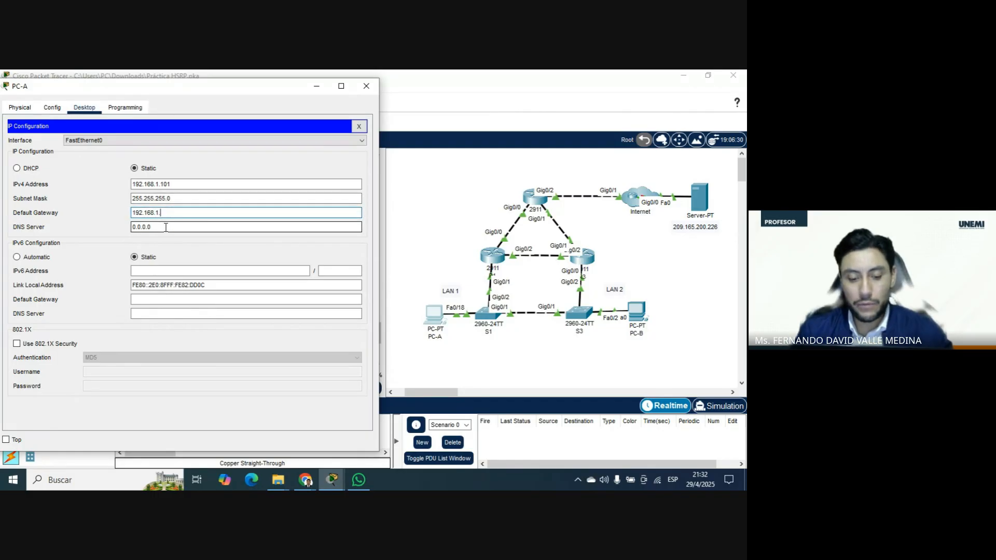
type("254")
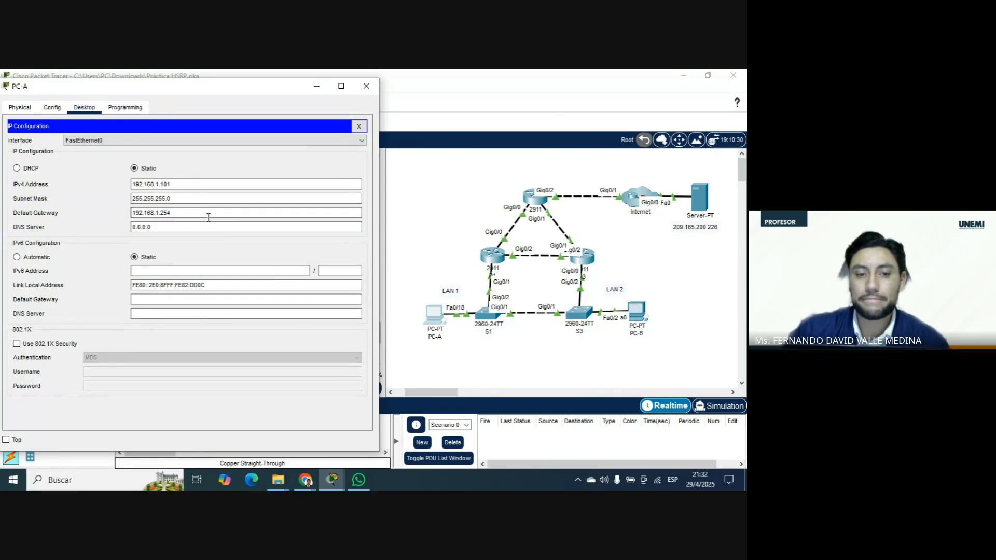
left_click(369, 85)
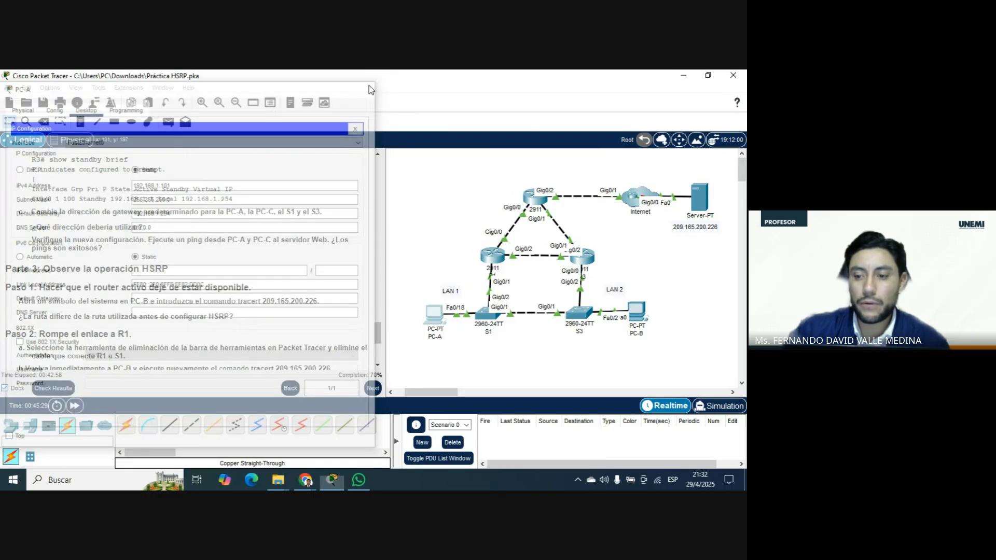
Set PC-B's IPv4 default gateway to 192.168.1.254 in its IP configuration and close PC-B's window.
left_click(636, 311)
left_click(217, 158)
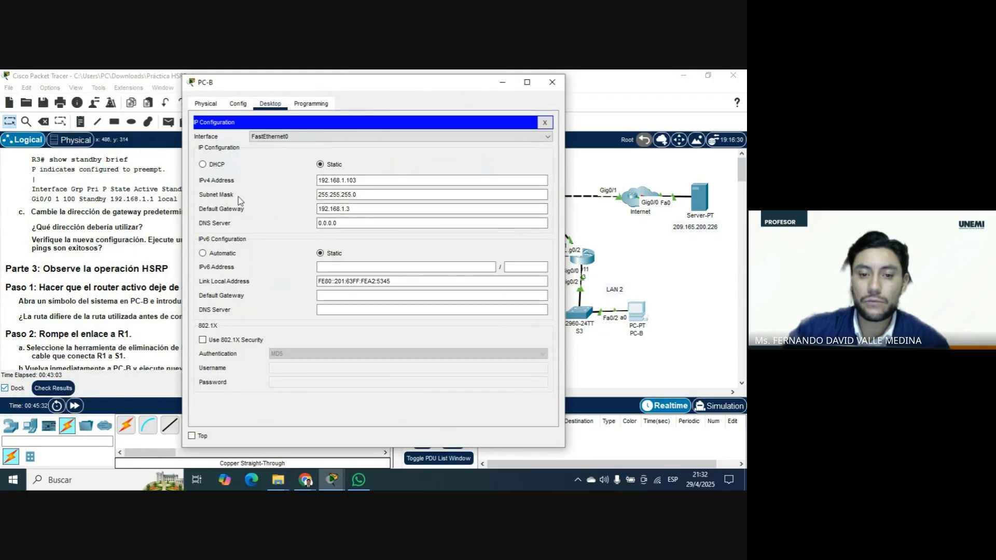
left_click(357, 209)
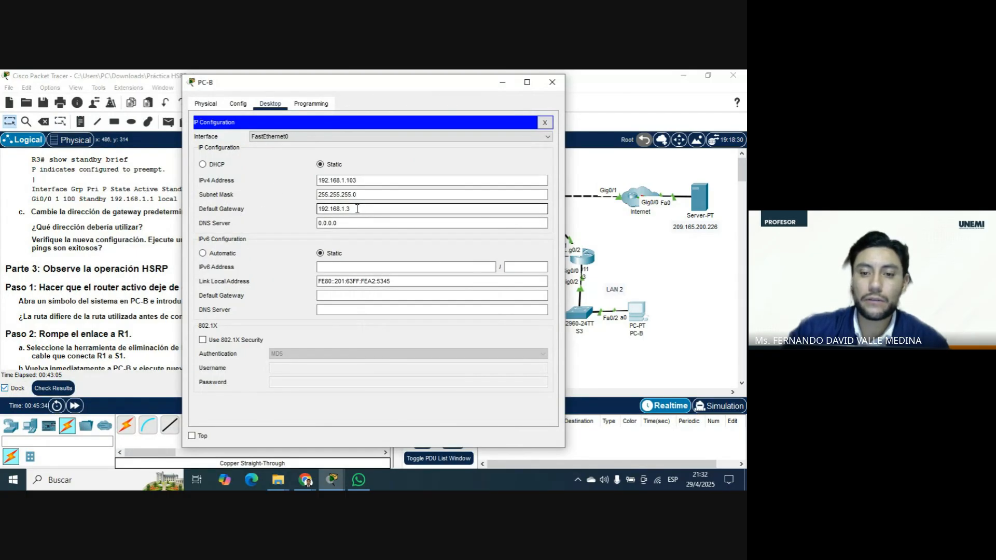
left_click_drag(357, 208, 307, 213)
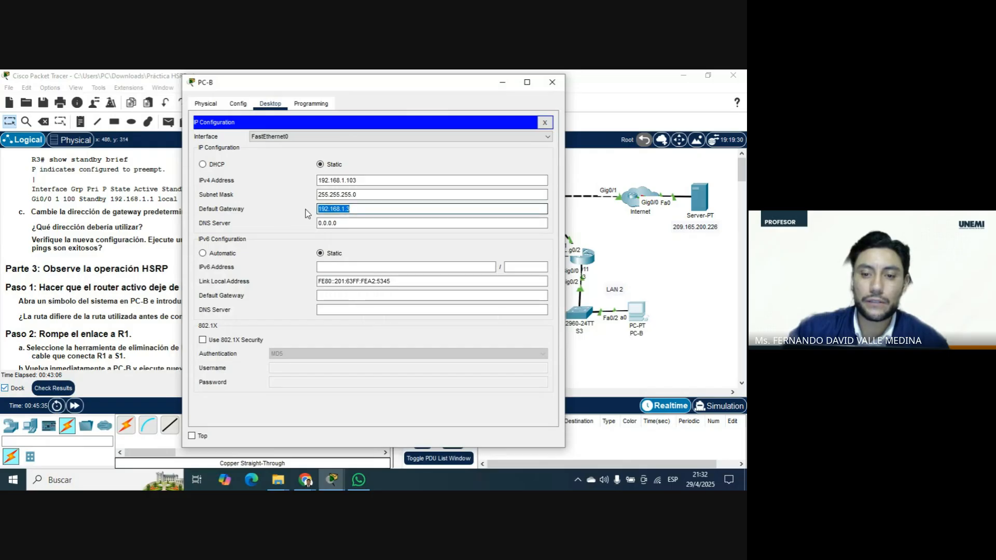
left_click(364, 209)
key("BackSpace")
type("254")
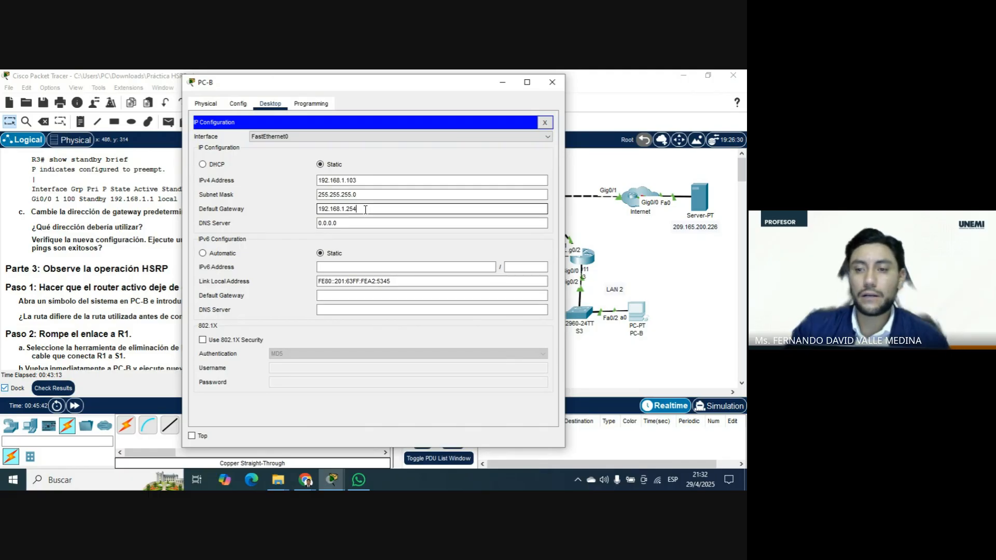
left_click(552, 82)
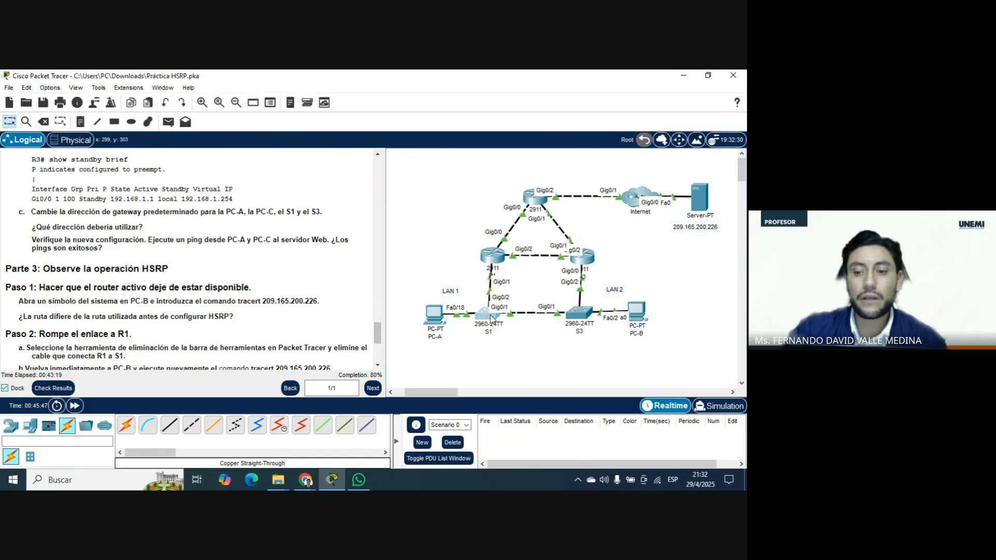
Open switch S1's command line and enter global configuration mode through enable and configure terminal.
left_click(488, 313)
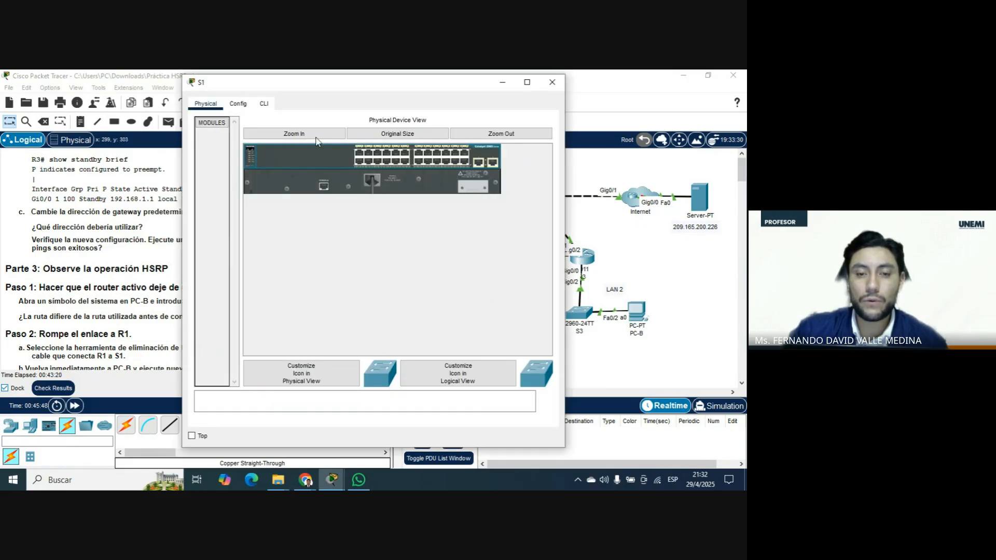
left_click(264, 103)
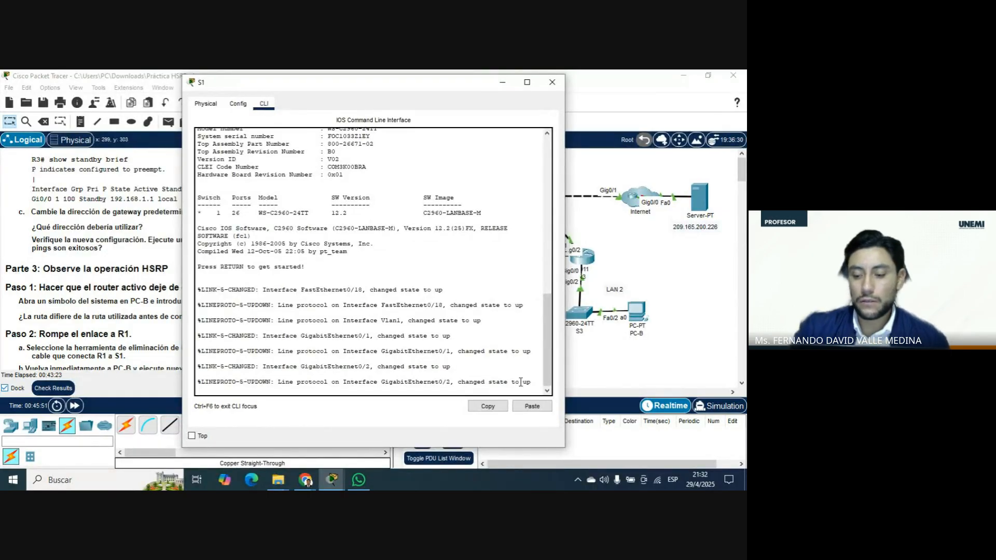
key("Return")
type("en")
key("Tab")
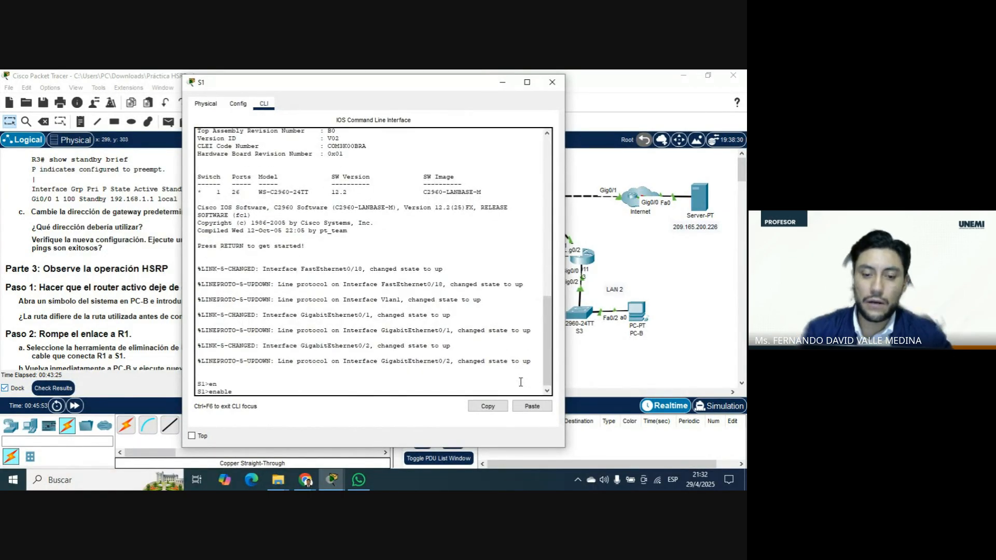
key("Return")
type("conf")
key("Tab")
type("ter")
key("Tab")
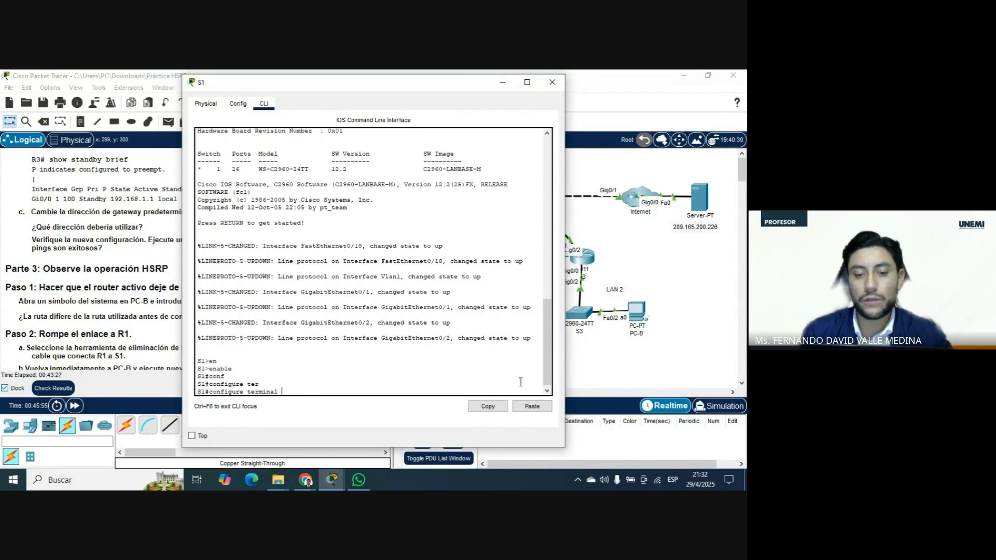
key("Return")
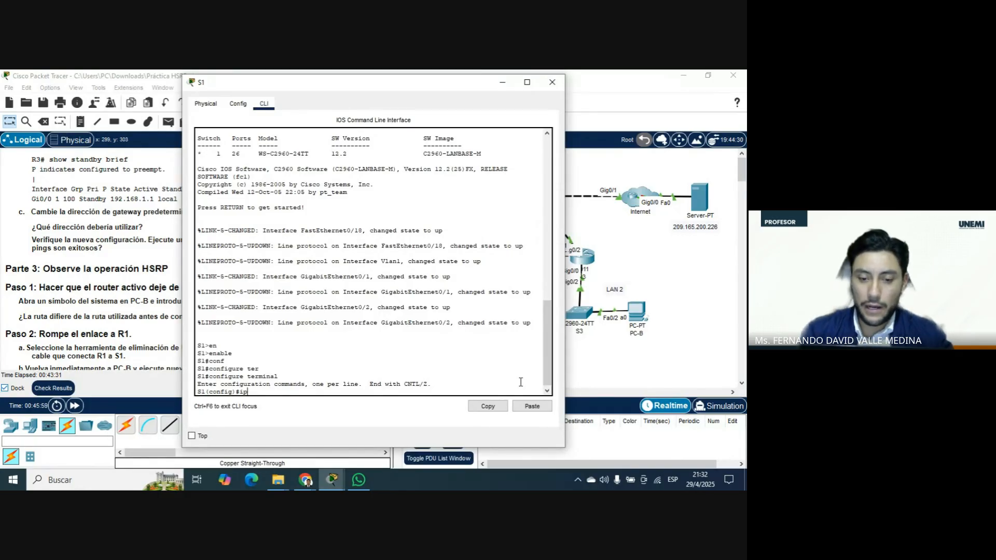
Set switch S1's default gateway with ip default-gateway 192.168.1.254.
type("ip defa")
key("Tab")
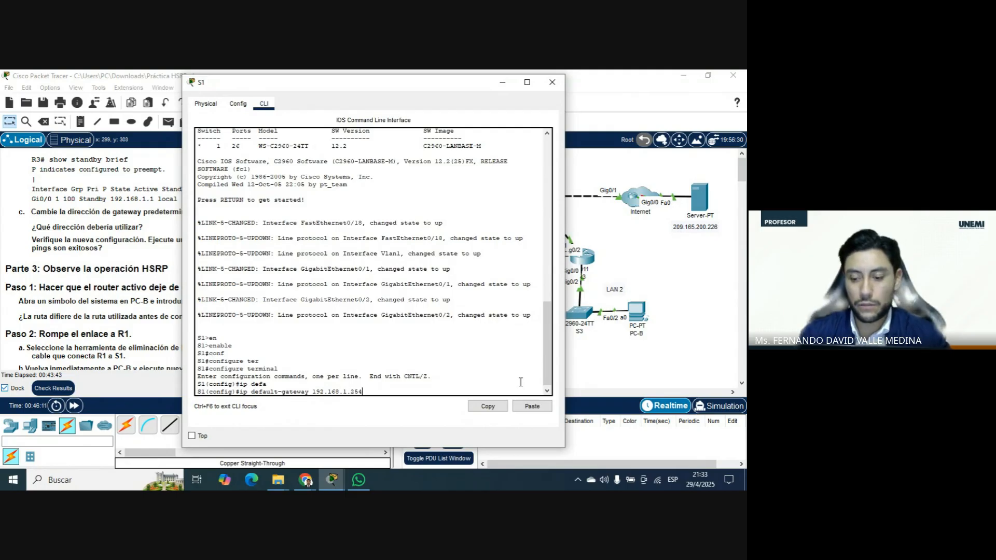
key("Return")
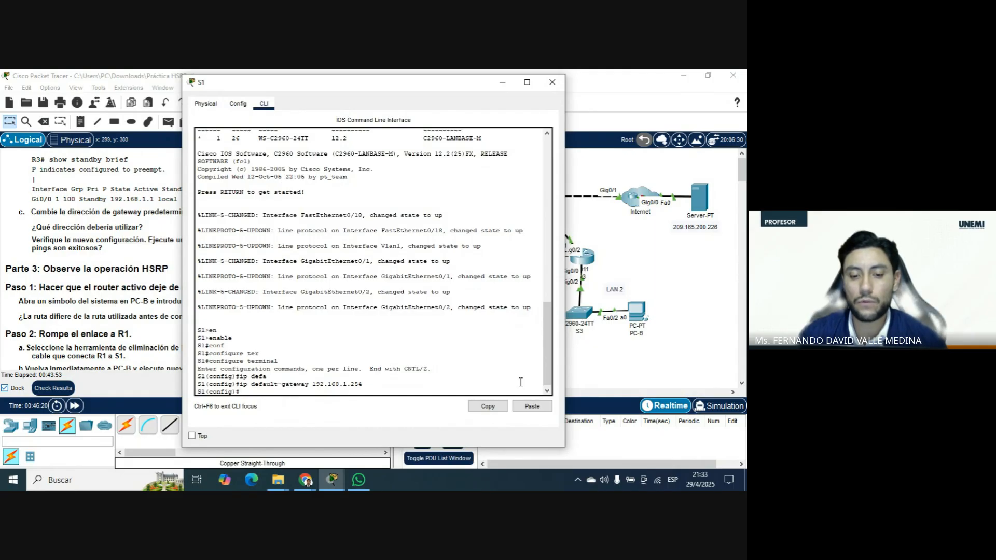
Exit S1's configuration mode, save its configuration with wr, and close S1's window.
type("exit")
key("Return")
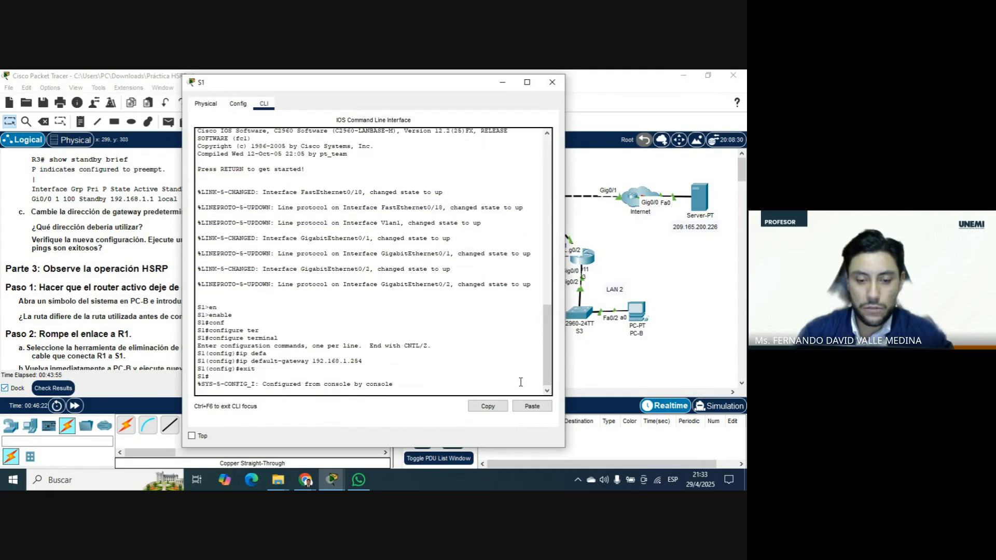
key("Return")
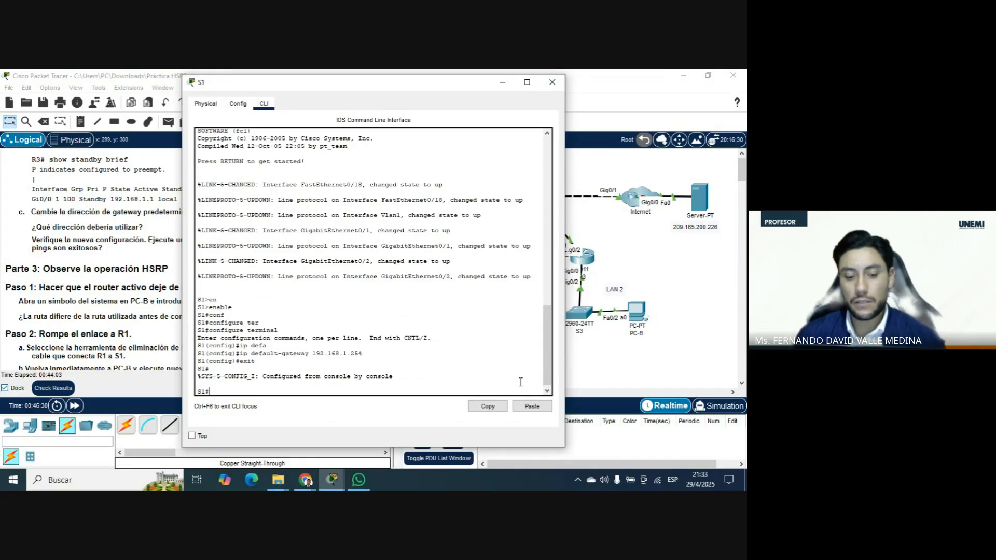
type("wr")
key("Return")
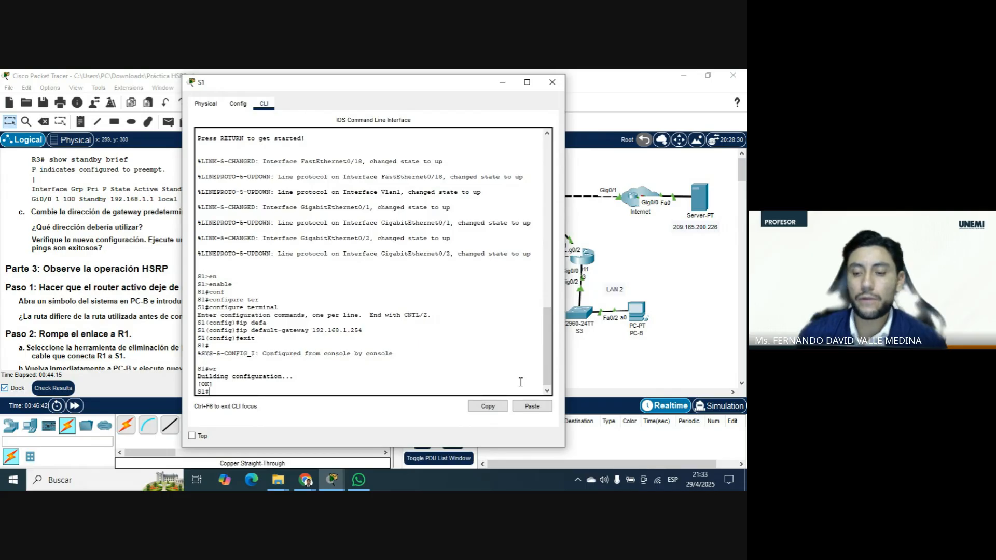
left_click(546, 87)
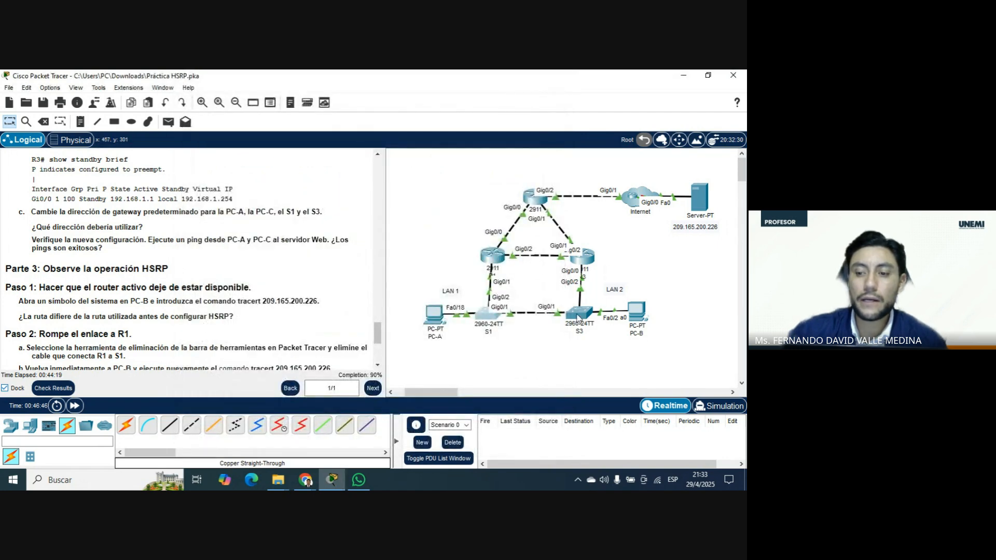
Open switch S3's command line and enter global configuration mode through enable and configure terminal.
left_click(579, 316)
left_click(264, 103)
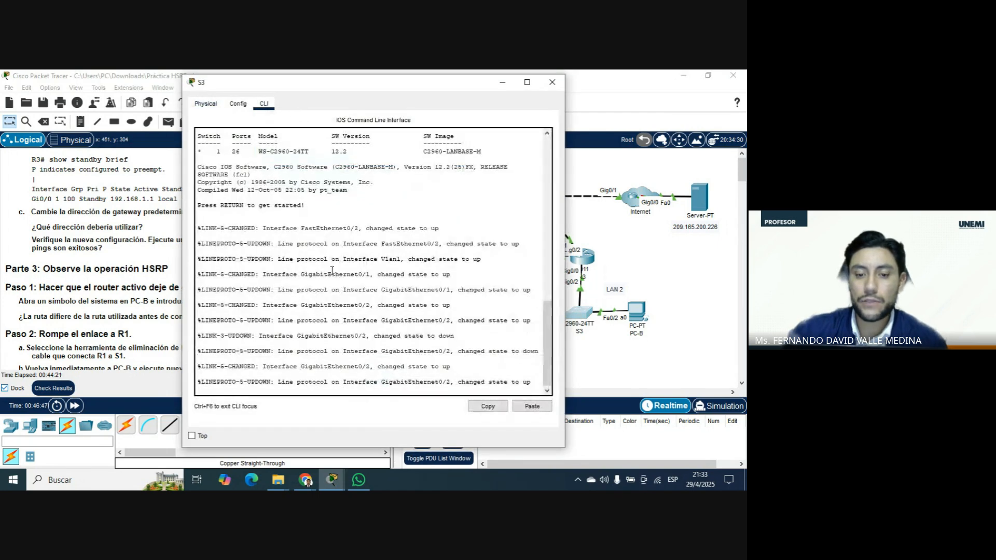
key("Return")
type("en")
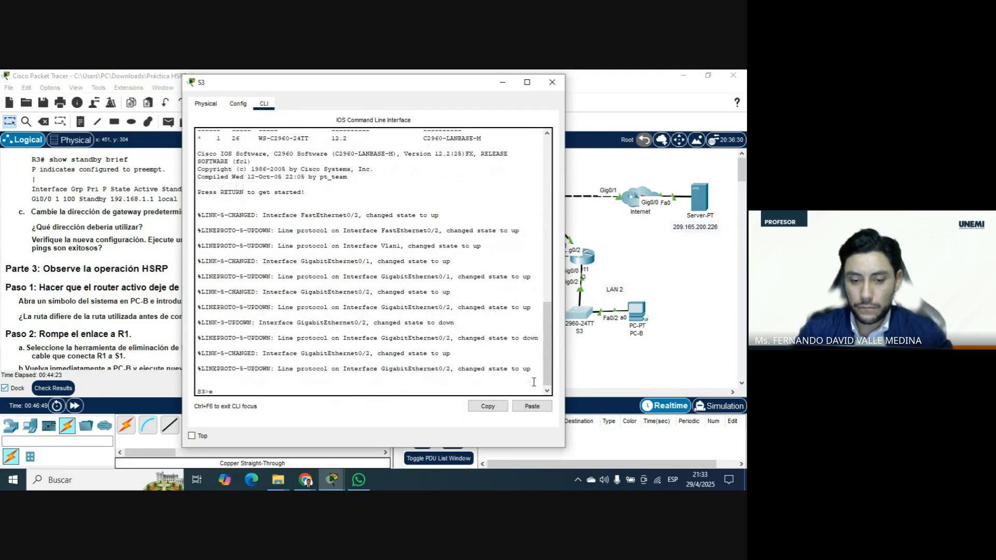
key("Tab")
key("Return")
type("er")
key("Tab")
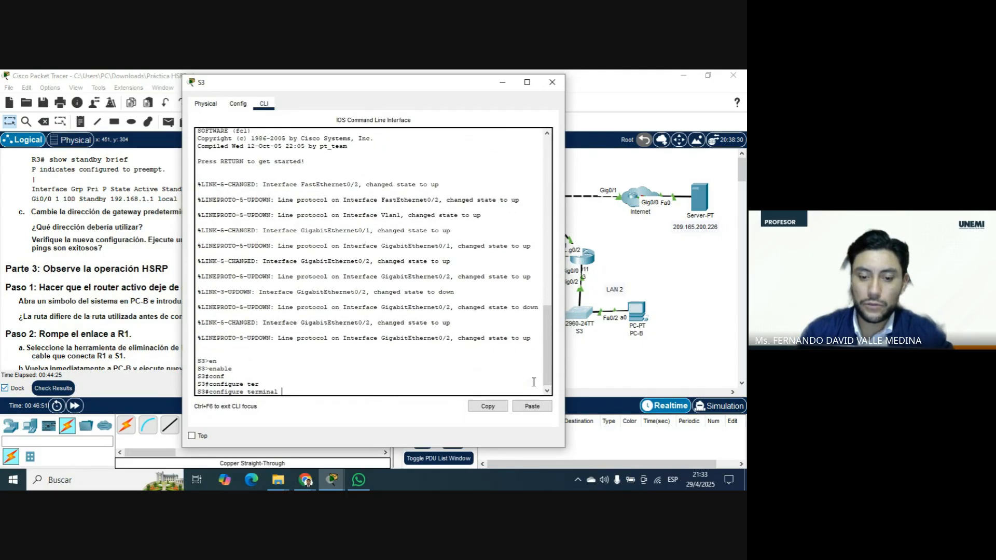
key("Return")
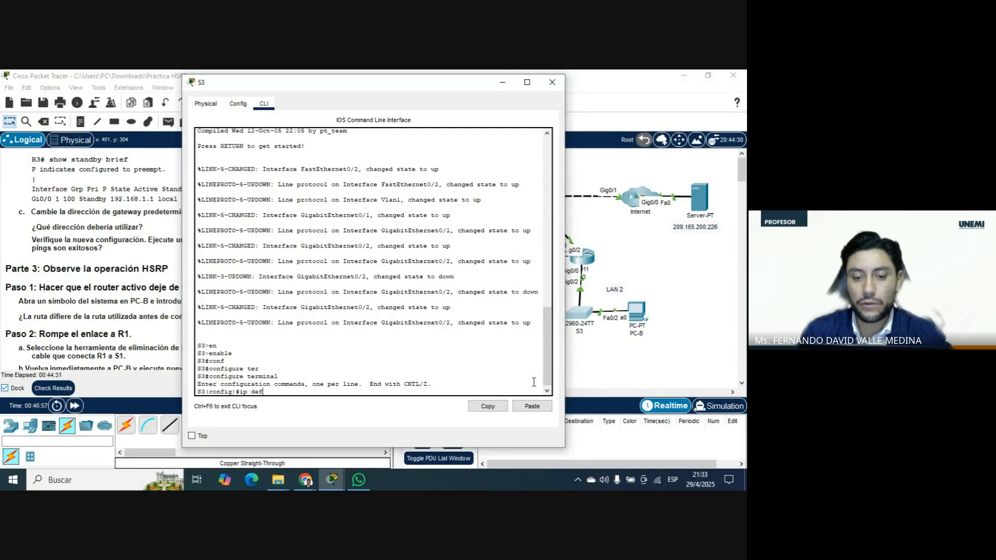
Set switch S3's default gateway with ip default-gateway 192.168.1.254.
key("Tab")
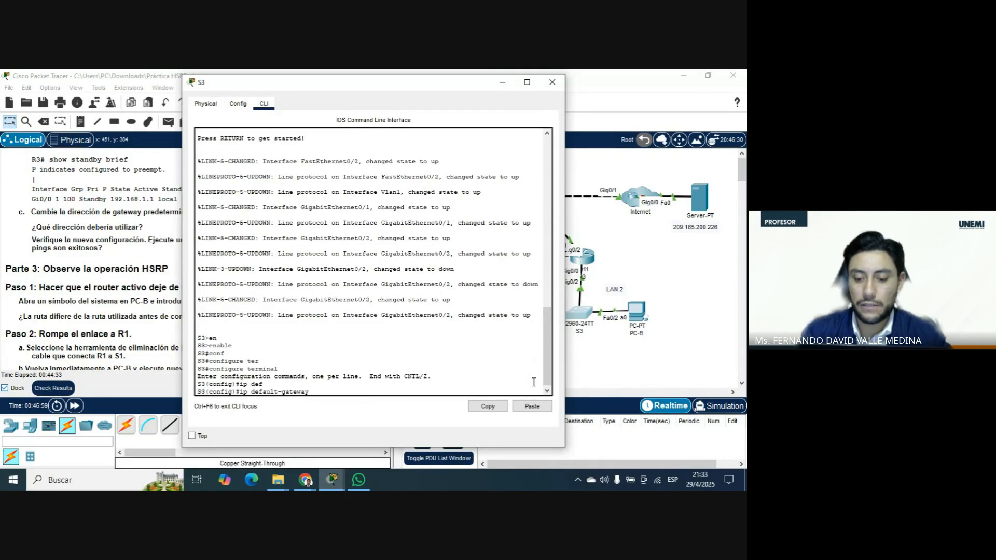
type("192.168.1.254")
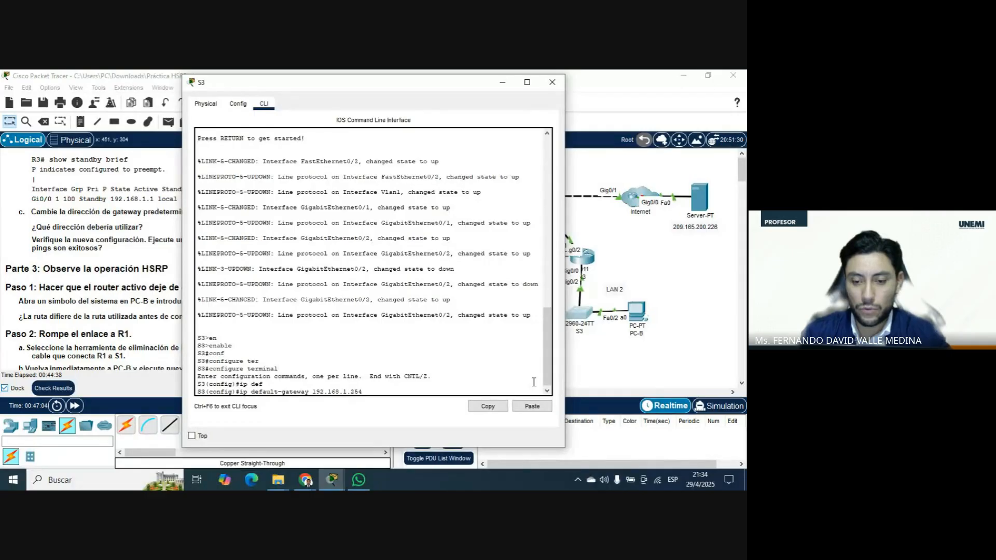
key("Return")
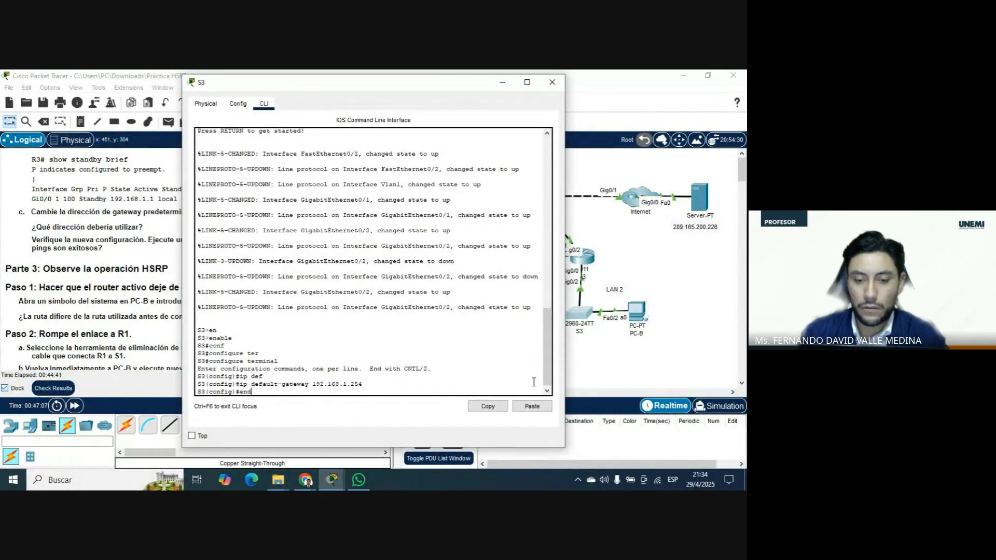
End S3's configuration mode, save its configuration with wr, and close S3's window.
type("end")
key("Return")
type("wr")
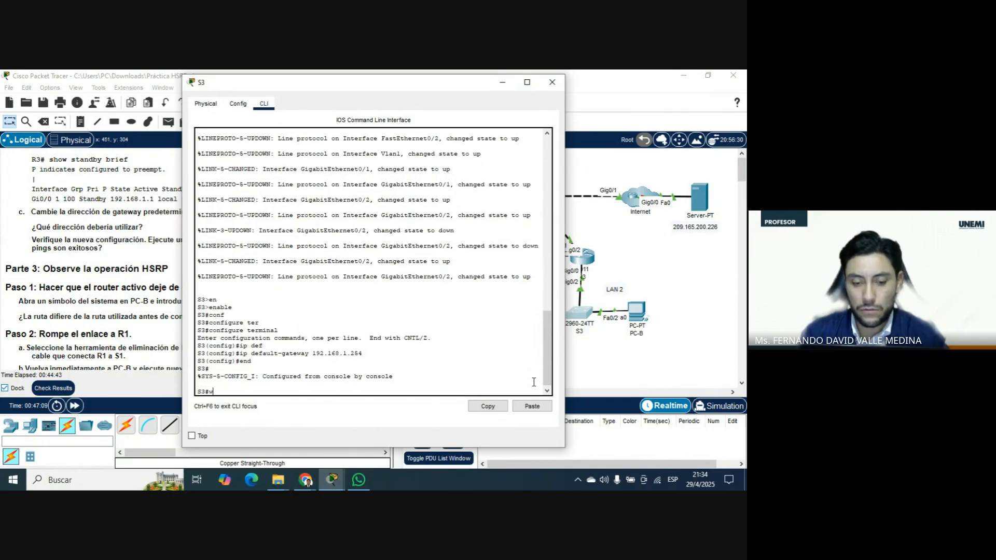
key("Return")
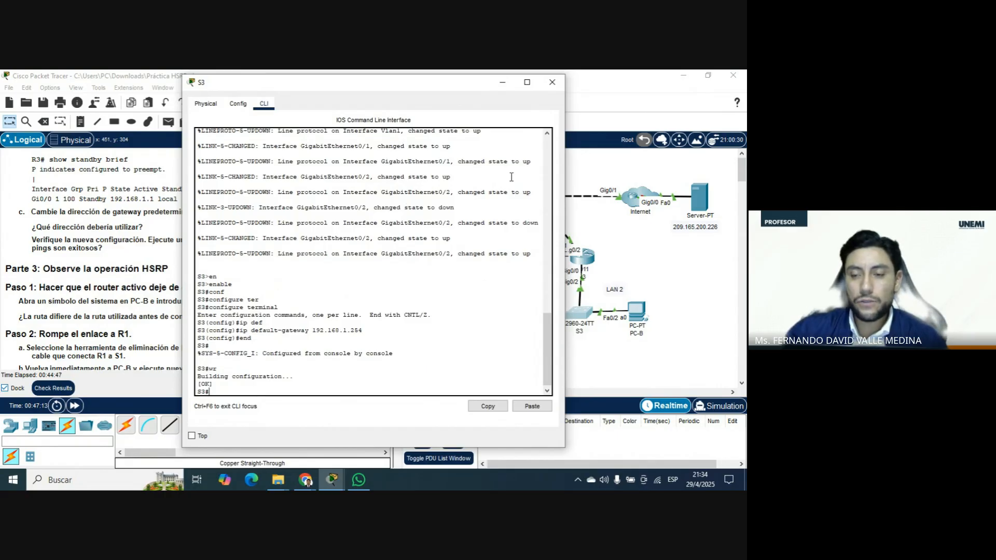
left_click(552, 82)
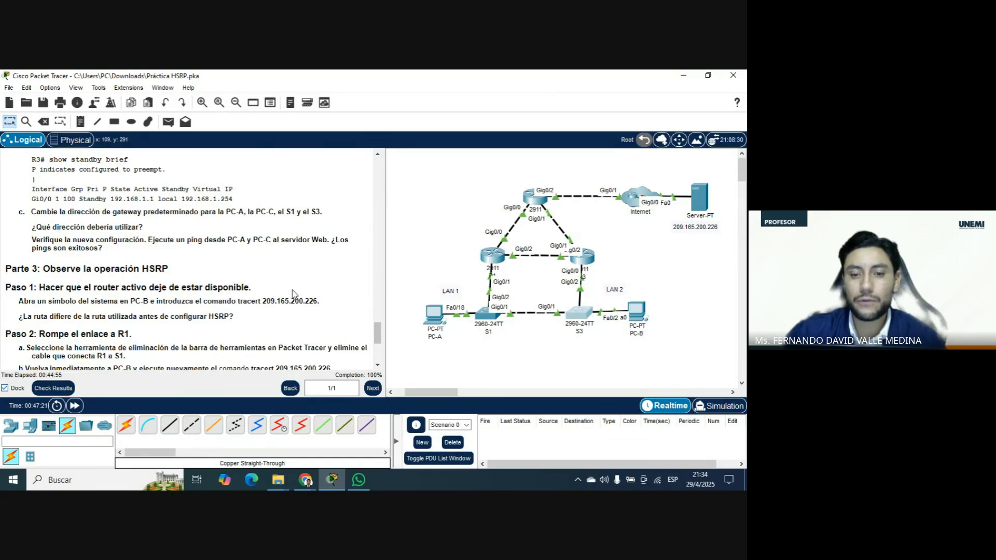
Review the activity's addressing table and the Part 3 instructions for breaking and restoring the link to R1.
scroll(277, 264, "up", 15)
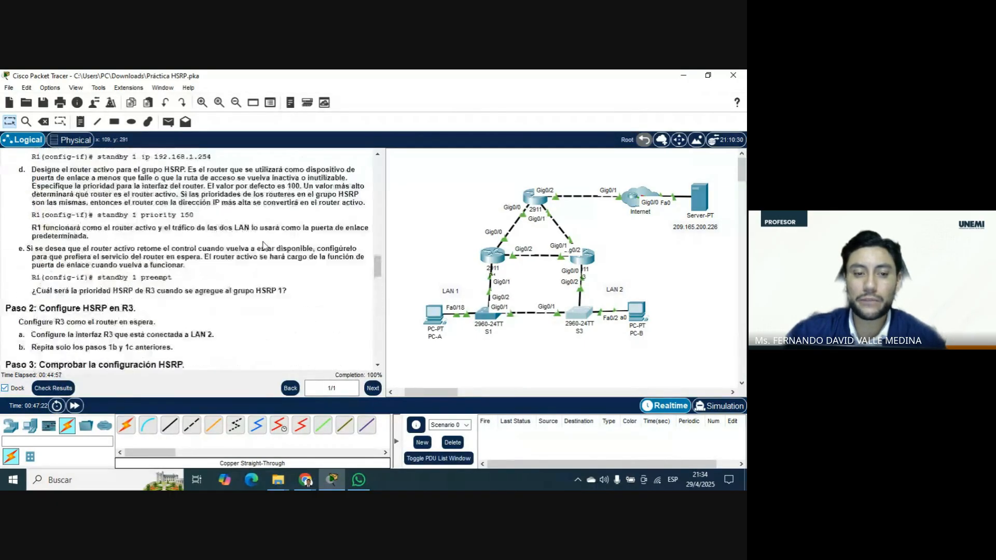
scroll(262, 245, "up", 20)
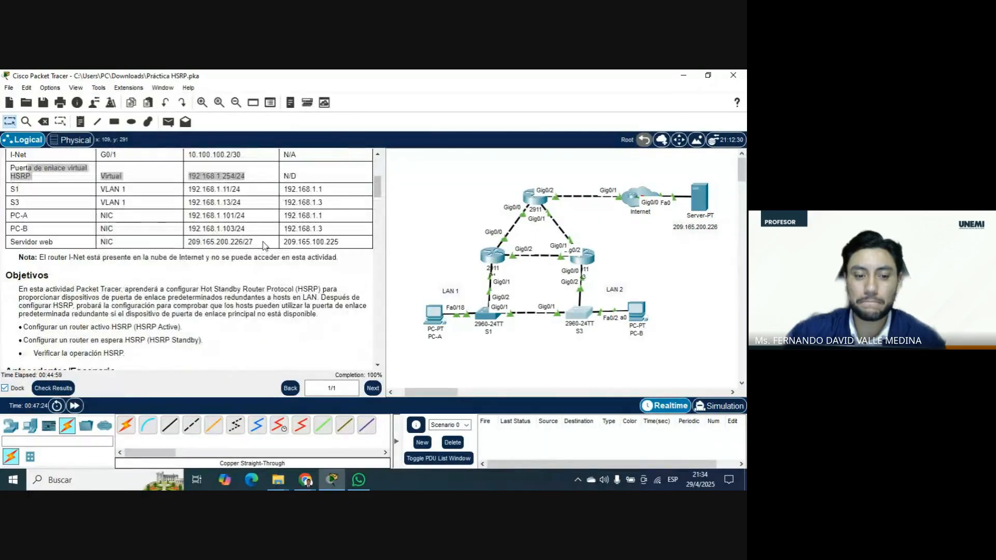
scroll(263, 243, "down", 3)
left_click_drag(377, 198, 377, 350)
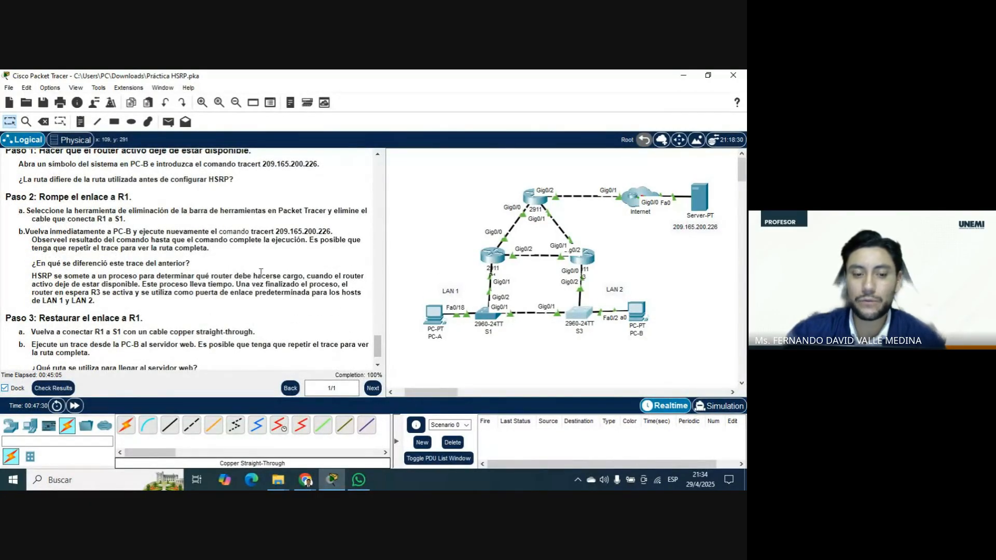
scroll(261, 271, "down", 1)
left_click(44, 121)
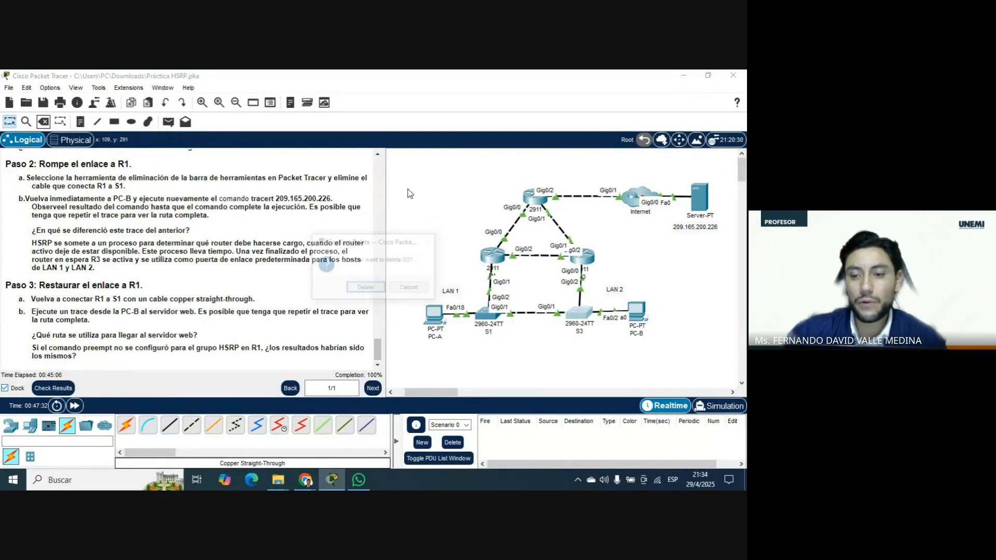
left_click(409, 287)
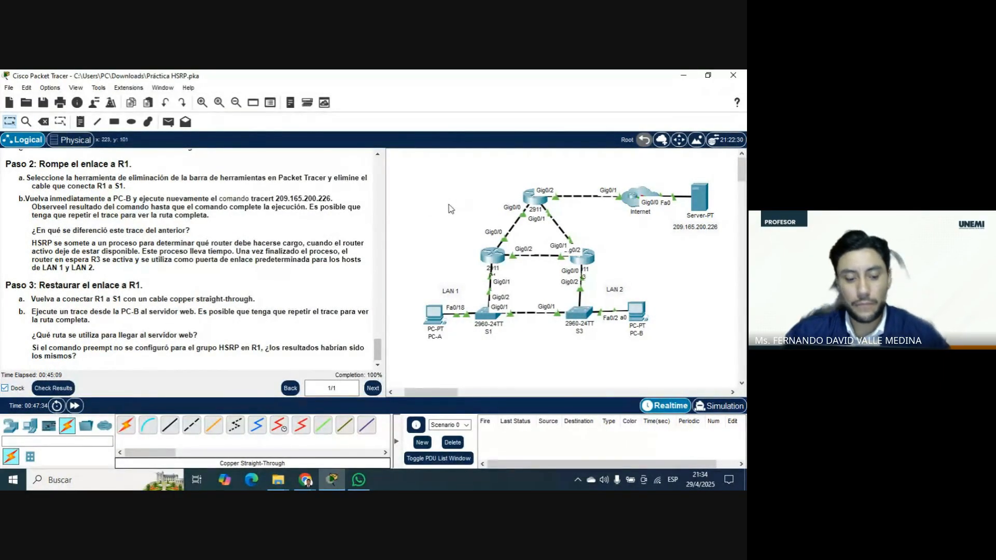
left_click(44, 121)
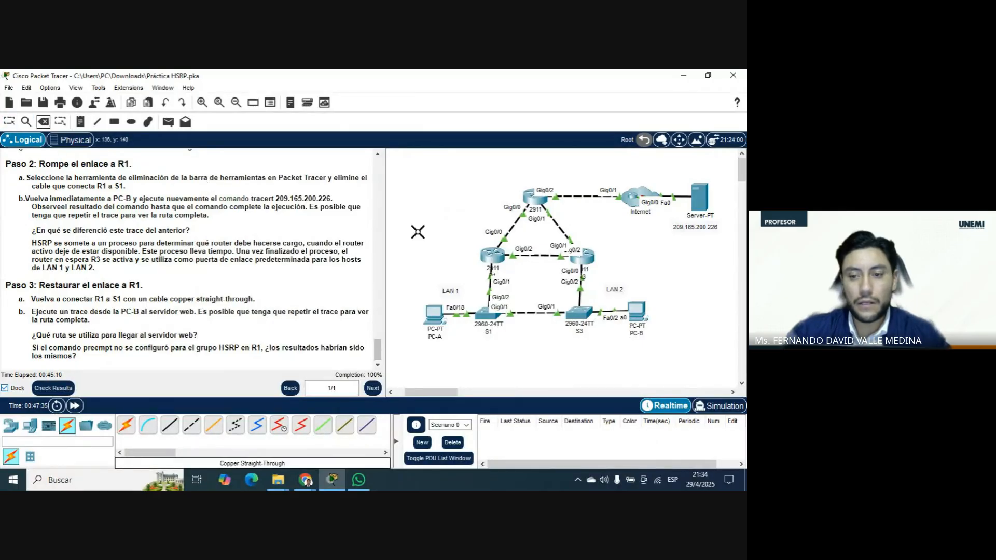
left_click(494, 280)
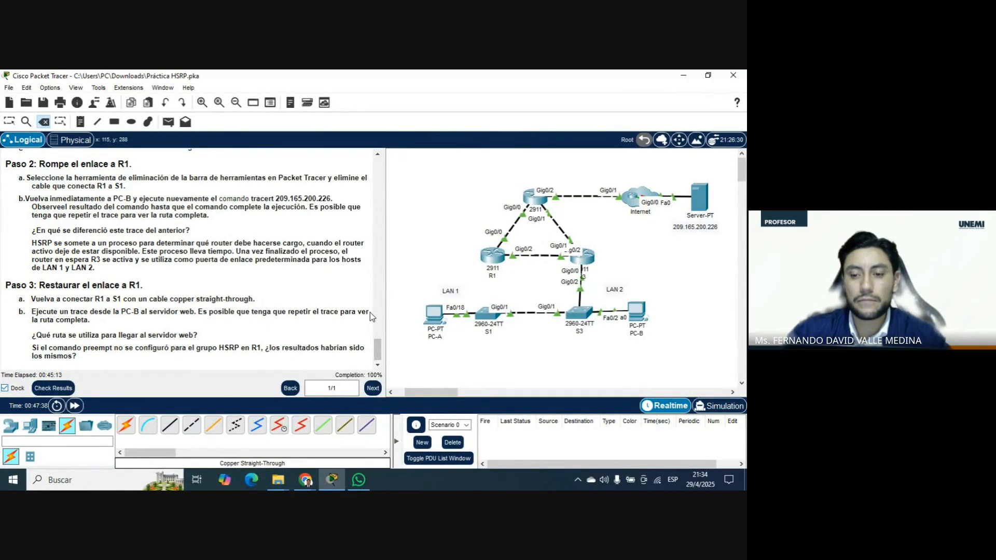
key("Escape")
key("ctrl+z")
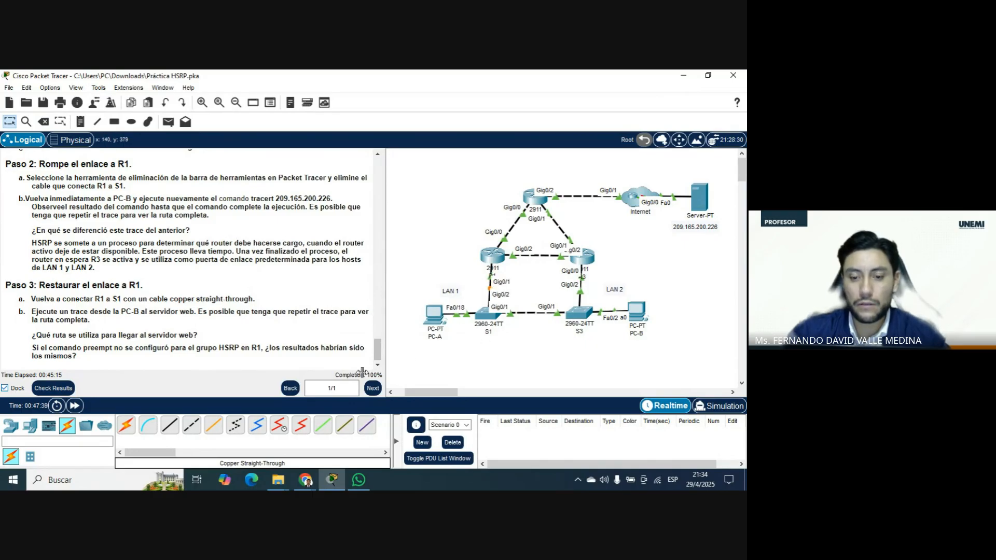
Fast-forward the simulation time several times so the network converges over the link between R1 and S1.
left_click(74, 406)
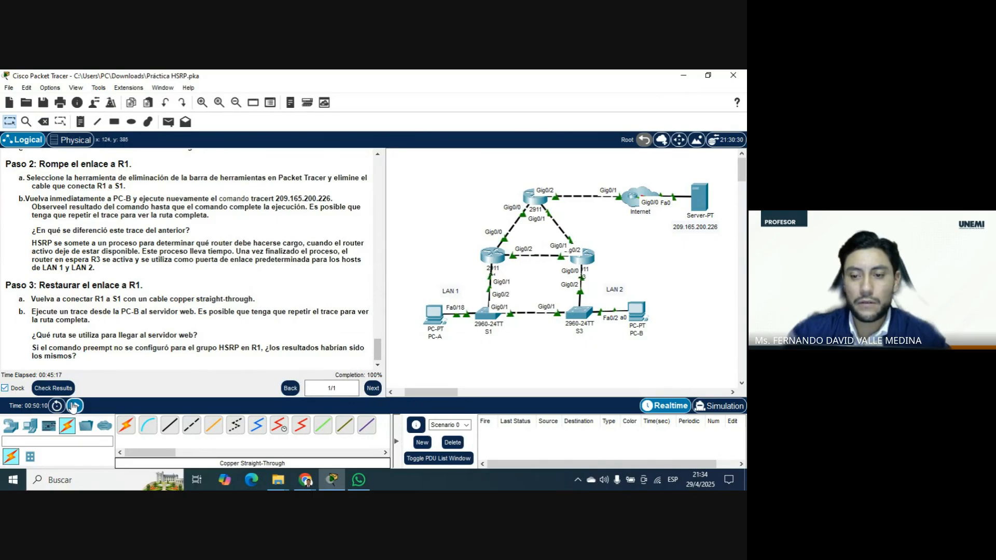
left_click(74, 406)
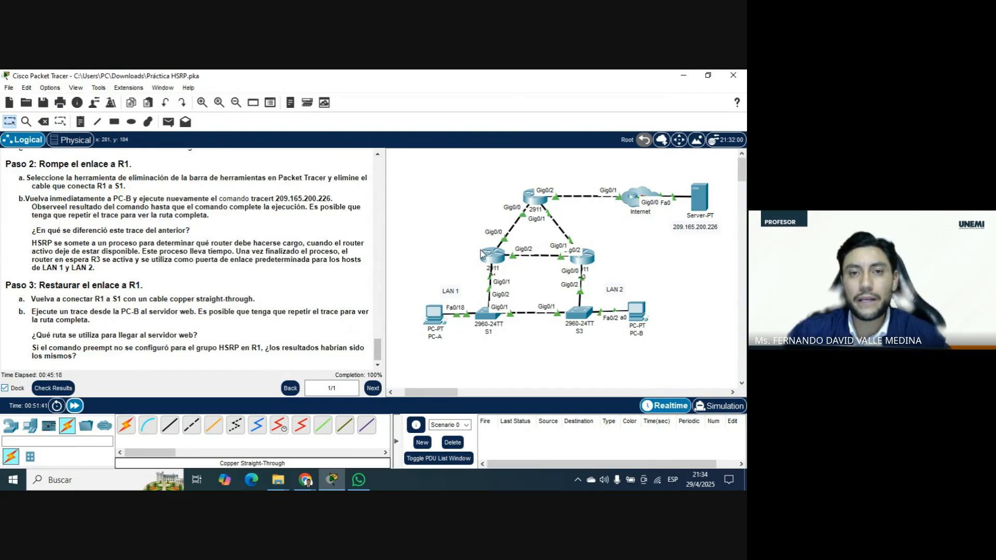
mouse_move(482, 253)
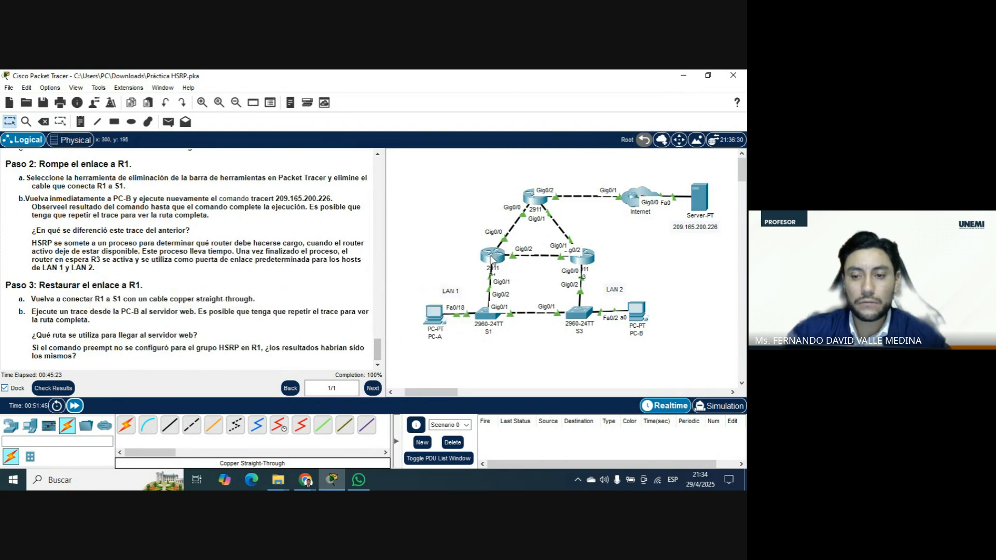
left_click(73, 408)
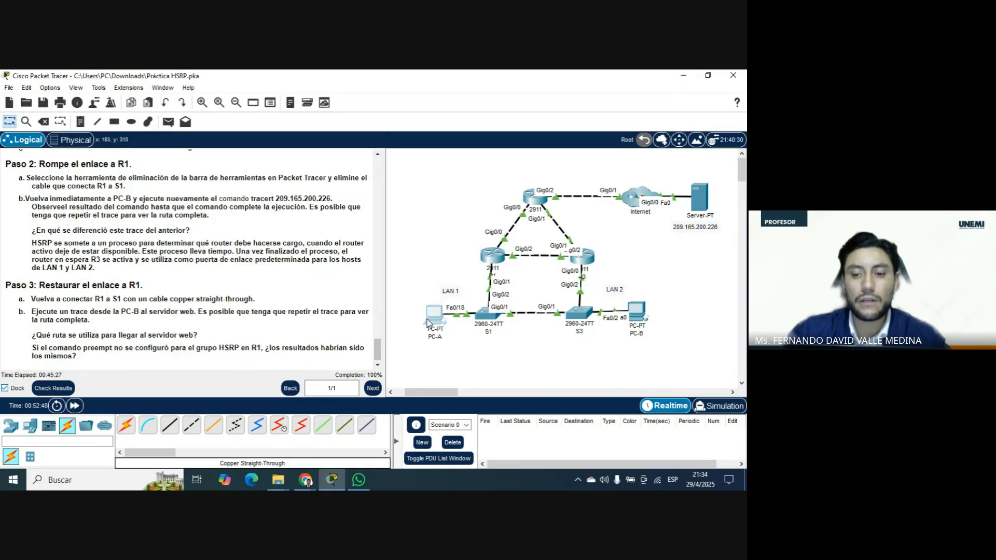
Run tracert 209.165.200.226 from PC-A's command prompt, review the route beside the topology, and close PC-A's window.
left_click(426, 318)
left_click(441, 153)
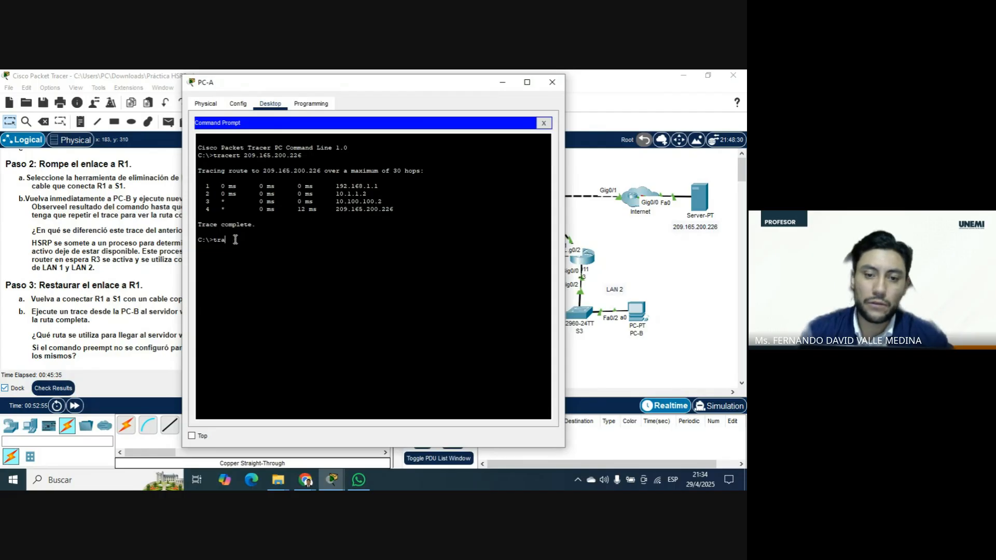
key("Up")
key("Return")
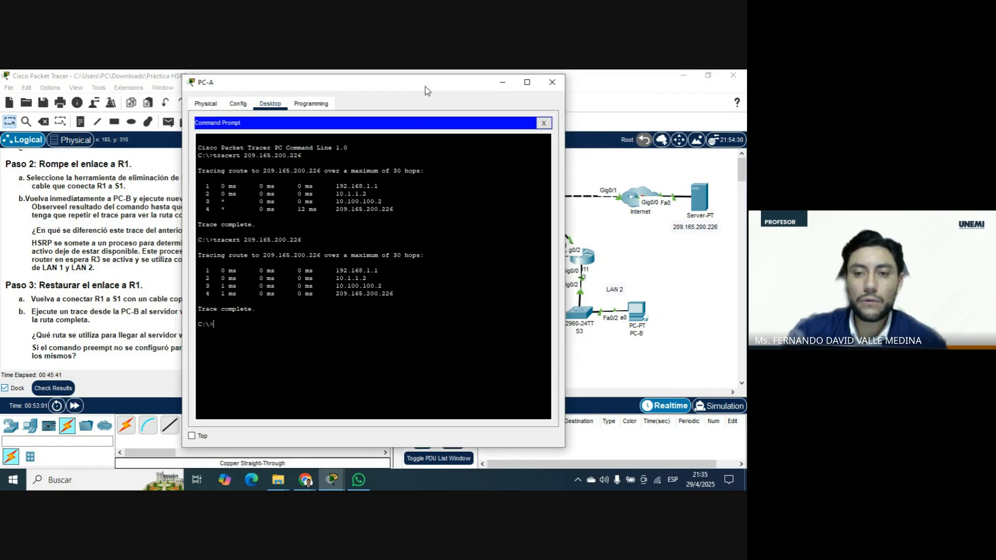
left_click_drag(427, 91, 211, 83)
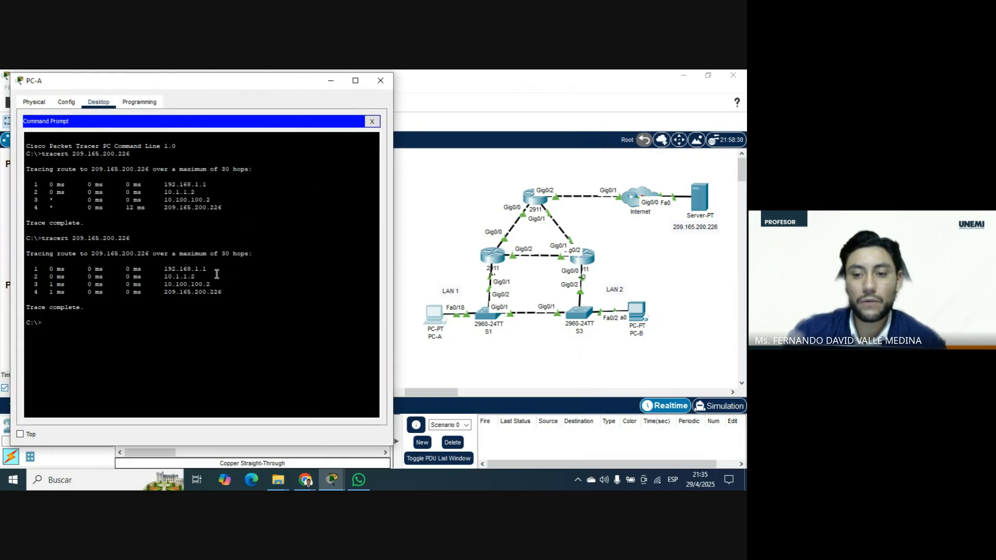
left_click(388, 83)
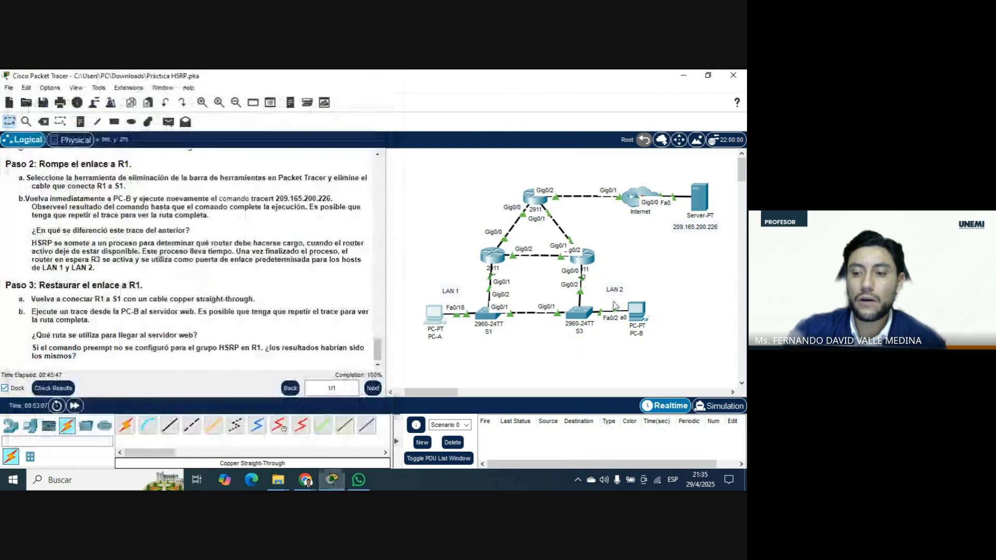
Run tracert 209.165.200.226 from PC-B's command prompt and place its window beside the topology.
left_click(636, 310)
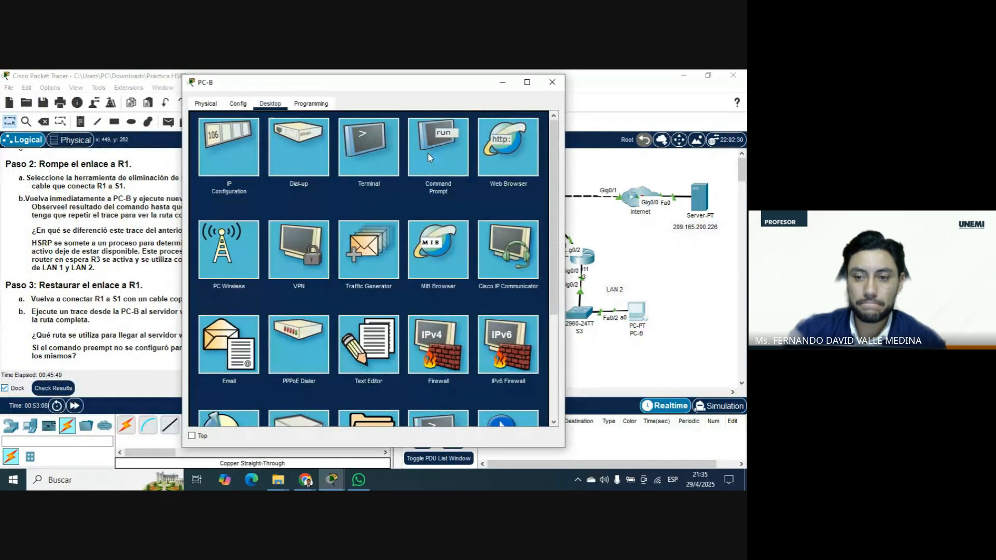
left_click(452, 153)
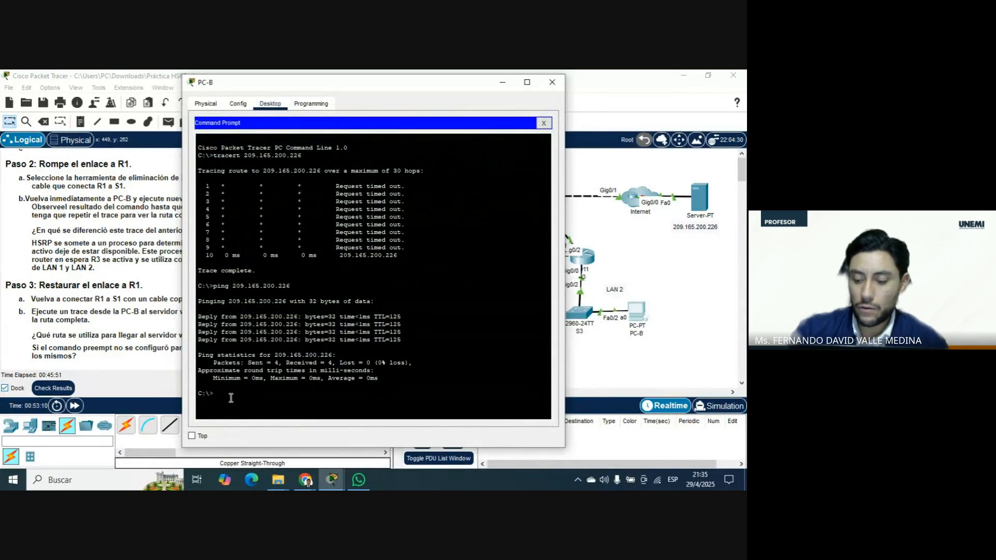
key("Up")
key("Up")
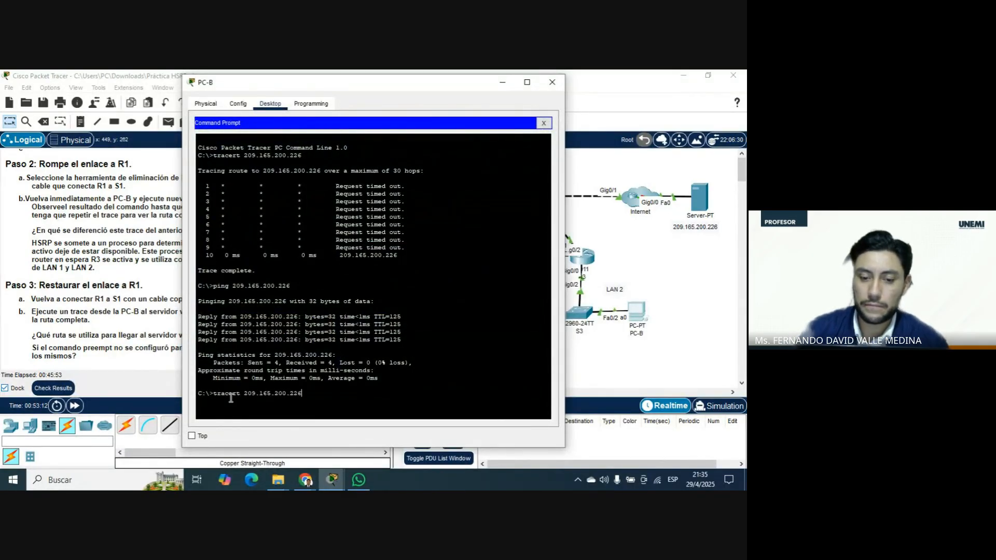
key("Return")
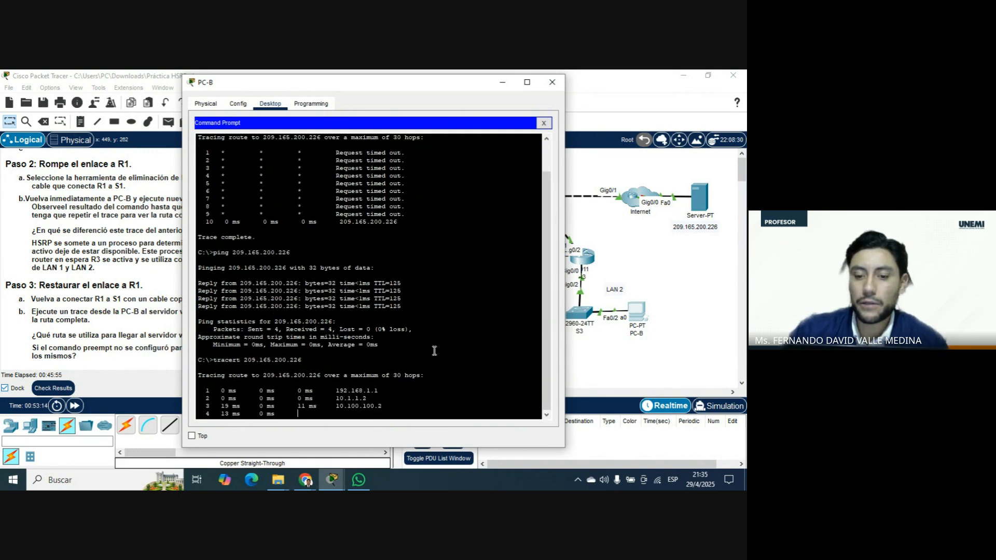
left_click_drag(420, 82, 257, 77)
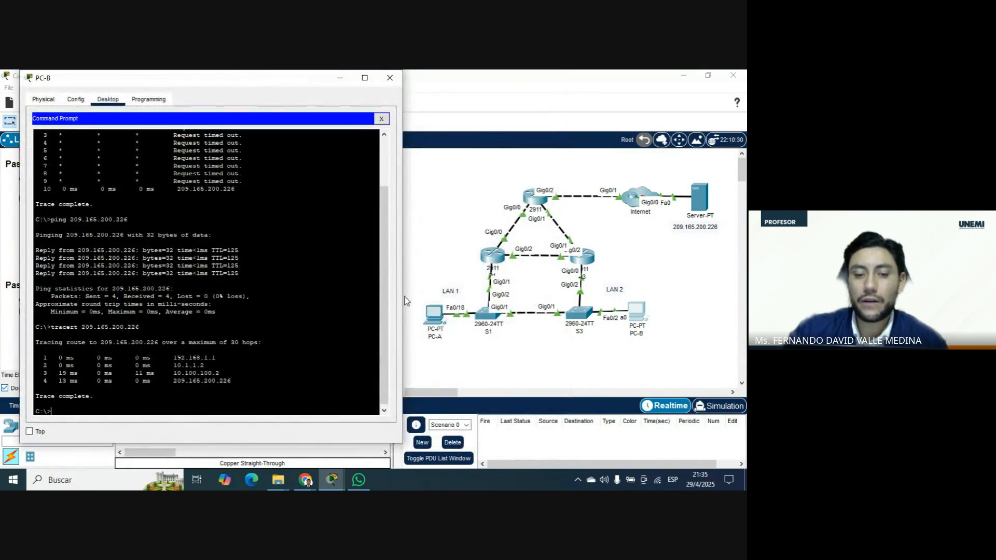
Highlight the hops of PC-B's latest trace and compare them with the earlier trace in the same command prompt.
left_click_drag(231, 382, 32, 344)
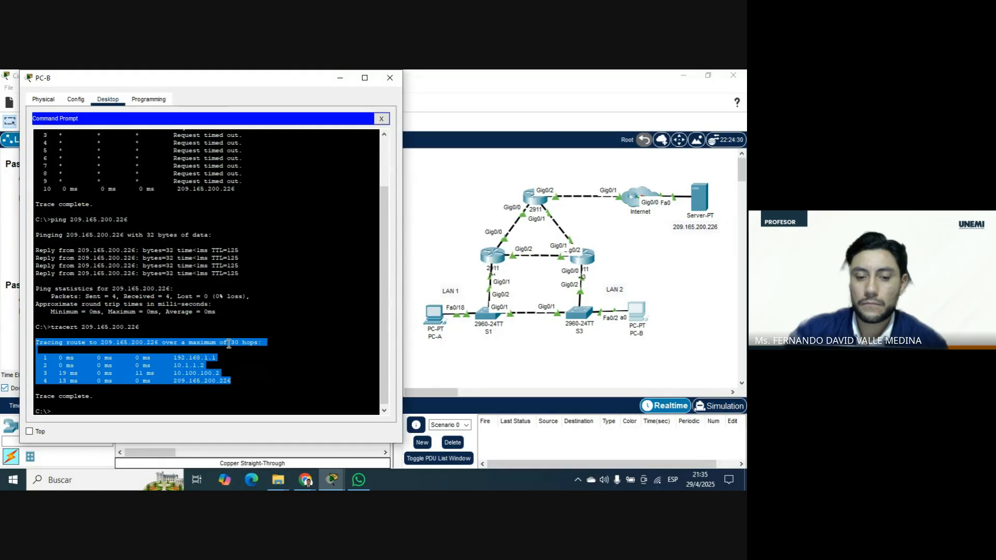
left_click(230, 381)
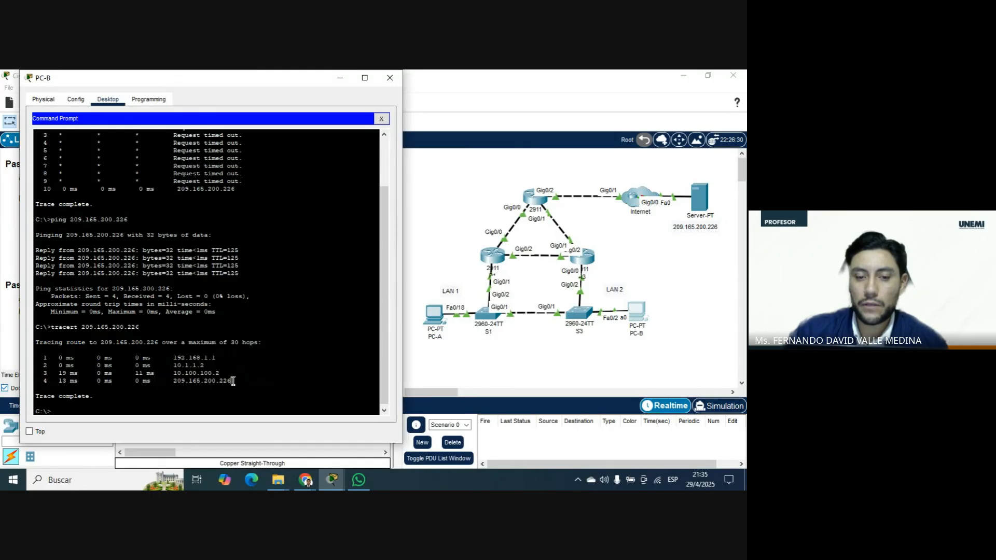
left_click_drag(233, 380, 37, 350)
scroll(222, 294, "up", 3)
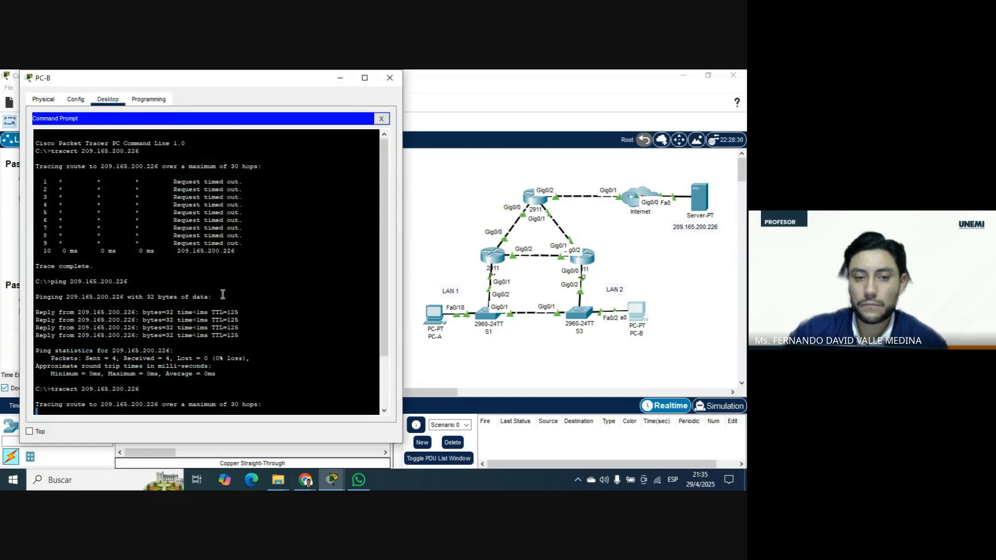
scroll(223, 294, "down", 3)
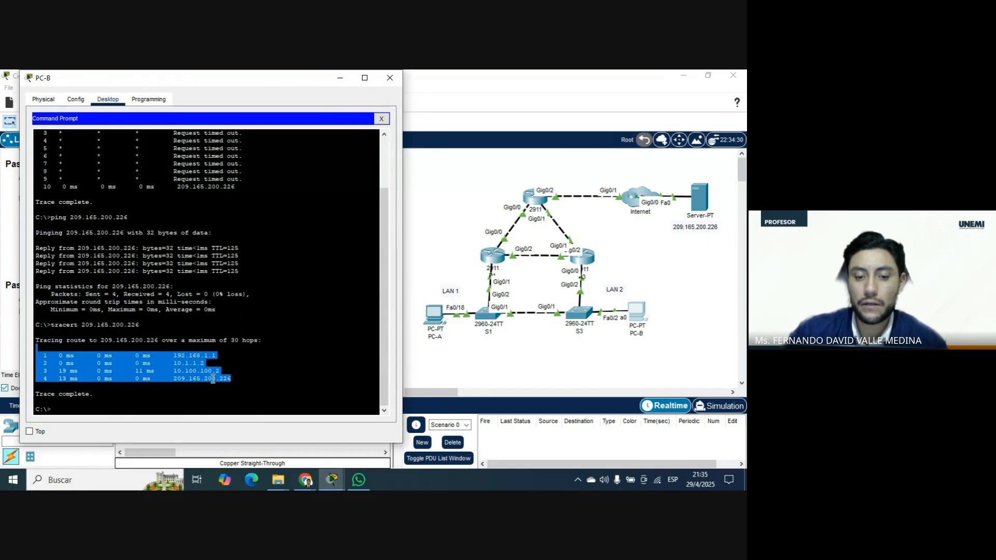
left_click(213, 379)
left_click_drag(232, 378, 36, 354)
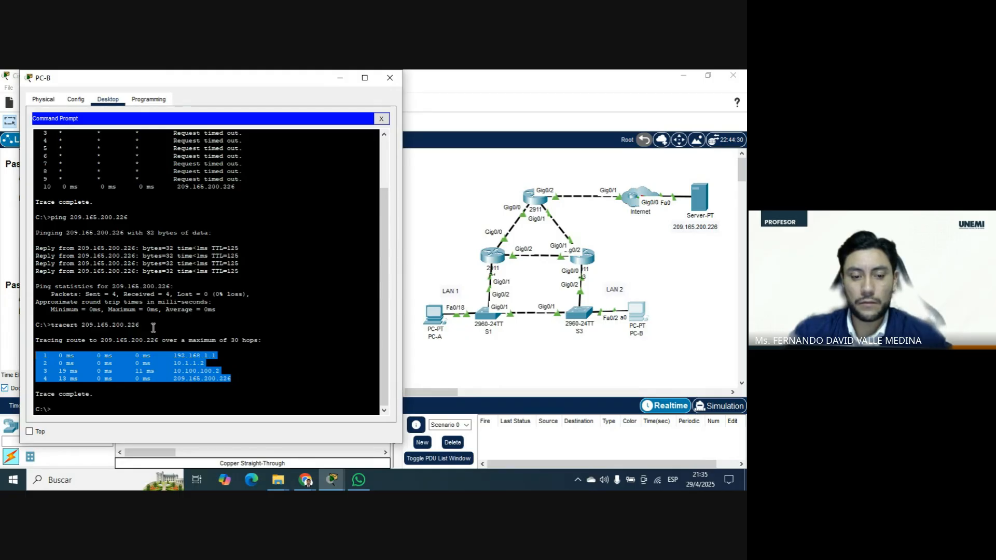
Switch to the Google Meet call to check its chat messages, and return to PC-B's window in Packet Tracer.
mouse_move(305, 479)
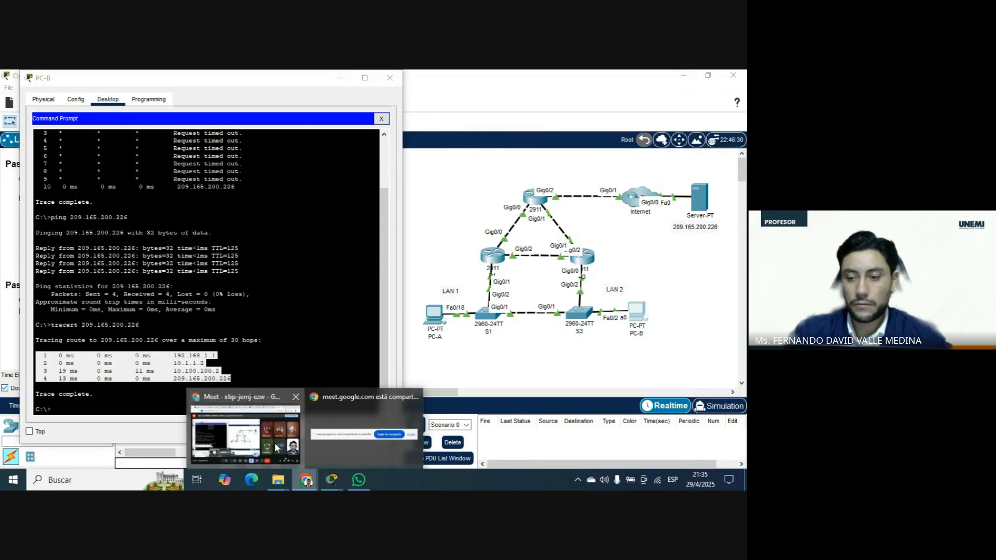
left_click(247, 431)
left_click(669, 447)
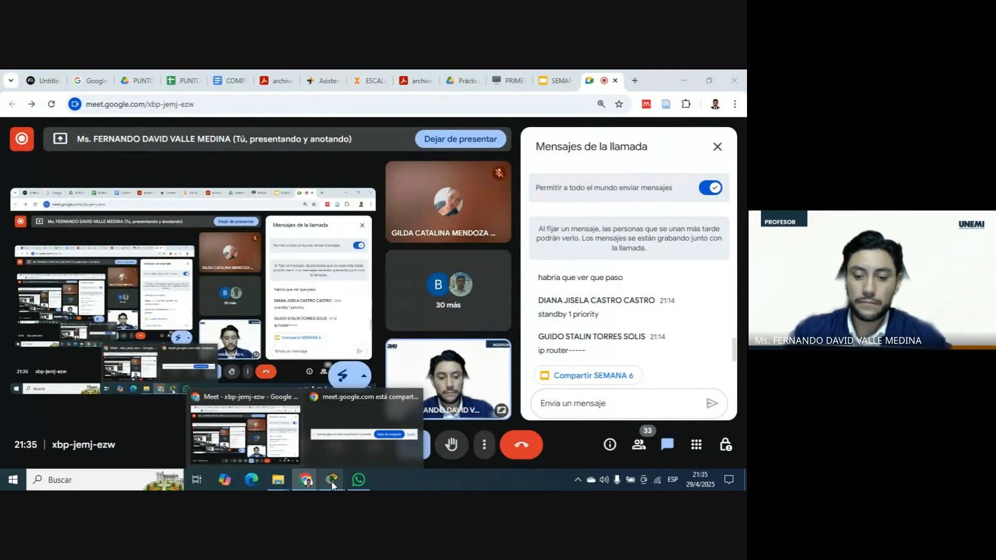
mouse_move(332, 482)
left_click(306, 435)
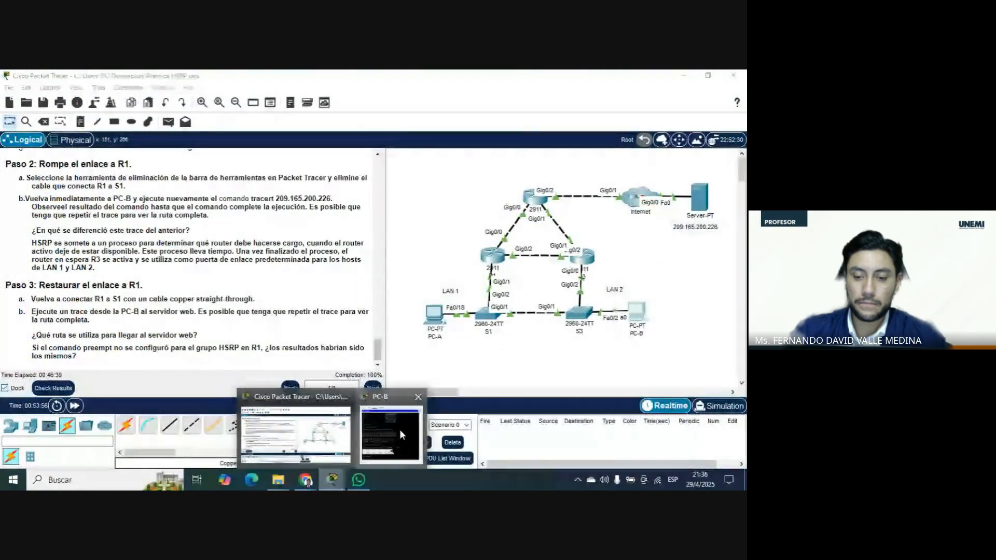
left_click(399, 434)
Examine the first hop of PC-B's latest trace against the earlier command output, and close PC-B's window.
left_click_drag(217, 357, 166, 357)
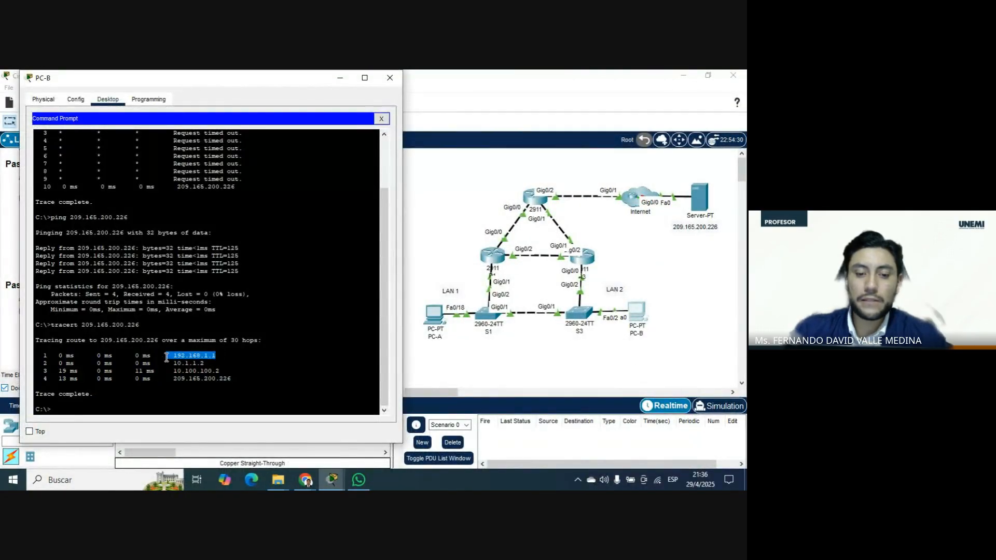
scroll(272, 215, "up", 3)
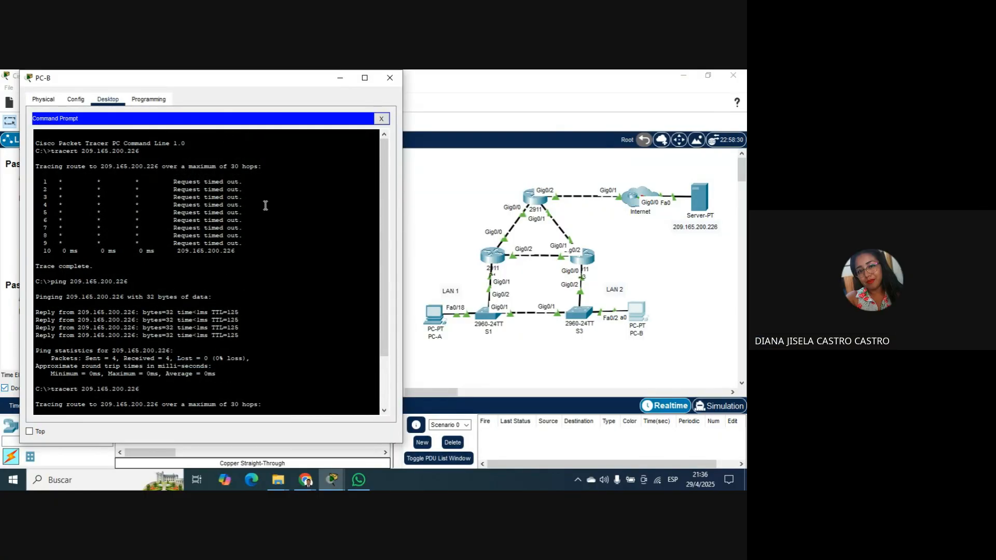
scroll(262, 208, "down", 3)
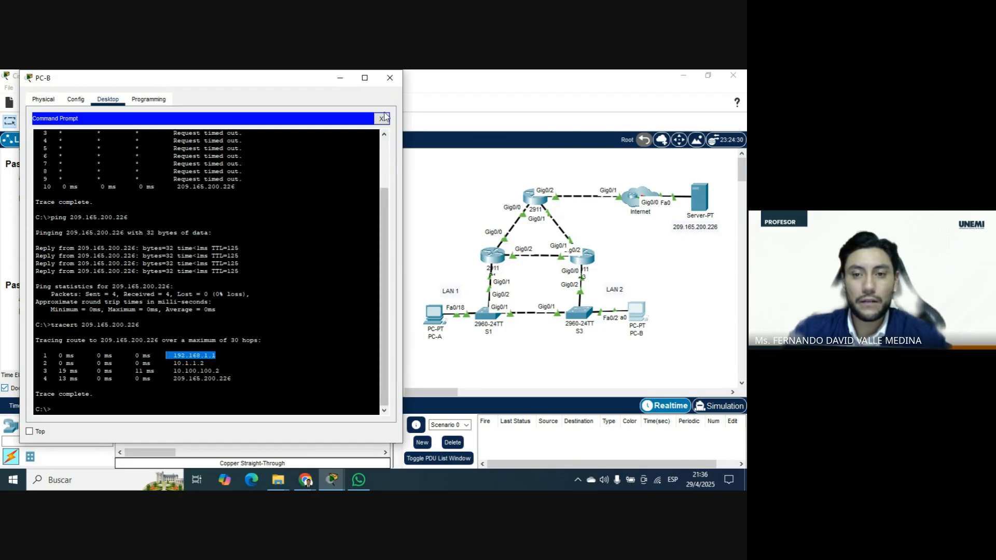
left_click(389, 77)
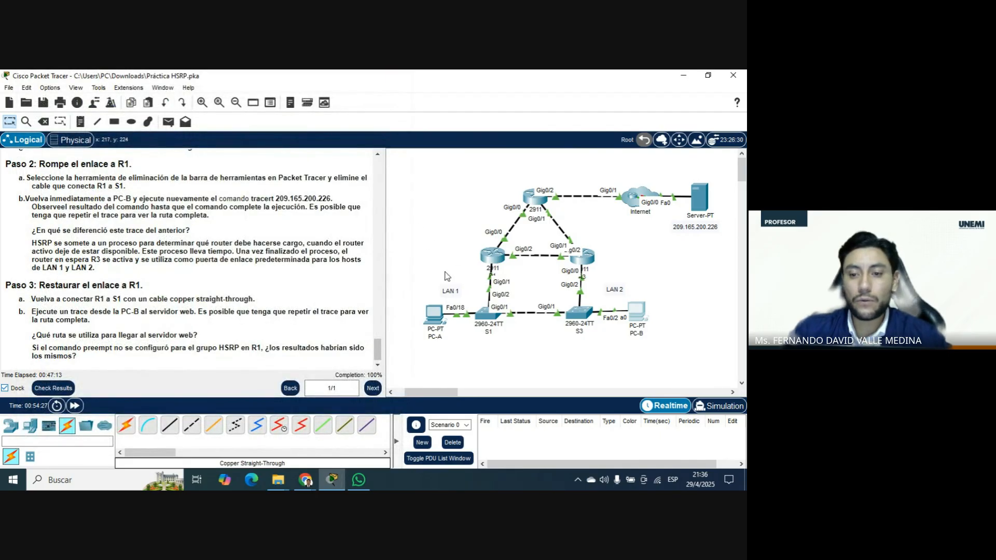
Delete the cable connecting router R1 to switch S1 and leave the delete tool.
left_click(43, 121)
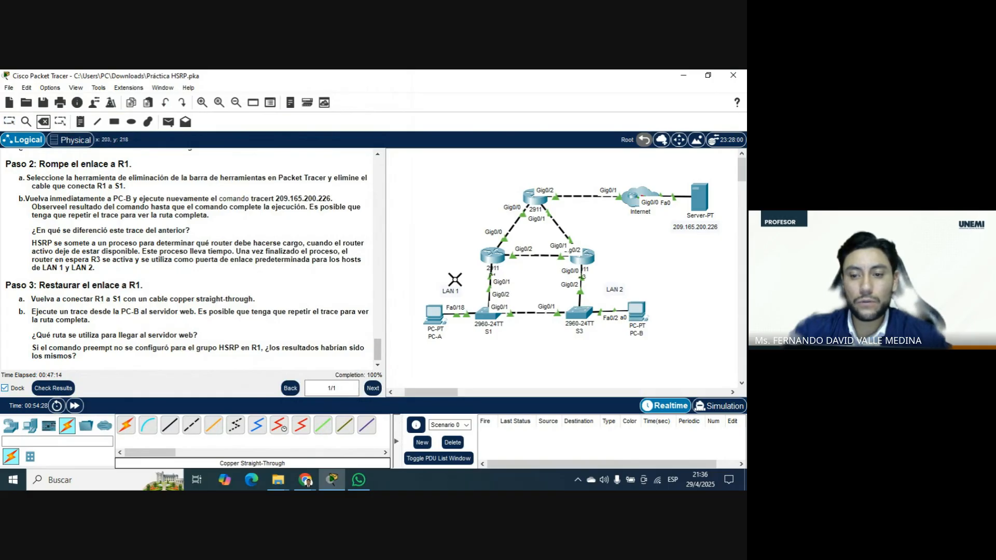
left_click(489, 286)
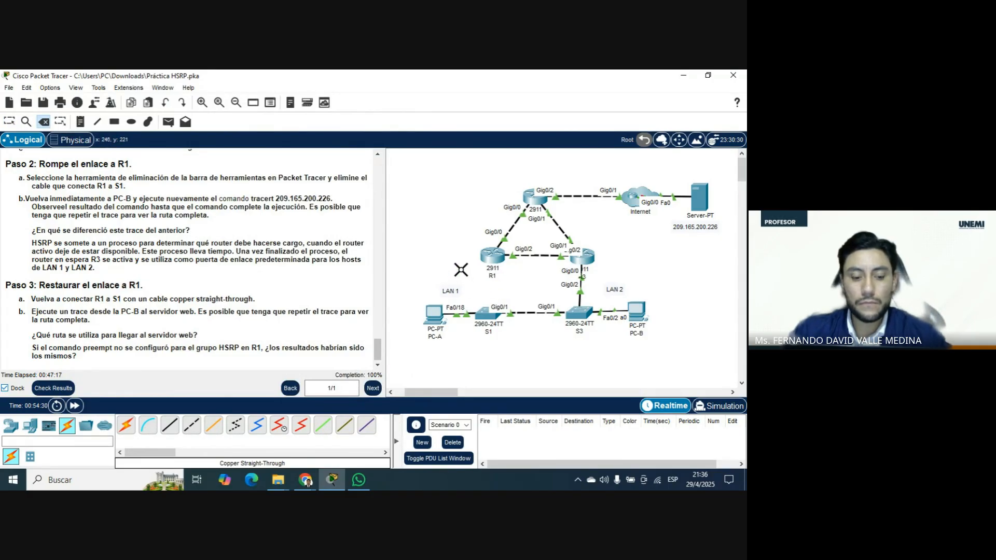
key("Escape")
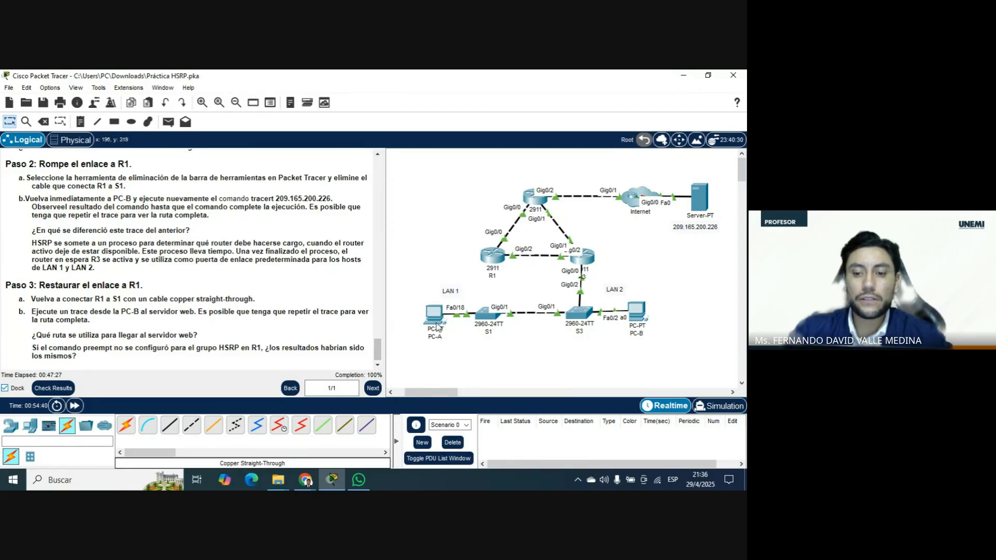
mouse_move(435, 322)
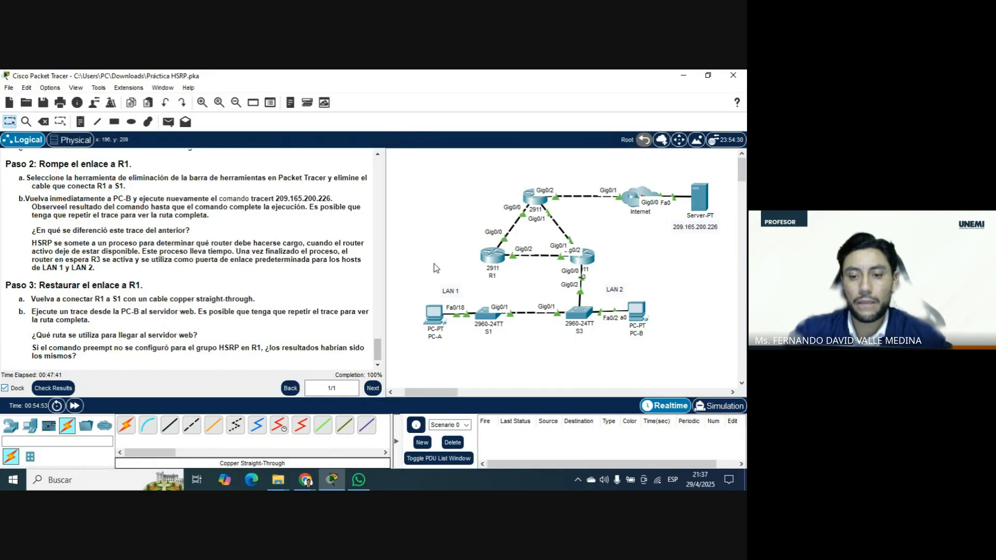
left_click(434, 314)
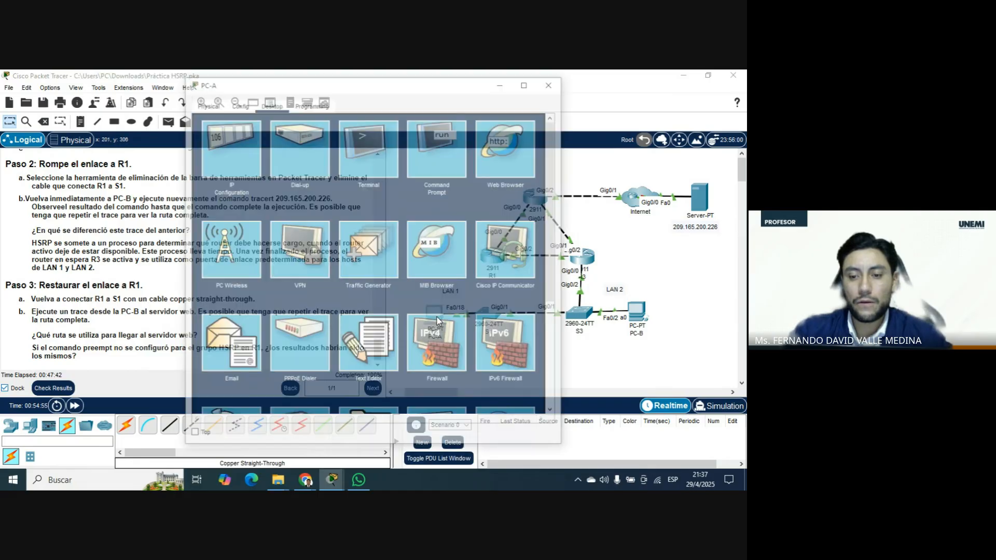
left_click(549, 85)
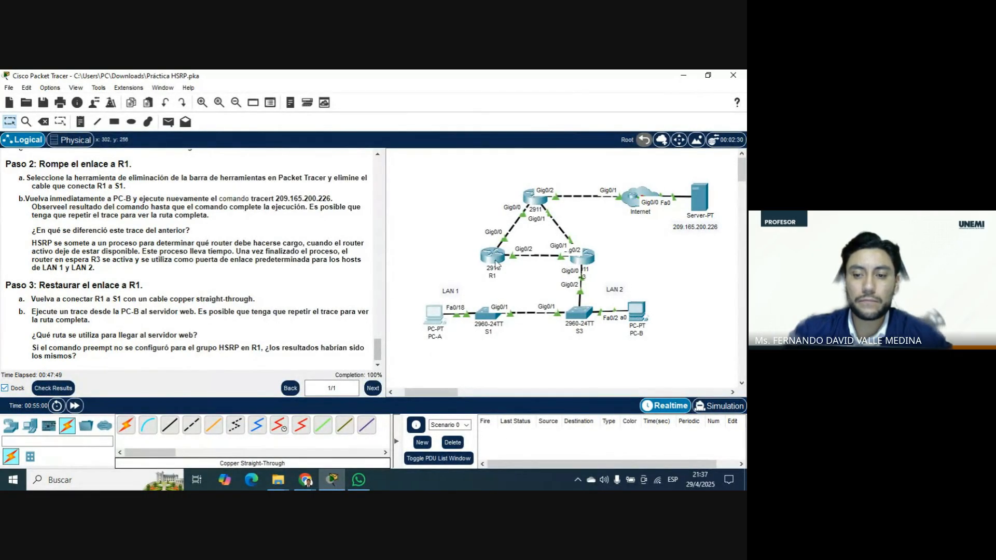
Run tracert 209.165.200.226 from PC-A's command prompt with the R1–S1 link removed.
left_click(434, 316)
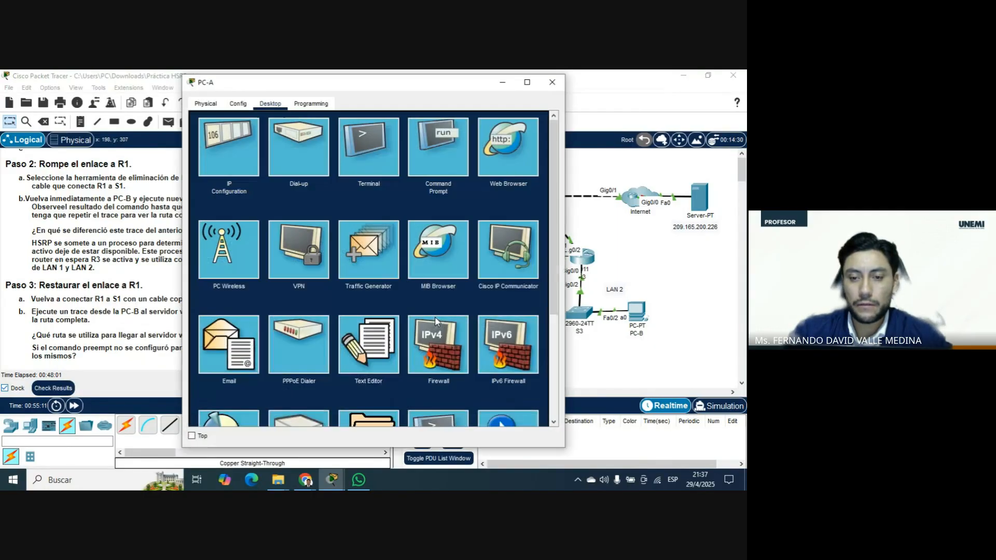
left_click(455, 159)
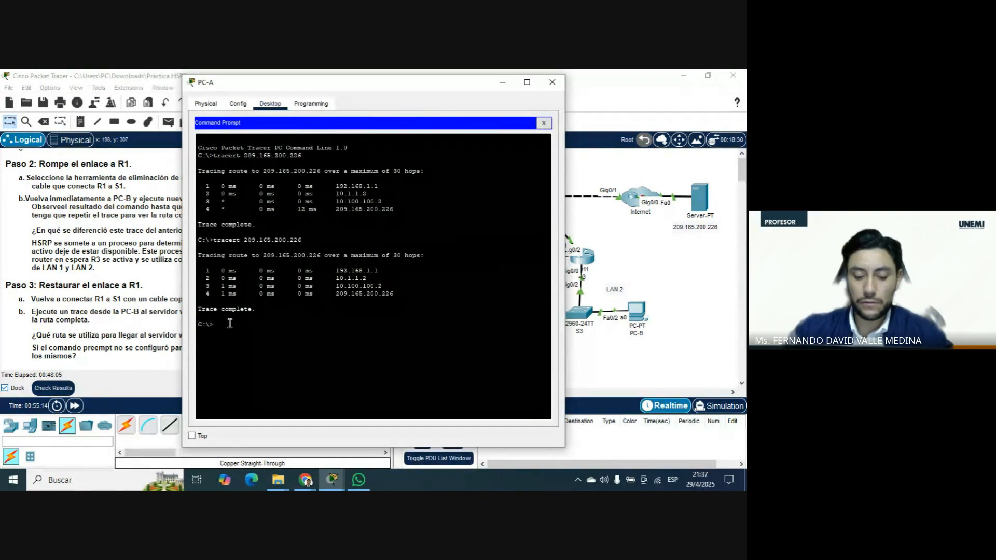
type("tra")
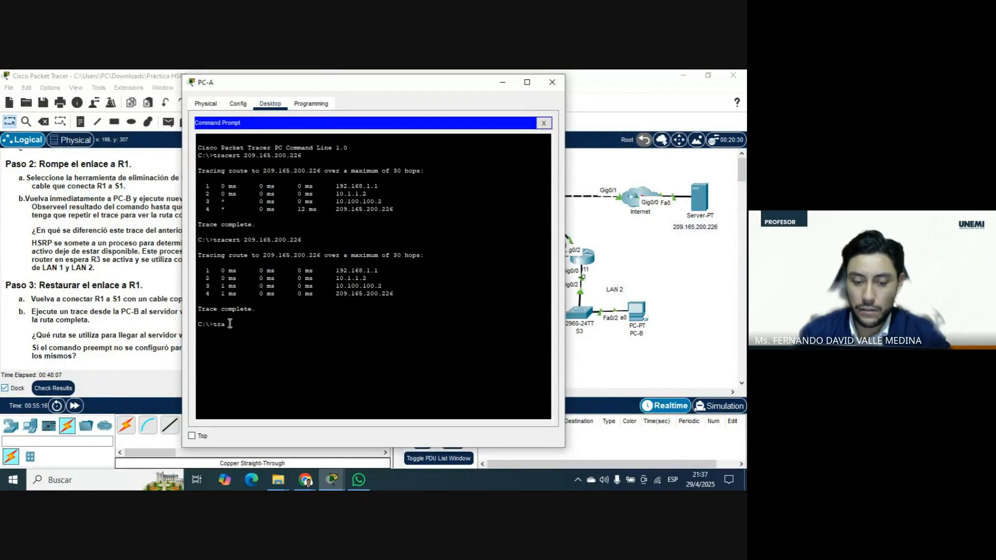
key("BackSpace")
key("BackSpace")
key("Up")
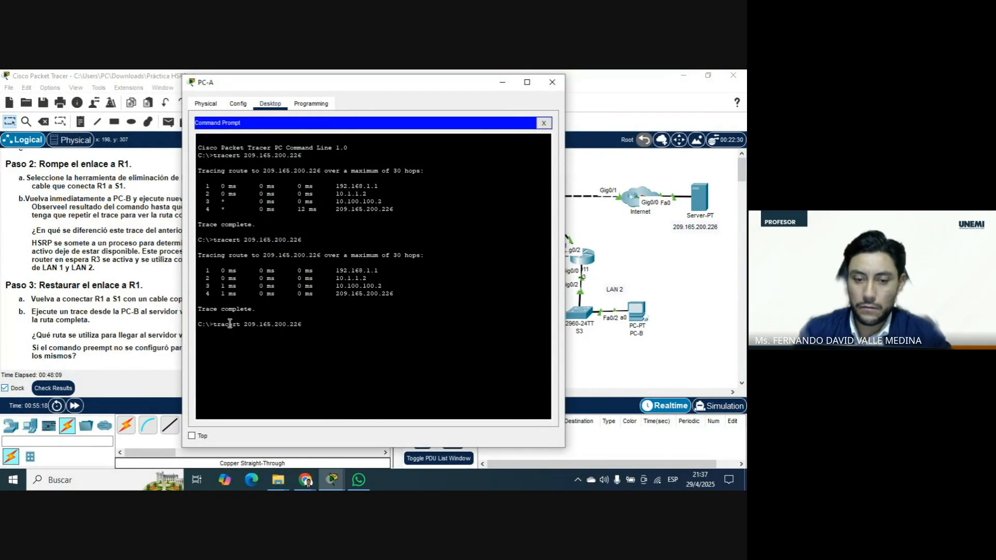
key("Return")
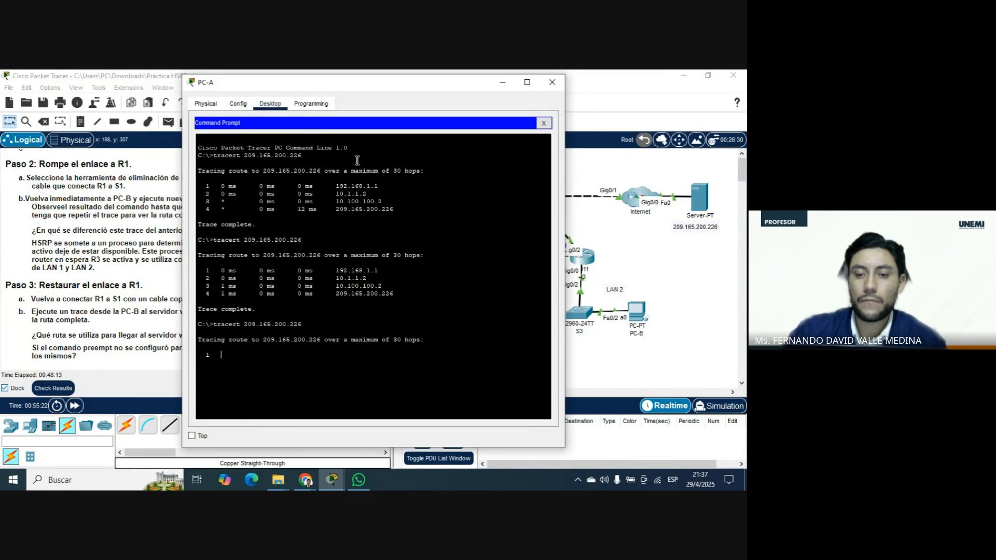
Compare PC-A's latest trace with the topology, keeping both in view, and close PC-A's window.
mouse_move(391, 85)
left_mouse_down()
mouse_move(218, 82)
mouse_move(237, 88)
left_mouse_up()
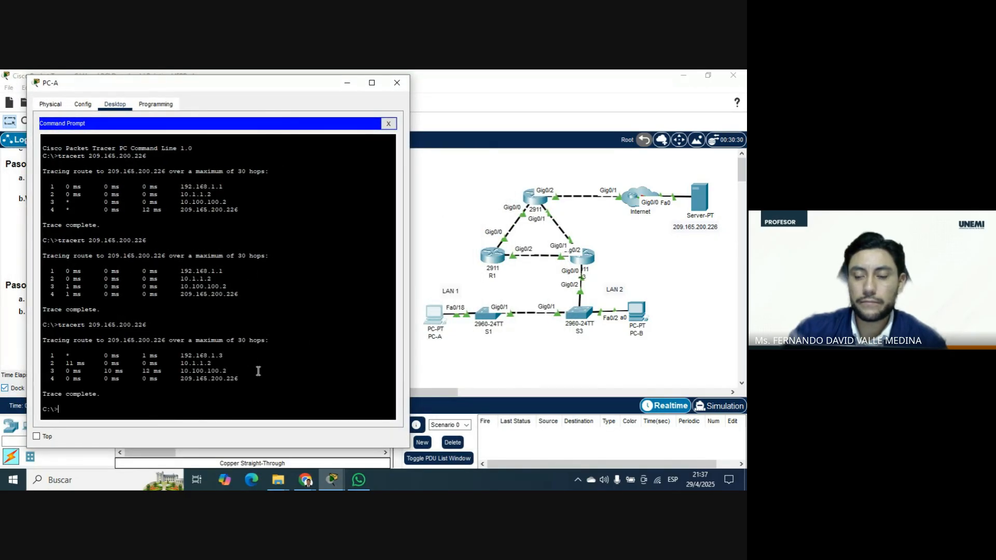
left_click_drag(318, 88, 300, 88)
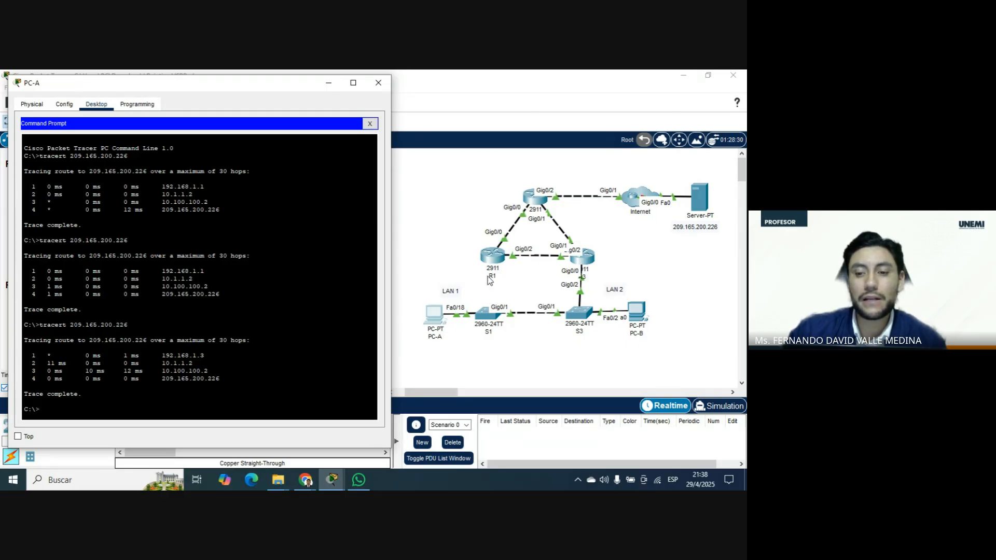
left_click(378, 83)
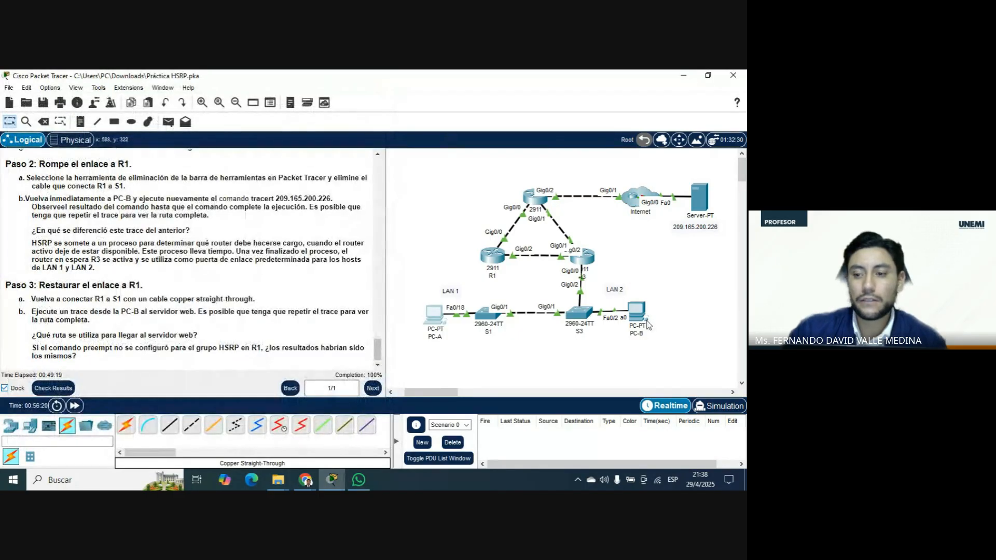
Run tracert 209.165.200.226 again from PC-B's command prompt.
left_click(646, 320)
left_click(438, 150)
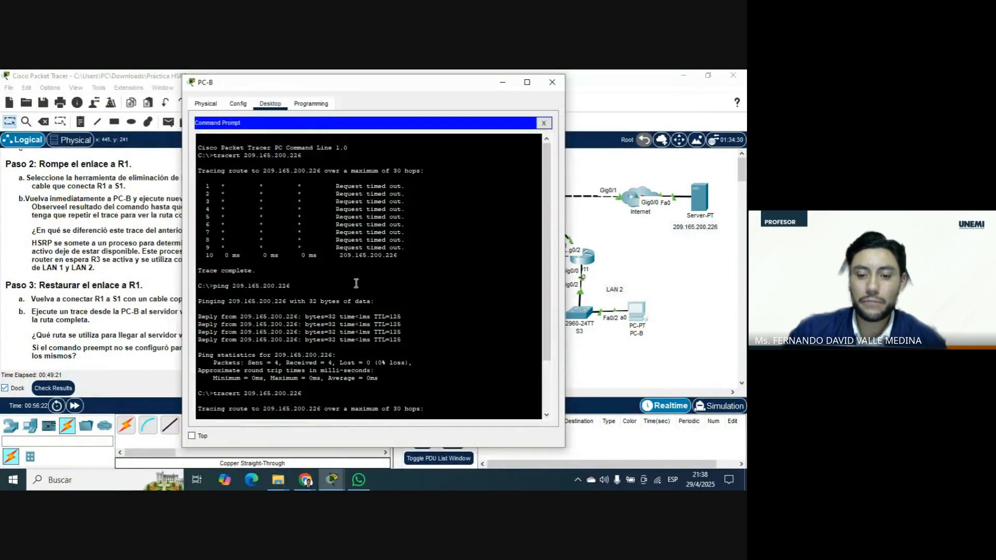
key("Up")
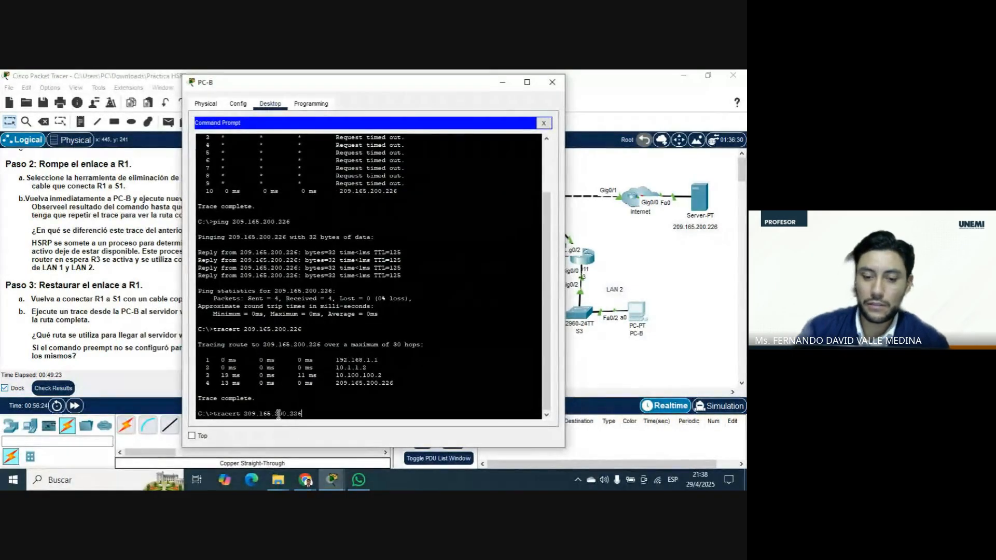
key("Return")
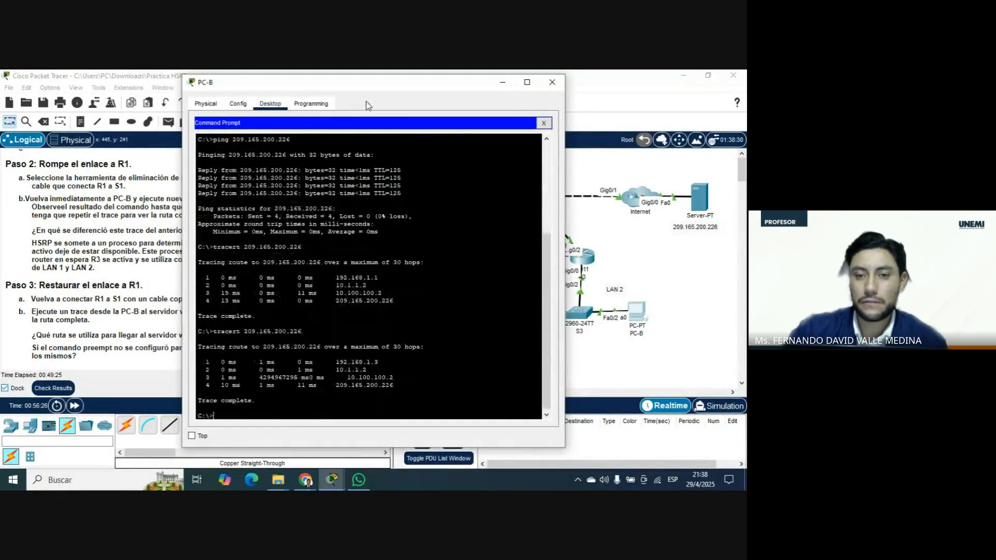
Compare the first hops of PC-B's last two traces alongside the topology, and close PC-B's window.
left_click_drag(390, 85, 206, 88)
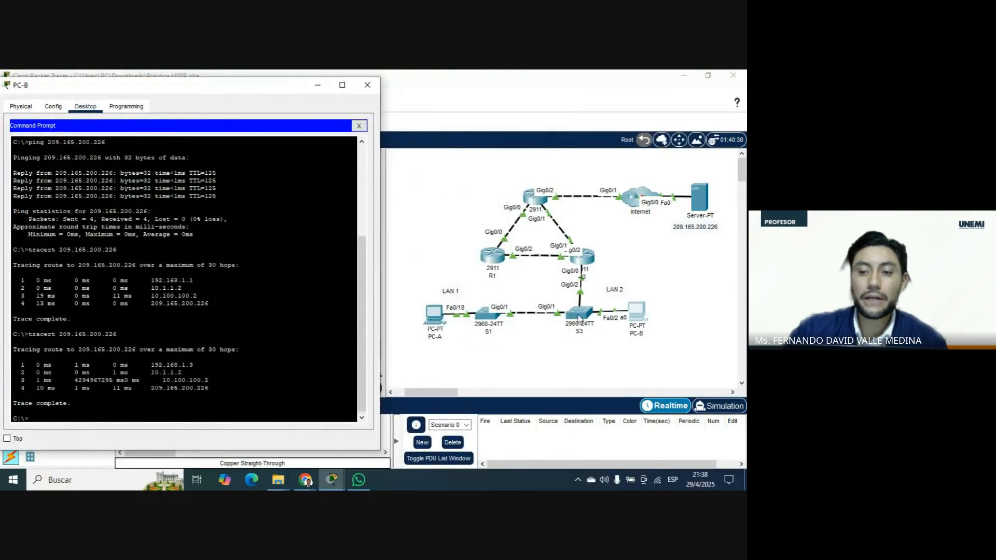
left_click_drag(194, 281, 12, 280)
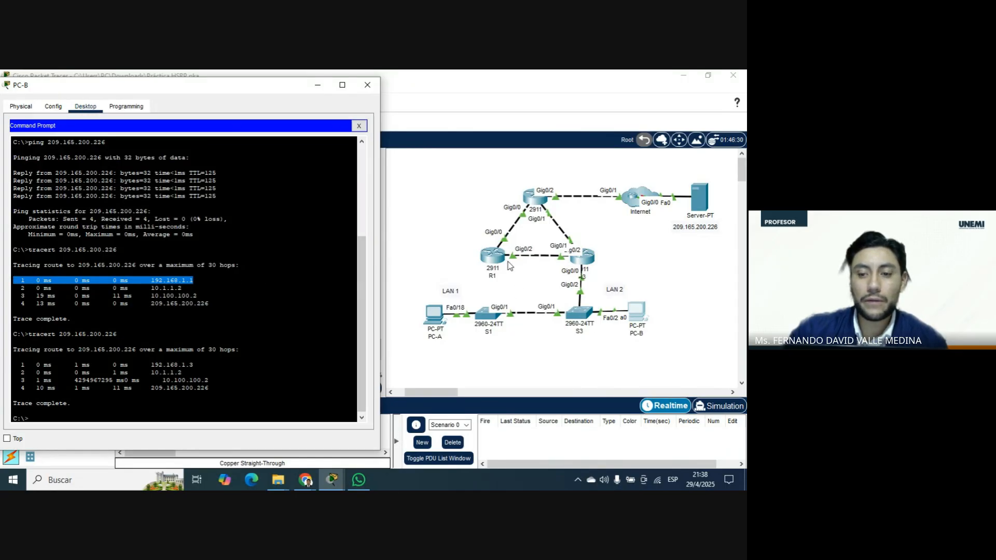
left_click_drag(196, 365, 6, 367)
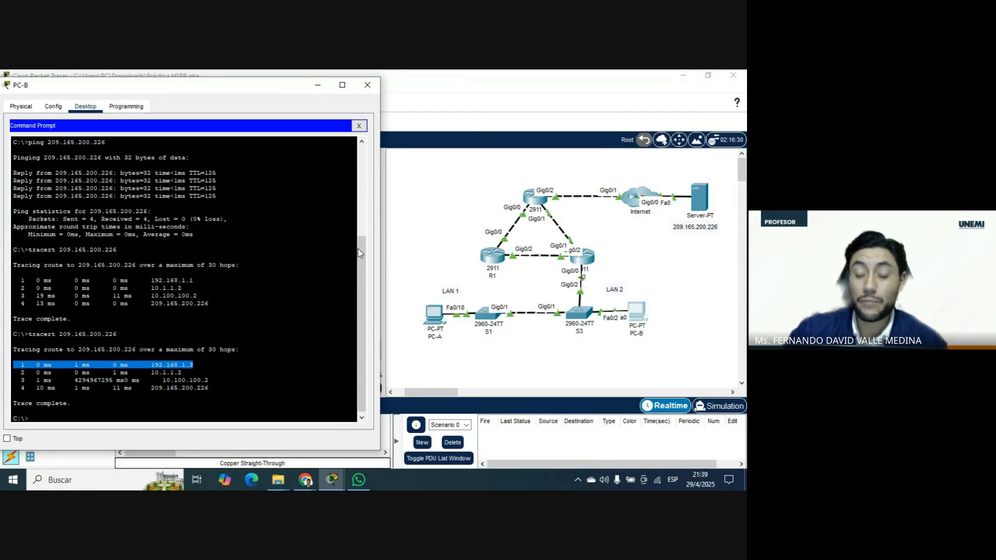
left_click_drag(359, 273, 361, 323)
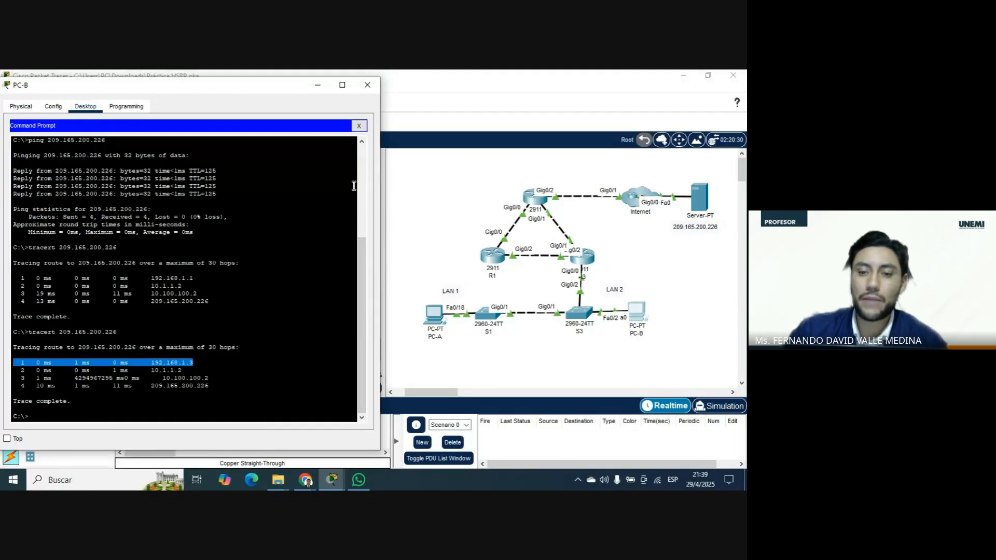
left_click(367, 84)
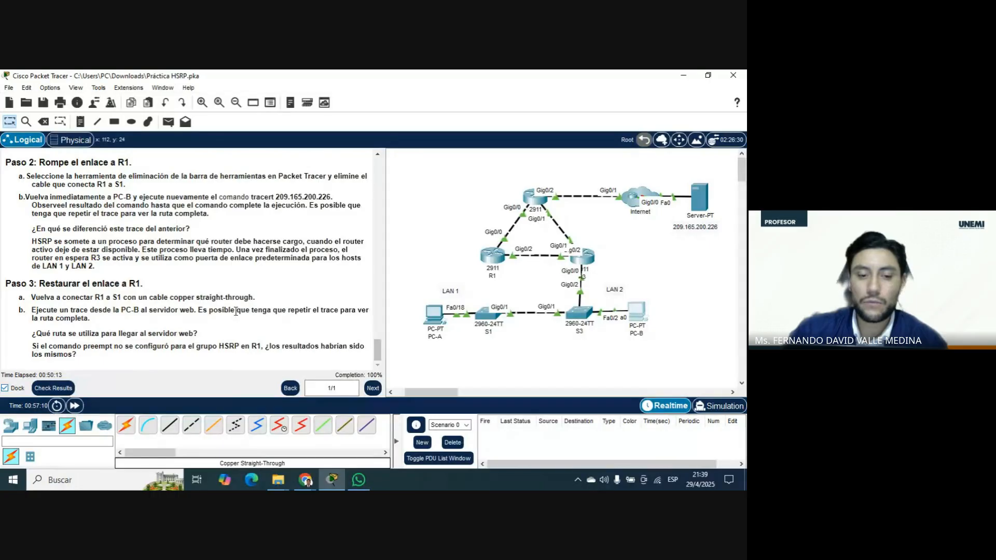
Review the HSRP activity's instructions and its address assignment table for the routers and virtual gateway.
scroll(228, 324, "up", 5)
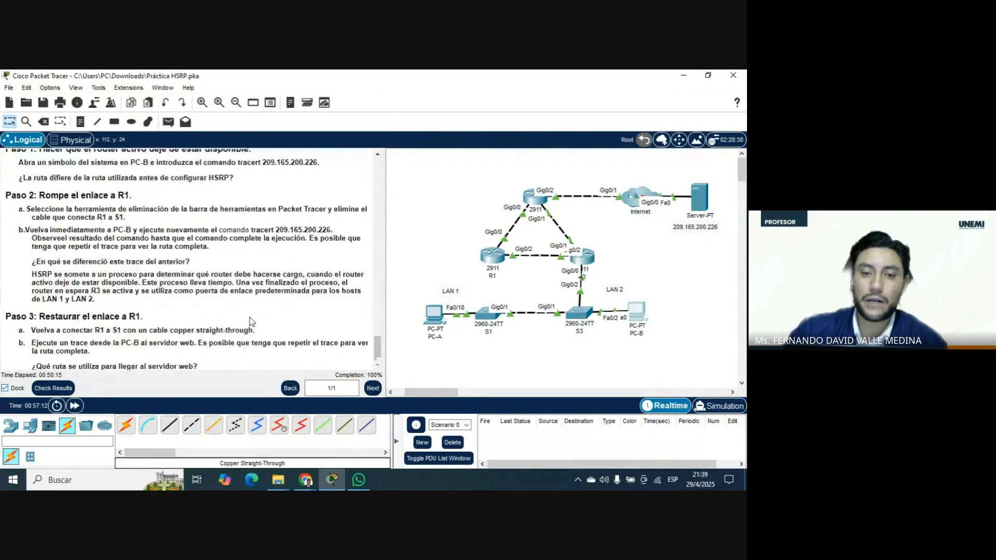
scroll(251, 325, "up", 15)
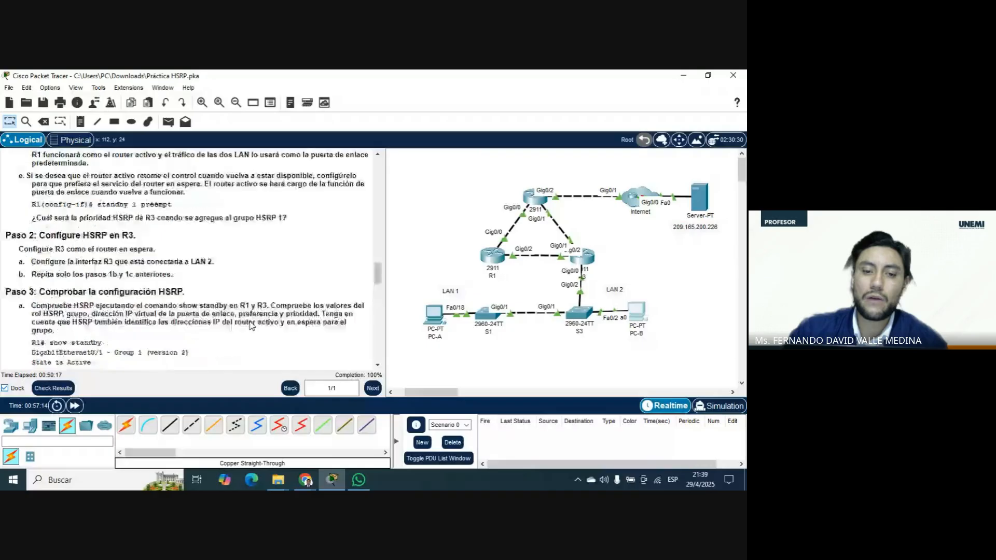
scroll(277, 305, "down", 3)
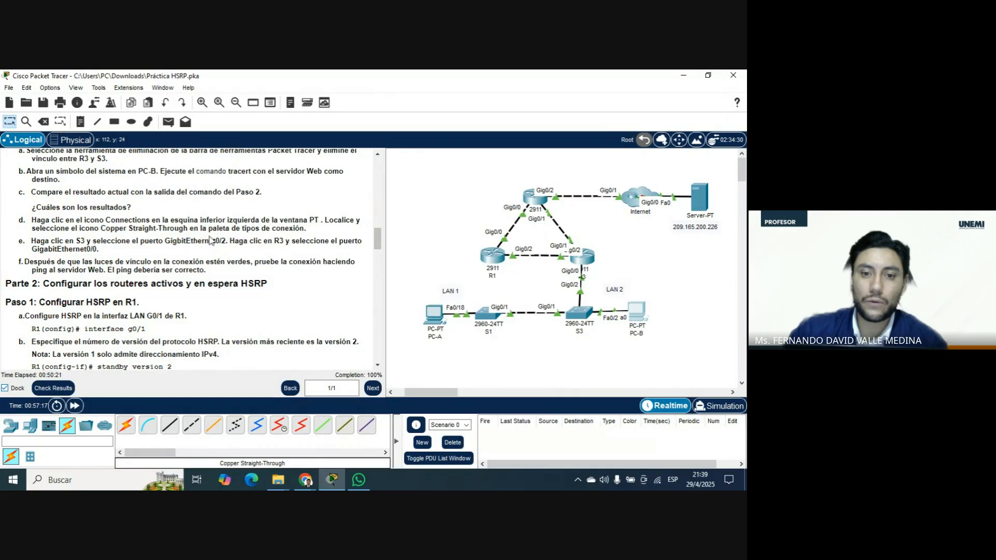
scroll(246, 288, "down", 5)
scroll(193, 291, "down", 15)
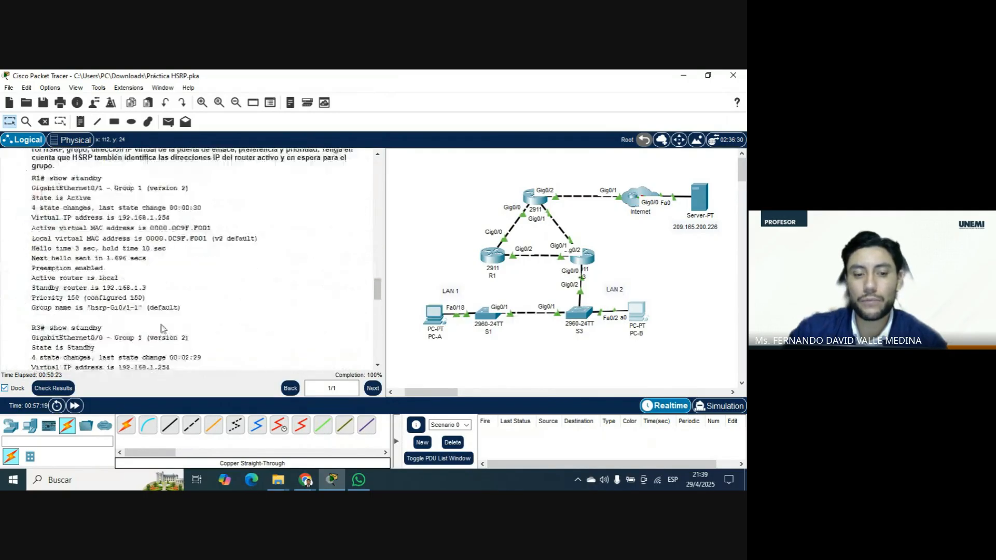
scroll(233, 305, "down", 4)
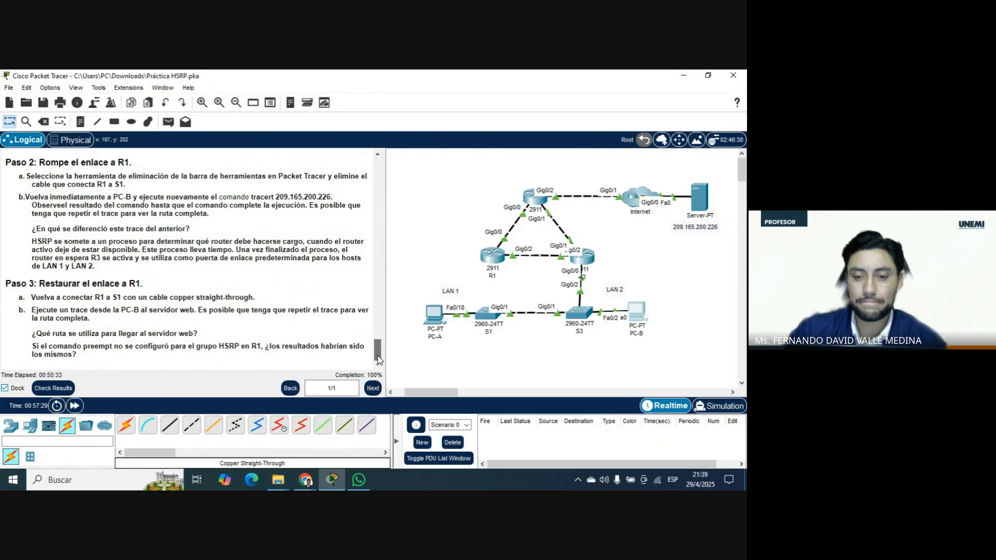
left_click_drag(377, 351, 389, 159)
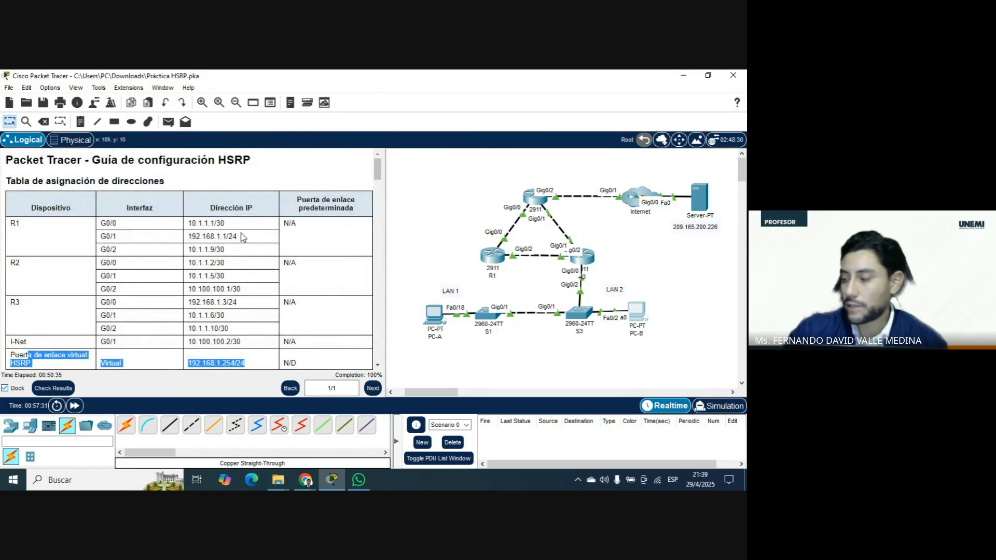
scroll(213, 250, "down", 1)
left_click(227, 254)
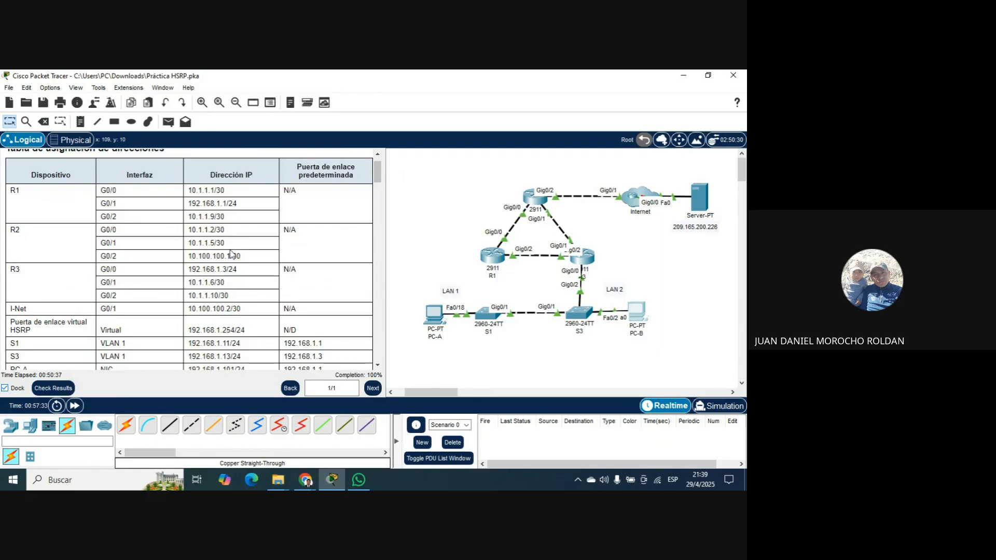
scroll(238, 257, "down", 2)
scroll(241, 258, "up", 3)
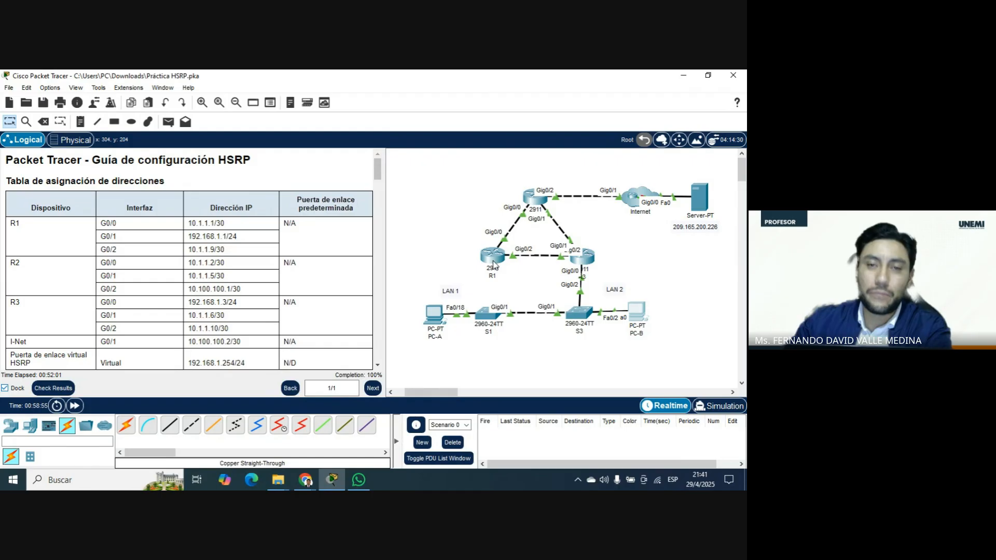
Connect GigabitEthernet0/2 on switch S1 to GigabitEthernet0/1 on router R1 with a copper straight-through cable.
mouse_move(494, 265)
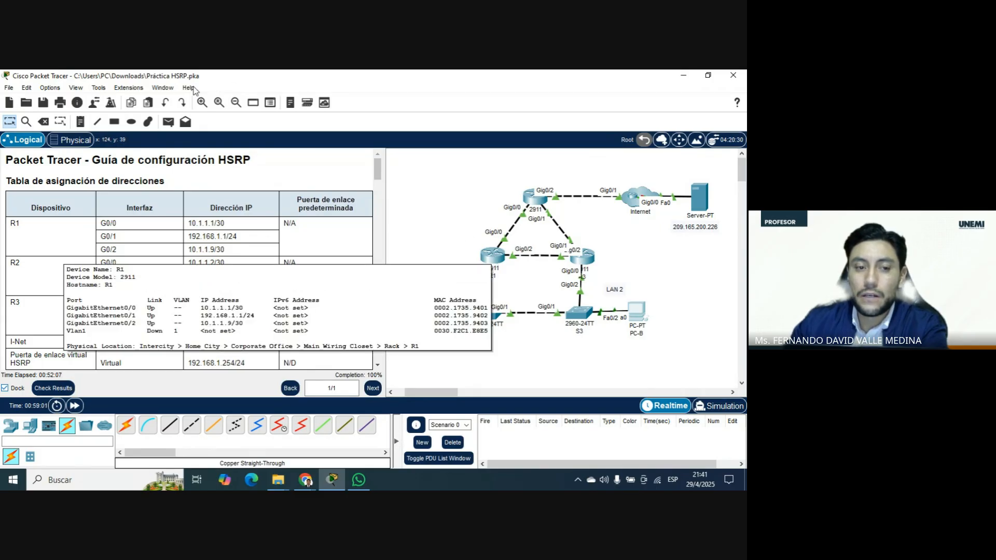
left_click(164, 426)
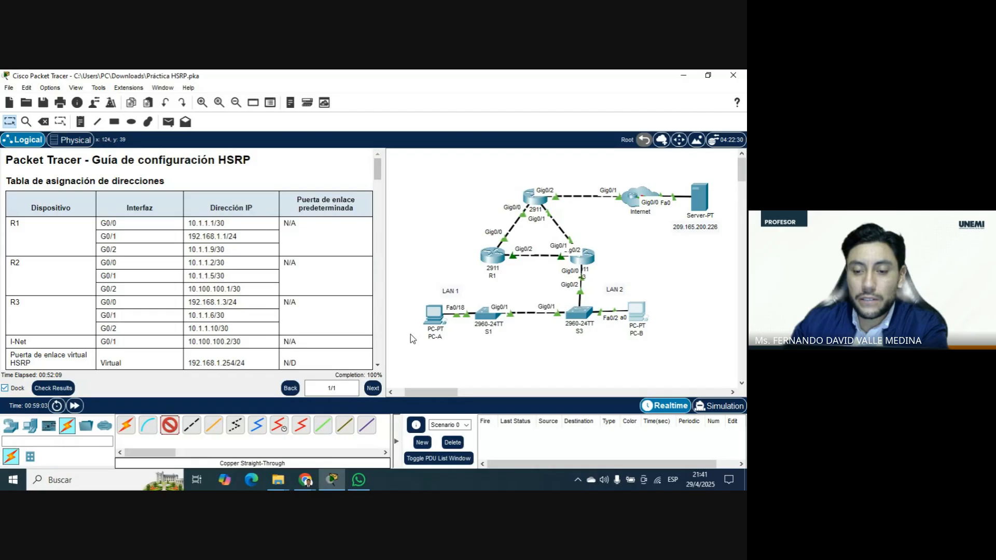
left_click(487, 312)
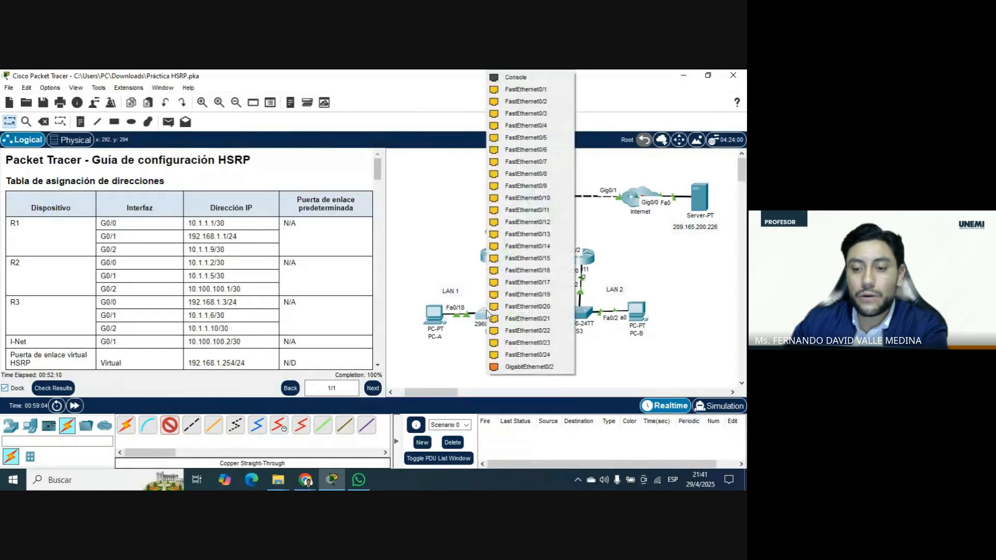
left_click(516, 367)
left_click(489, 257)
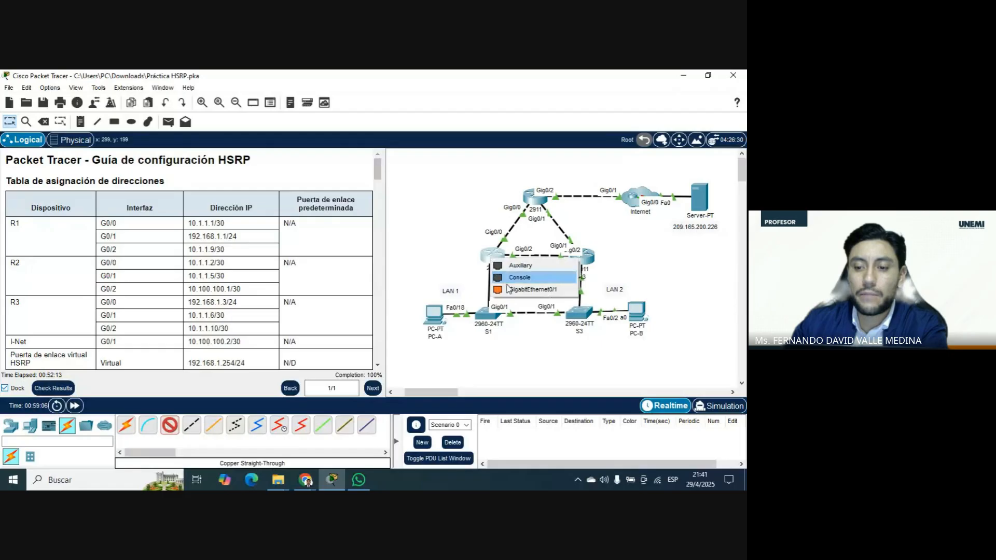
left_click(516, 291)
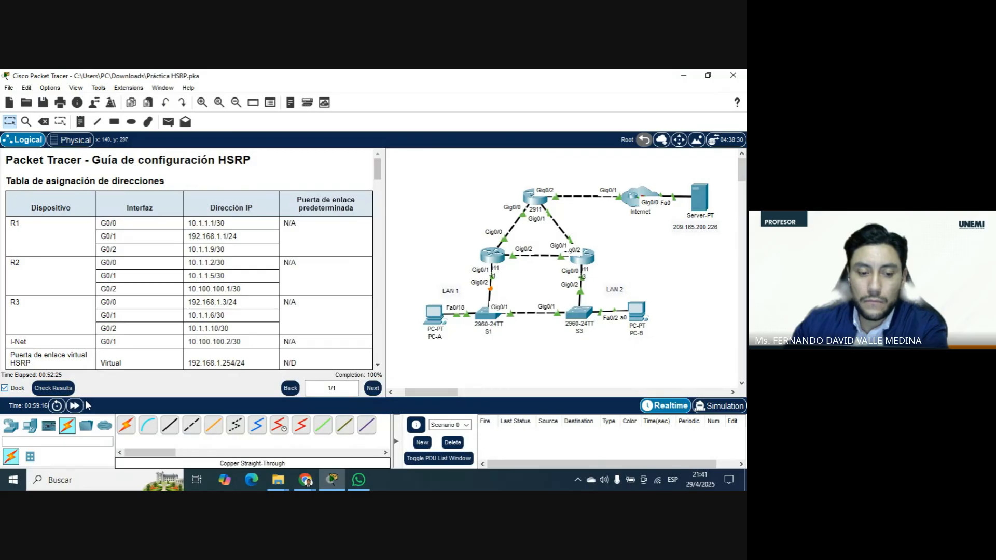
Fast-forward the network time several times to bring up the restored R1–S1 link.
left_click(75, 406)
left_click(75, 406)
left_click(75, 406)
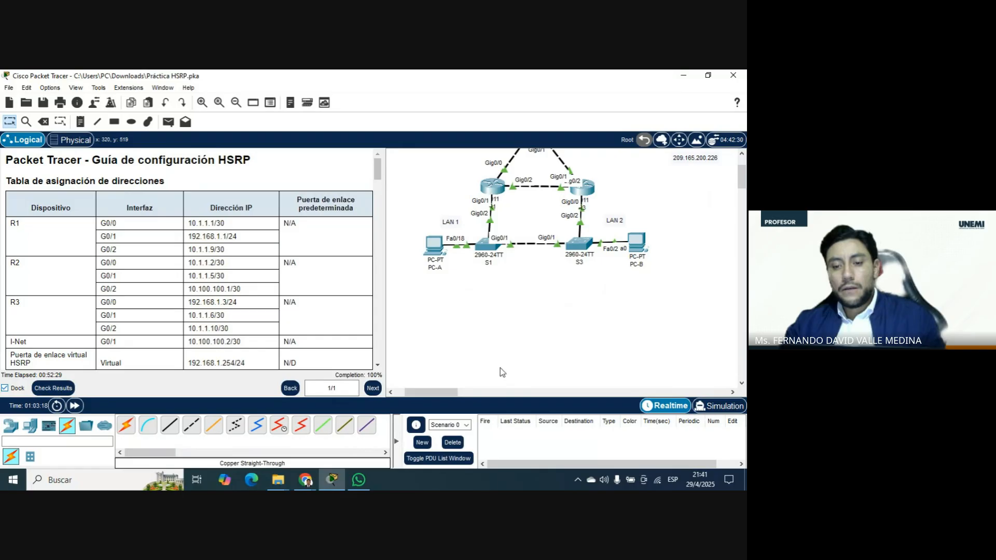
Switch to the Google Meet call in Chrome.
left_click(305, 479)
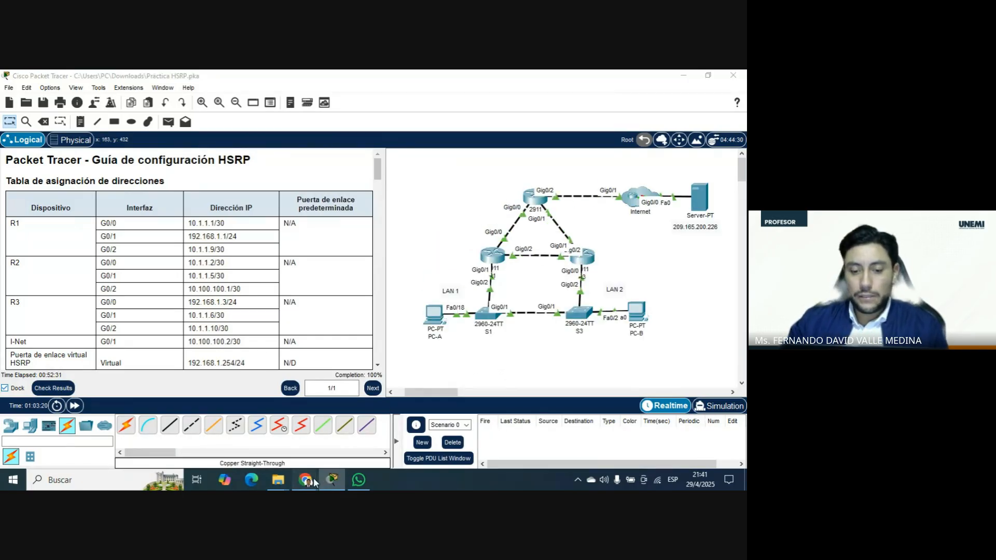
left_click(266, 434)
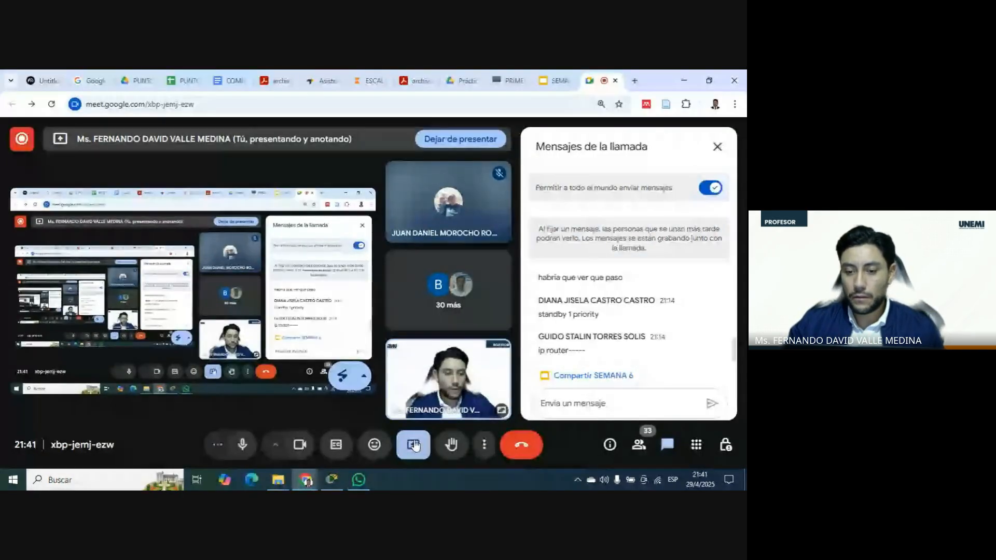
Switch from the Google Meet call back to the HSRP activity in Cisco Packet Tracer.
left_click(414, 442)
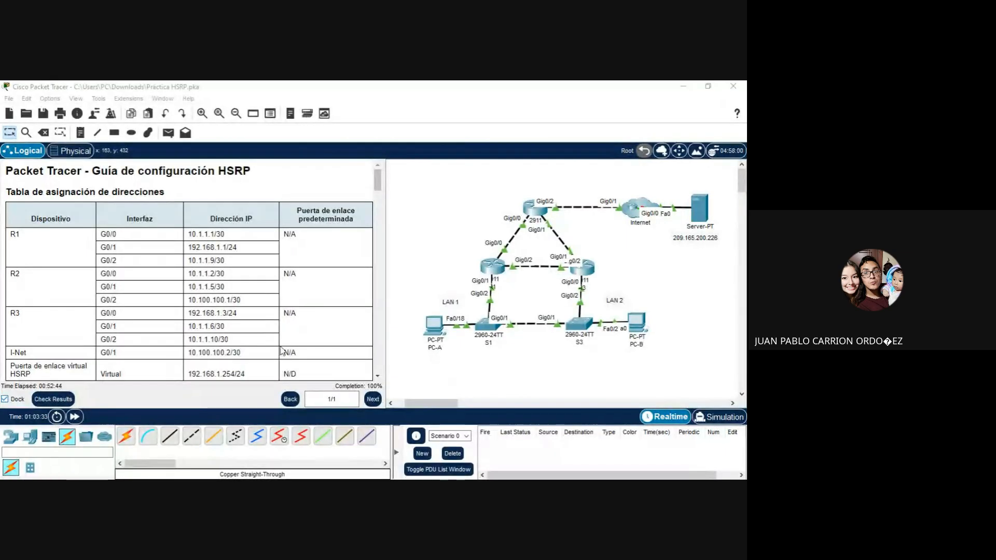
left_click(361, 477)
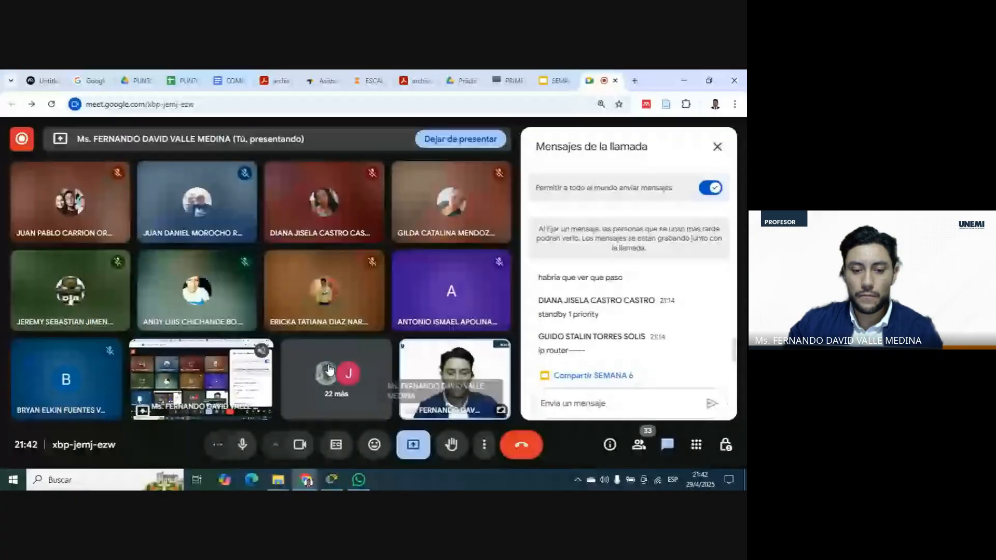
left_click(330, 483)
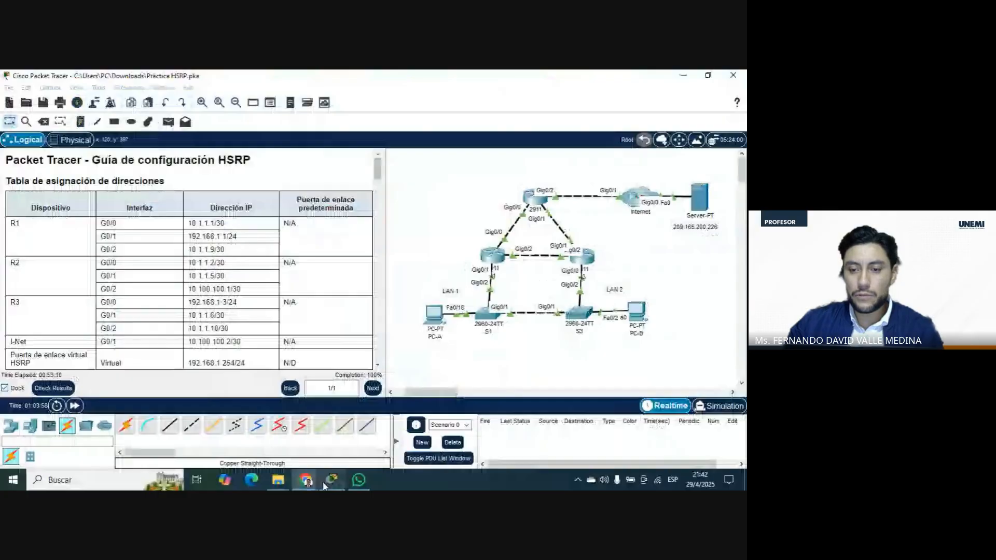
Open router R1's command line and enter global configuration mode.
left_click(496, 254)
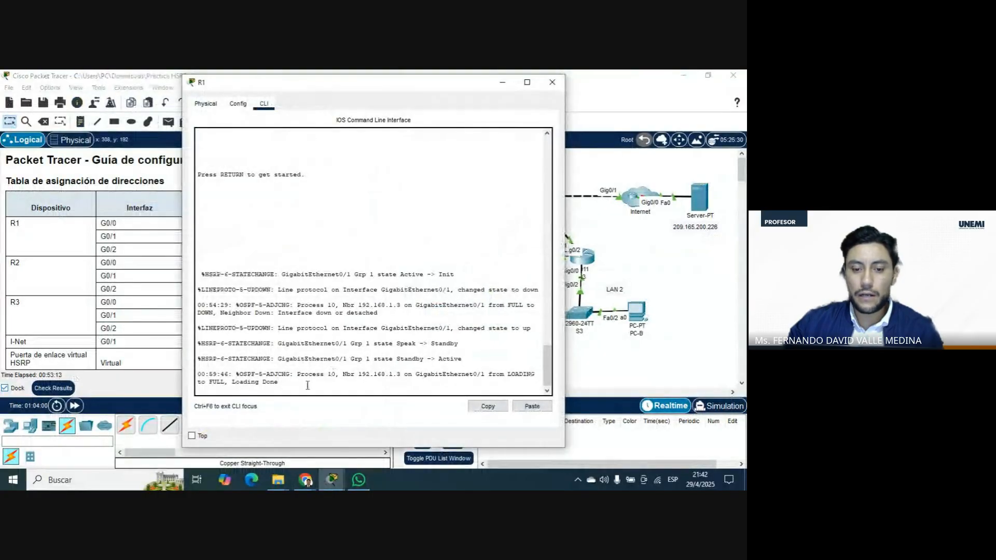
key("Return")
type("en")
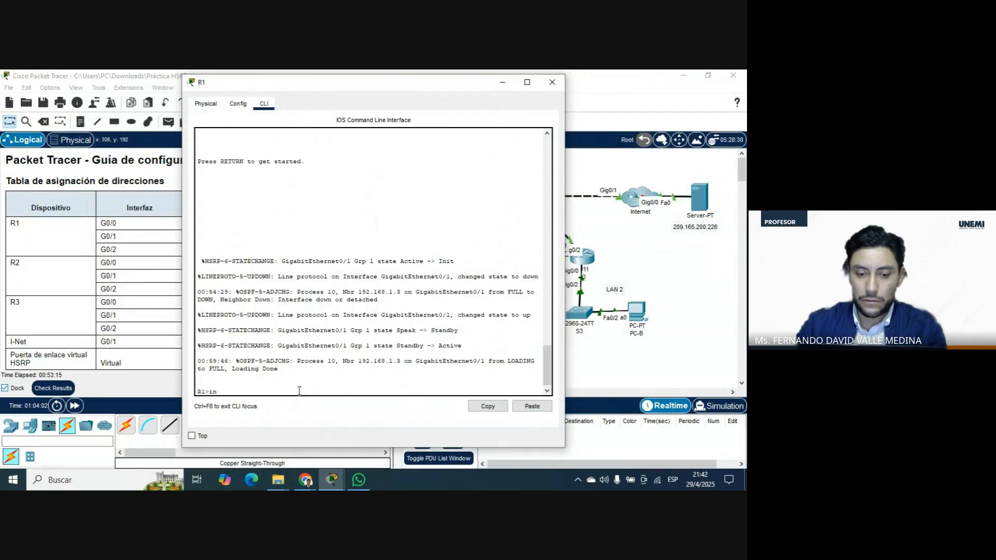
key("Tab")
key("Return")
type("conft")
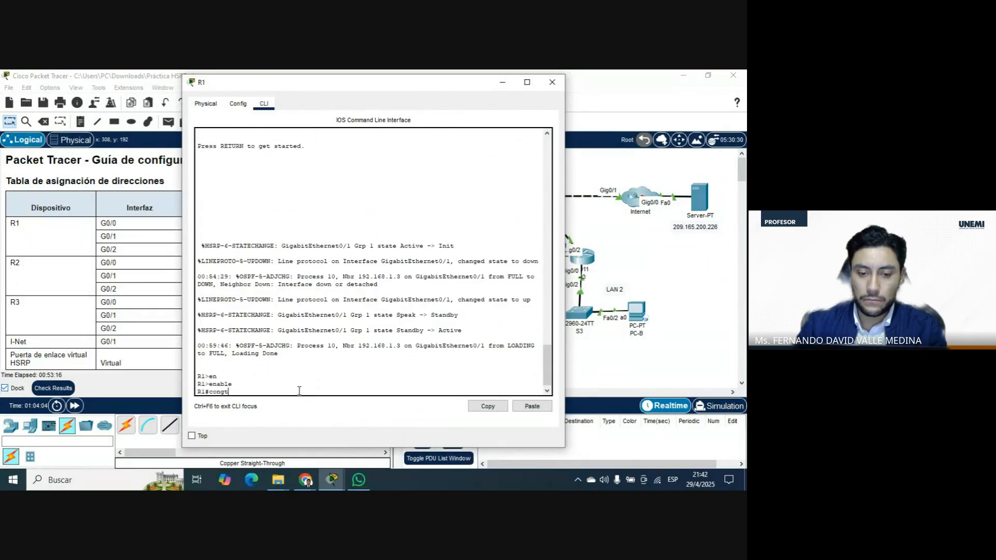
key("Tab")
type("ter")
key("Tab")
key("Return")
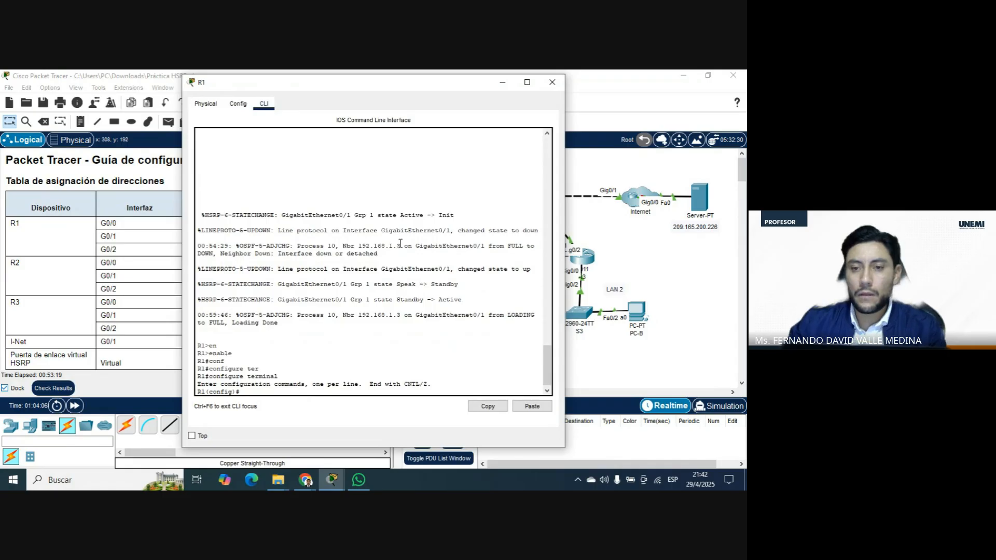
Shut down interface GigabitEthernet 0/1 on R1 and close the router's window.
left_click_drag(385, 86, 244, 89)
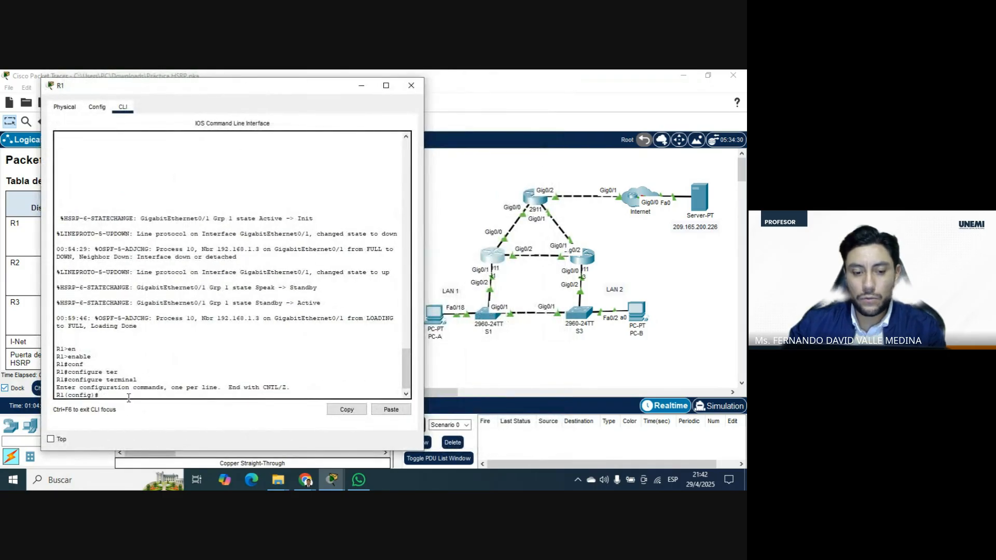
type("inter")
key("Tab")
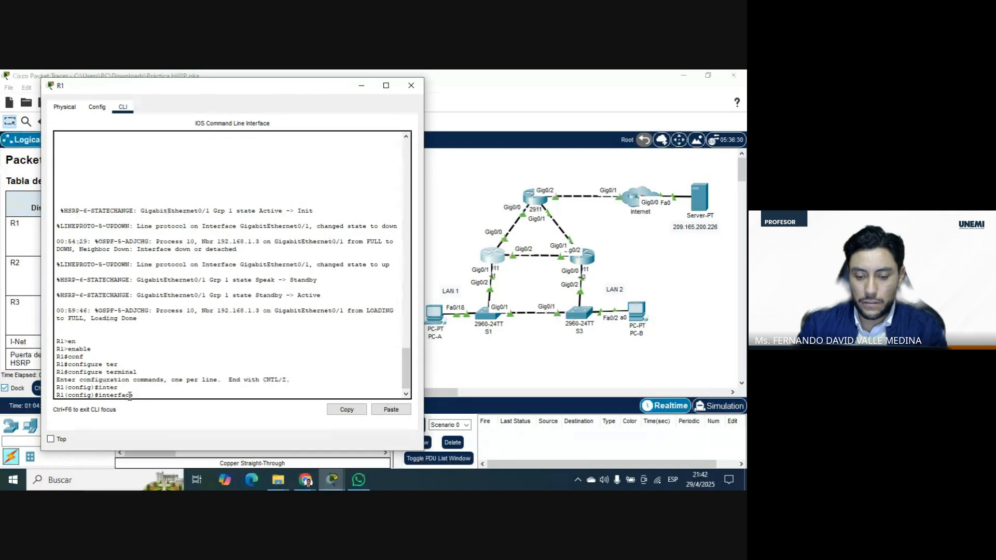
type("gig")
key("Tab")
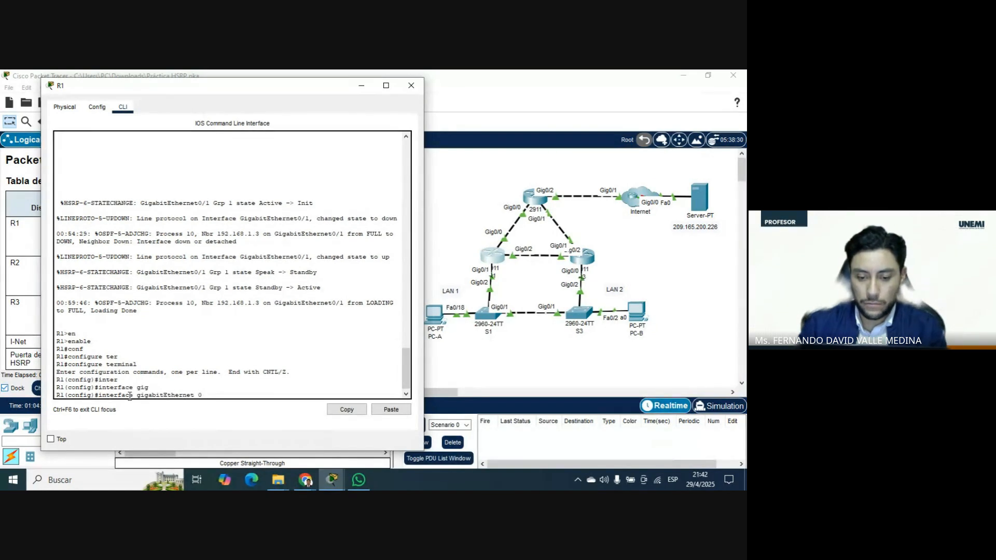
type("0/1")
key("Return")
type("s")
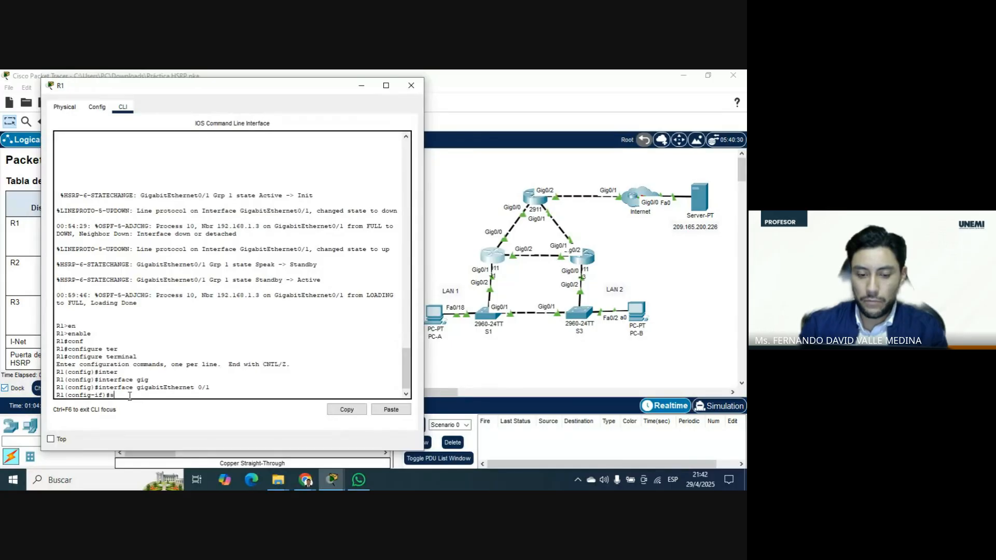
type("h")
key("Tab")
key("Return")
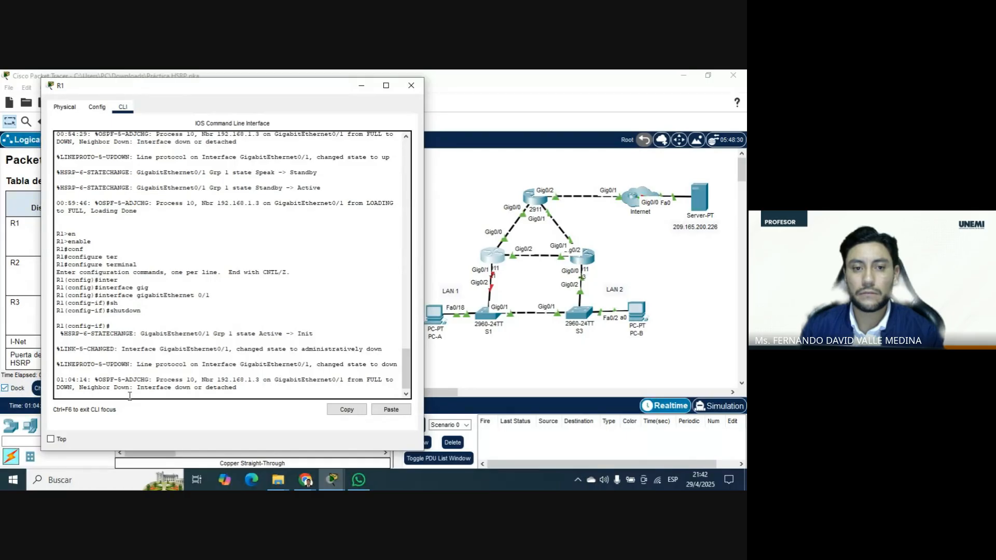
key("Return")
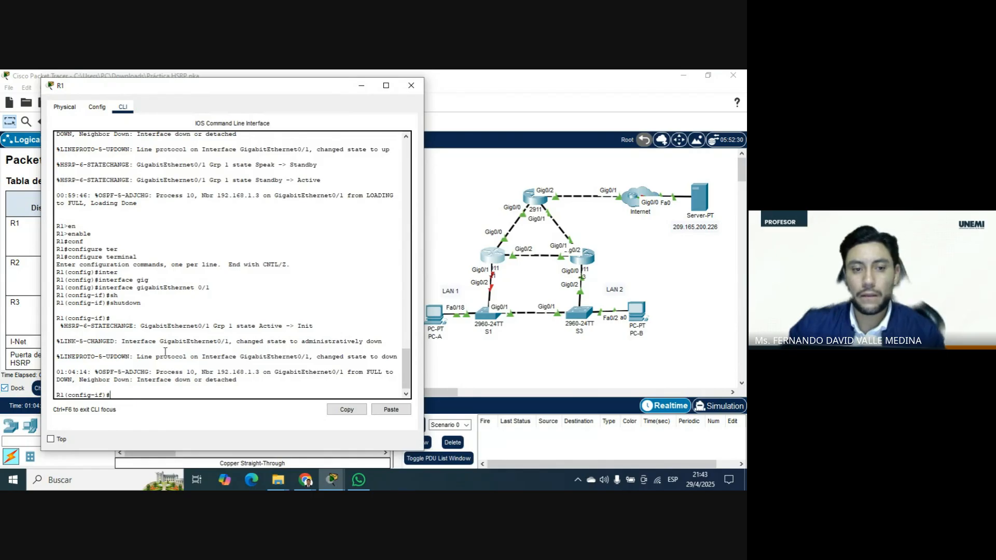
left_click(411, 86)
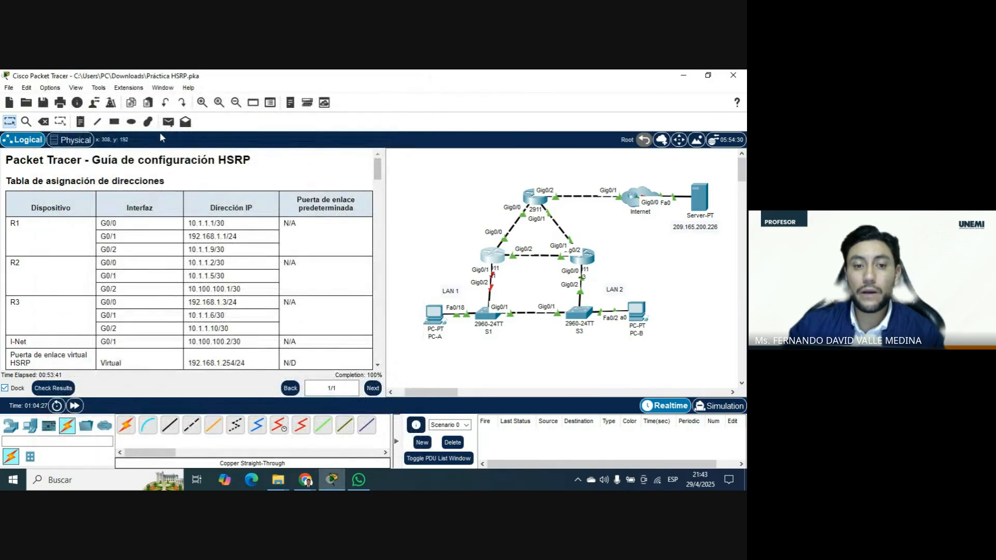
Send a simple PDU from PC-A to the web server and run tracert 209.165.200.226 from PC-A's command prompt.
left_click(434, 315)
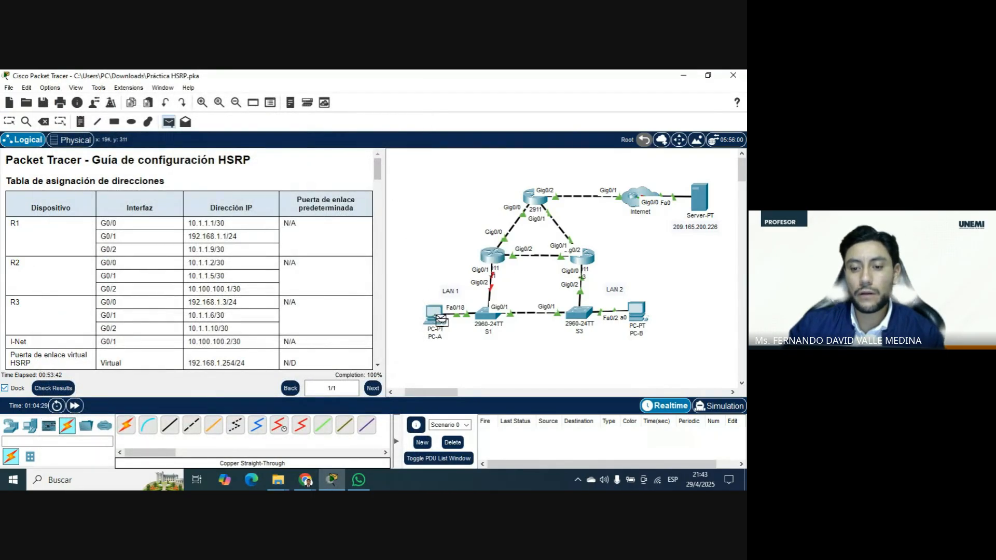
left_click(707, 205)
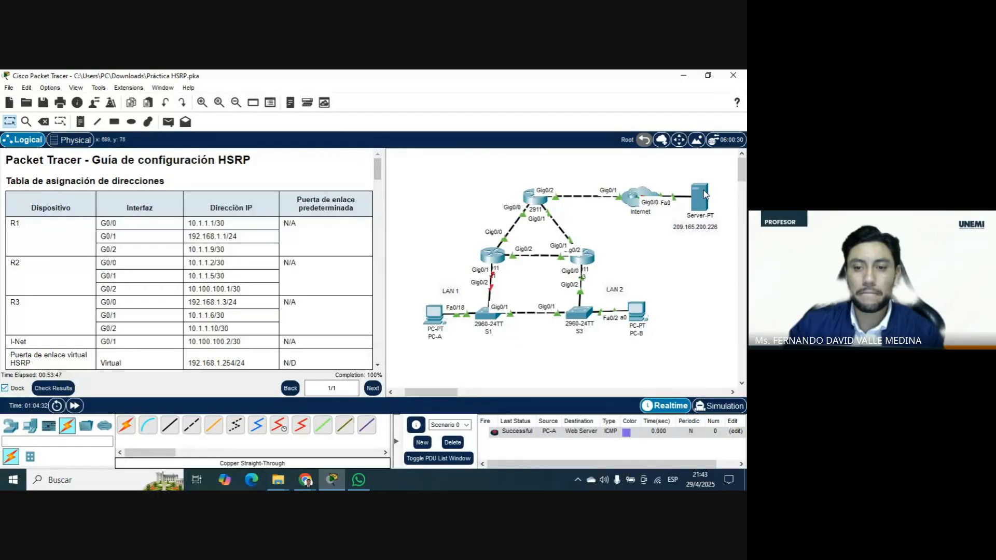
left_click(434, 315)
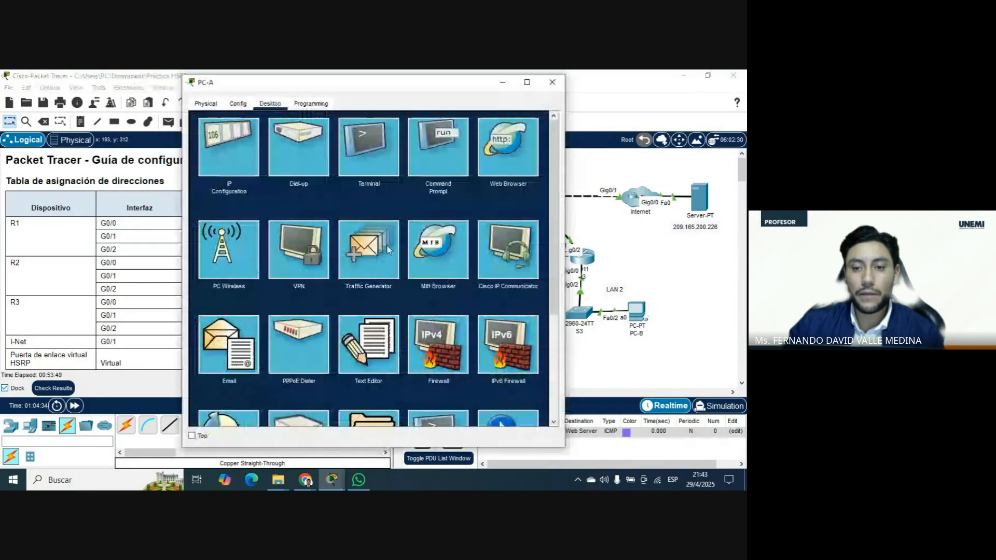
left_click(420, 190)
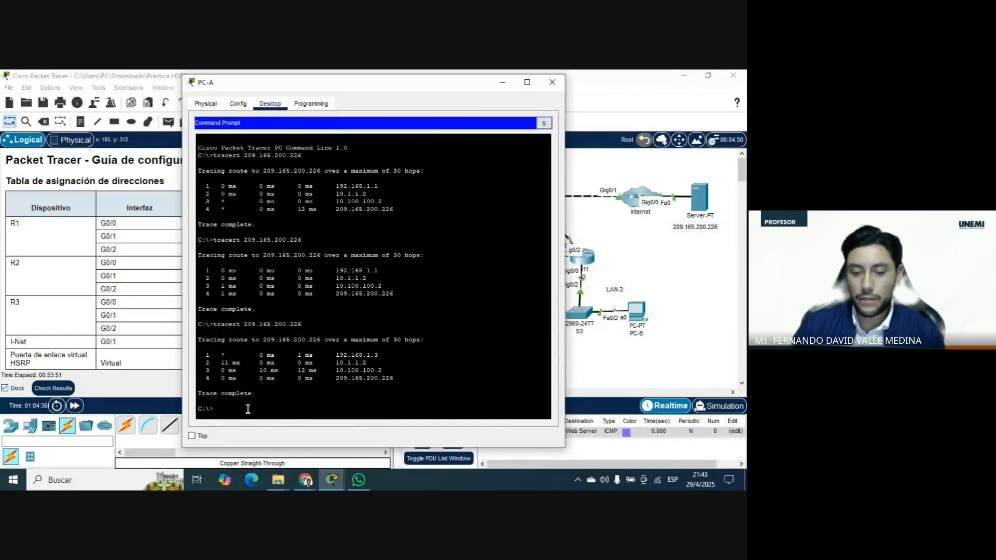
key("Up")
key("Return")
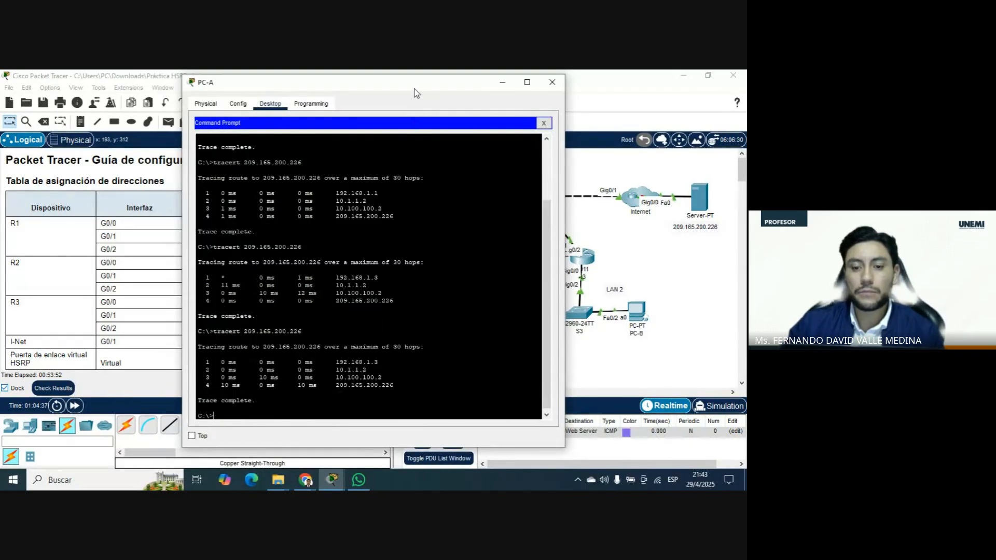
Highlight the first hop of PC-A's latest trace and compare it with the R1–S1 link in the topology.
double_click(414, 89)
left_click_drag(200, 381, 144, 381)
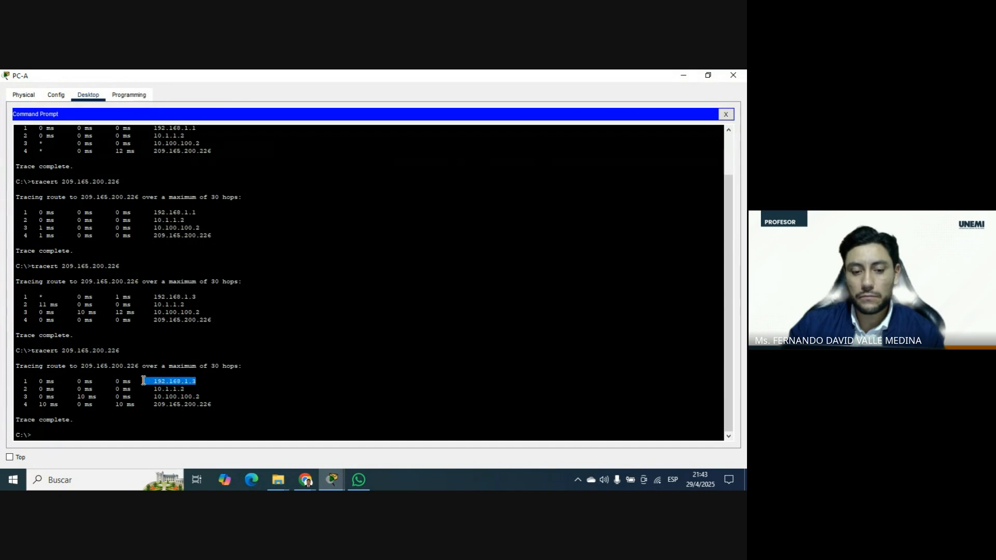
left_click(708, 76)
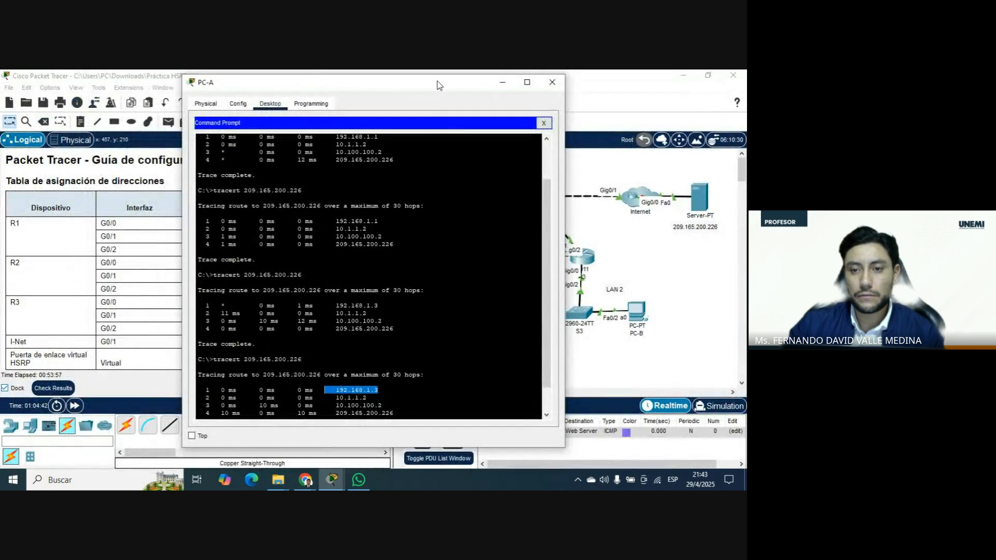
left_click_drag(439, 84, 304, 84)
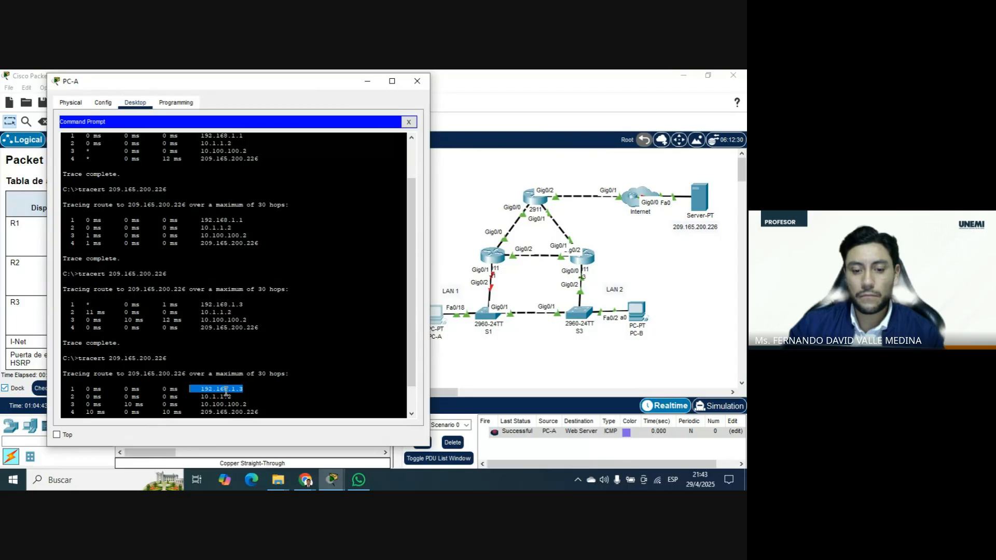
left_click(506, 291)
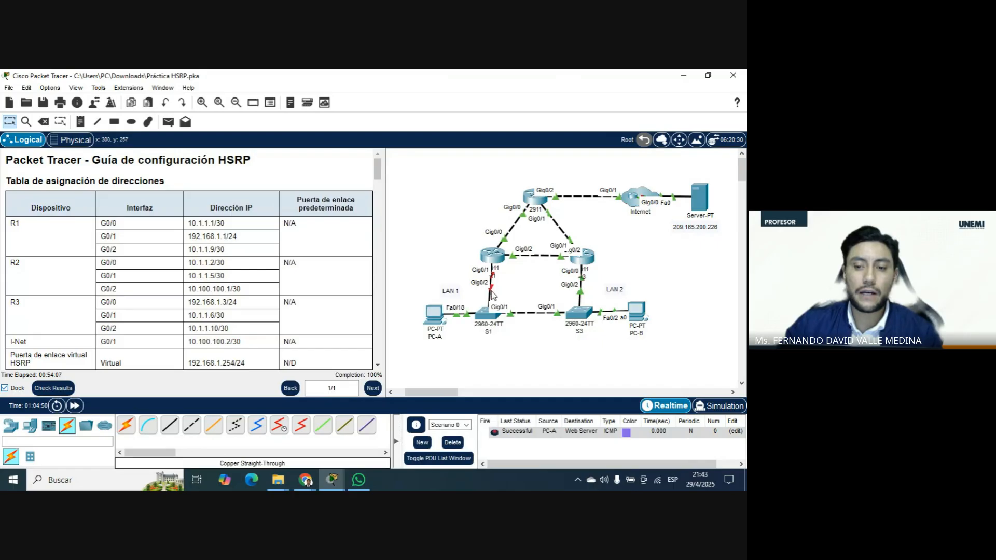
Re-enable GigabitEthernet 0/1 on R1 with no shutdown and exit configuration mode.
left_click(493, 254)
type("no")
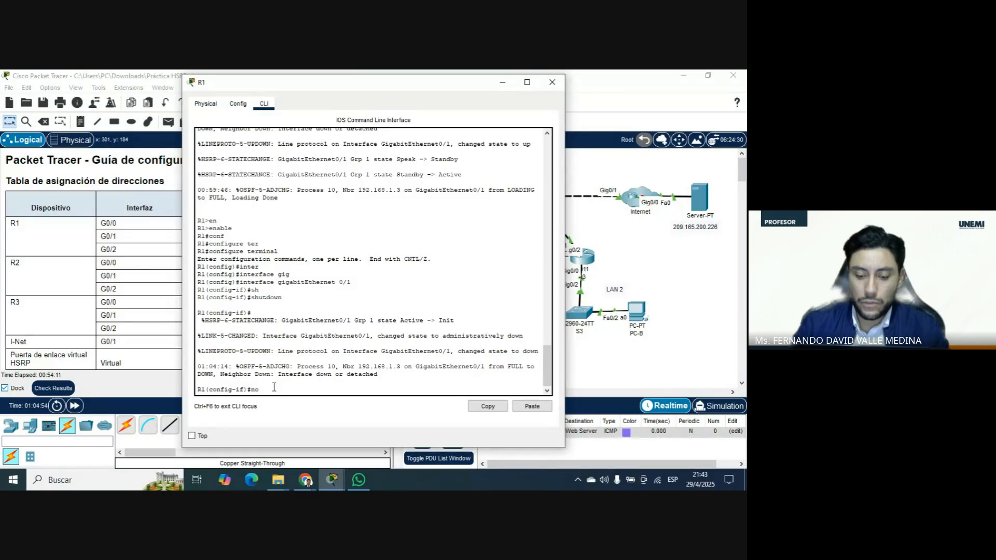
type(" sh")
key("Tab")
key("Return")
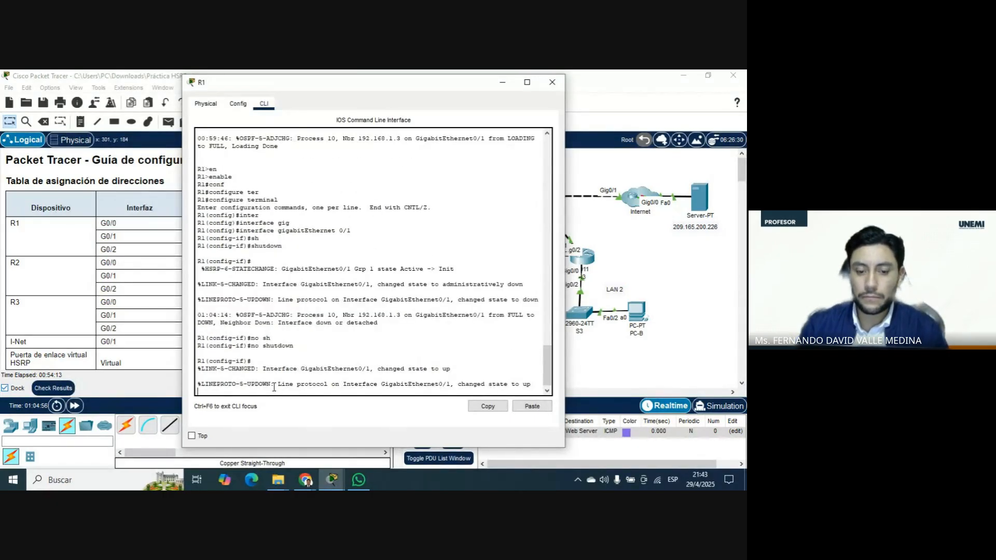
key("Return")
type("end")
key("Return")
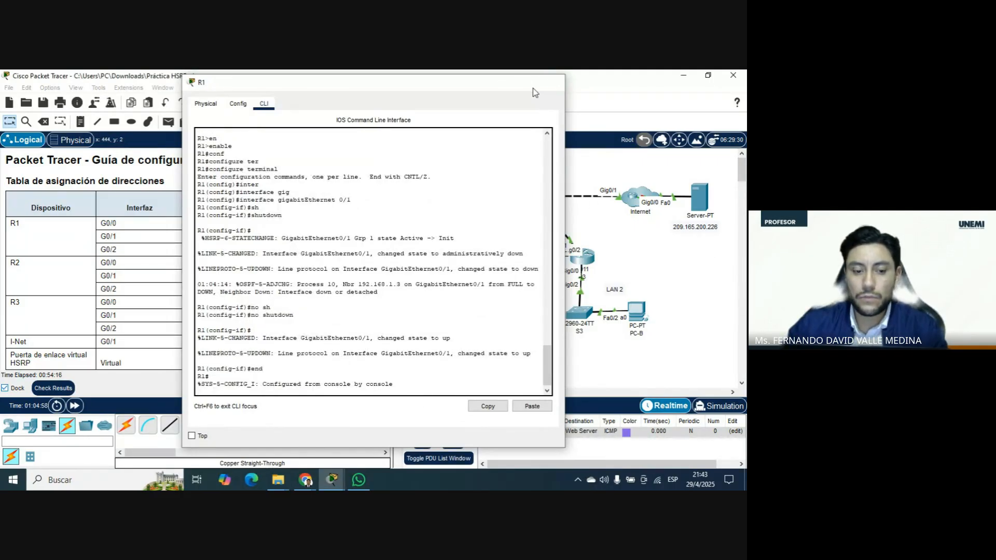
left_click(552, 82)
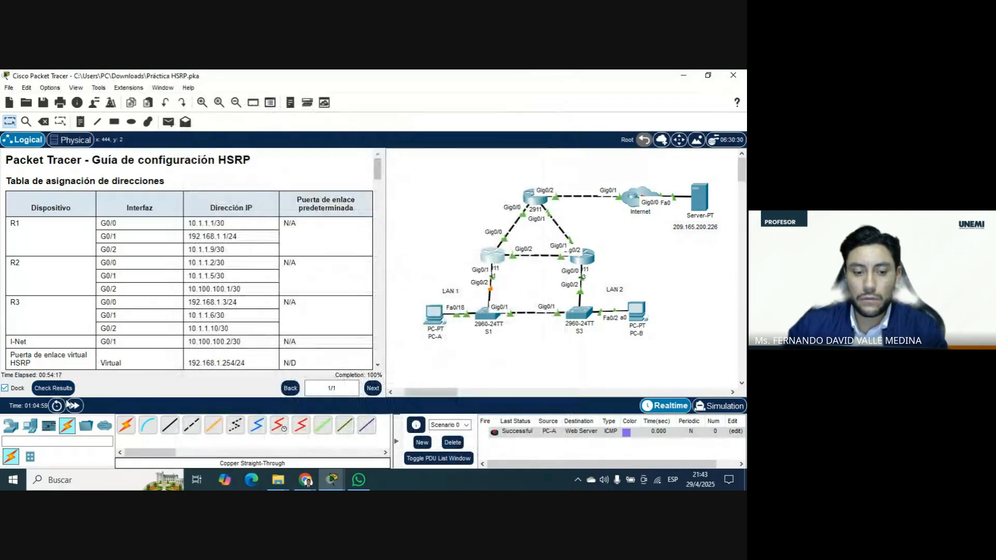
Fast-forward the network time and trace the route from PC-A to 209.165.200.226 again.
left_click(75, 406)
left_click(76, 406)
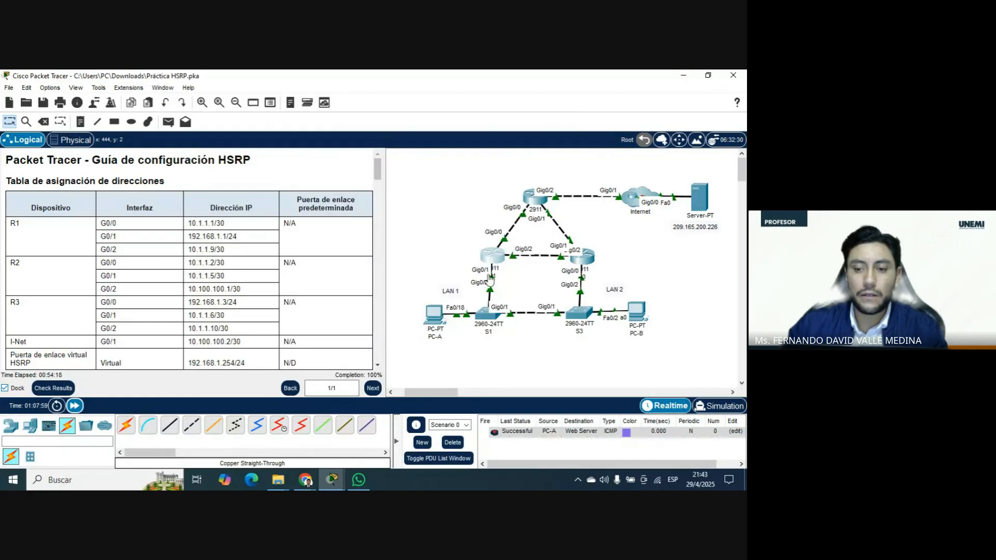
left_click(434, 313)
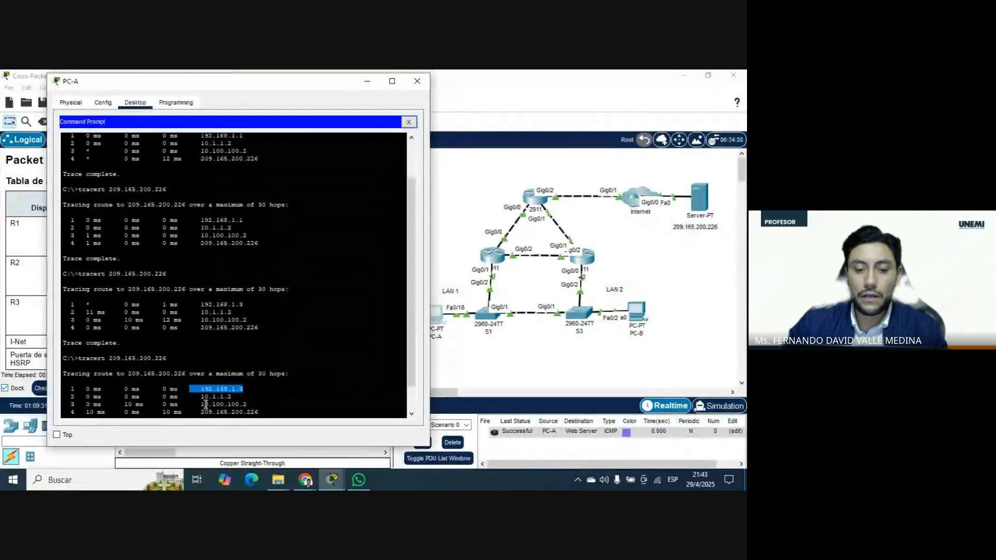
key("Up")
key("Return")
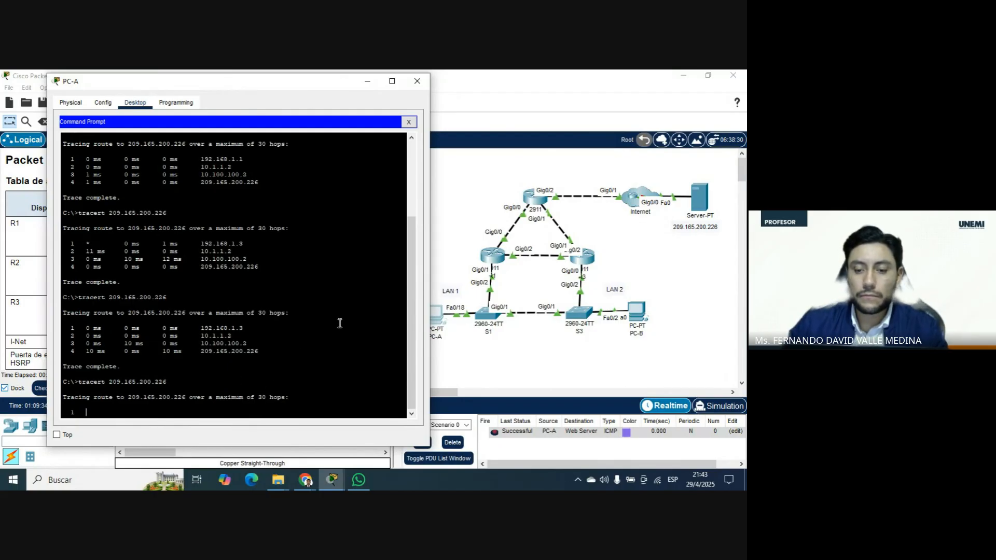
left_click_drag(293, 85, 544, 91)
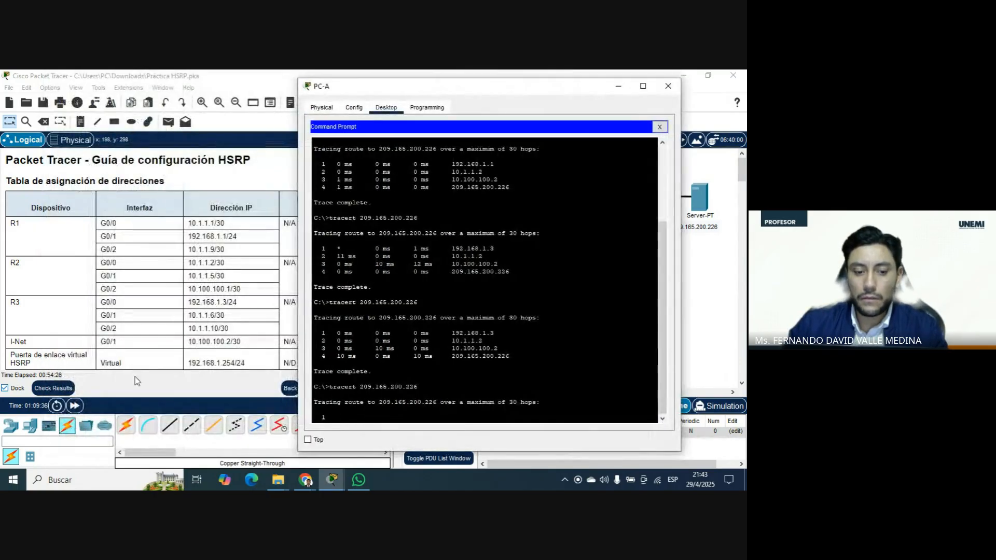
left_click(76, 408)
Highlight the first hop of the new trace on PC-A, compare it with the topology and close PC-A's window.
mouse_move(332, 478)
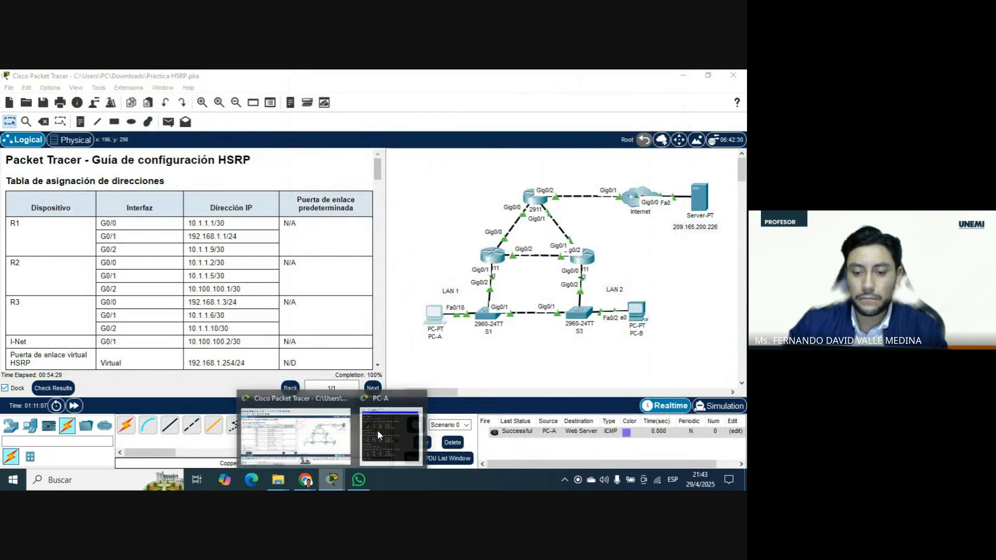
left_click(378, 431)
left_click_drag(495, 365, 313, 366)
mouse_move(515, 91)
left_mouse_down()
mouse_move(197, 96)
mouse_move(259, 95)
left_mouse_up()
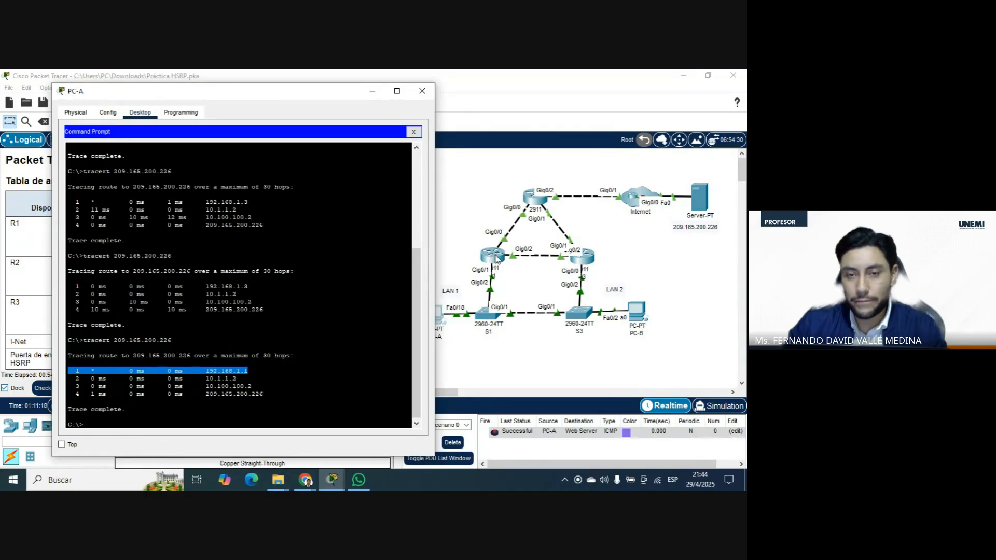
left_click(419, 91)
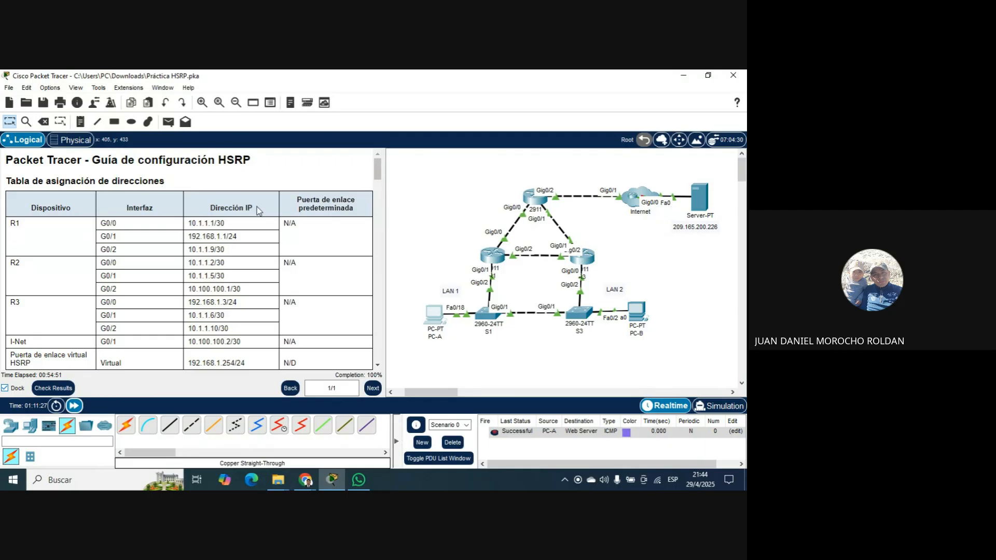
scroll(283, 207, "down", 6)
scroll(284, 206, "up", 8)
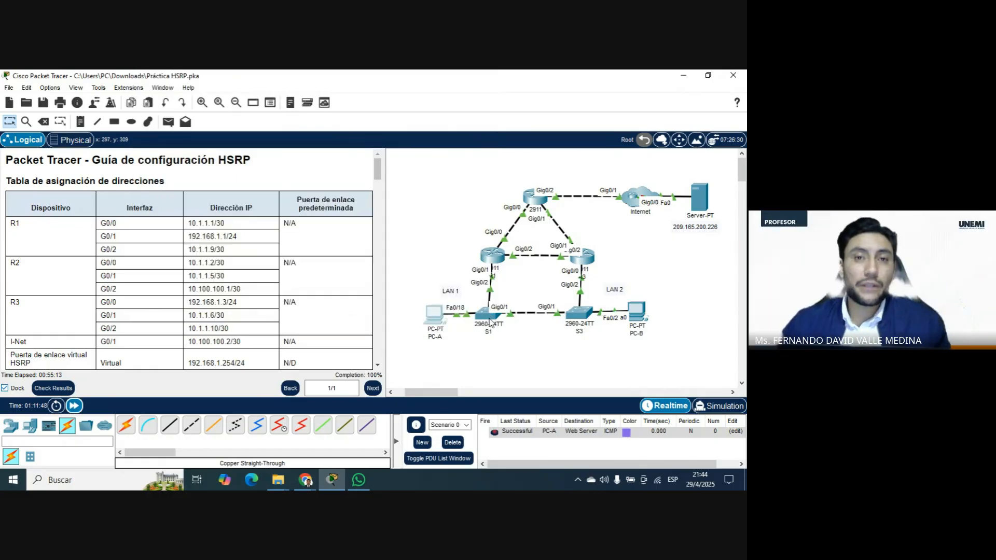
Switch to the activity PDF in Chrome and read its objective, INSTRUCCIONES and RECOMENDACIONES sections on page 2.
mouse_move(490, 322)
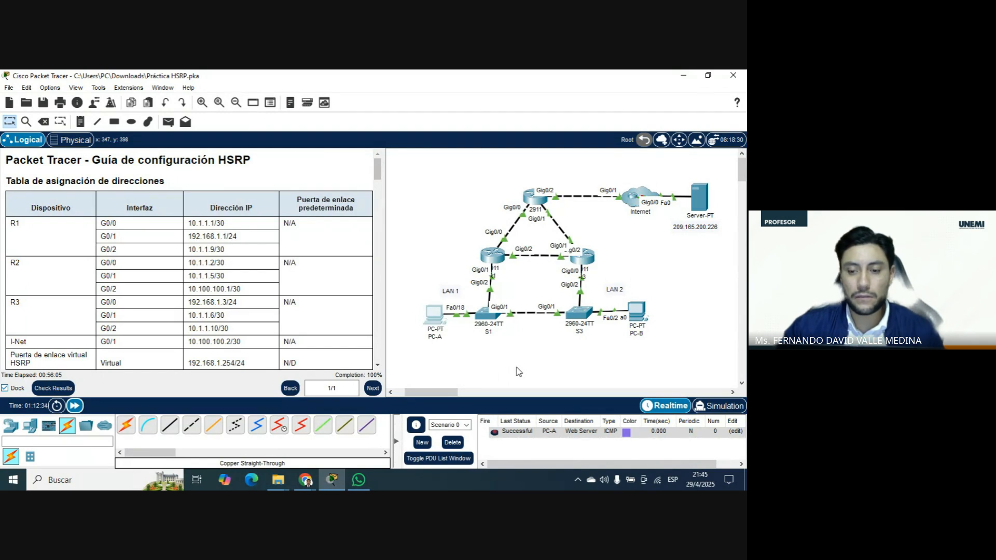
left_click(305, 480)
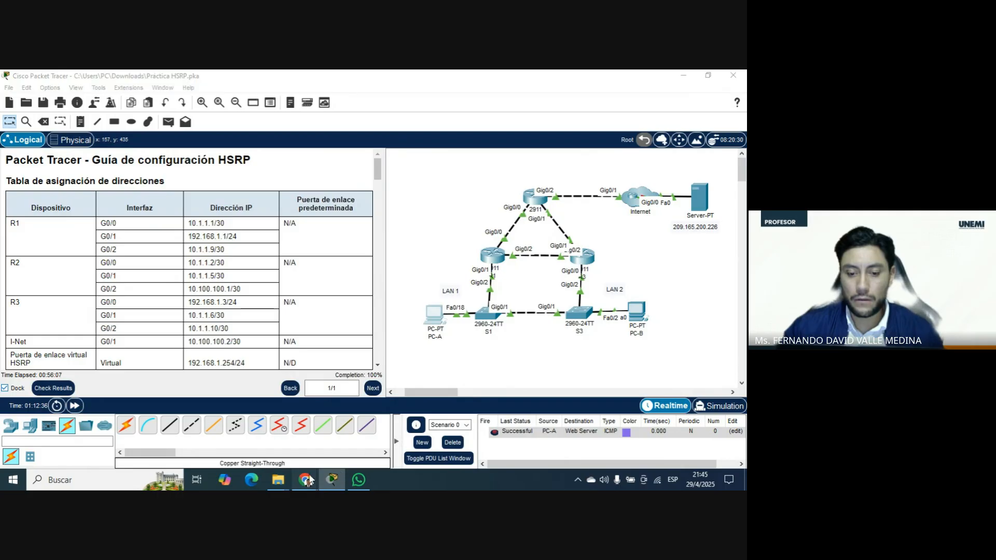
left_click(265, 423)
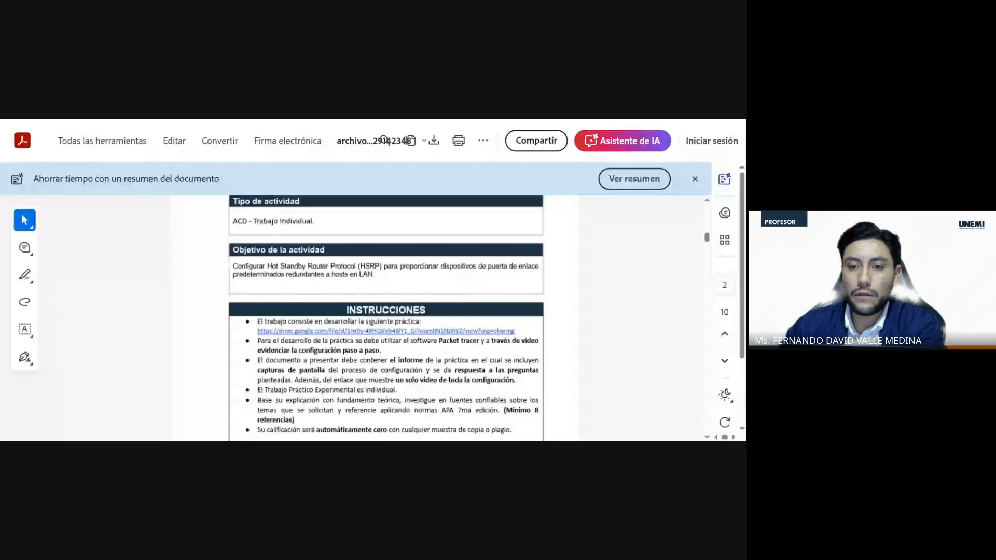
scroll(430, 248, "down", 1)
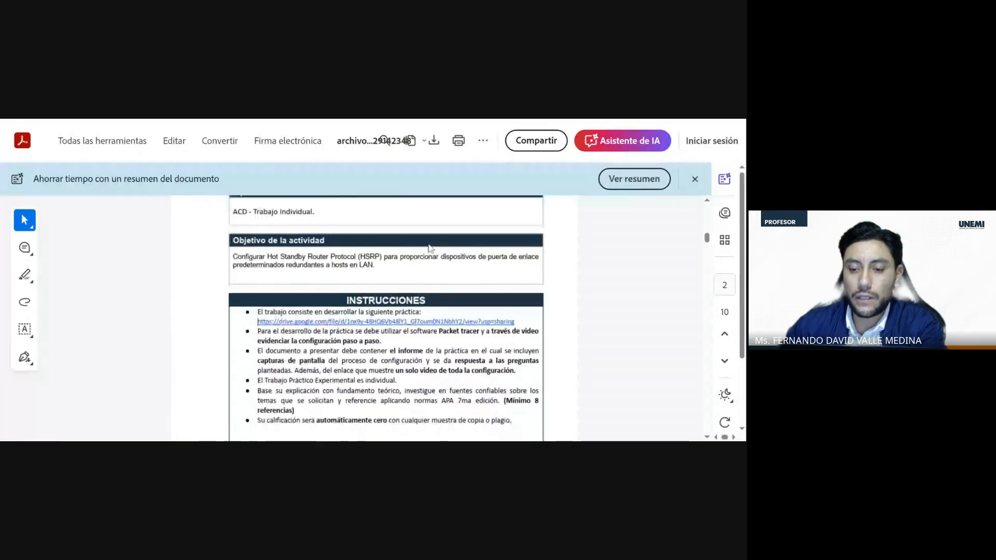
scroll(430, 248, "down", 3)
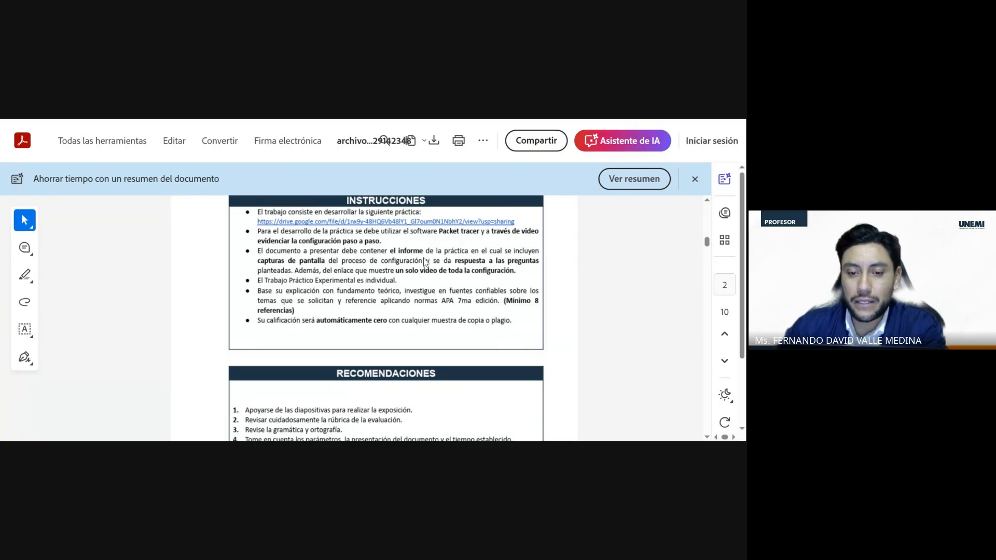
scroll(321, 277, "down", 5)
scroll(321, 276, "up", 5)
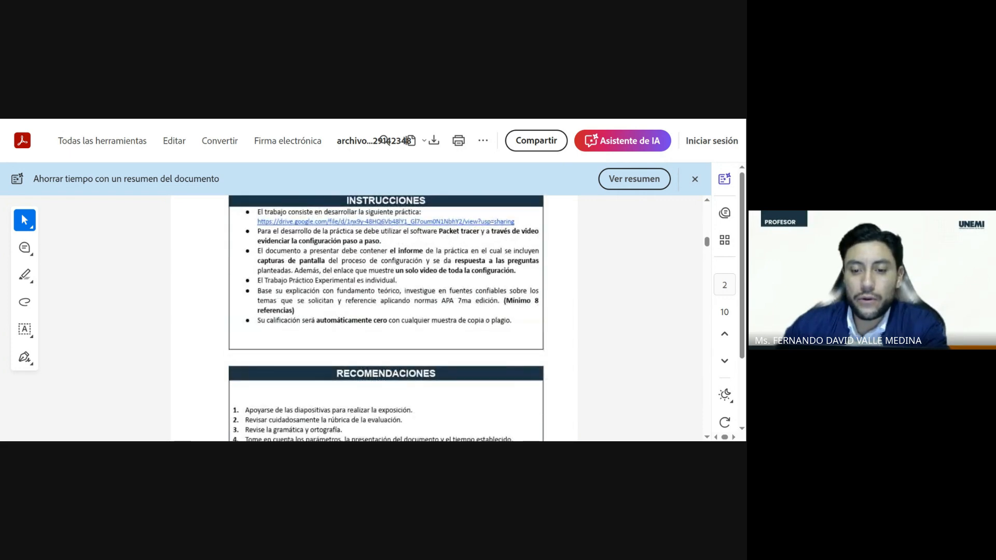
Highlight the report requirement in the instructions and look through the PRÁCTICA HSRP addressing table and Parte 1 questions.
left_click_drag(266, 251, 424, 251)
scroll(307, 265, "down", 8)
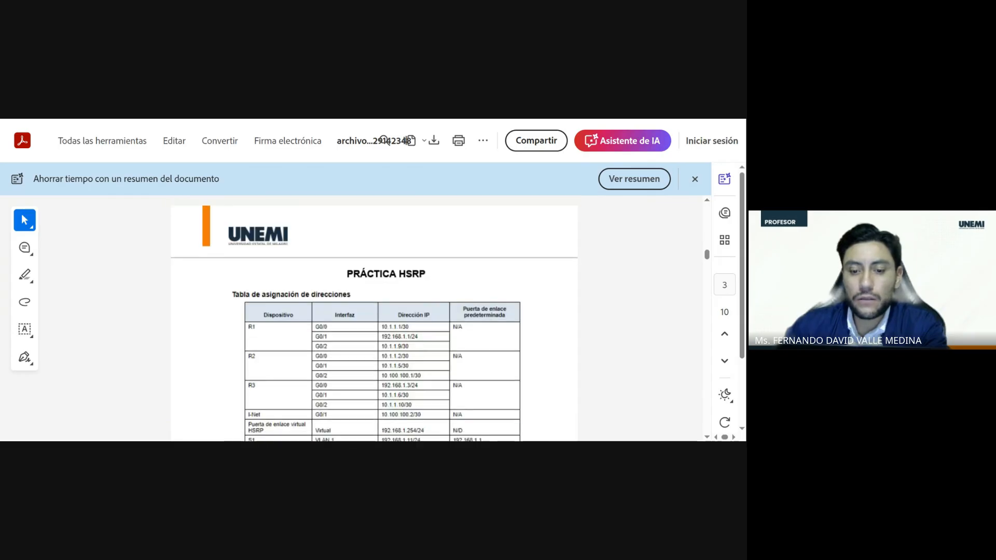
scroll(307, 265, "up", 3)
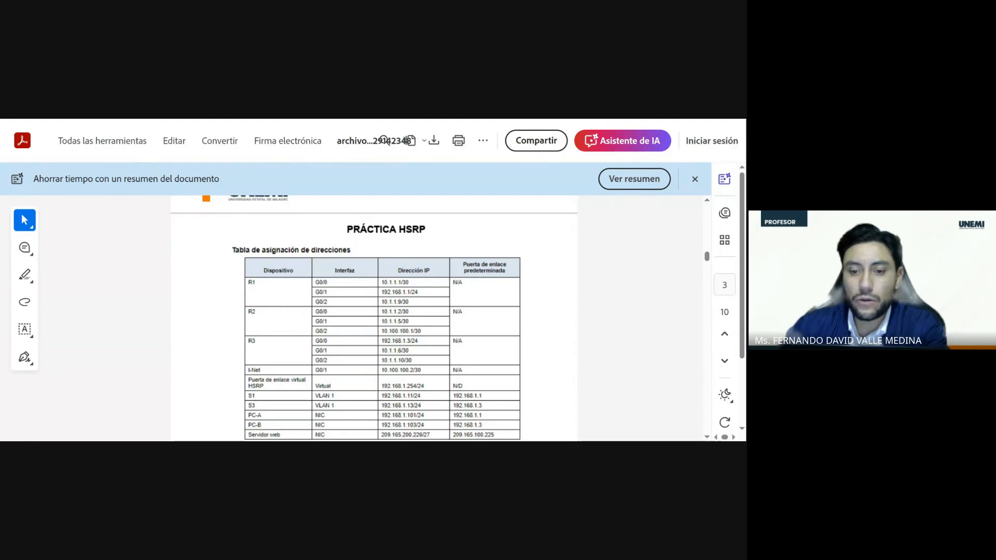
scroll(407, 267, "down", 5)
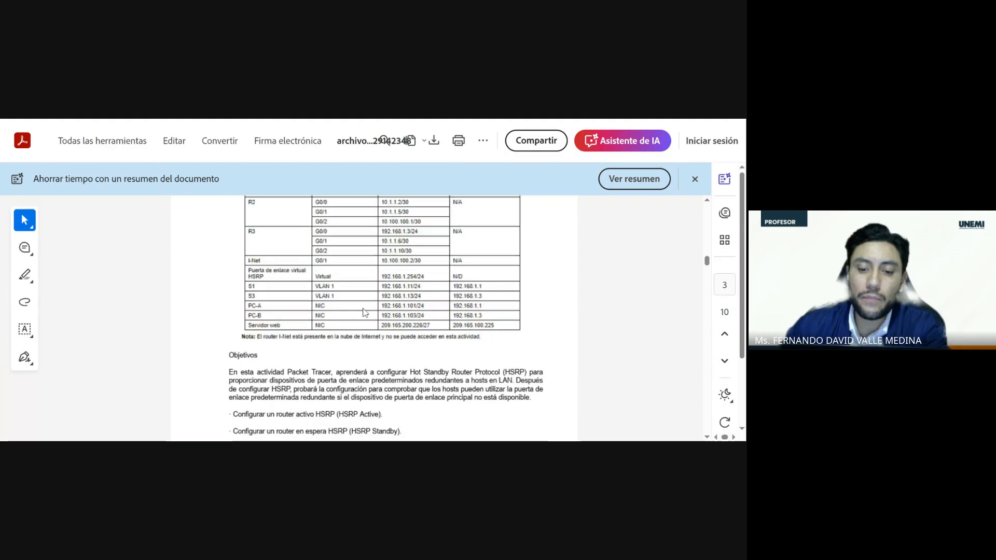
scroll(328, 367, "down", 5)
scroll(349, 282, "down", 20)
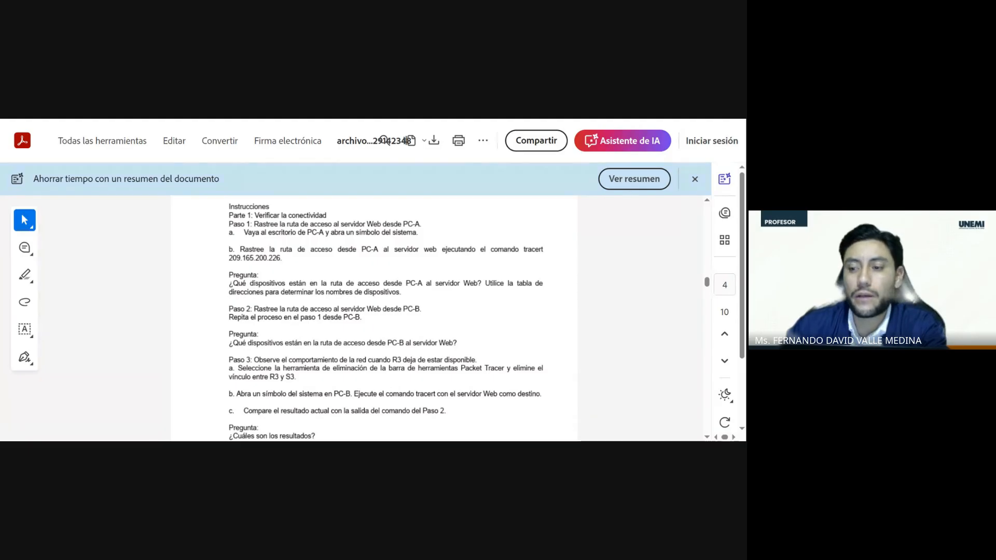
scroll(356, 315, "up", 15)
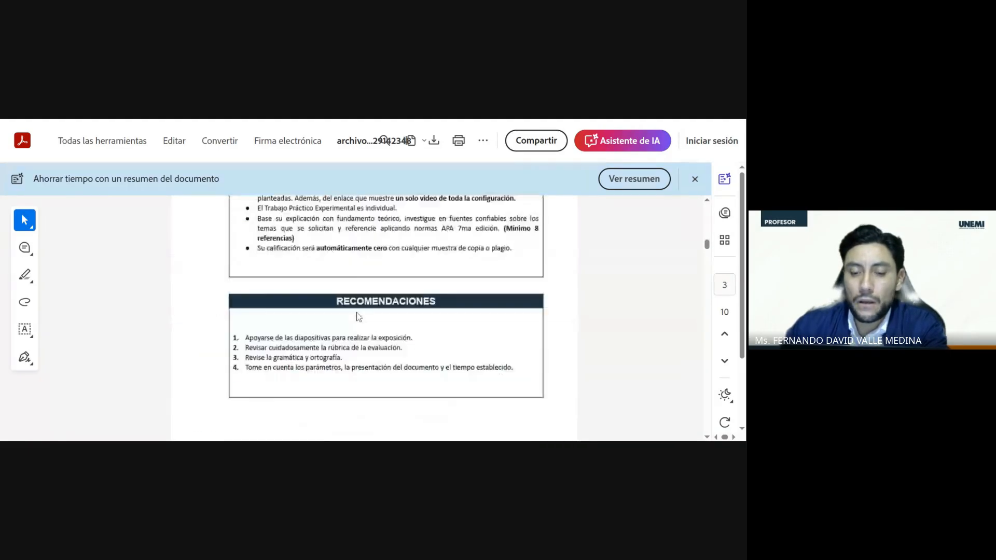
scroll(366, 316, "down", 2)
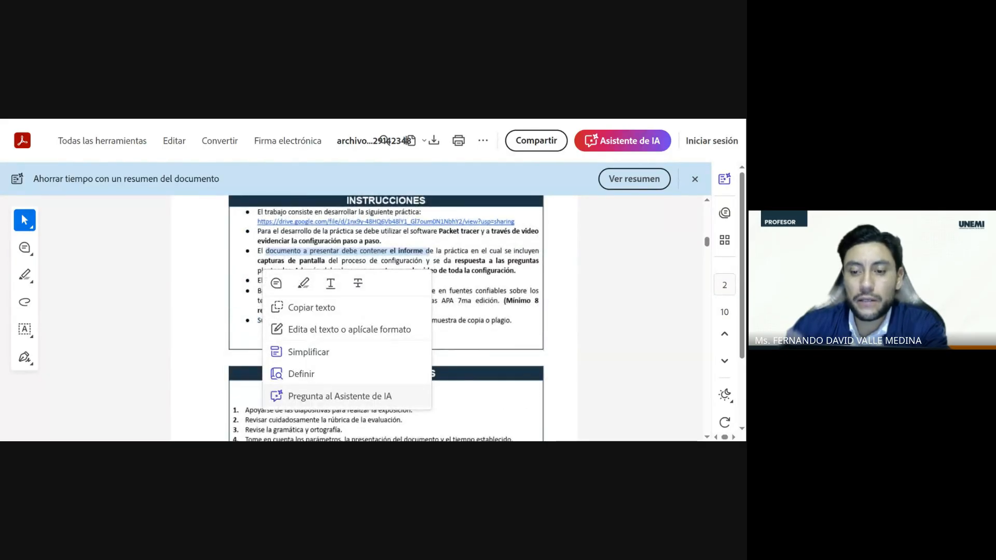
Highlight the line "El Trabajo Práctico Experimental es individual." in the instructions and look over the practice steps on page 4.
left_click(464, 261)
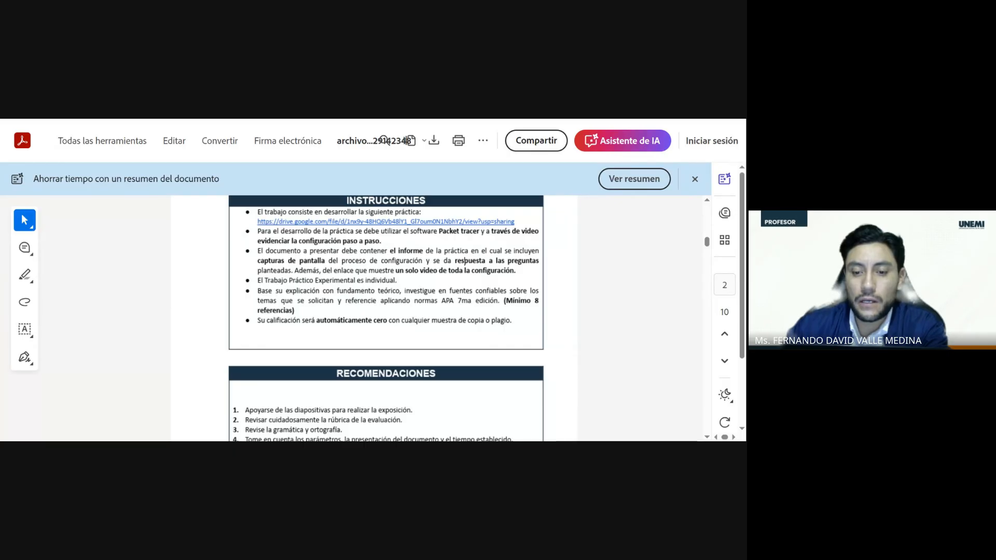
left_click_drag(248, 281, 397, 280)
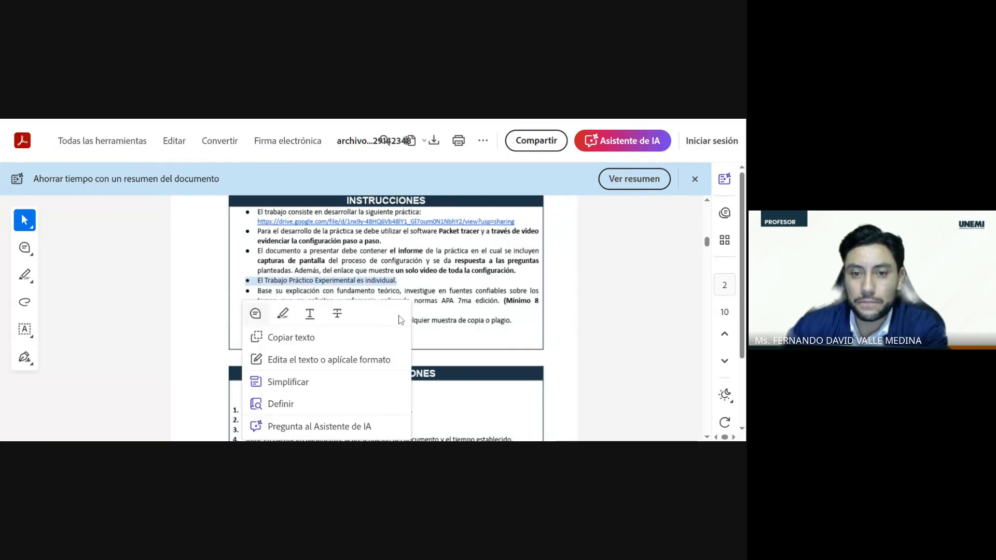
scroll(434, 293, "down", 15)
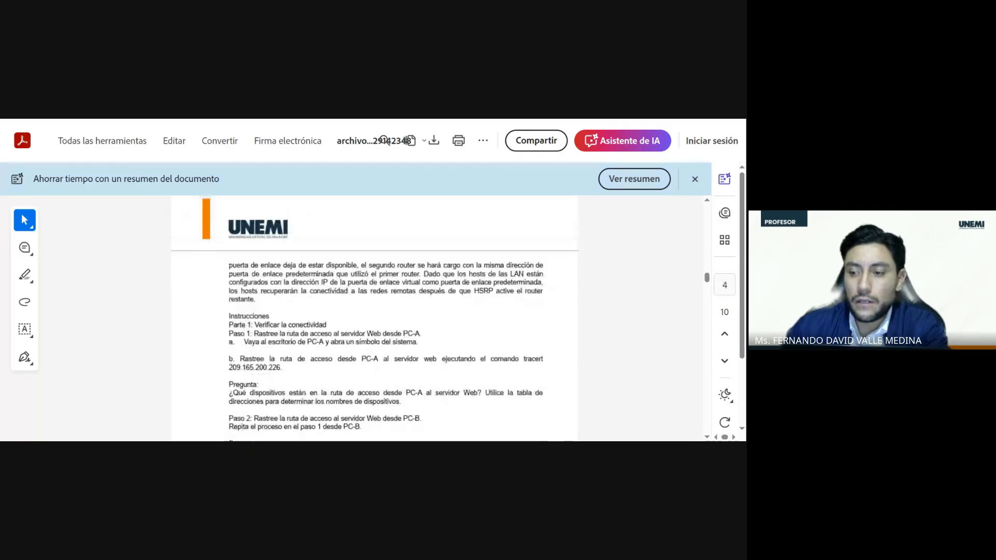
left_click_drag(707, 278, 699, 214)
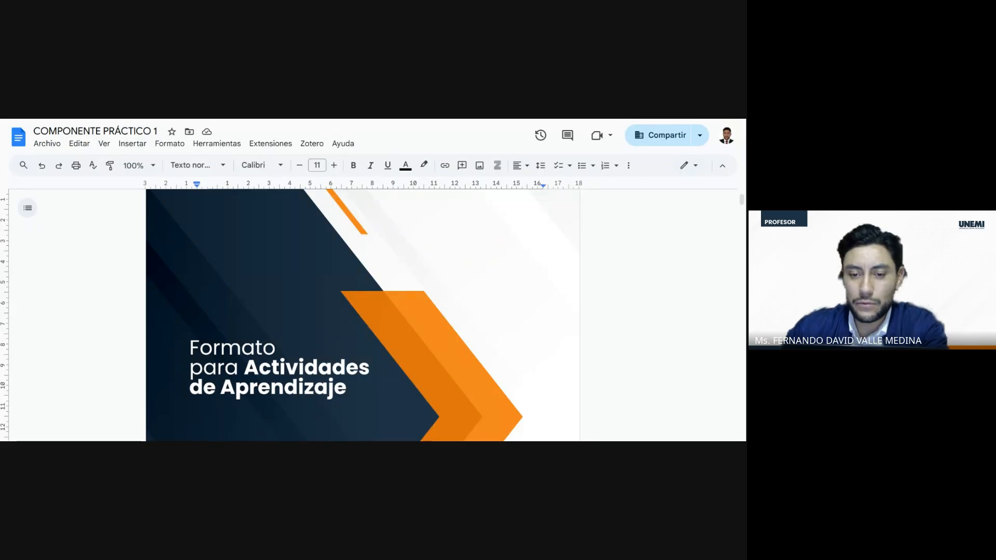
Read the objective and the INSTRUCCIONES section of the COMPONENTE PRÁCTICO 1 document in Google Docs.
scroll(476, 260, "down", 10)
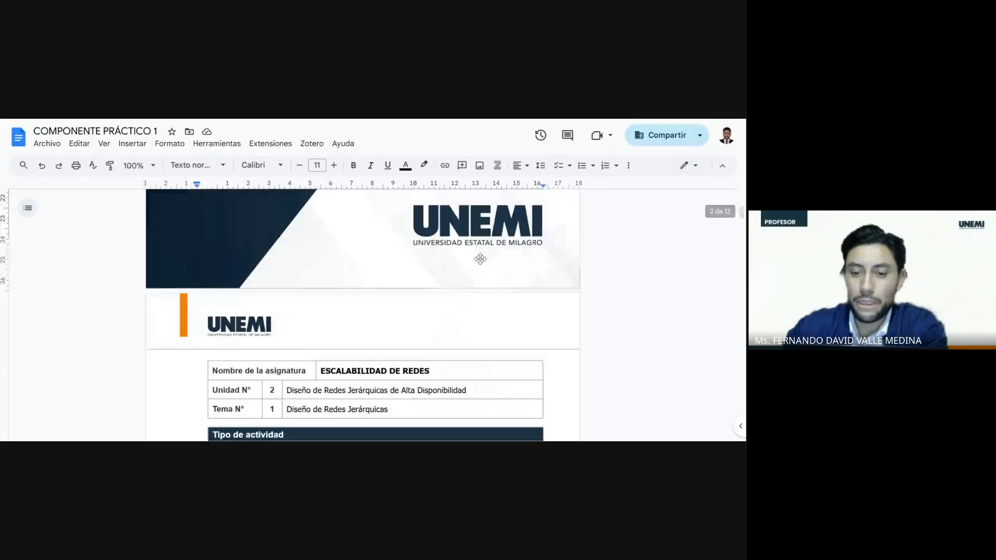
scroll(479, 259, "down", 5)
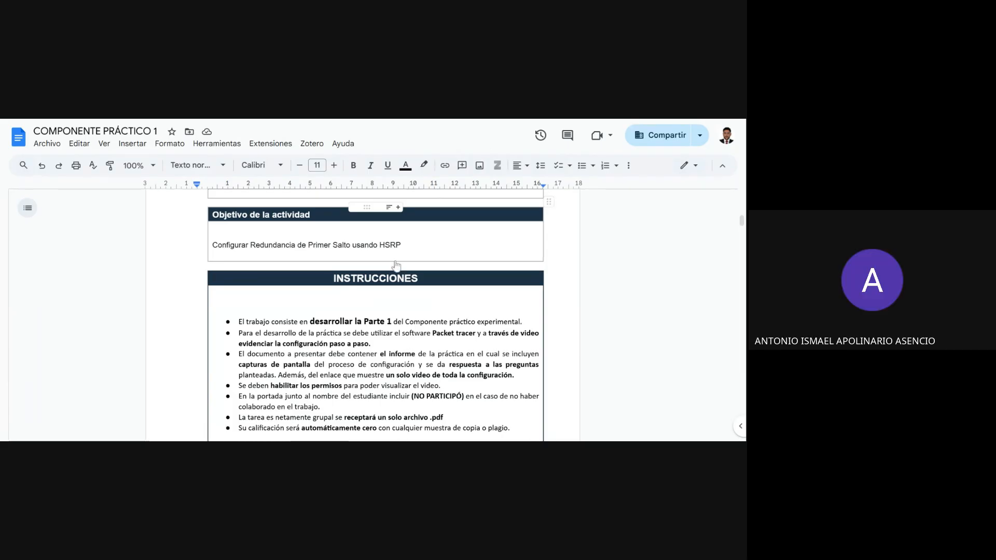
scroll(376, 311, "down", 2)
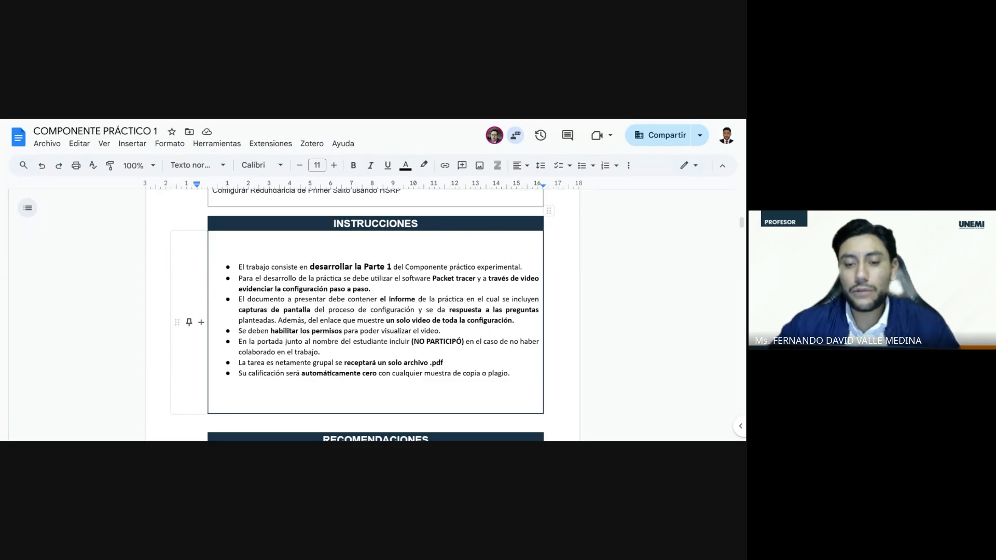
scroll(375, 312, "down", 2)
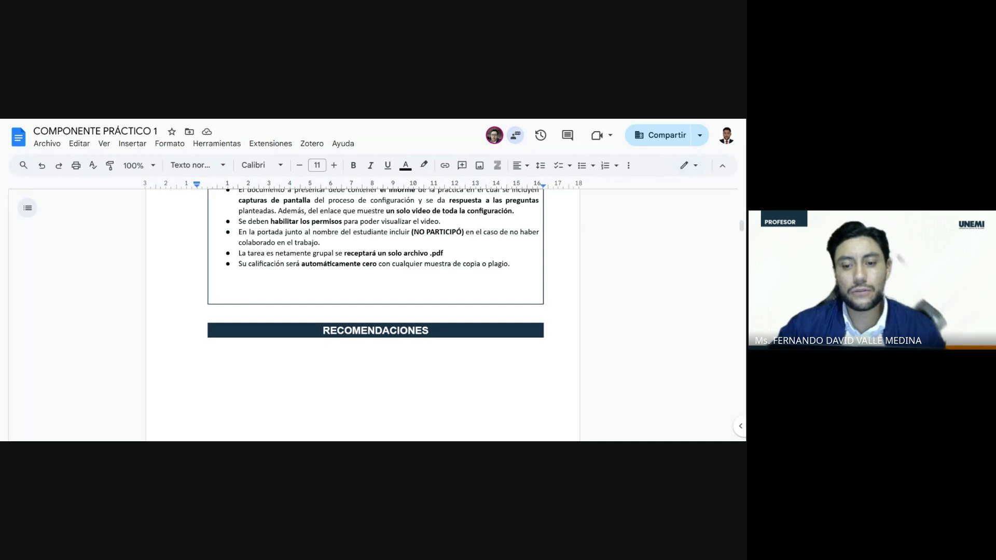
scroll(375, 311, "up", 2)
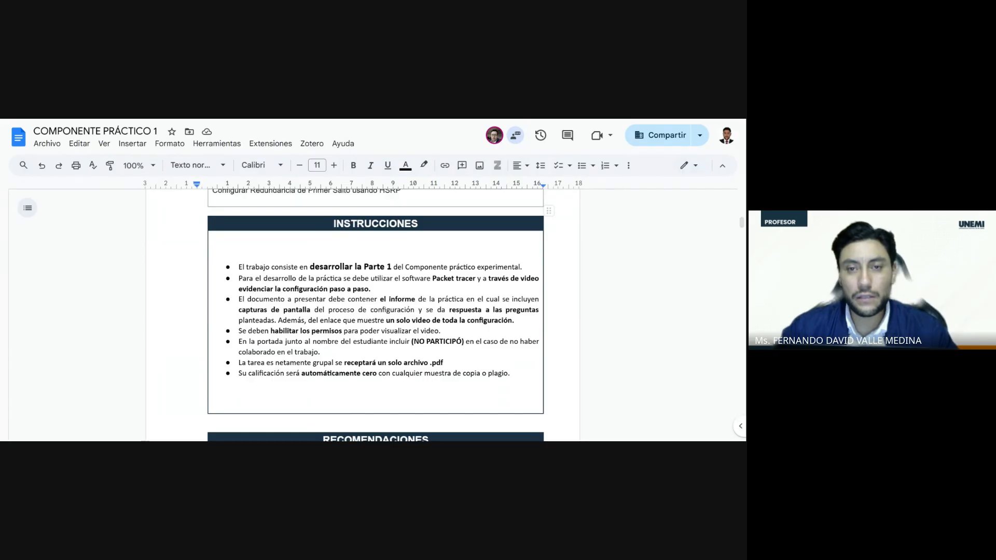
scroll(450, 279, "down", 10)
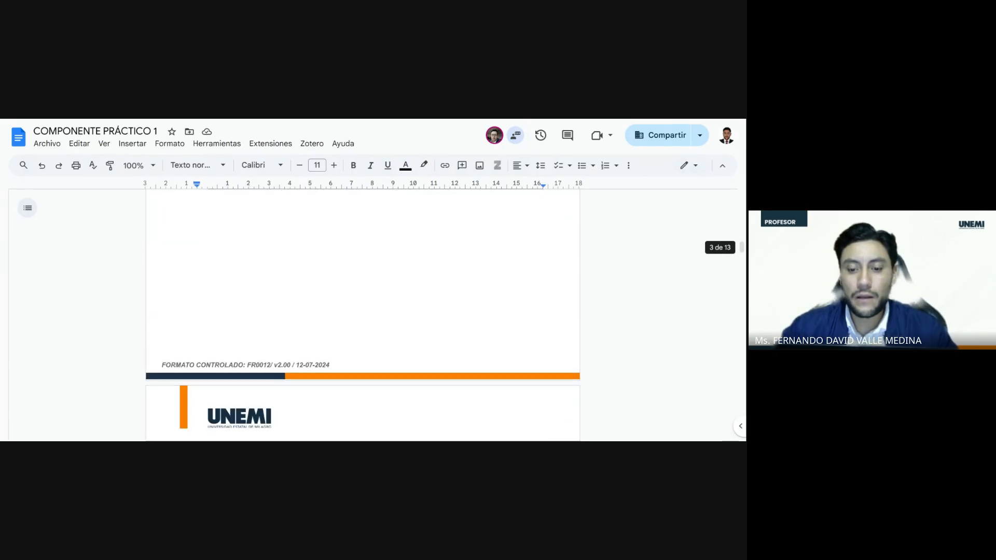
Examine the Topología diagram and compare it with the Tabla de Direccionamiento in the document.
scroll(450, 279, "down", 1)
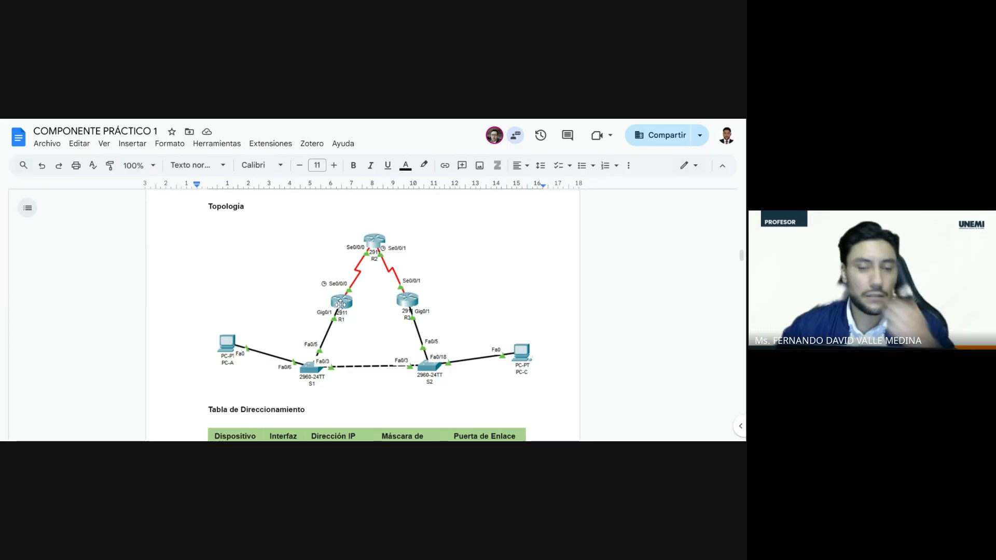
scroll(340, 305, "down", 3)
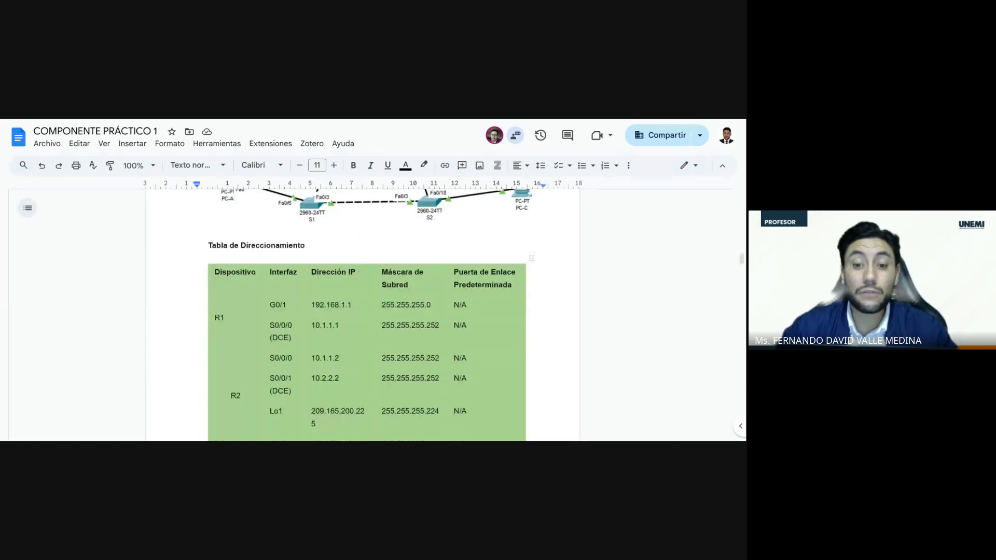
scroll(374, 309, "up", 2)
scroll(374, 309, "down", 1)
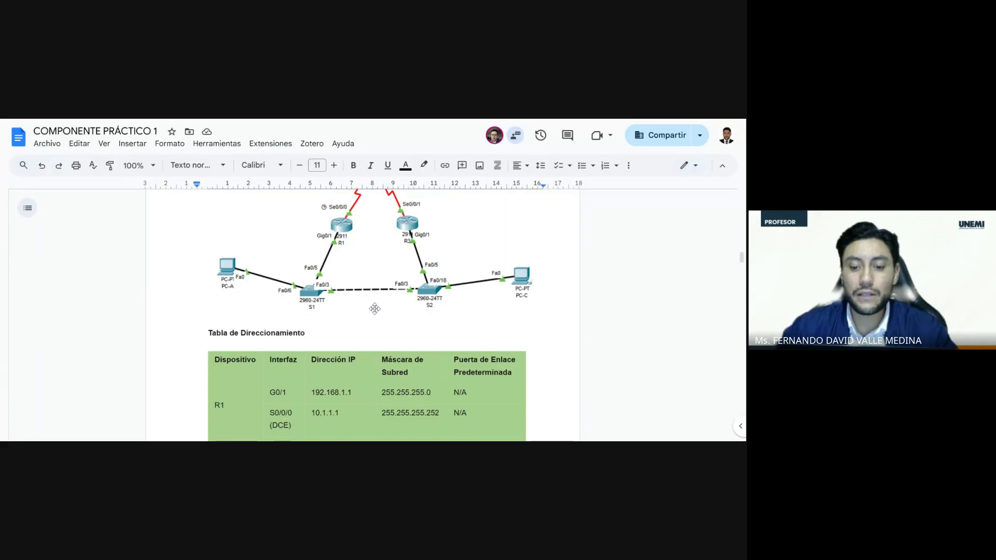
scroll(375, 309, "down", 2)
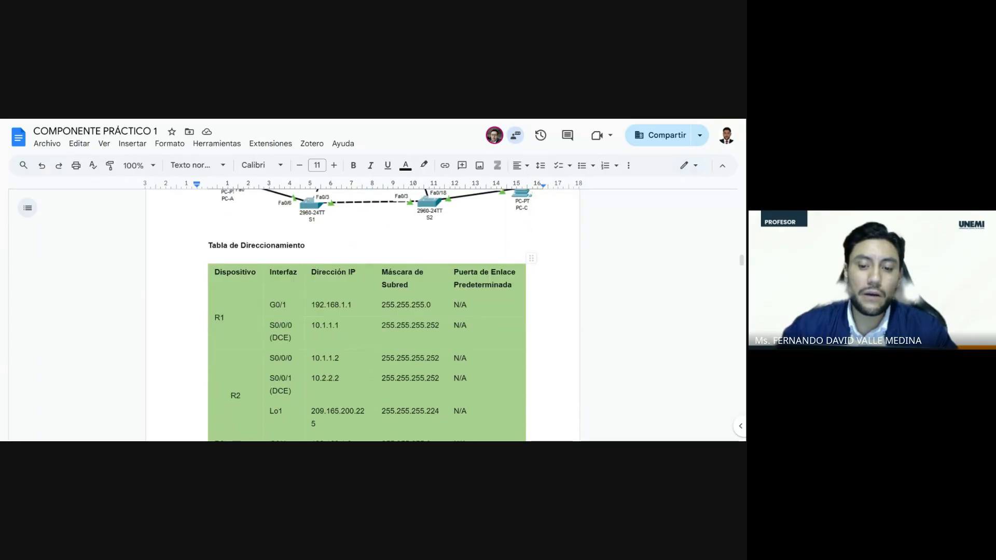
scroll(375, 309, "up", 3)
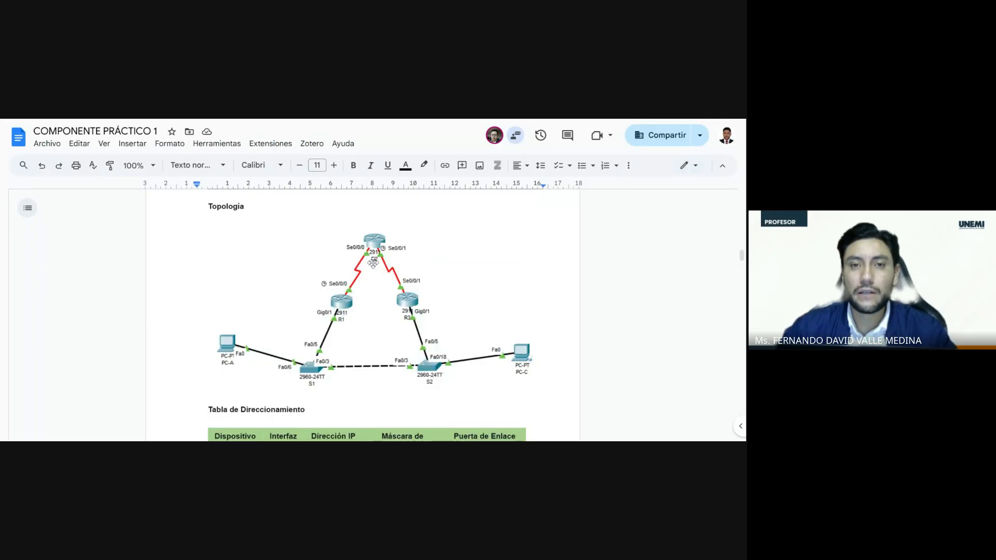
scroll(373, 263, "down", 15)
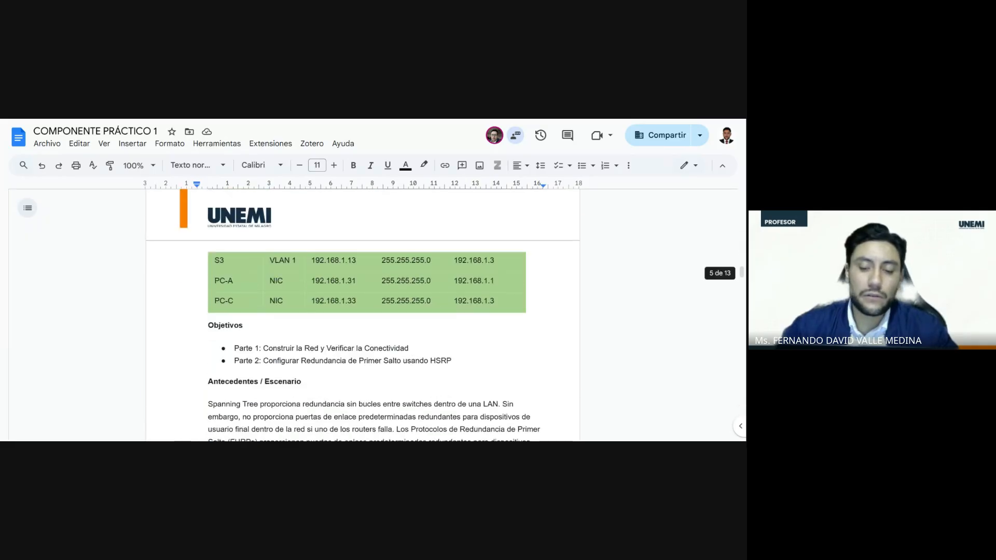
Read Paso 6 to Paso 8 of the practice, covering connectivity checks and RIP and default route configuration.
scroll(378, 279, "down", 20)
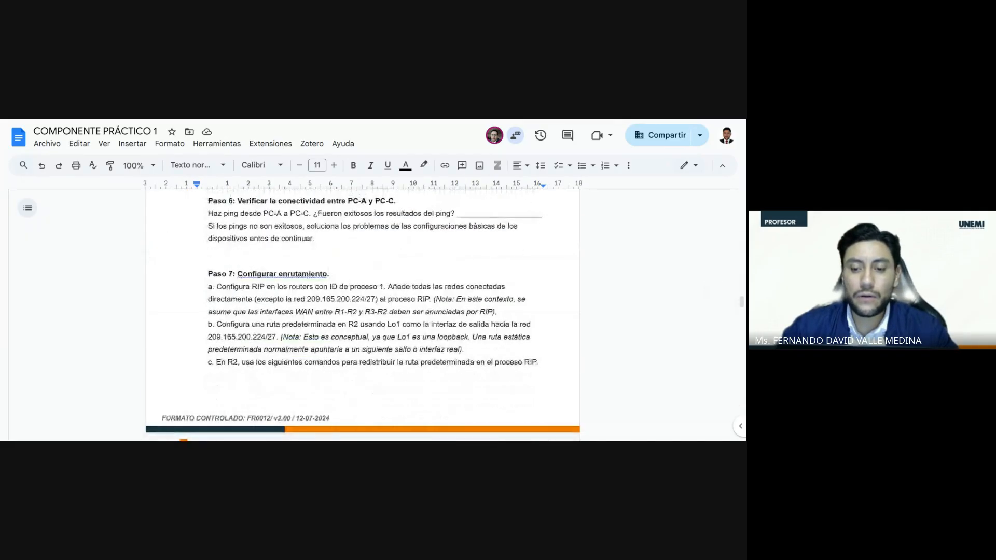
scroll(378, 279, "down", 3)
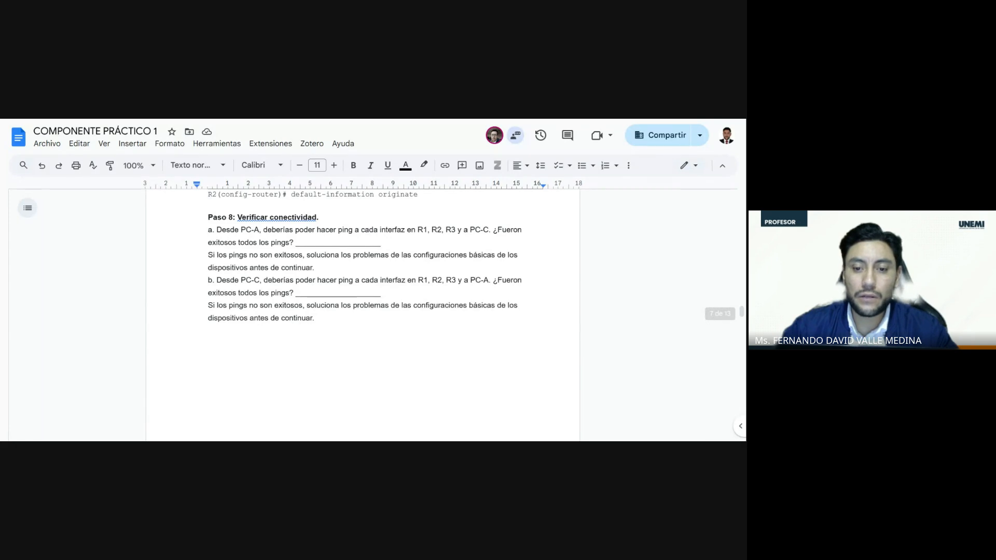
scroll(378, 278, "up", 2)
scroll(378, 279, "down", 3)
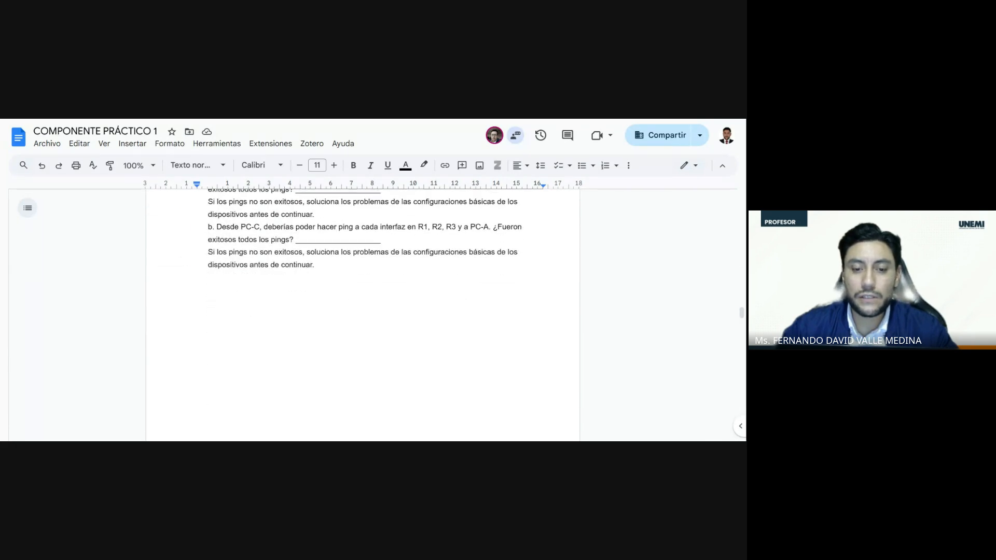
scroll(378, 278, "up", 5)
scroll(363, 315, "up", 1)
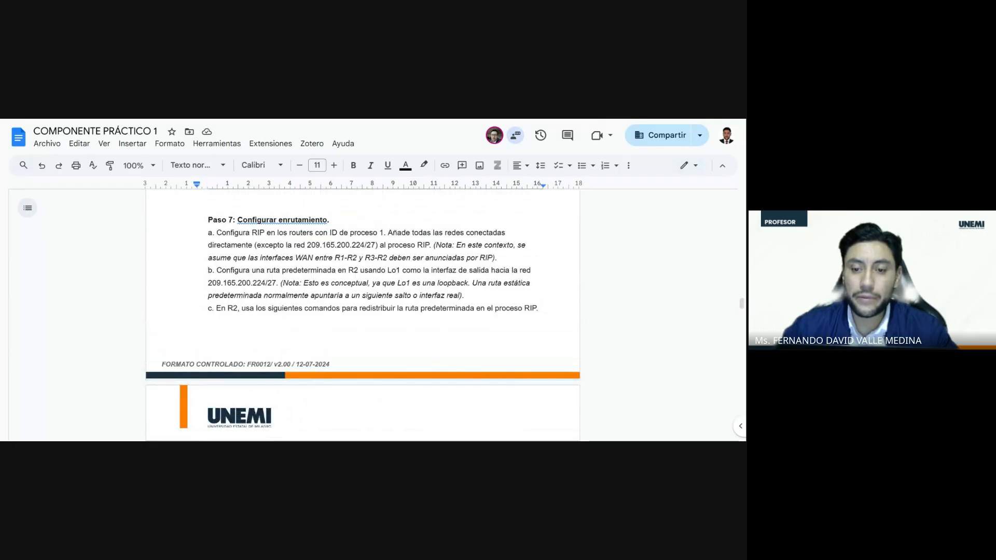